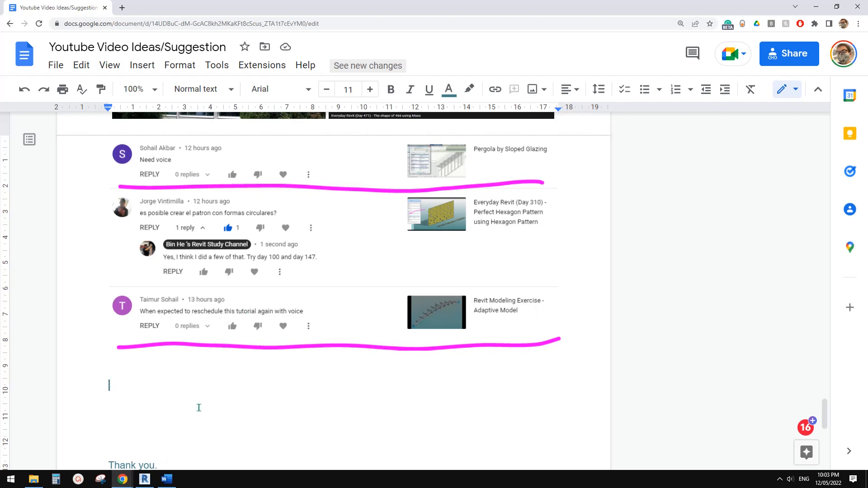
Switch to Revit and create a new family from the Metric Generic Model Adaptive template.
{"action": "left_click", "coordinate": [149, 482]}
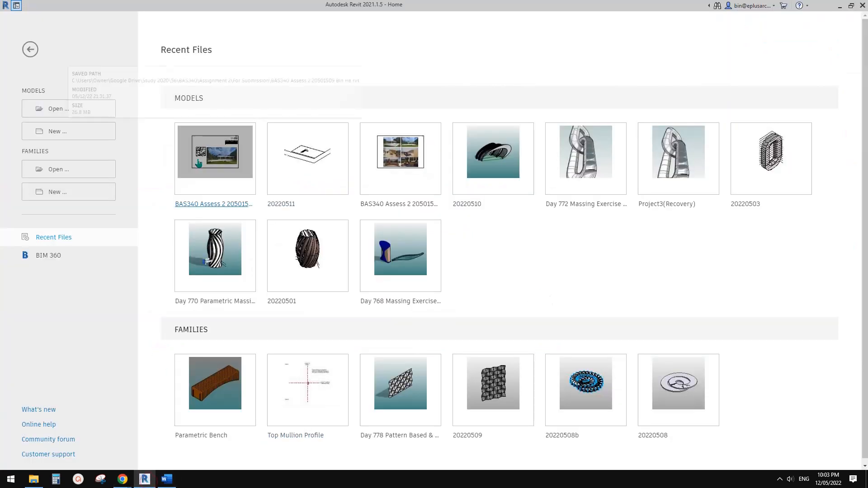
{"action": "left_click", "coordinate": [67, 197]}
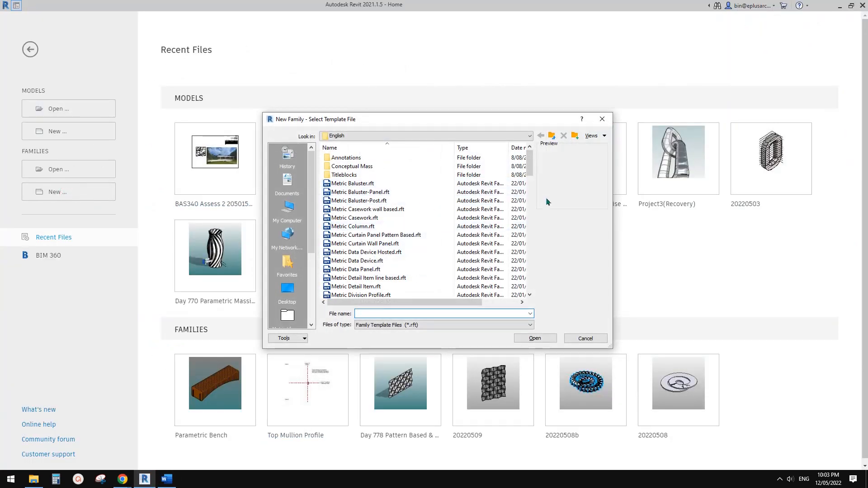
{"action": "left_click", "coordinate": [529, 197]}
{"action": "left_click", "coordinate": [533, 219]}
{"action": "left_click", "coordinate": [376, 158]}
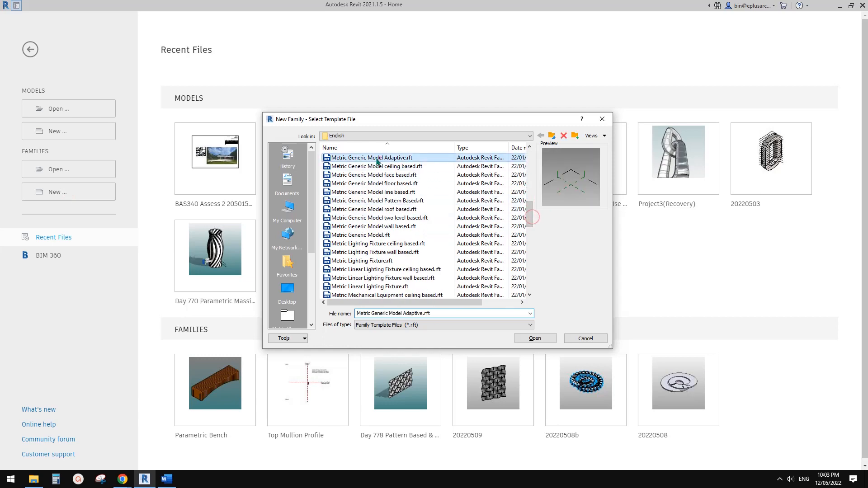
{"action": "double_click", "coordinate": [353, 158]}
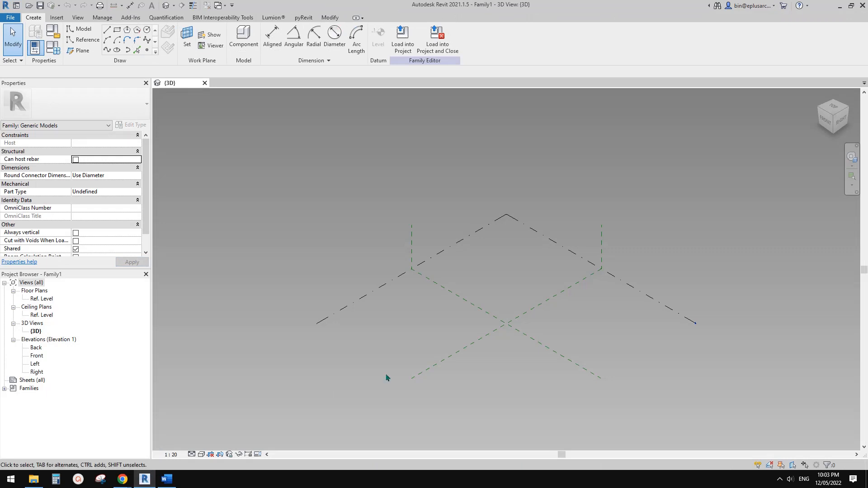
Place two reference points on the reference level, one on each side of the center, and make both adaptive.
{"action": "left_click", "coordinate": [147, 50]}
{"action": "left_click", "coordinate": [389, 327]}
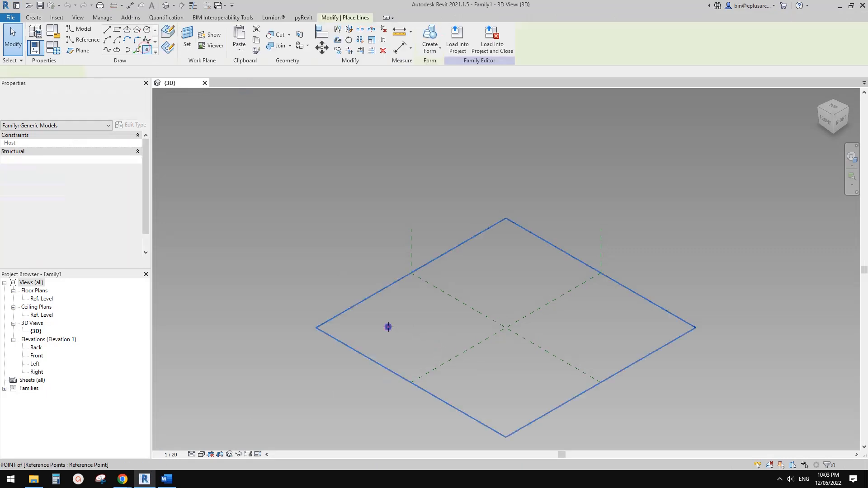
{"action": "left_click", "coordinate": [568, 327]}
{"action": "key", "text": "Escape"}
{"action": "left_click_drag", "start_coordinate": [345, 190], "coordinate": [648, 388]}
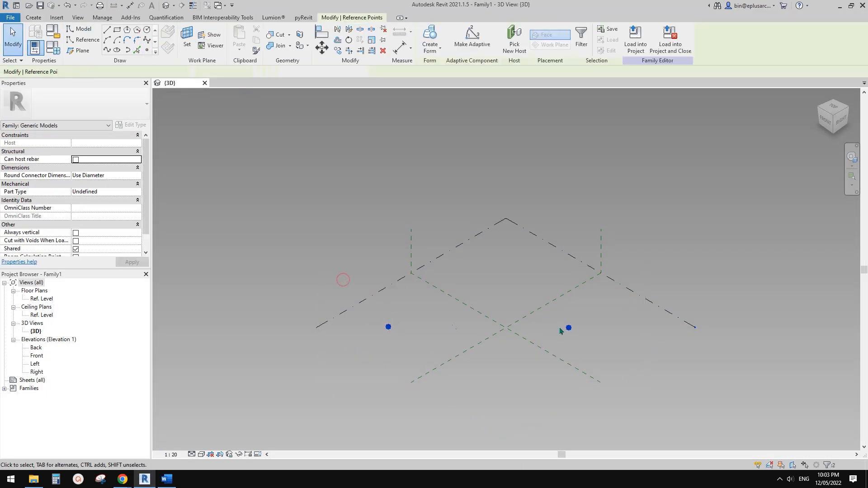
{"action": "left_click", "coordinate": [477, 52]}
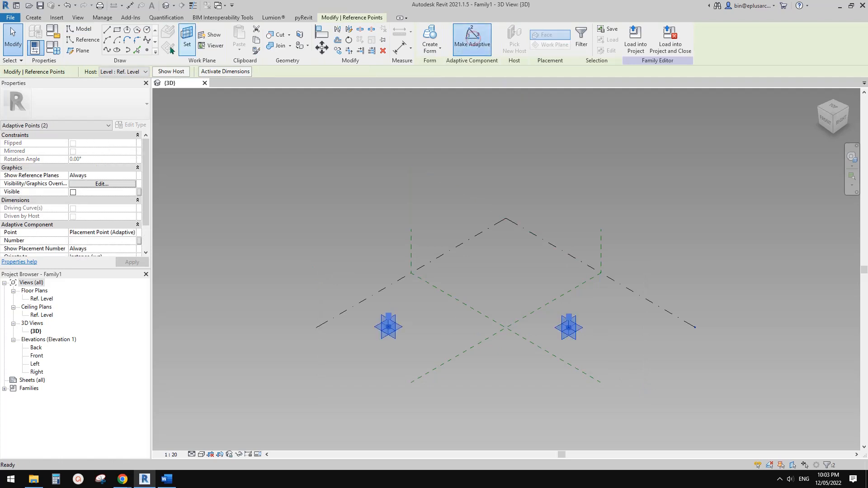
Connect the two adaptive points with a spline through points, convert it to a reference line, and place a reference point at its middle.
{"action": "left_click", "coordinate": [107, 52]}
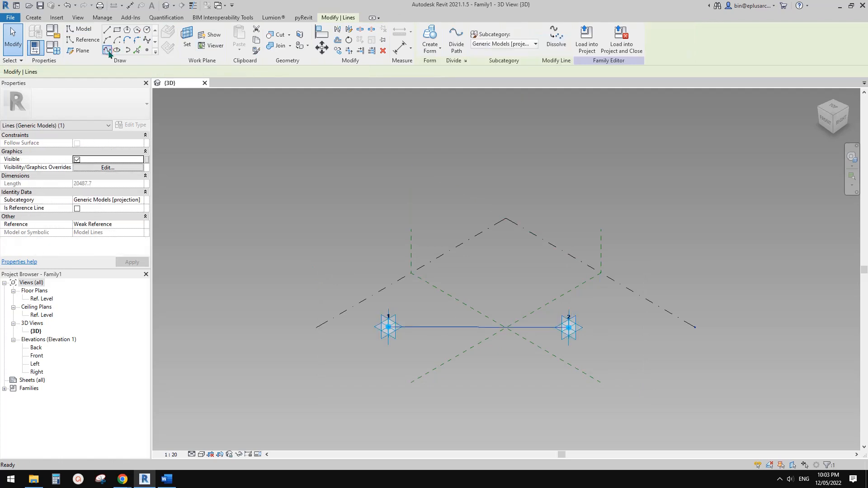
{"action": "left_click", "coordinate": [77, 209]}
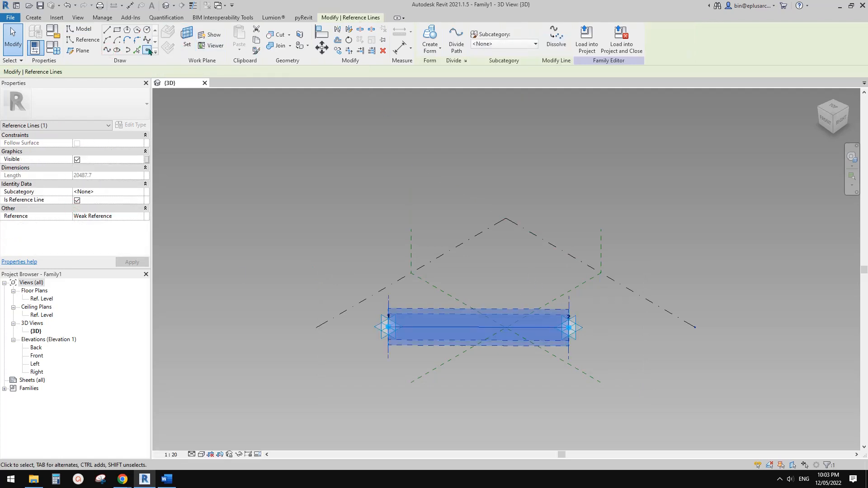
{"action": "left_click", "coordinate": [148, 50]}
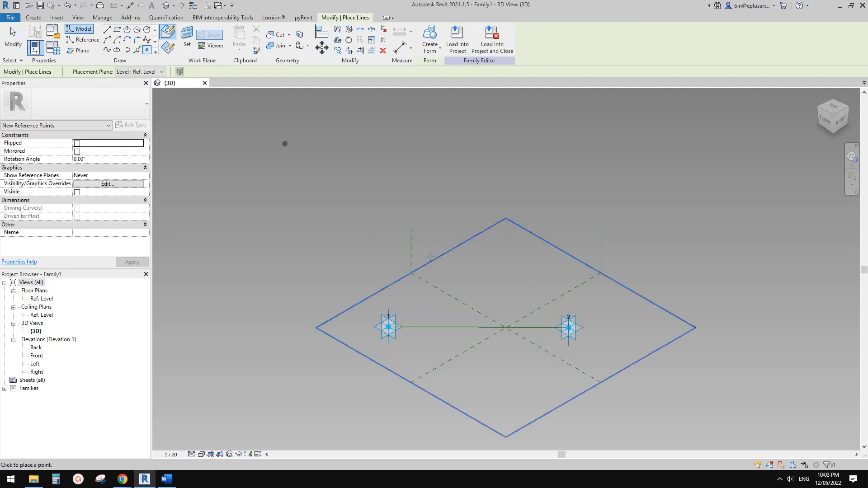
{"action": "left_click", "coordinate": [476, 328]}
{"action": "key", "text": "Escape"}
{"action": "middle_click_drag", "start_coordinate": [481, 332], "coordinate": [448, 337], "text": "shift"}
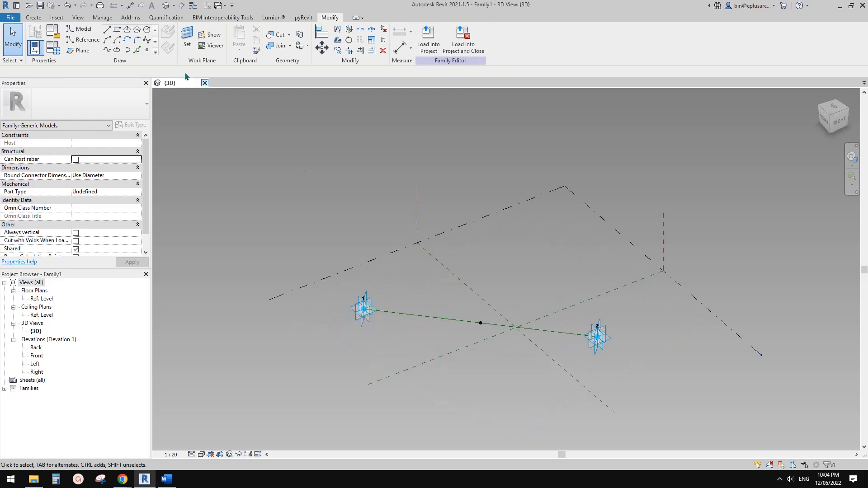
Place a reference point on the midpoint's horizontal work plane and offset it vertically from the midpoint by about 2697 mm.
{"action": "left_click", "coordinate": [148, 50]}
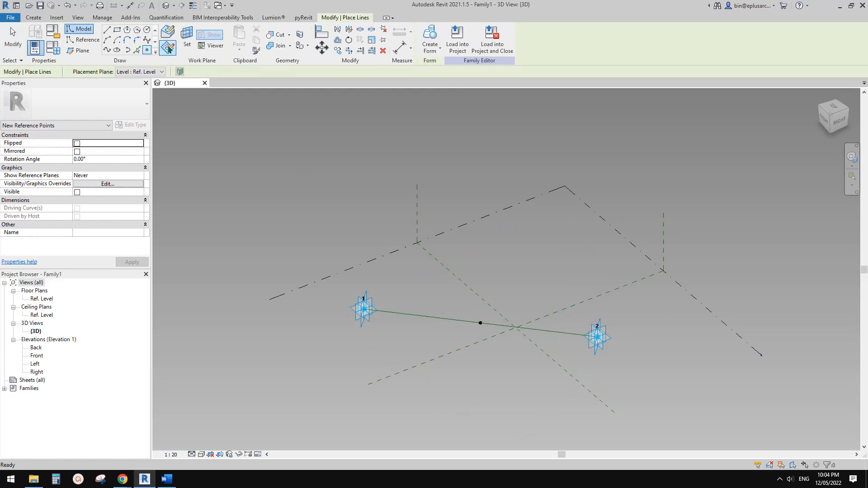
{"action": "key", "text": "Escape"}
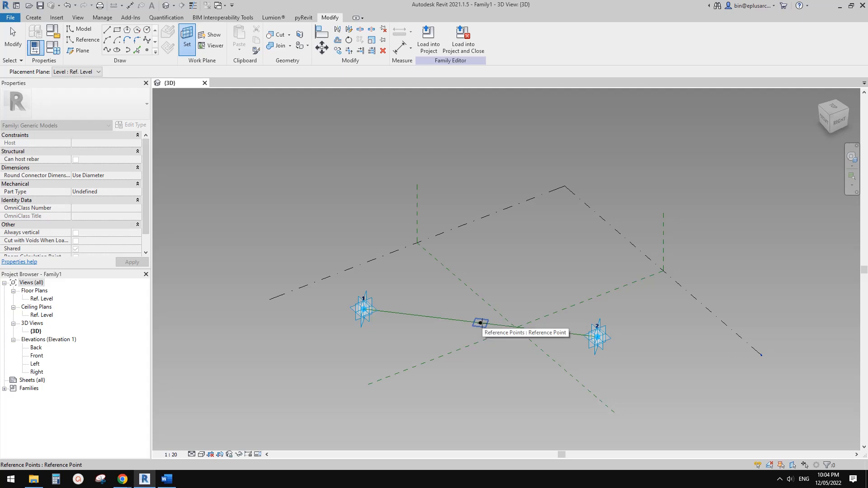
{"action": "key", "text": "Return"}
{"action": "left_click", "coordinate": [480, 323]}
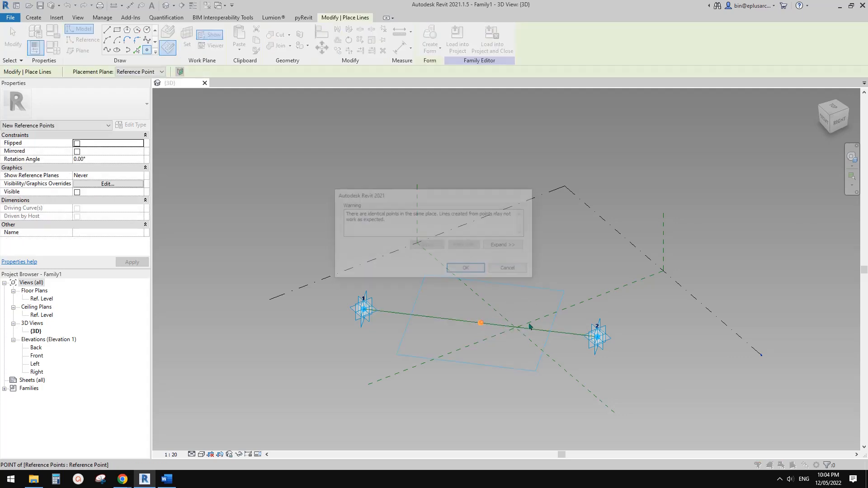
{"action": "left_click", "coordinate": [469, 267]}
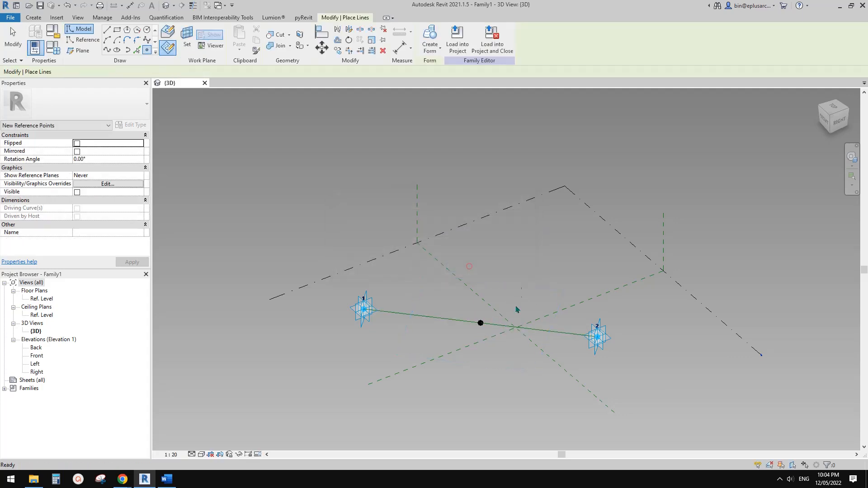
{"action": "left_click", "coordinate": [480, 323]}
{"action": "middle_click_drag", "start_coordinate": [481, 323], "coordinate": [472, 338], "text": "shift"}
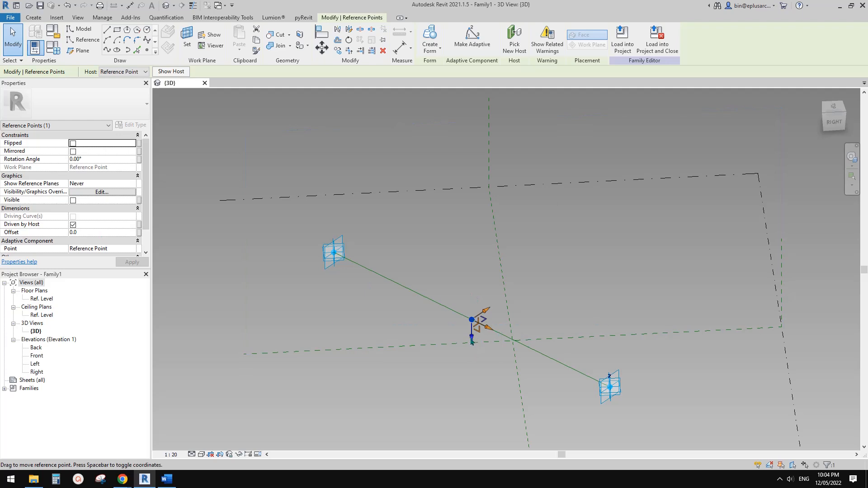
{"action": "left_click_drag", "start_coordinate": [472, 343], "coordinate": [472, 378]}
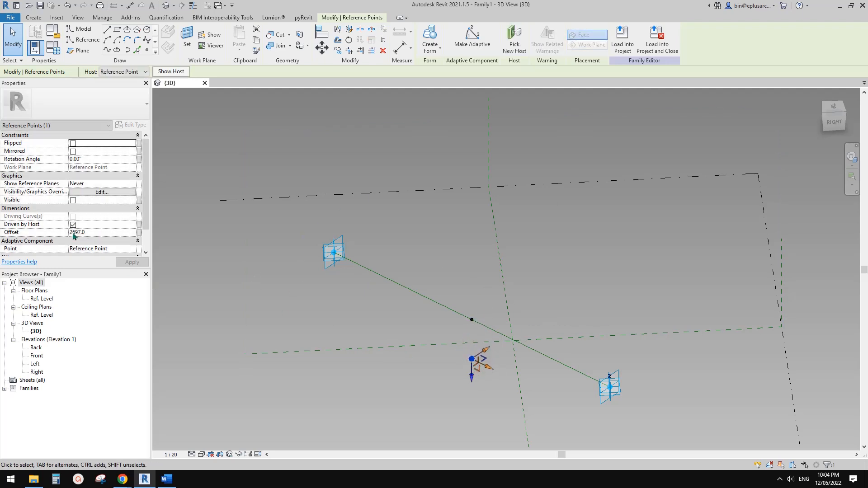
Associate the offset point's Offset with a new family parameter named H.
{"action": "left_click", "coordinate": [139, 233]}
{"action": "left_click", "coordinate": [604, 310]}
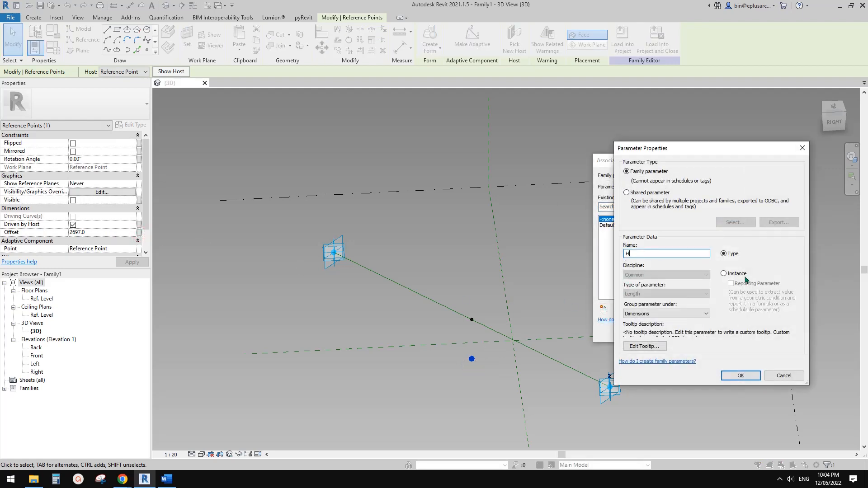
{"action": "left_click", "coordinate": [741, 376]}
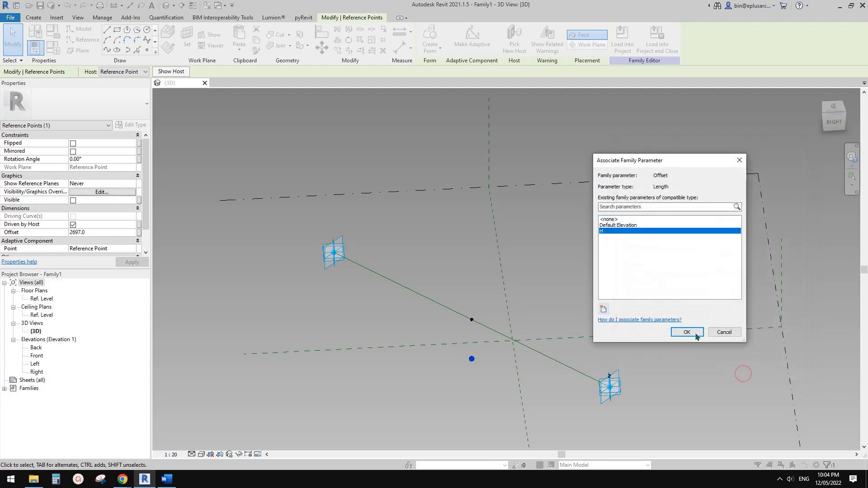
{"action": "left_click", "coordinate": [674, 331]}
{"action": "key", "text": "Escape"}
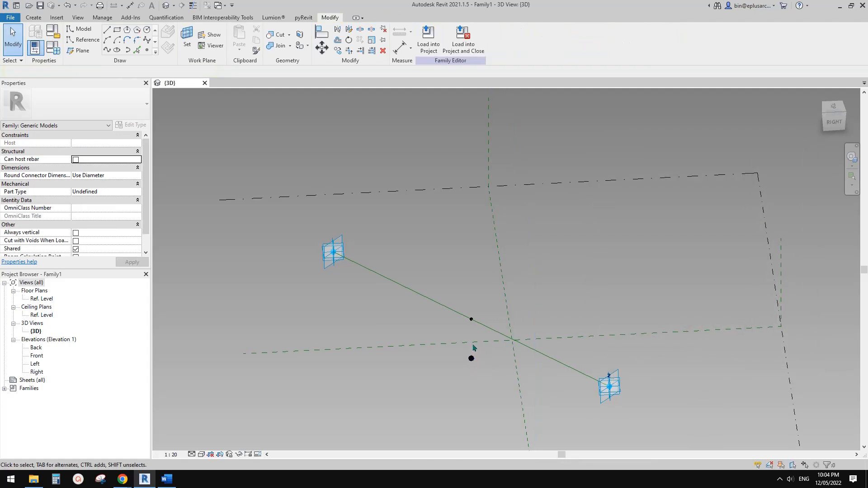
Set the rotation angle of the reference point at the line's middle to 180°.
{"action": "left_click", "coordinate": [470, 319]}
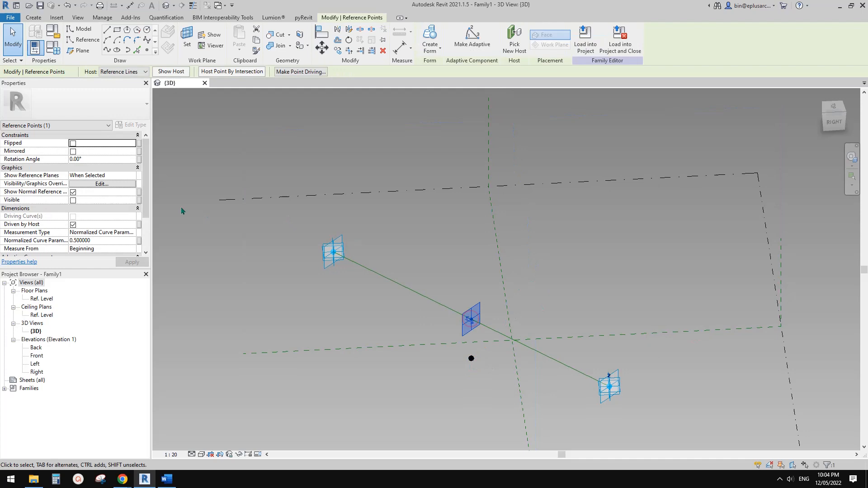
{"action": "left_click", "coordinate": [103, 159]}
{"action": "left_click", "coordinate": [189, 186]}
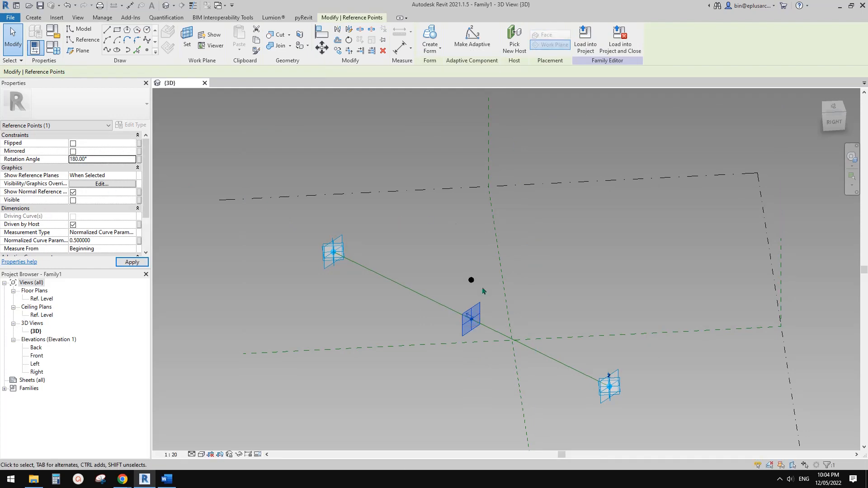
Create a spline through adaptive point 1, the offset point and adaptive point 2, and convert it to a reference line.
{"action": "middle_click_drag", "start_coordinate": [477, 291], "coordinate": [509, 274], "text": "shift"}
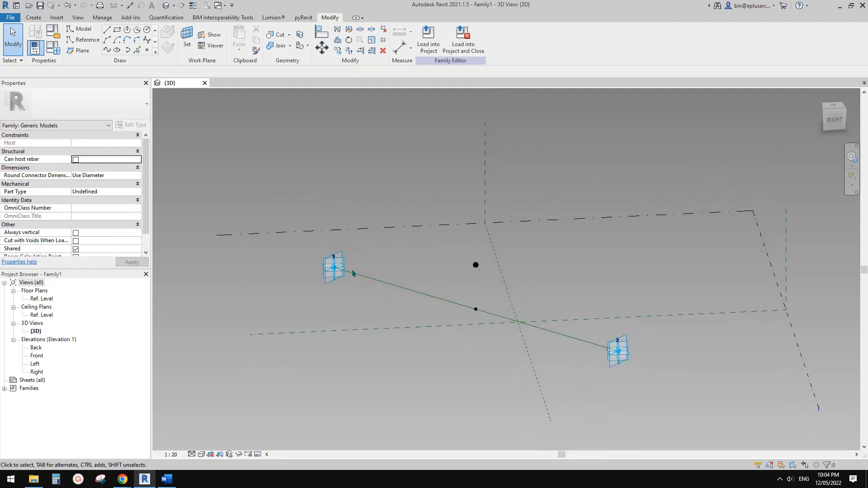
{"action": "left_click", "coordinate": [334, 267]}
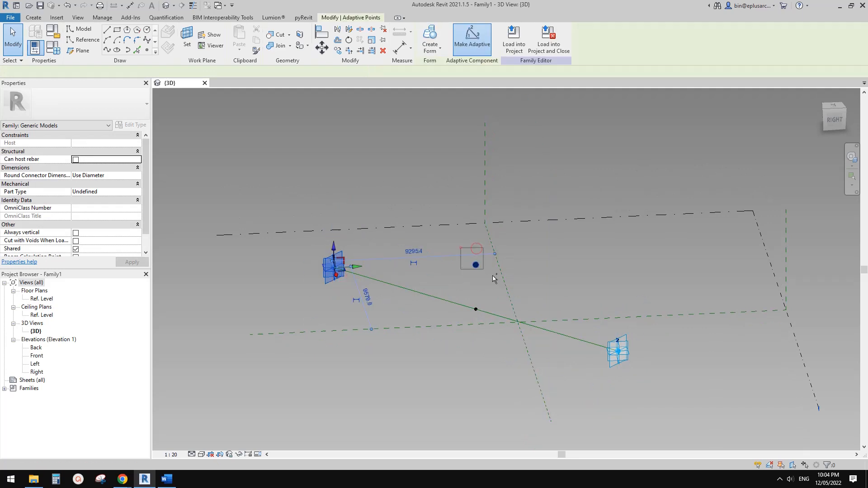
{"action": "left_click", "coordinate": [476, 265], "text": "ctrl"}
{"action": "left_click", "coordinate": [617, 351], "text": "ctrl"}
{"action": "left_click", "coordinate": [116, 52]}
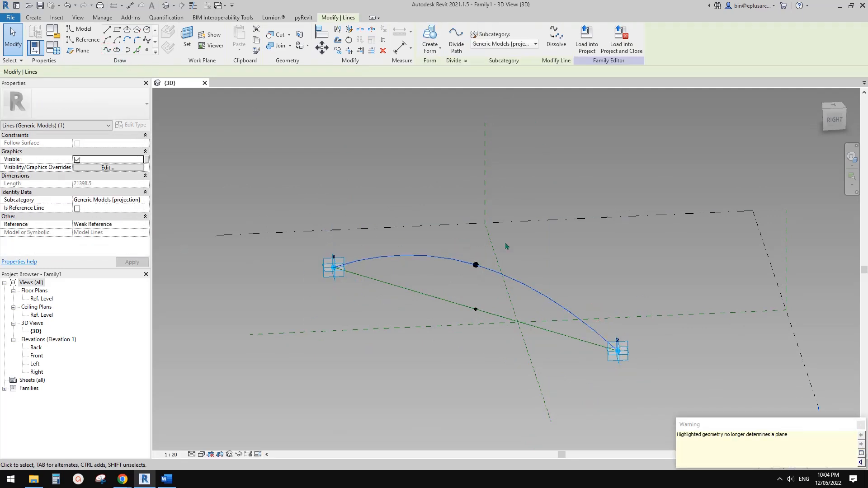
{"action": "middle_click_drag", "start_coordinate": [505, 246], "coordinate": [481, 252], "text": "shift"}
{"action": "left_click", "coordinate": [77, 209]}
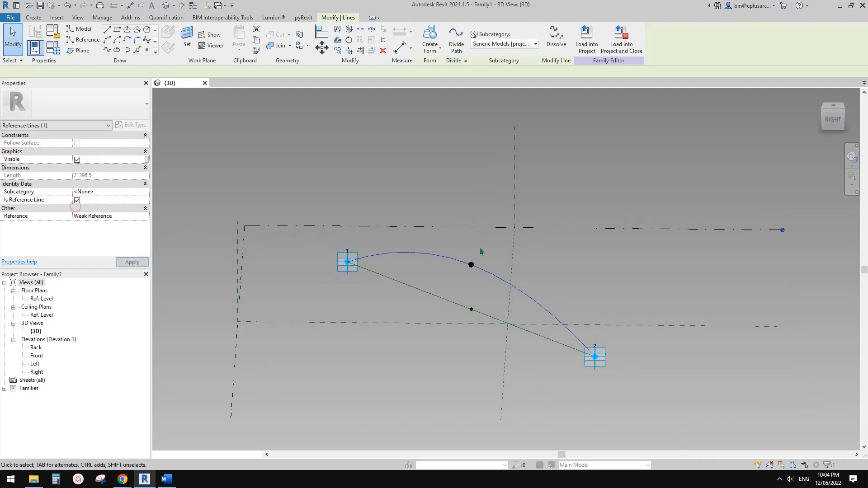
{"action": "left_click", "coordinate": [420, 342]}
Examine the Adaptive Model thumbnail in the Youtube Video Ideas/Suggestion document, return to Revit and inspect the arched reference curve from several angles.
{"action": "mouse_move", "coordinate": [122, 478]}
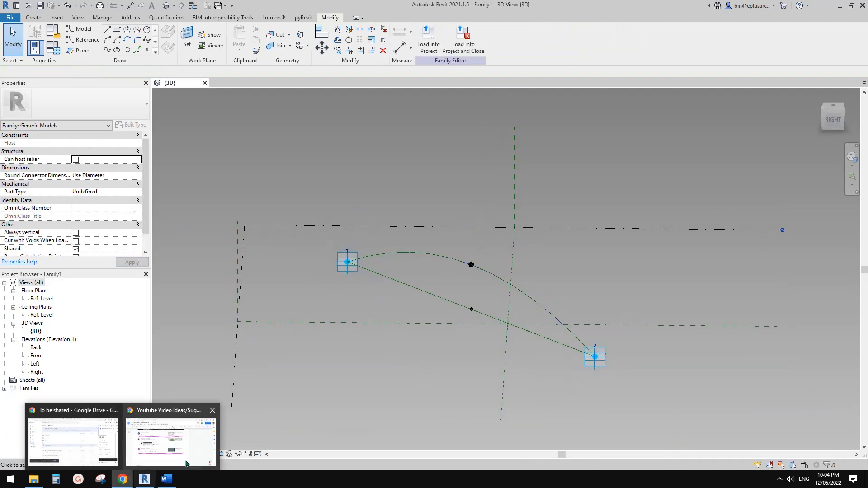
{"action": "left_click", "coordinate": [176, 451]}
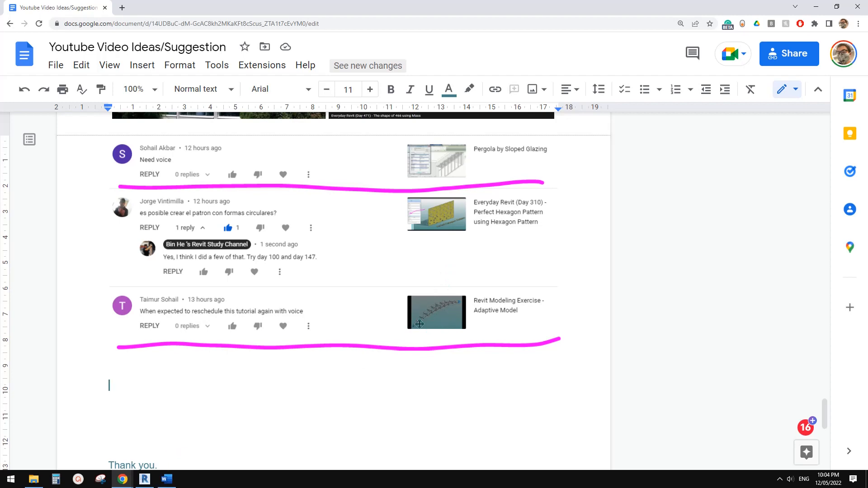
{"action": "left_click", "coordinate": [151, 483]}
{"action": "scroll", "coordinate": [507, 316], "scroll_direction": "up", "scroll_amount": 1}
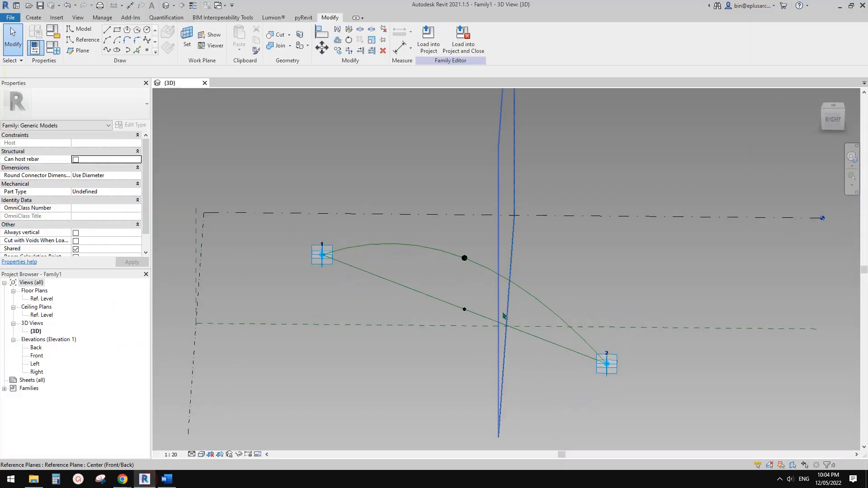
{"action": "middle_click_drag", "start_coordinate": [504, 315], "coordinate": [461, 292], "text": "shift"}
{"action": "scroll", "coordinate": [460, 291], "scroll_direction": "up", "scroll_amount": 2}
{"action": "middle_click_drag", "start_coordinate": [496, 338], "coordinate": [593, 363], "text": "shift"}
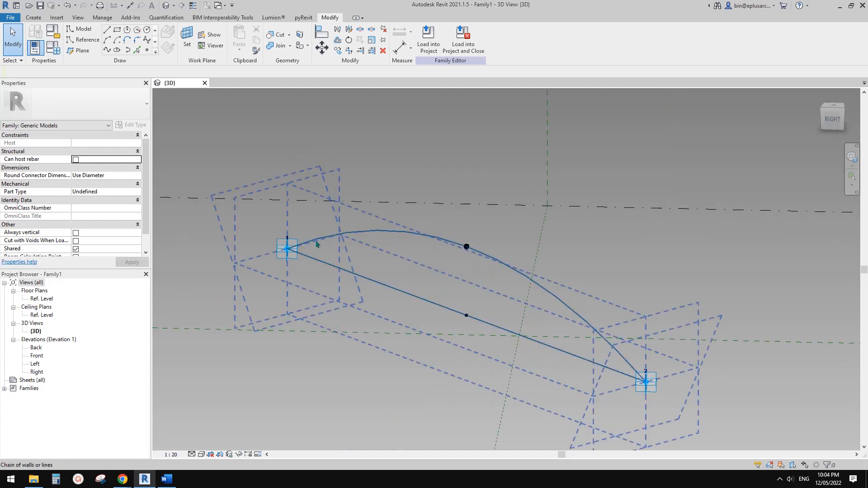
{"action": "middle_click_drag", "start_coordinate": [448, 255], "coordinate": [460, 269]}
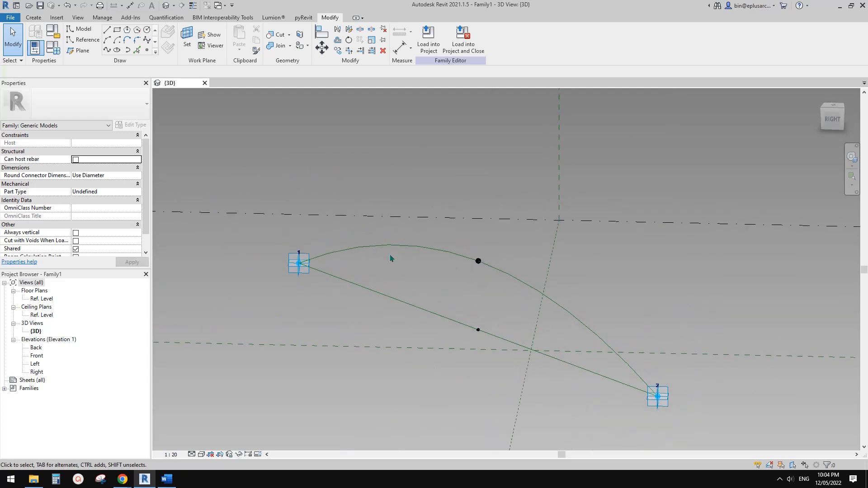
{"action": "middle_click_drag", "start_coordinate": [574, 334], "coordinate": [452, 289], "text": "shift"}
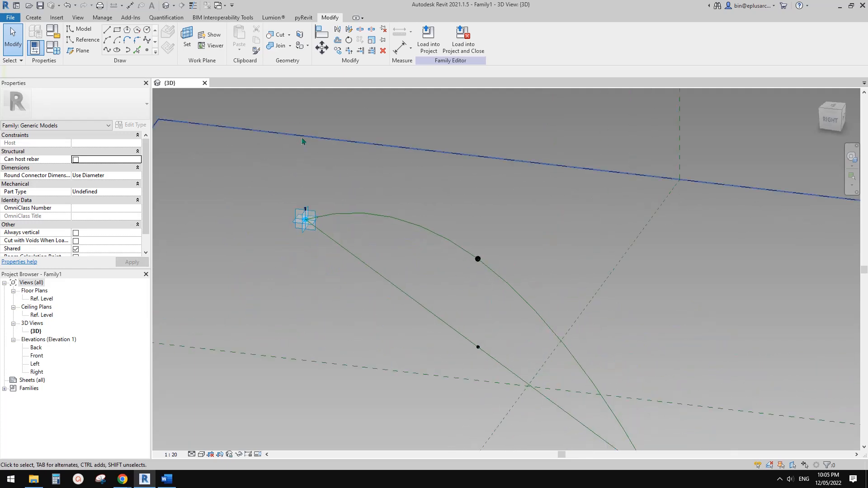
Start a new reference point and set its work plane to the horizontal plane of the arch's middle point.
{"action": "left_click", "coordinate": [147, 50]}
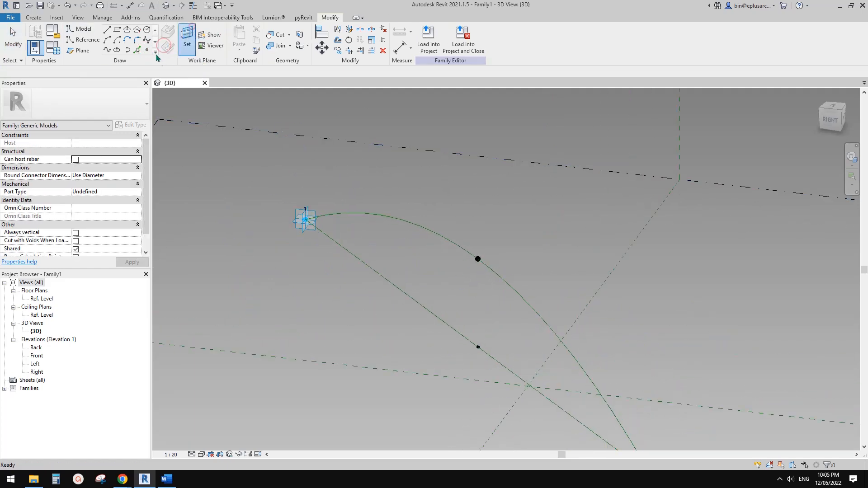
{"action": "left_click", "coordinate": [148, 50]}
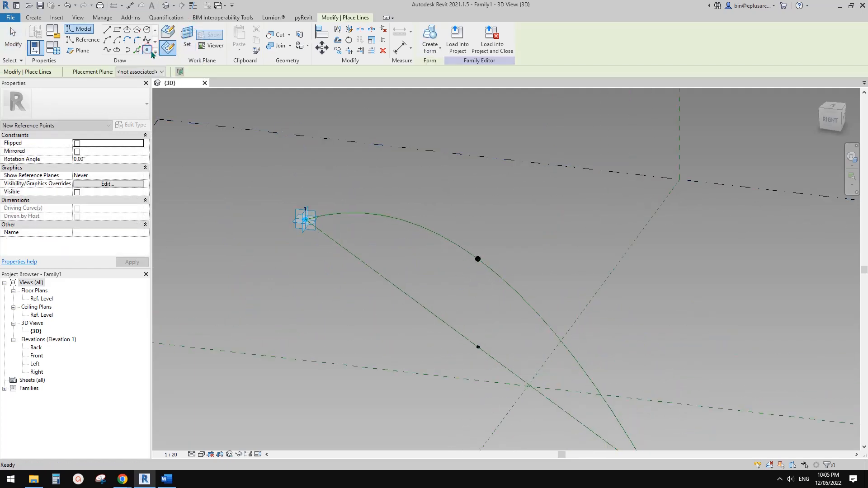
{"action": "left_click", "coordinate": [189, 40]}
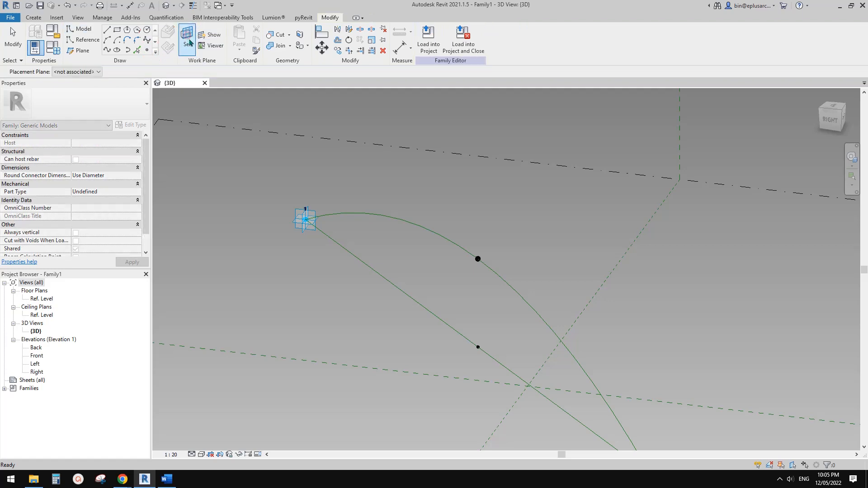
{"action": "left_click", "coordinate": [478, 259]}
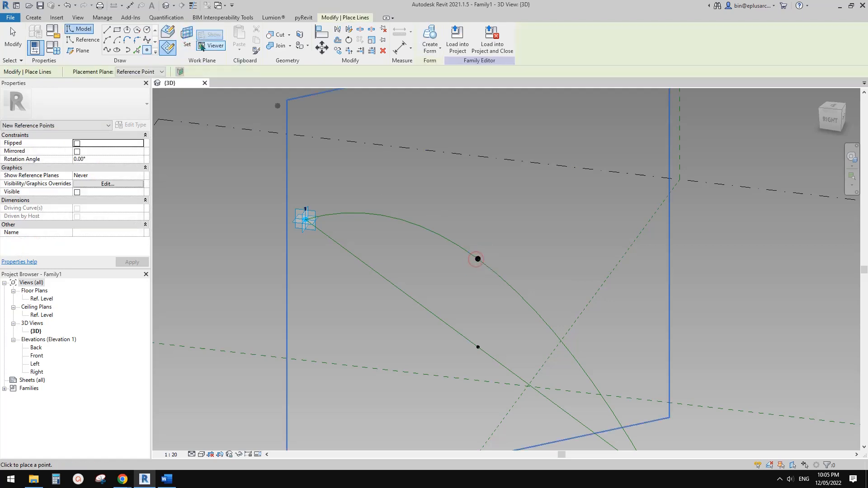
{"action": "key", "text": "Escape"}
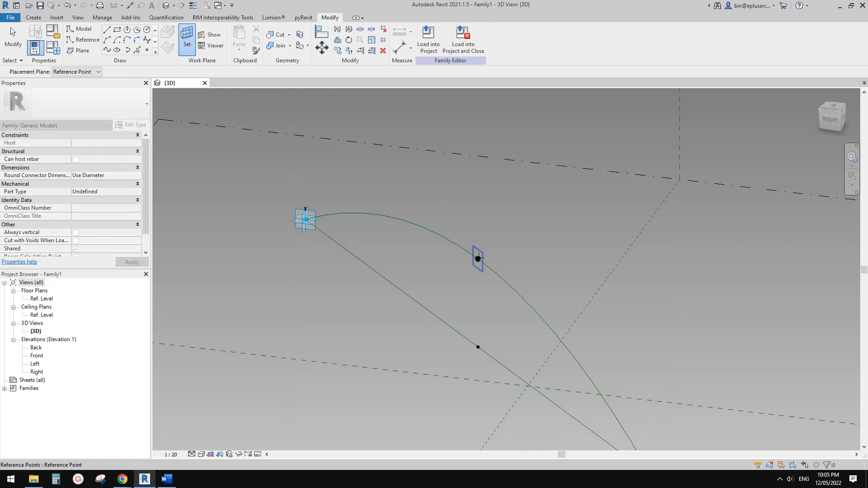
{"action": "key", "text": "Tab"}
{"action": "left_click", "coordinate": [478, 258]}
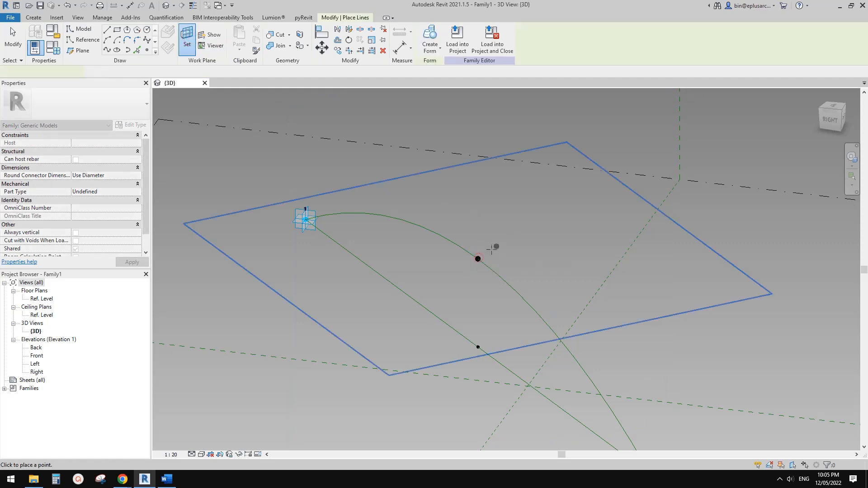
Place a reference point on the arch's middle point and raise it to an offset of about 1019 mm.
{"action": "left_click", "coordinate": [478, 258]}
{"action": "left_click", "coordinate": [474, 270]}
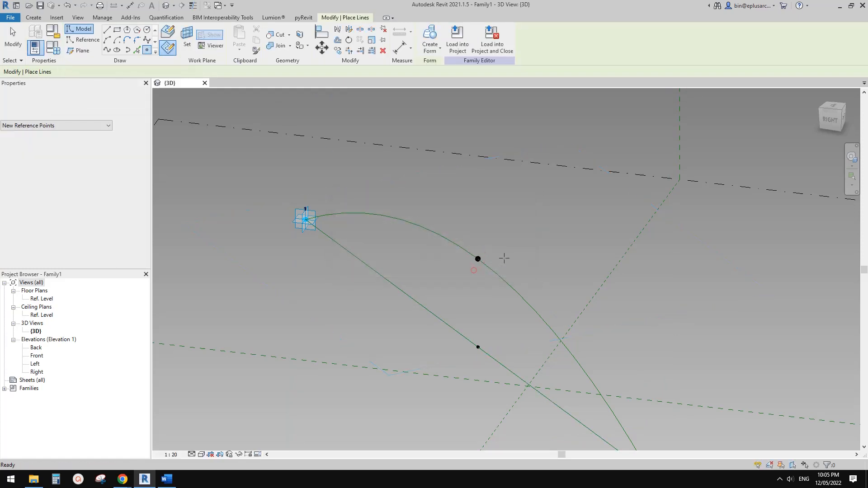
{"action": "key", "text": "Escape"}
{"action": "key", "text": "Tab"}
{"action": "left_click", "coordinate": [479, 260]}
{"action": "left_click_drag", "start_coordinate": [477, 238], "coordinate": [478, 206]}
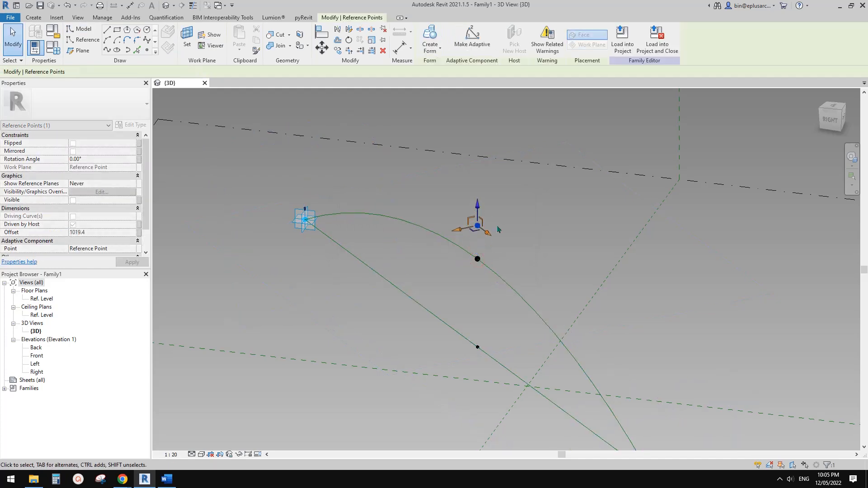
Associate the raised point's Offset with a new type family parameter named H1.
{"action": "left_click", "coordinate": [139, 232]}
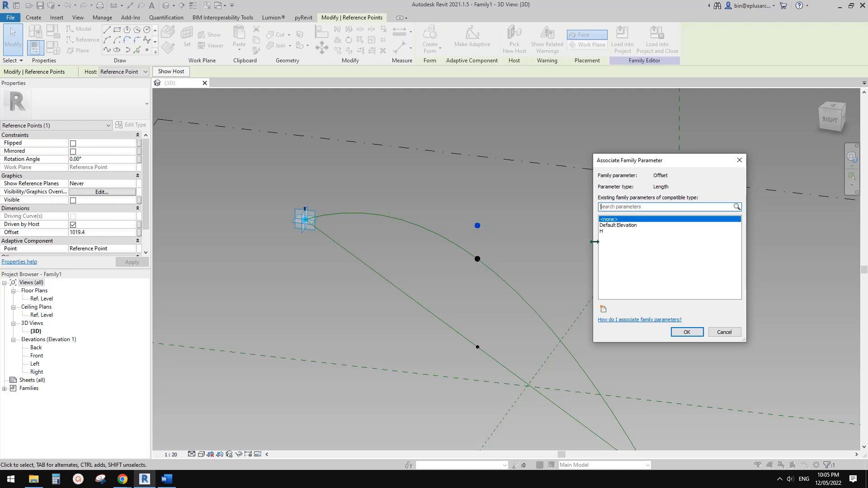
{"action": "left_click", "coordinate": [608, 309]}
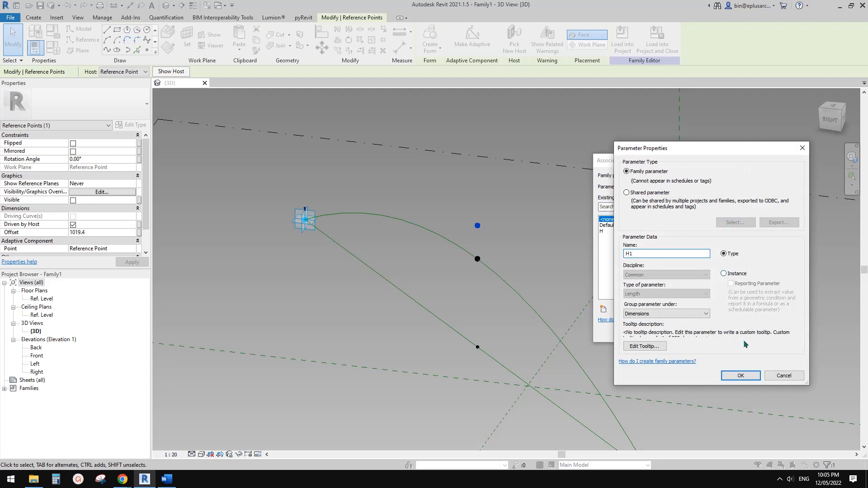
{"action": "left_click", "coordinate": [740, 375]}
{"action": "left_click", "coordinate": [685, 333]}
Place a reference point on the vertical plane of the raised point and offset it sideways by about 841 mm.
{"action": "middle_click_drag", "start_coordinate": [577, 300], "coordinate": [455, 262], "text": "shift"}
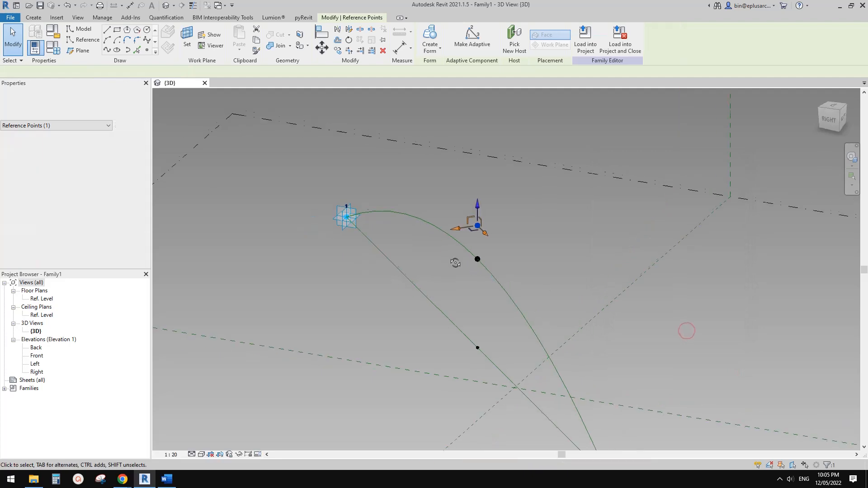
{"action": "left_click", "coordinate": [147, 50]}
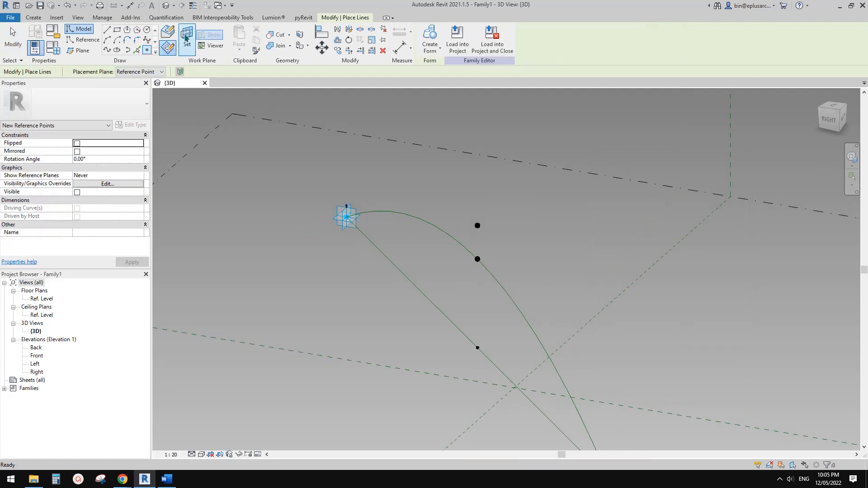
{"action": "key", "text": "Escape"}
{"action": "middle_click_drag", "start_coordinate": [434, 184], "coordinate": [478, 227], "text": "shift"}
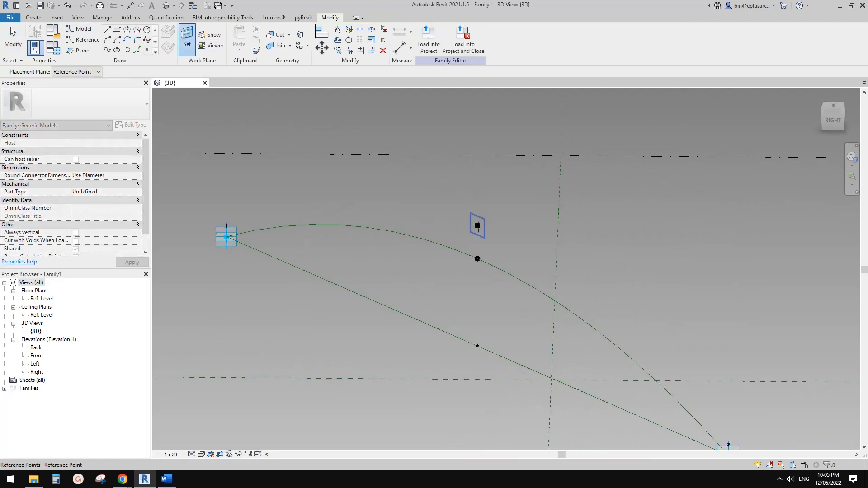
{"action": "key", "text": "Return"}
{"action": "left_click", "coordinate": [478, 226]}
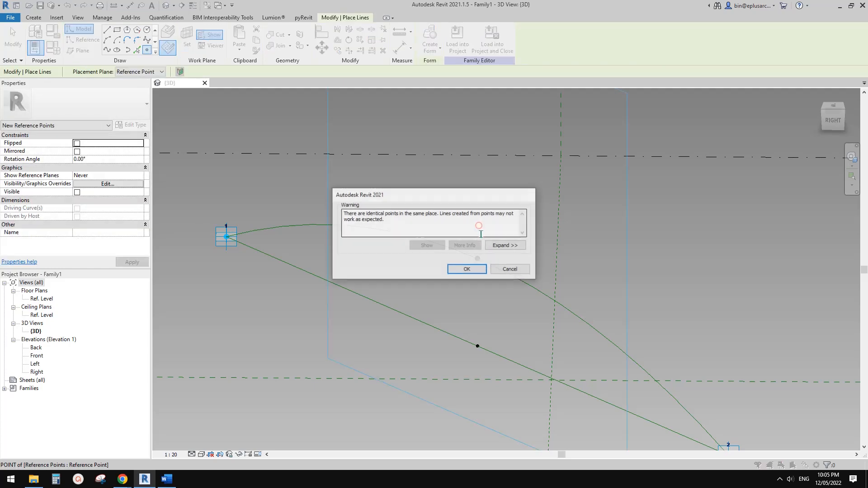
{"action": "left_click", "coordinate": [475, 270]}
{"action": "key", "text": "Escape"}
{"action": "left_click", "coordinate": [479, 227]}
{"action": "middle_click_drag", "start_coordinate": [514, 240], "coordinate": [420, 233], "text": "shift"}
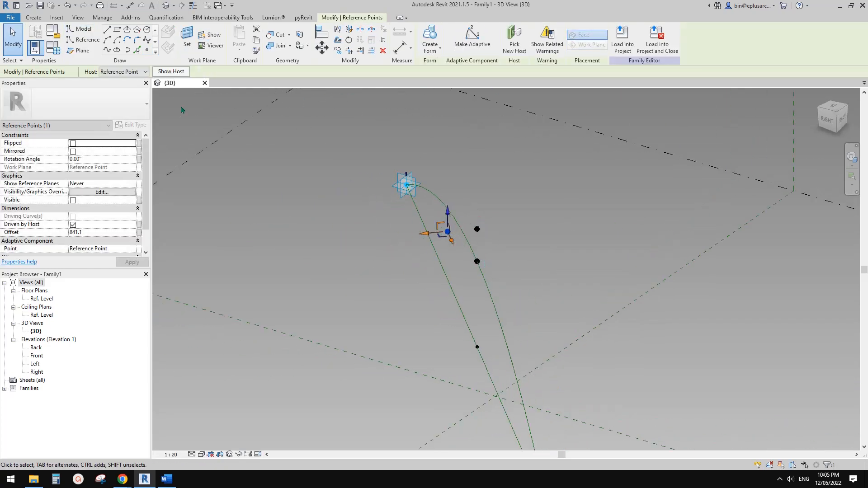
{"action": "middle_click_drag", "start_coordinate": [181, 110], "coordinate": [176, 156], "text": "shift"}
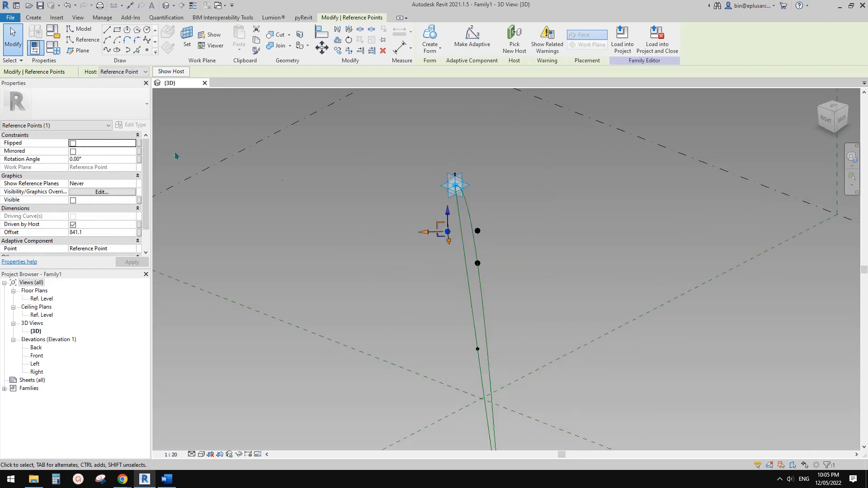
Associate the sideways point's Offset with a new type family parameter named W.
{"action": "left_click", "coordinate": [139, 232]}
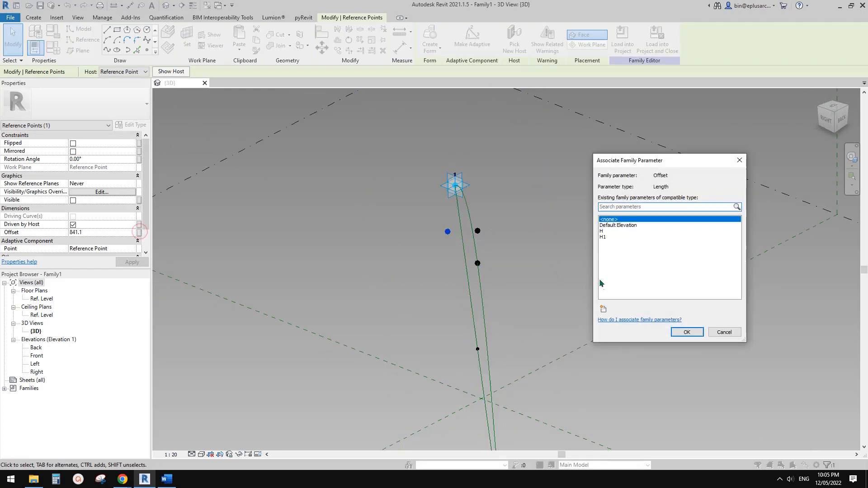
{"action": "left_click", "coordinate": [604, 310]}
{"action": "type", "text": "W"}
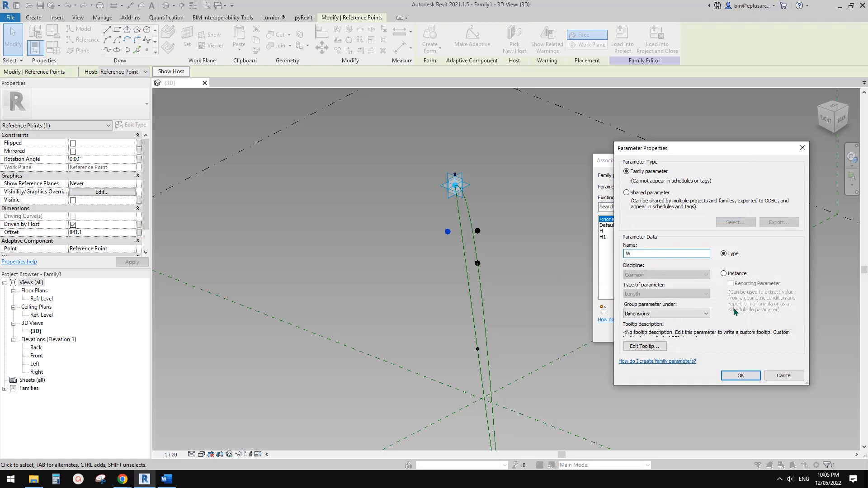
{"action": "left_click", "coordinate": [742, 376]}
{"action": "left_click", "coordinate": [690, 333]}
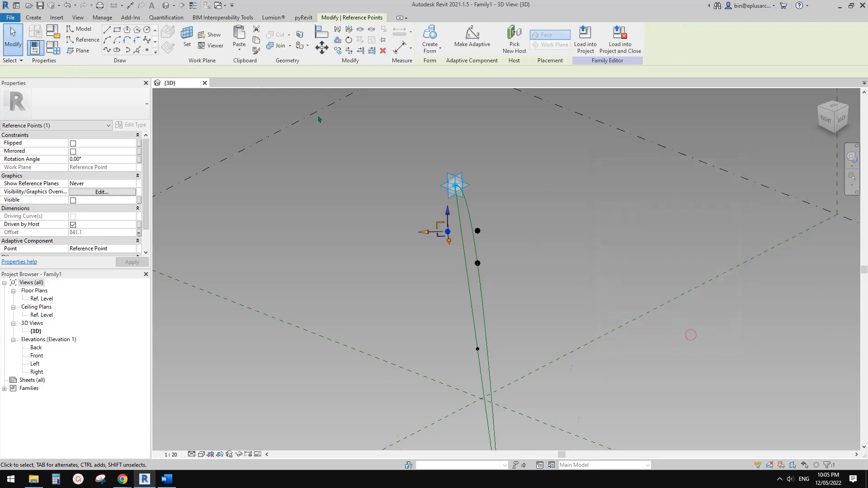
Place another reference point hosted on the raised point and offset it to the opposite side by about -837 mm.
{"action": "left_click", "coordinate": [156, 51]}
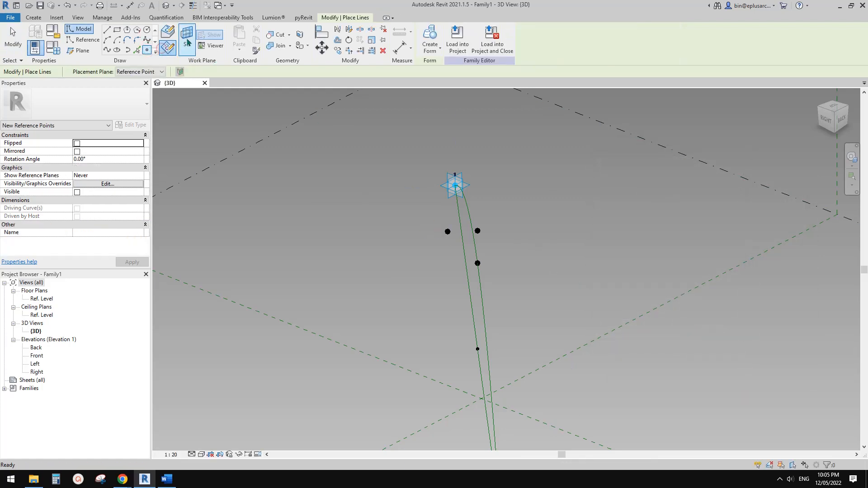
{"action": "middle_click_drag", "start_coordinate": [343, 162], "coordinate": [468, 240], "text": "shift"}
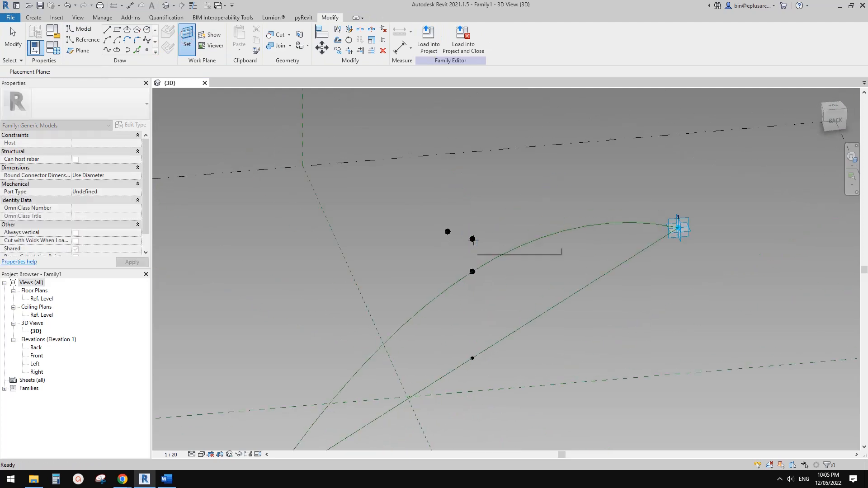
{"action": "left_click", "coordinate": [474, 240]}
{"action": "left_click", "coordinate": [474, 239]}
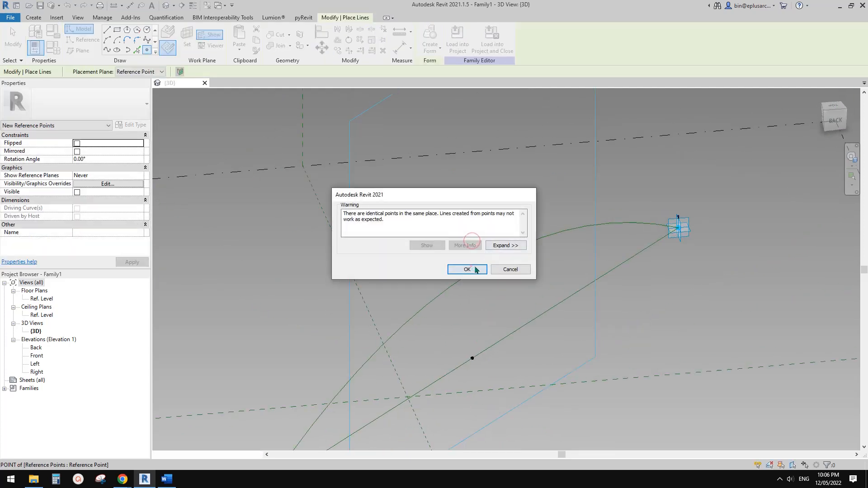
{"action": "left_click", "coordinate": [470, 268]}
{"action": "left_click", "coordinate": [452, 233]}
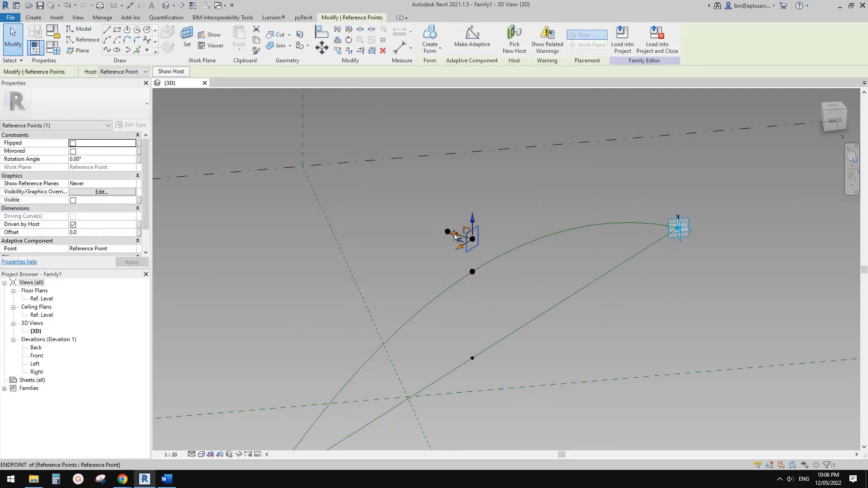
Associate the opposite side point's Offset with a new type family parameter named WN.
{"action": "left_click", "coordinate": [139, 232]}
{"action": "left_click", "coordinate": [604, 310]}
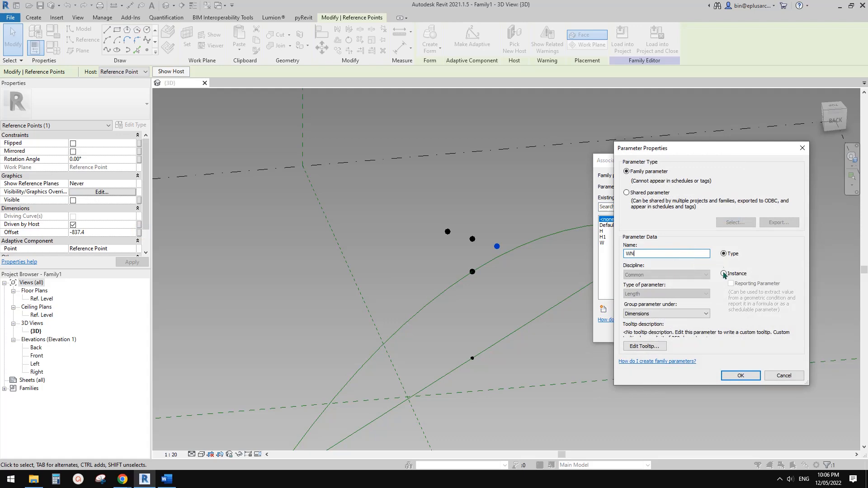
{"action": "left_click", "coordinate": [741, 376]}
{"action": "left_click", "coordinate": [688, 334]}
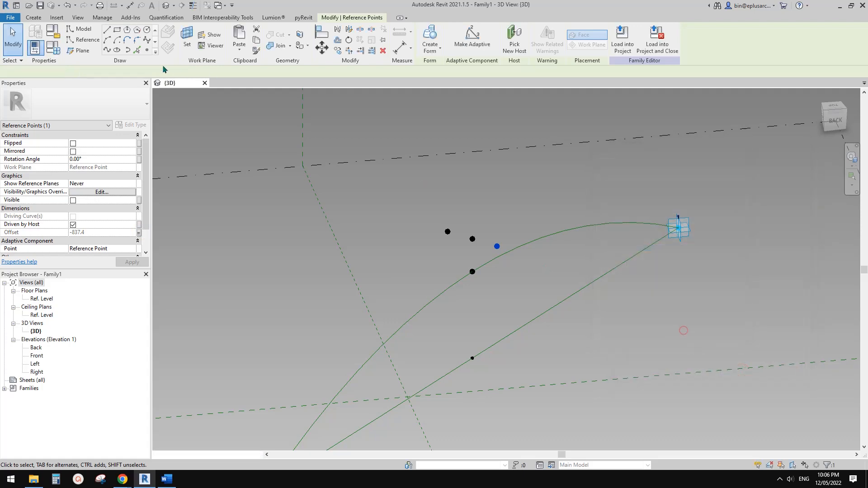
Give the WN parameter the formula -W in the family types and apply it.
{"action": "left_click", "coordinate": [54, 48]}
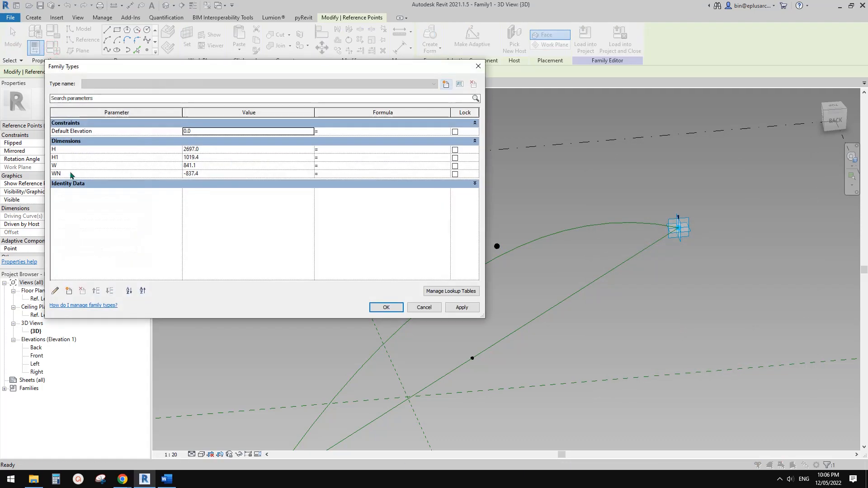
{"action": "left_click", "coordinate": [342, 174]}
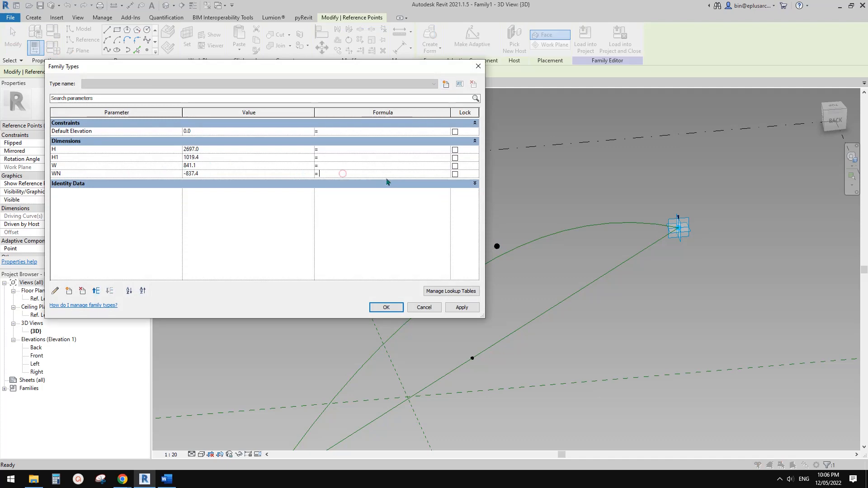
{"action": "left_click", "coordinate": [460, 307]}
{"action": "left_click", "coordinate": [389, 307]}
Create a spline through adaptive point 1, the W offset point and adaptive point 2, and convert it to a reference line.
{"action": "middle_click_drag", "start_coordinate": [483, 285], "coordinate": [509, 248], "text": "shift"}
{"action": "left_click", "coordinate": [454, 234]}
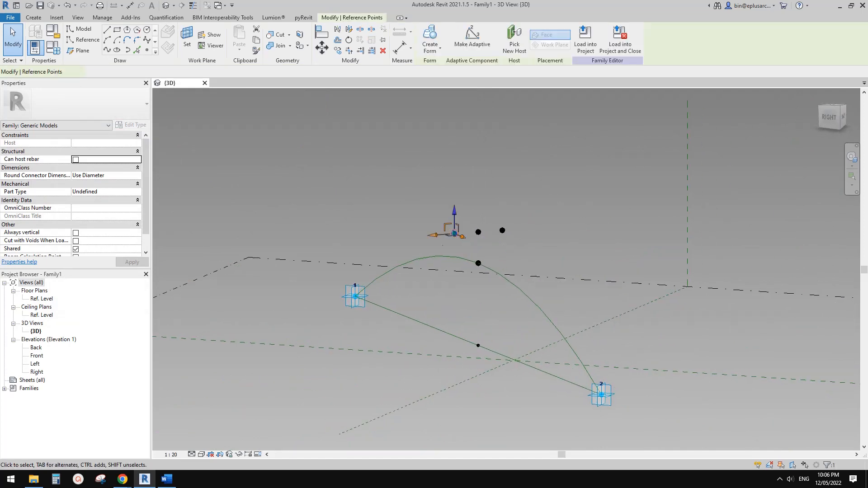
{"action": "left_click", "coordinate": [354, 304], "text": "ctrl"}
{"action": "left_click", "coordinate": [603, 397], "text": "ctrl"}
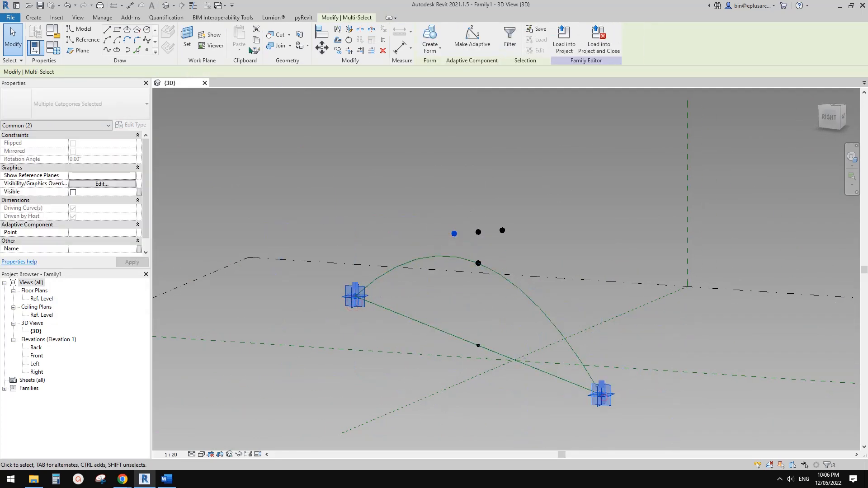
{"action": "left_click", "coordinate": [108, 50]}
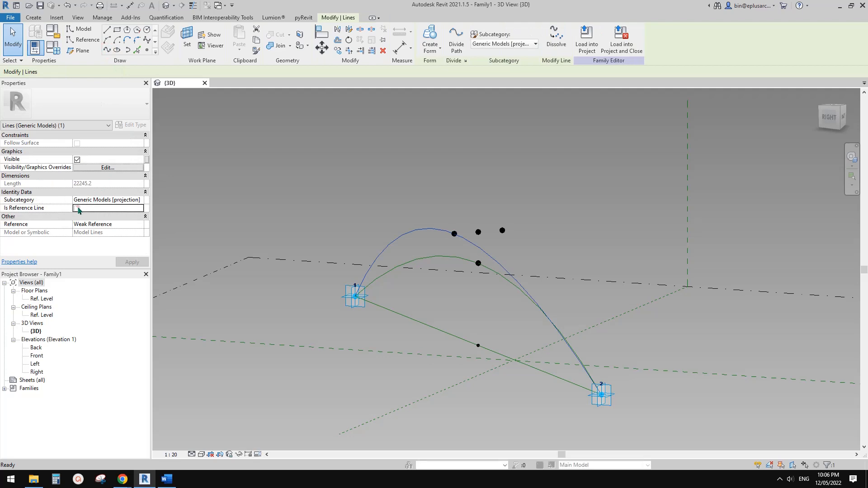
{"action": "left_click", "coordinate": [77, 208]}
Create a spline through adaptive point 1, the WN offset point and adaptive point 2, and convert it to a reference line.
{"action": "left_click", "coordinate": [503, 230]}
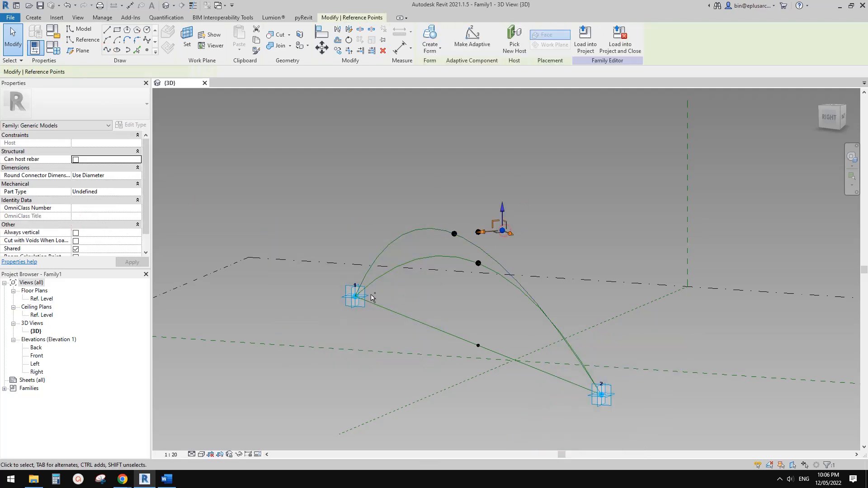
{"action": "left_click", "coordinate": [355, 298], "text": "ctrl"}
{"action": "left_click", "coordinate": [602, 396], "text": "ctrl"}
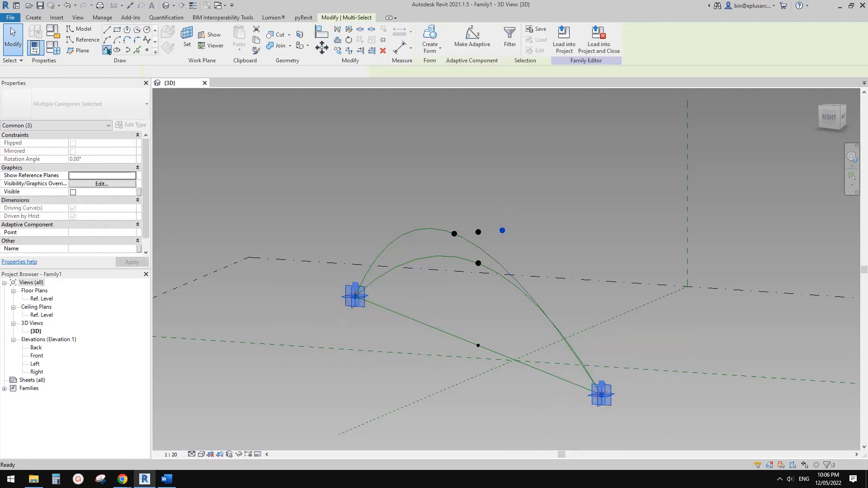
{"action": "left_click", "coordinate": [108, 50]}
{"action": "left_click", "coordinate": [77, 208]}
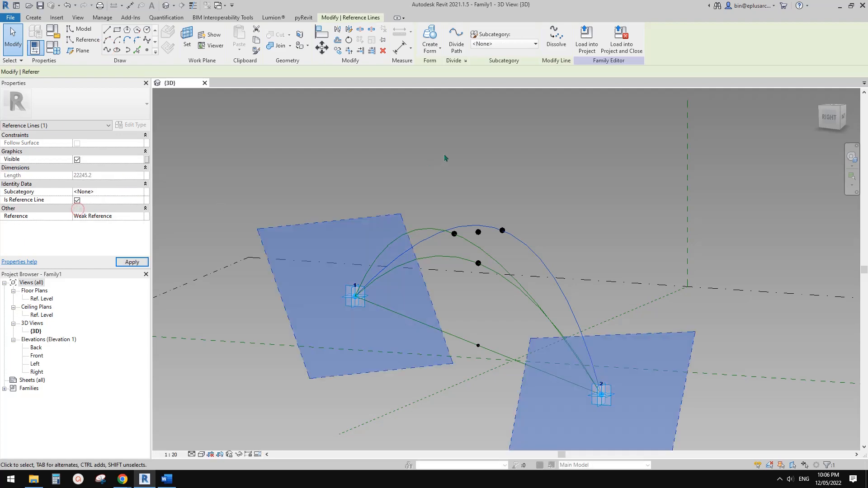
{"action": "left_click", "coordinate": [533, 232]}
Set the H parameter to 3000 in the family types and apply it.
{"action": "middle_click_drag", "start_coordinate": [533, 232], "coordinate": [573, 248], "text": "shift"}
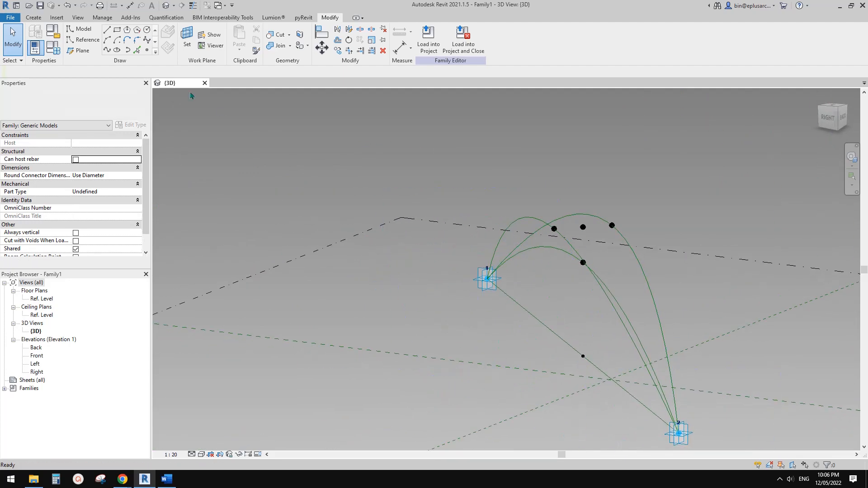
{"action": "left_click", "coordinate": [59, 51]}
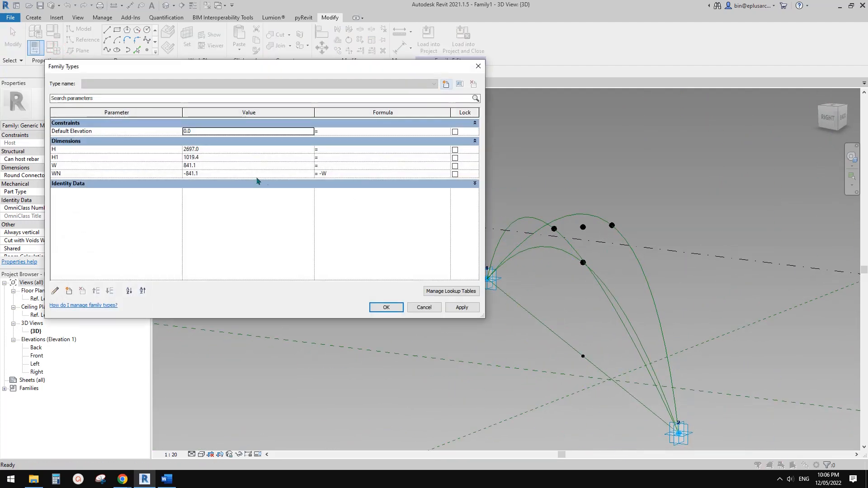
{"action": "left_click", "coordinate": [220, 150]}
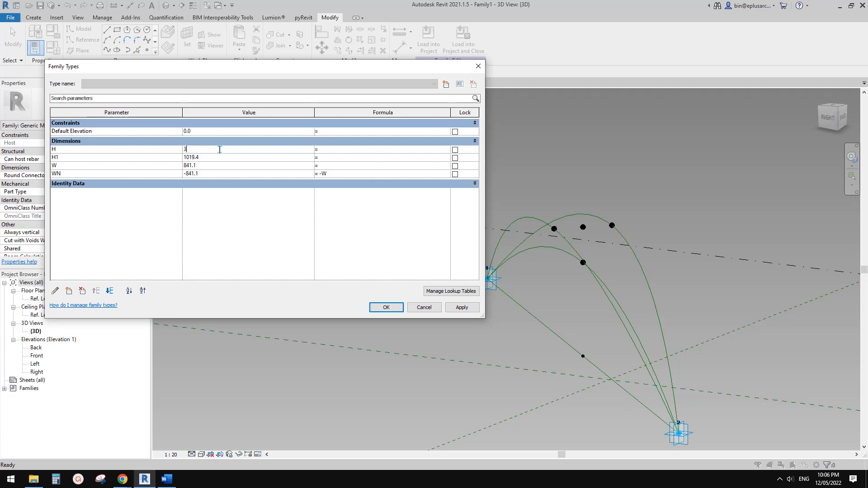
{"action": "left_click", "coordinate": [461, 308]}
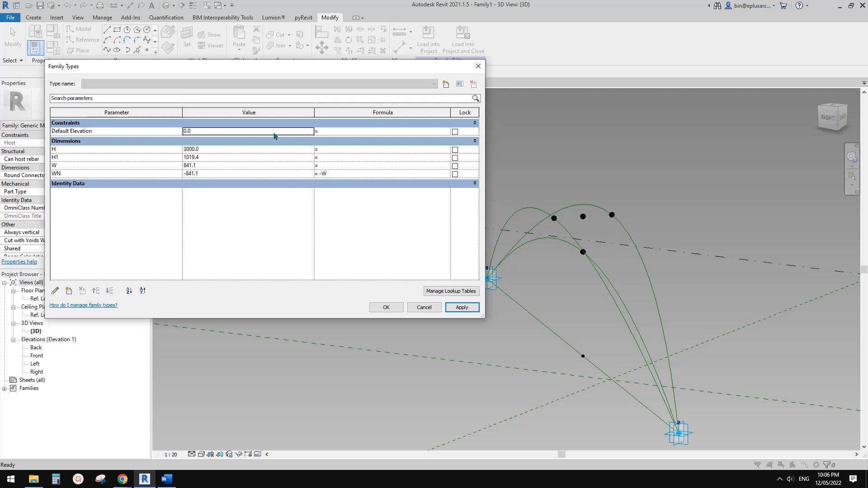
Set H1 to 1200 and W to 600 in the family types, apply the values and close the dialog.
{"action": "left_click", "coordinate": [217, 157]}
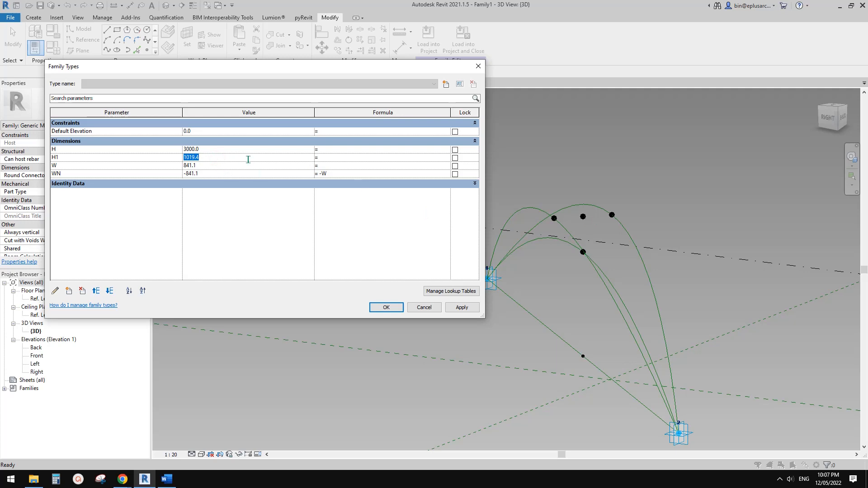
{"action": "left_click", "coordinate": [461, 309]}
{"action": "left_click", "coordinate": [212, 166]}
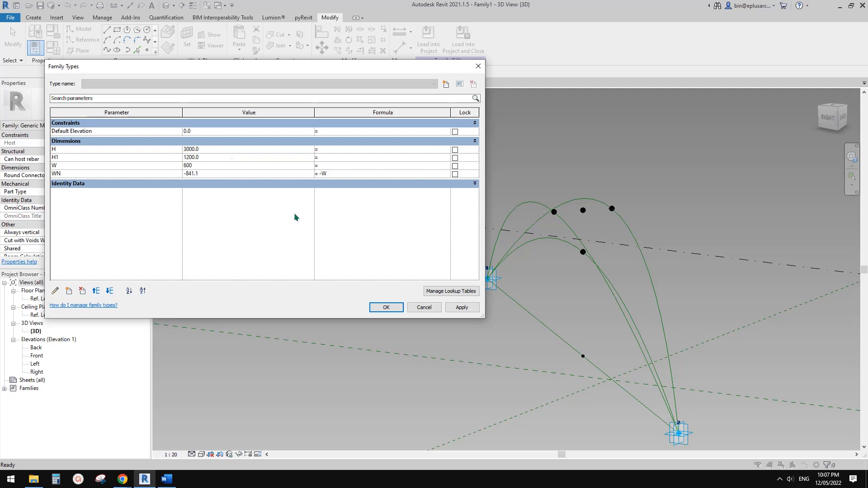
{"action": "left_click", "coordinate": [462, 307]}
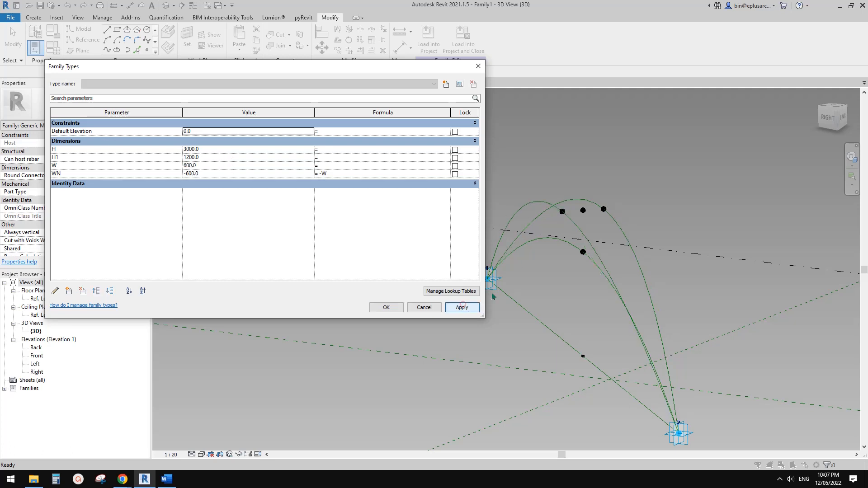
{"action": "left_click", "coordinate": [225, 164]}
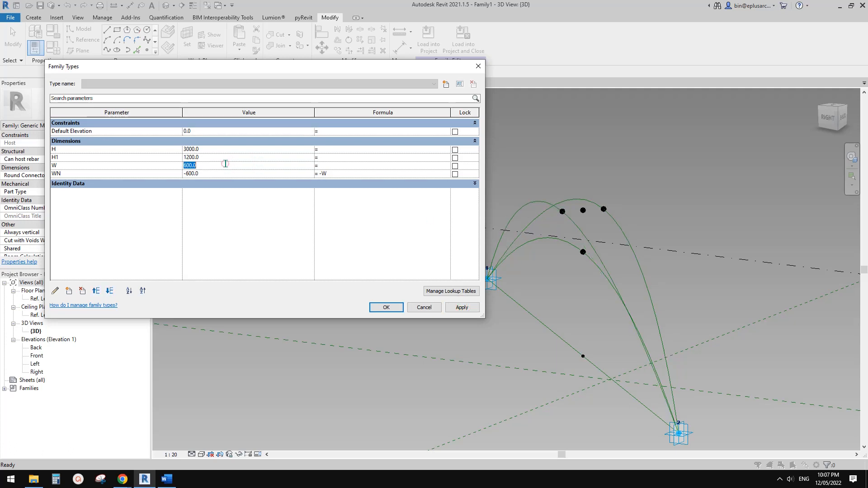
{"action": "left_click", "coordinate": [471, 306]}
{"action": "left_click", "coordinate": [387, 304]}
Place a reference point on the lowest arch between adaptive point 1 and the arch's middle point, drawing on the face.
{"action": "middle_click_drag", "start_coordinate": [624, 273], "coordinate": [568, 217]}
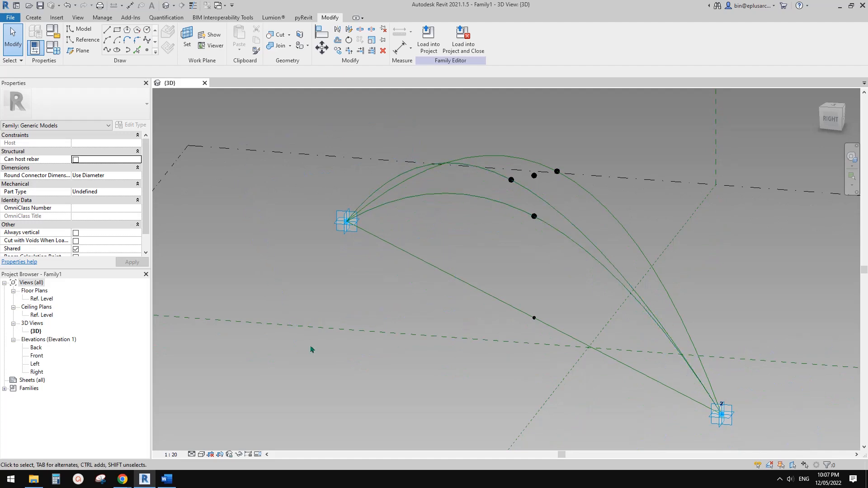
{"action": "middle_click_drag", "start_coordinate": [471, 277], "coordinate": [464, 298]}
{"action": "scroll", "coordinate": [464, 283], "scroll_direction": "up", "scroll_amount": 1}
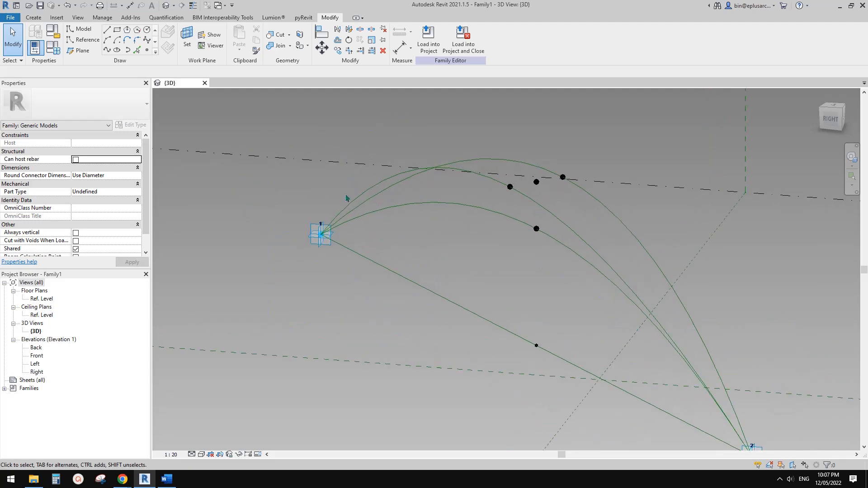
{"action": "left_click", "coordinate": [146, 51]}
{"action": "middle_click_drag", "start_coordinate": [371, 163], "coordinate": [355, 172]}
{"action": "middle_click_drag", "start_coordinate": [356, 172], "coordinate": [337, 183], "text": "shift"}
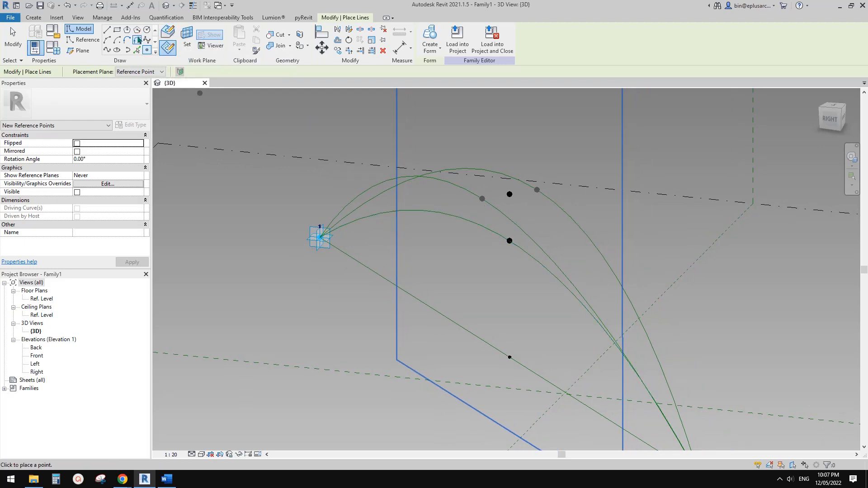
{"action": "left_click", "coordinate": [169, 30]}
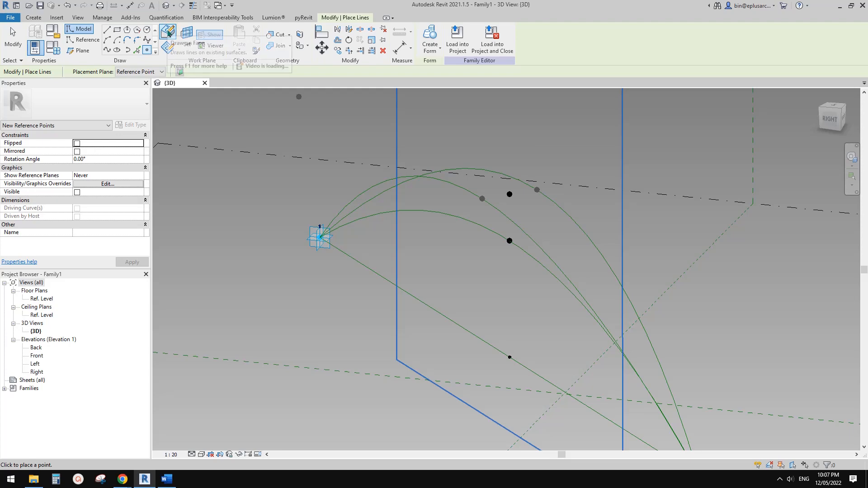
{"action": "left_click", "coordinate": [453, 224]}
{"action": "scroll", "coordinate": [453, 225], "scroll_direction": "up", "scroll_amount": 3}
Set the work plane to the new arch point and draw a reference circle centred on it with a radius of about 240 mm.
{"action": "left_click", "coordinate": [83, 39]}
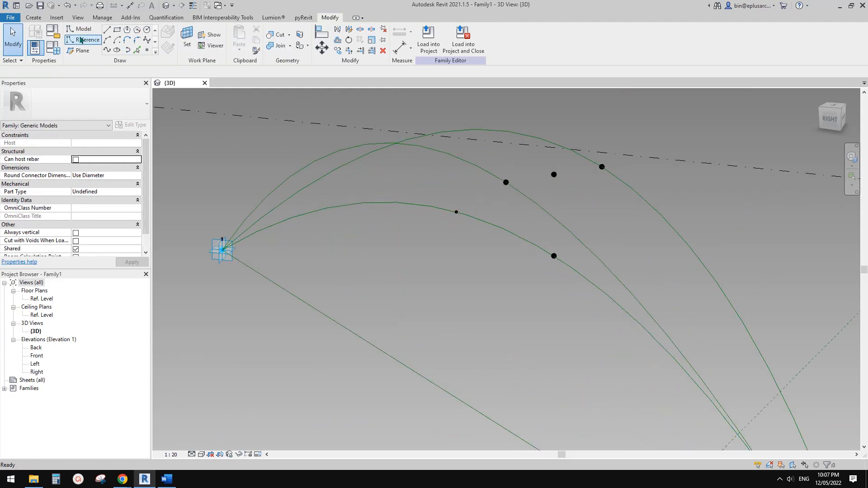
{"action": "left_click", "coordinate": [147, 29]}
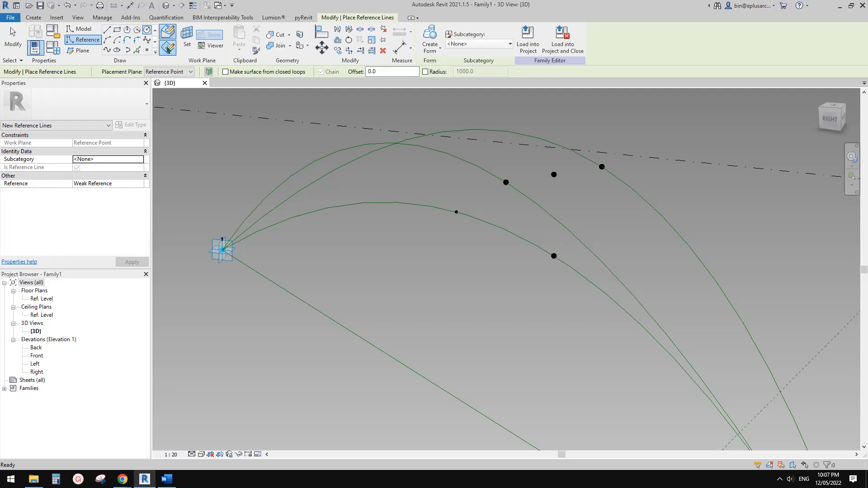
{"action": "key", "text": "Escape"}
{"action": "left_click", "coordinate": [456, 212]}
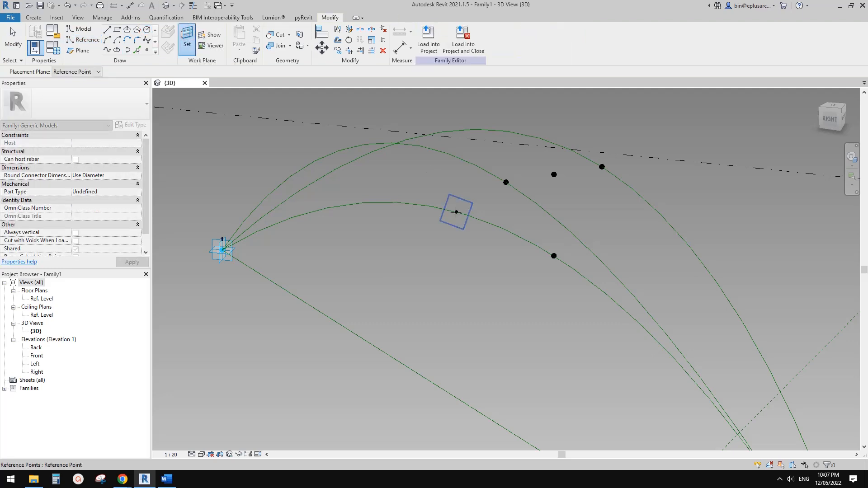
{"action": "key", "text": "Return"}
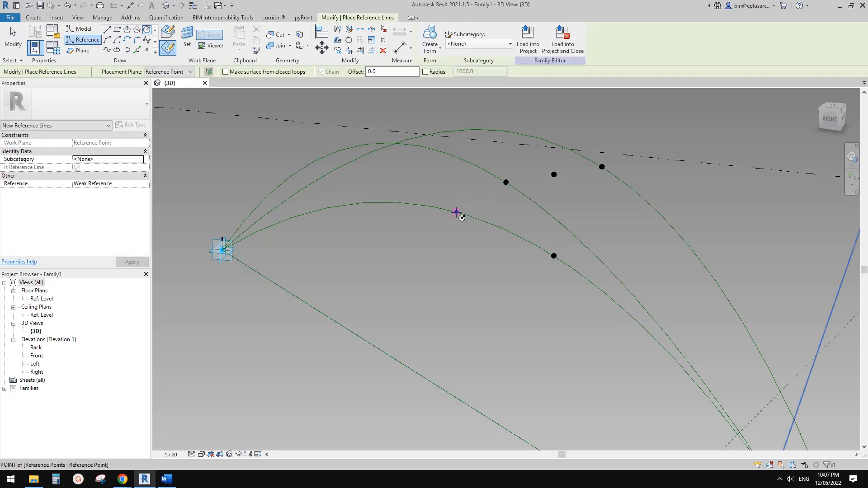
{"action": "left_click", "coordinate": [462, 196]}
{"action": "scroll", "coordinate": [467, 196], "scroll_direction": "up", "scroll_amount": 2}
Make the circle's temporary radius dimension permanent and label it with a new type family parameter named R.
{"action": "left_click", "coordinate": [448, 241]}
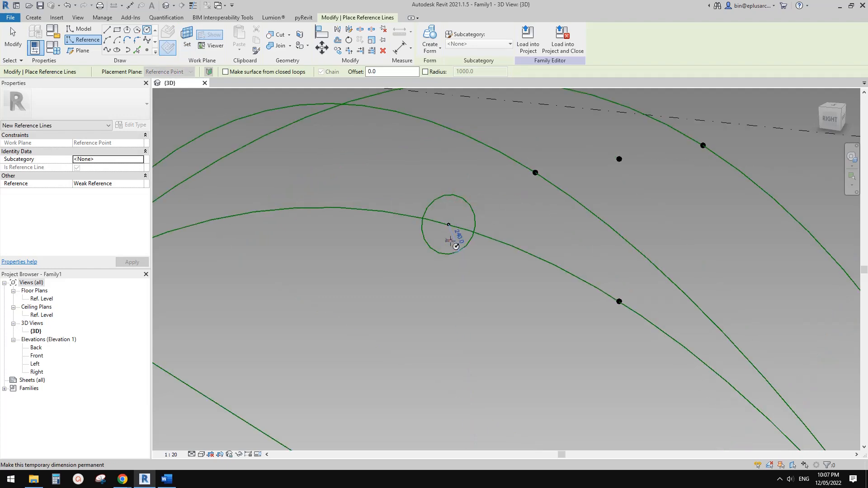
{"action": "key", "text": "Escape"}
{"action": "left_click", "coordinate": [458, 236]}
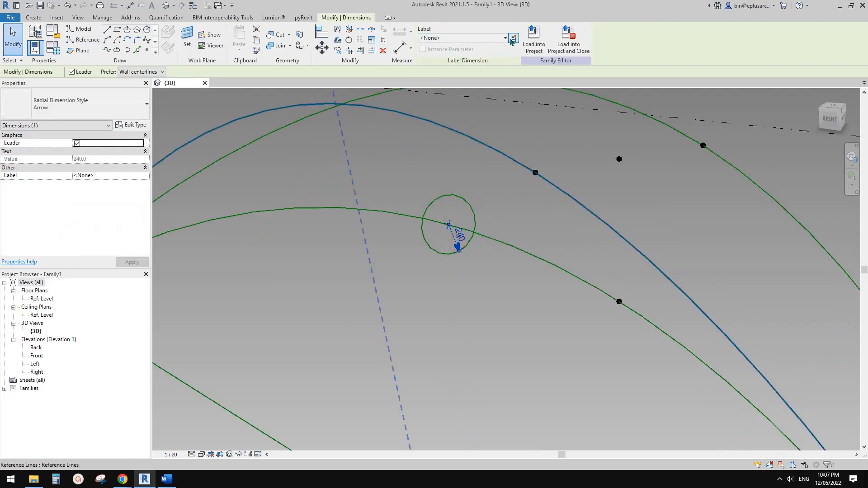
{"action": "left_click", "coordinate": [510, 38]}
{"action": "type", "text": "R"}
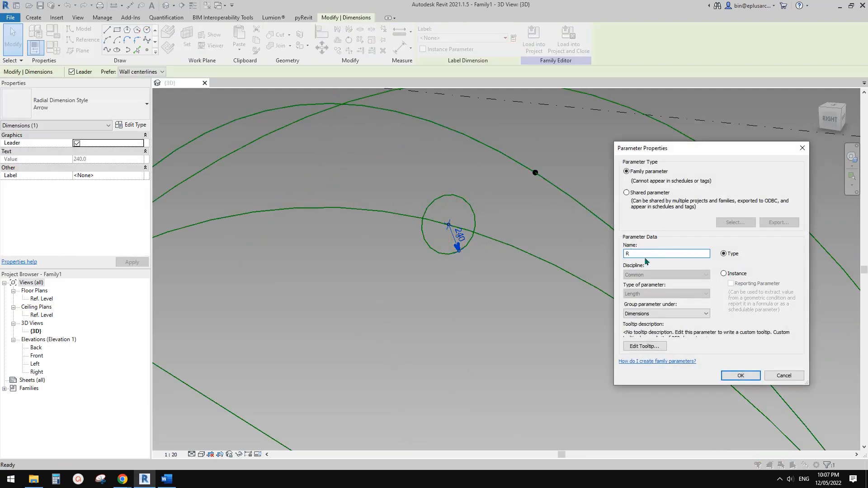
{"action": "left_click", "coordinate": [740, 375]}
Set the circle's labelled R dimension to 100 mm.
{"action": "scroll", "coordinate": [474, 249], "scroll_direction": "down", "scroll_amount": 2}
{"action": "scroll", "coordinate": [474, 249], "scroll_direction": "up", "scroll_amount": 2}
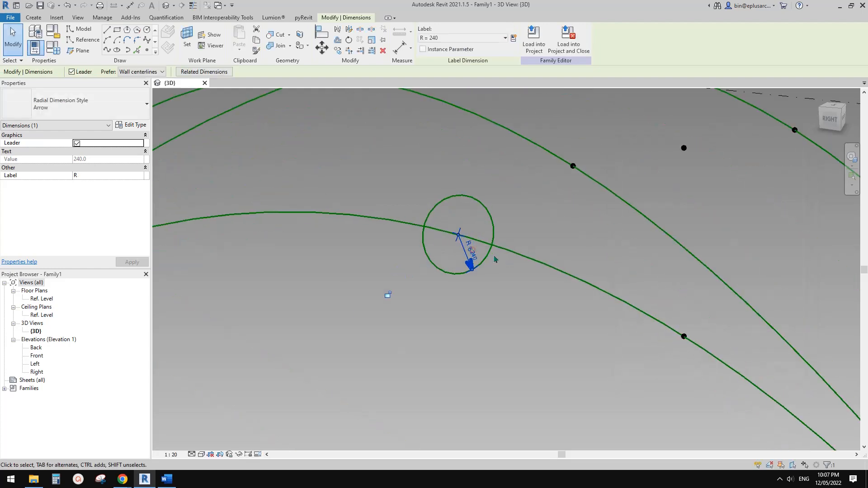
{"action": "left_click", "coordinate": [486, 262]}
{"action": "type", "text": "1"}
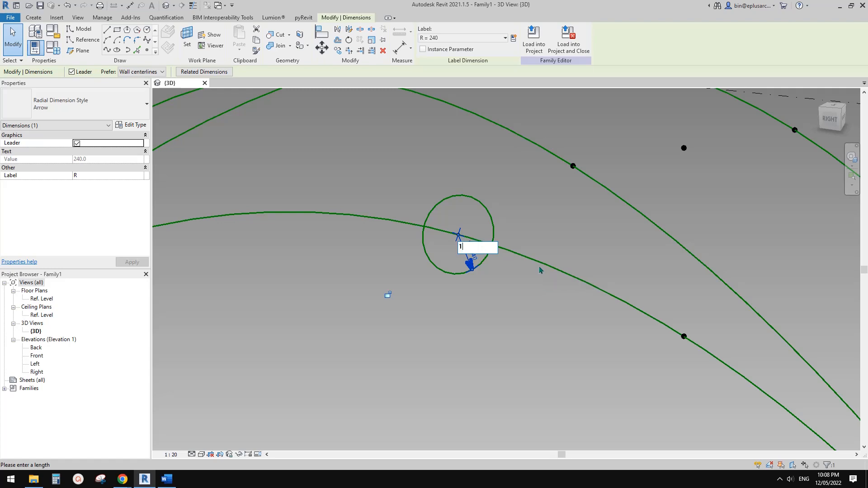
{"action": "type", "text": "00"}
{"action": "key", "text": "Return"}
{"action": "key", "text": "Escape"}
Copy the circle with its reference point and radius dimension to a spot just above the lowest arch.
{"action": "scroll", "coordinate": [492, 255], "scroll_direction": "down", "scroll_amount": 3}
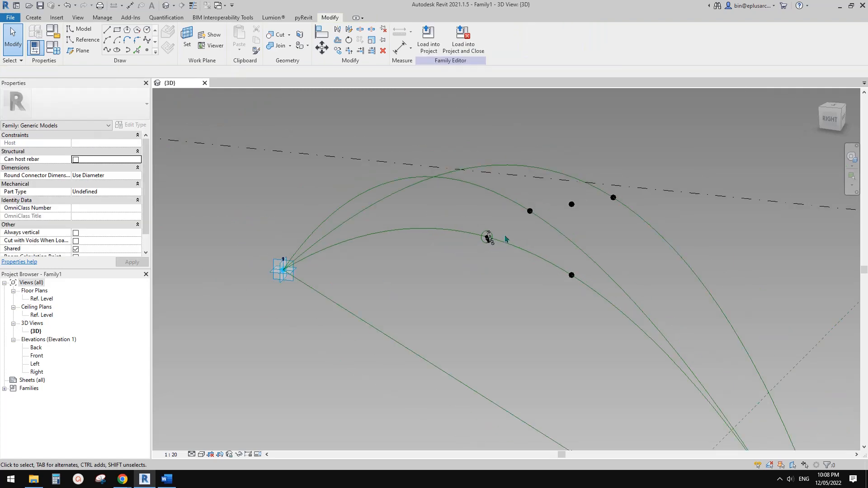
{"action": "left_click", "coordinate": [488, 239]}
{"action": "scroll", "coordinate": [493, 242], "scroll_direction": "up", "scroll_amount": 4}
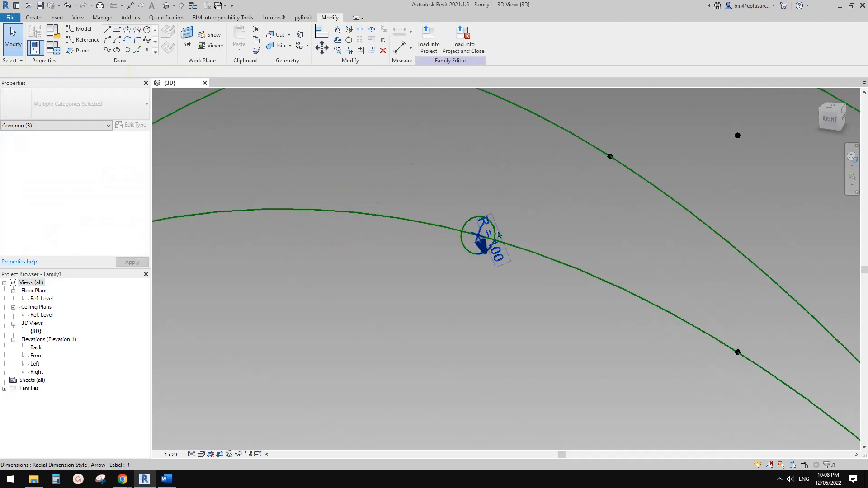
{"action": "left_click_drag", "start_coordinate": [446, 188], "coordinate": [523, 276]}
{"action": "scroll", "coordinate": [497, 254], "scroll_direction": "down", "scroll_amount": 1}
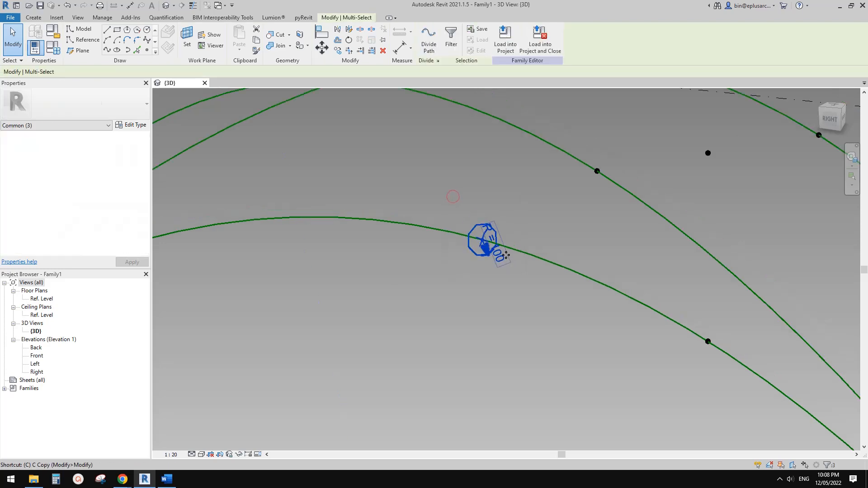
{"action": "left_click_drag", "start_coordinate": [449, 197], "coordinate": [444, 151], "text": "ctrl"}
{"action": "key", "text": "Escape"}
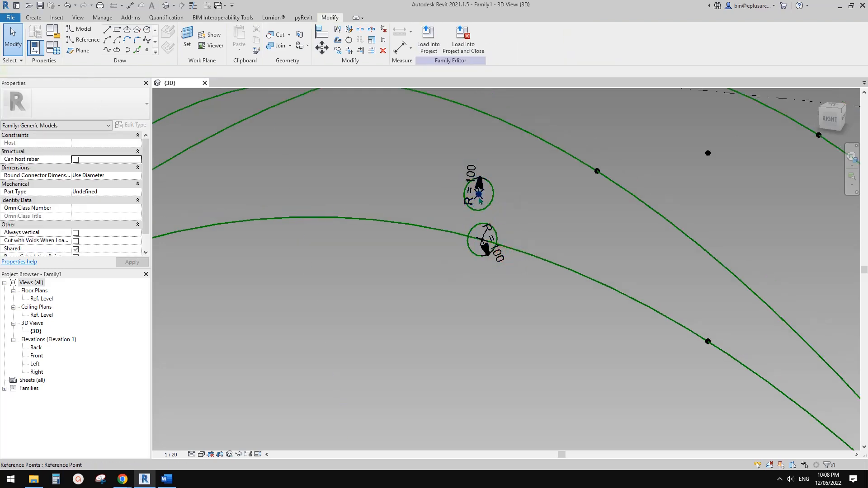
Rehost the copied circle's reference point onto the lowest arch, between the original circle and the arch's middle point.
{"action": "left_click", "coordinate": [480, 200]}
{"action": "left_click", "coordinate": [514, 41]}
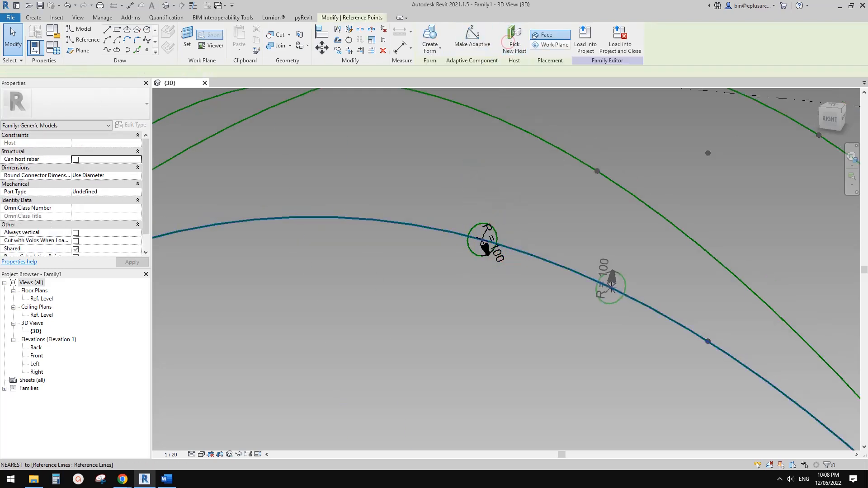
{"action": "left_click", "coordinate": [483, 245]}
Create a solid form from the two circles and the lowest arch curve as their path.
{"action": "left_click", "coordinate": [474, 232]}
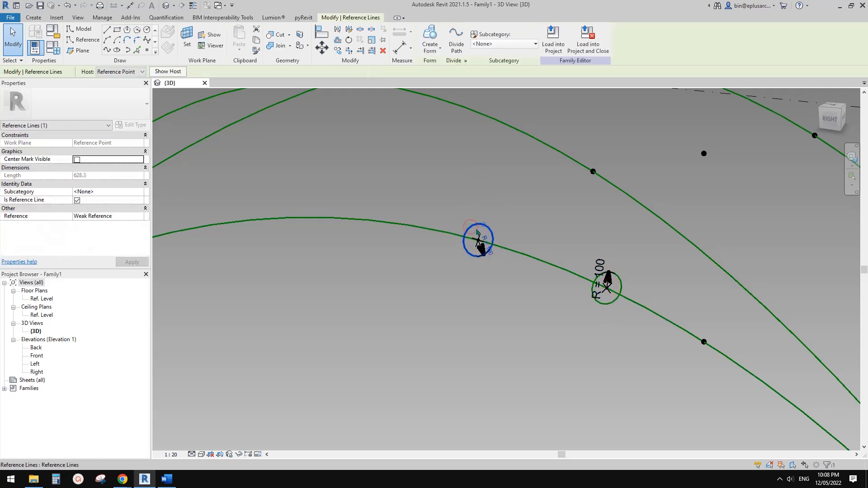
{"action": "left_click", "coordinate": [624, 287], "text": "ctrl"}
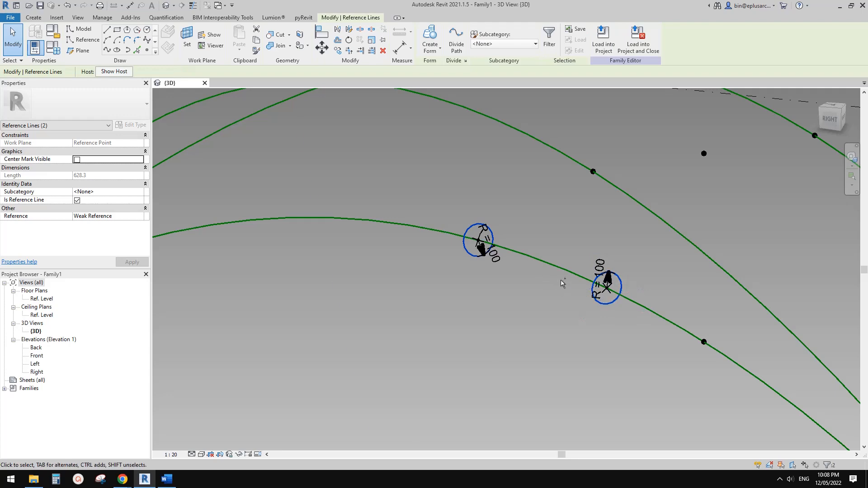
{"action": "left_click", "coordinate": [547, 262], "text": "ctrl"}
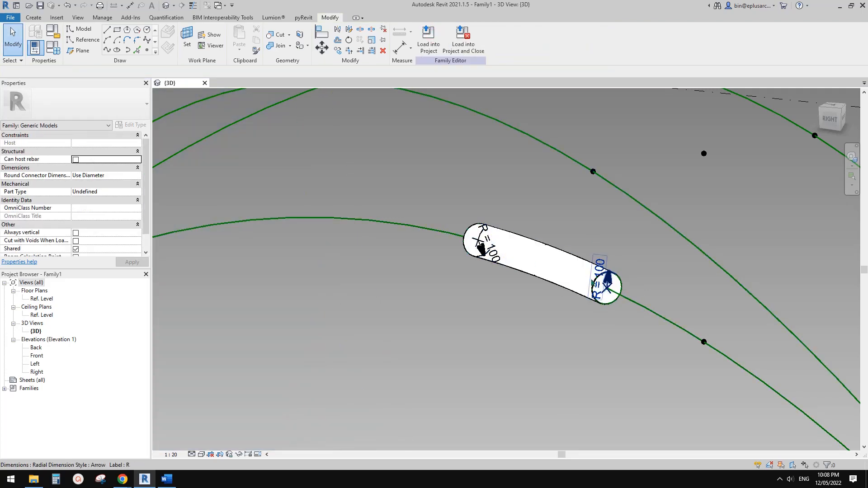
{"action": "scroll", "coordinate": [555, 256], "scroll_direction": "down", "scroll_amount": 2}
{"action": "scroll", "coordinate": [472, 206], "scroll_direction": "down", "scroll_amount": 3}
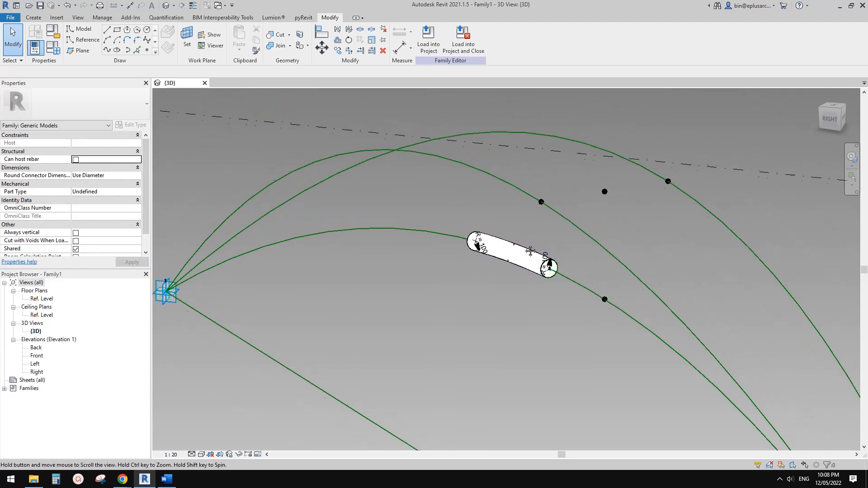
Make four copies of the R circle with its reference point and radius dimension, spaced upward above the tube's end nearer adaptive point 1.
{"action": "left_click_drag", "start_coordinate": [493, 264], "coordinate": [493, 266]}
{"action": "key", "text": "c"}
{"action": "key", "text": "o"}
{"action": "left_click", "coordinate": [477, 223]}
{"action": "middle_click_drag", "start_coordinate": [567, 170], "coordinate": [552, 193]}
{"action": "left_click", "coordinate": [492, 191]}
{"action": "key", "text": "c"}
{"action": "key", "text": "o"}
{"action": "left_click", "coordinate": [484, 186]}
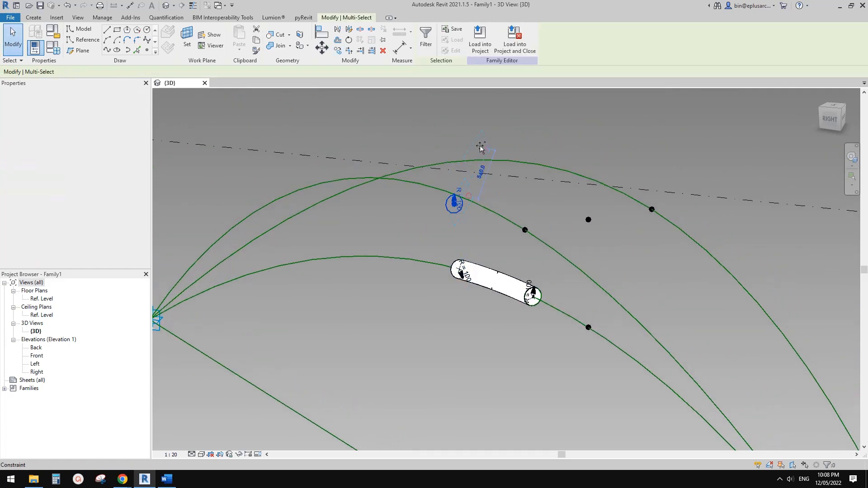
{"action": "left_click", "coordinate": [500, 139]}
{"action": "key", "text": "c"}
{"action": "key", "text": "o"}
{"action": "left_click", "coordinate": [510, 159]}
{"action": "left_click", "coordinate": [522, 131]}
{"action": "middle_click_drag", "start_coordinate": [536, 168], "coordinate": [524, 221]}
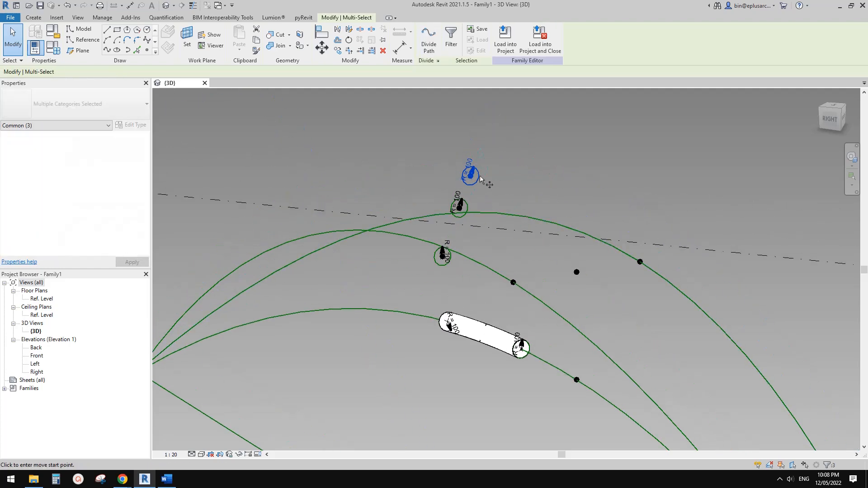
{"action": "left_click", "coordinate": [483, 134]}
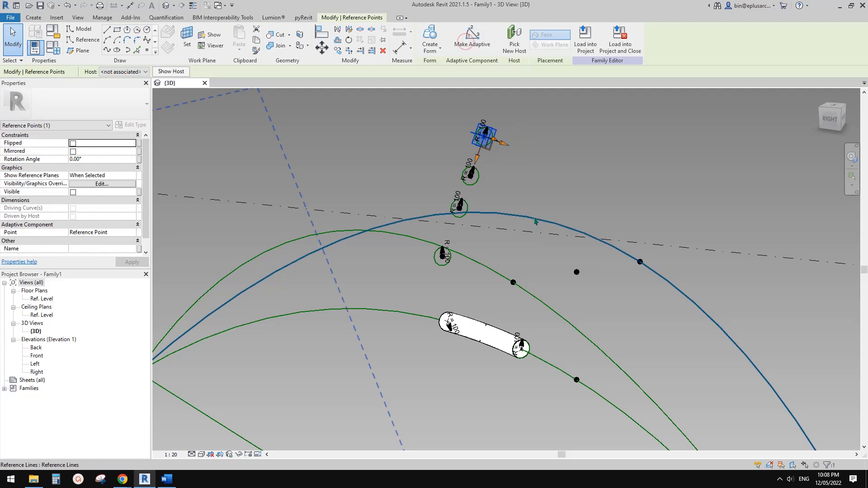
{"action": "left_click", "coordinate": [514, 38]}
{"action": "key", "text": "Escape"}
{"action": "key", "text": "Escape"}
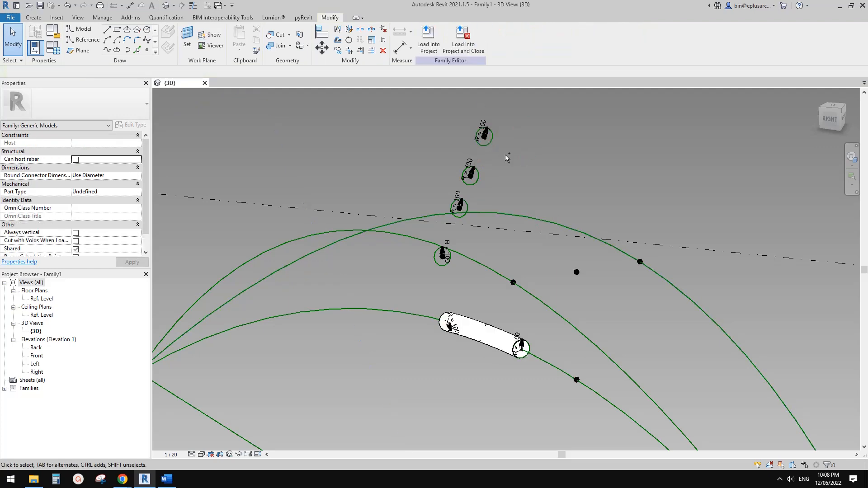
{"action": "key", "text": "ctrl+z"}
{"action": "key", "text": "ctrl+y"}
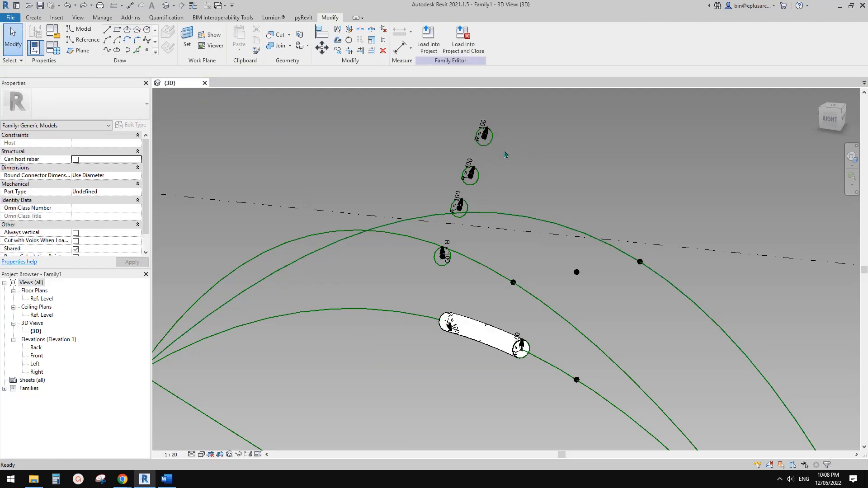
Rehost the reference points of the two uppermost circle copies onto the highest arch, between its peak and its middle point.
{"action": "left_click", "coordinate": [486, 143]}
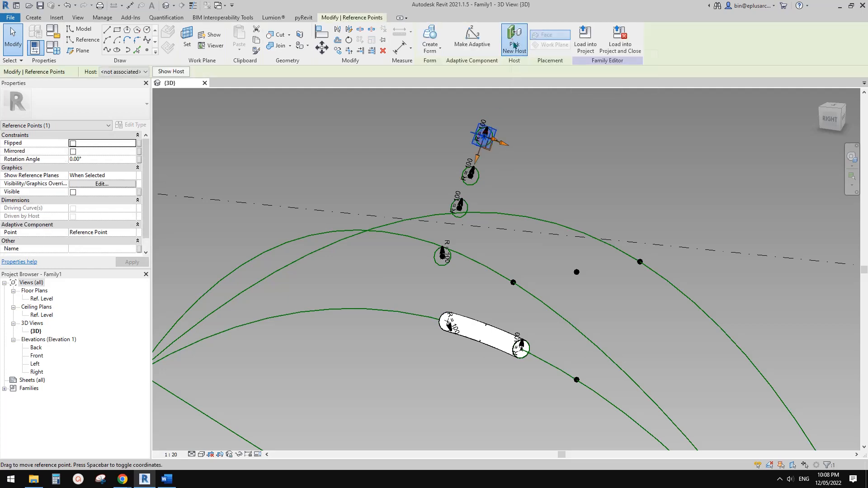
{"action": "left_click_drag", "start_coordinate": [485, 137], "coordinate": [549, 222]}
{"action": "left_click", "coordinate": [507, 151]}
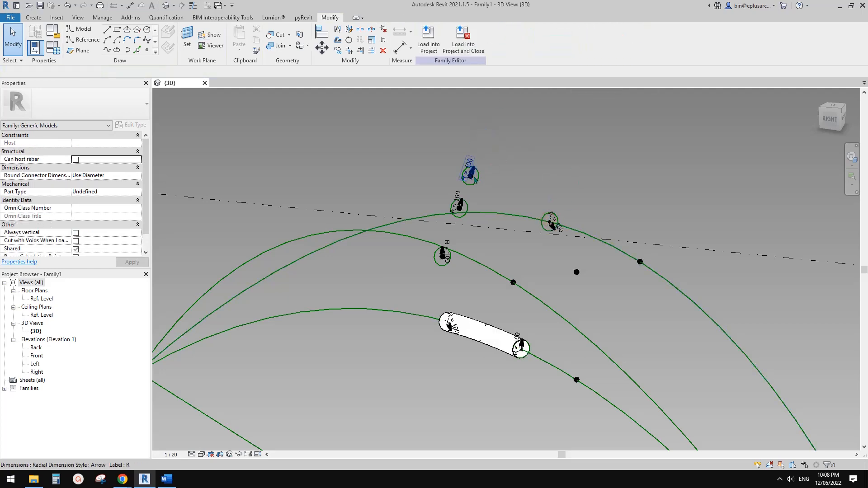
{"action": "left_click", "coordinate": [486, 147]}
{"action": "left_click", "coordinate": [471, 174]}
{"action": "left_click", "coordinate": [420, 182]}
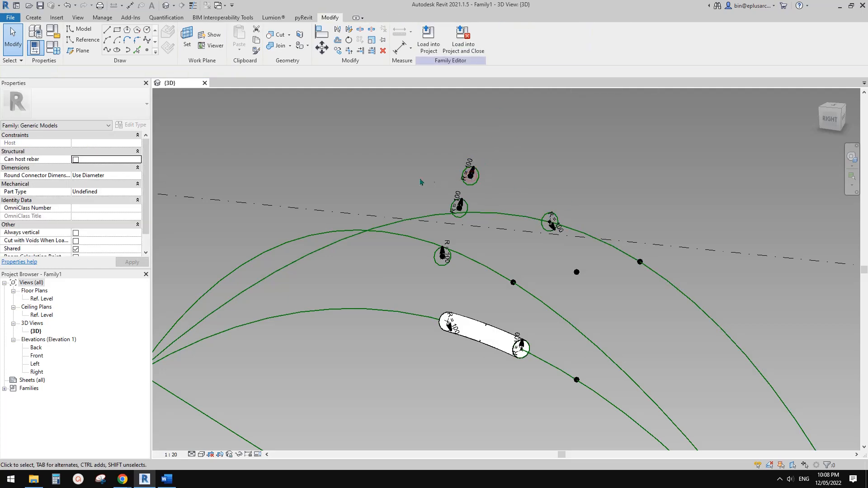
{"action": "left_click", "coordinate": [471, 174]}
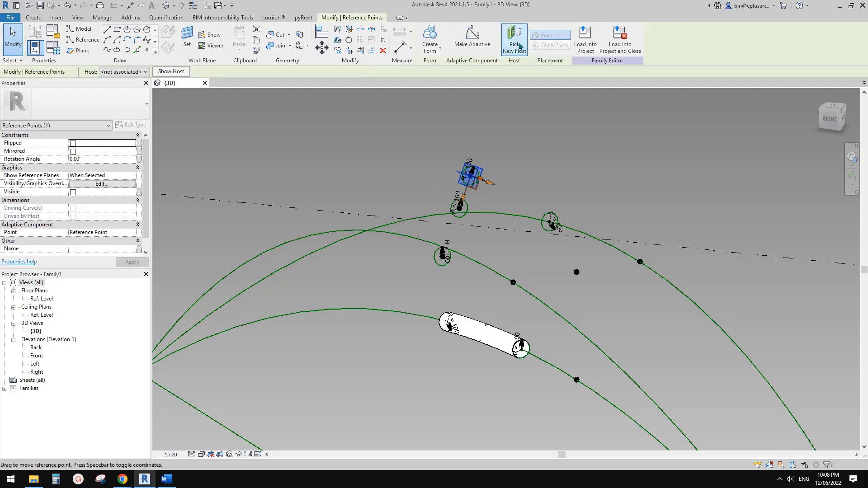
{"action": "left_click_drag", "start_coordinate": [470, 174], "coordinate": [604, 243]}
Rehost the reference points of the two remaining circle copies onto the second-highest arch, just before its middle point.
{"action": "left_click", "coordinate": [417, 206]}
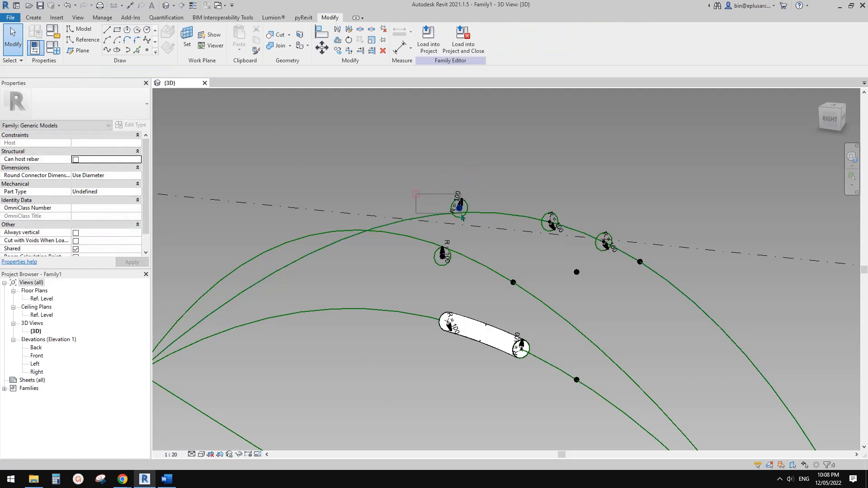
{"action": "left_click", "coordinate": [459, 206]}
{"action": "left_click", "coordinate": [514, 39]}
{"action": "left_click", "coordinate": [479, 259]}
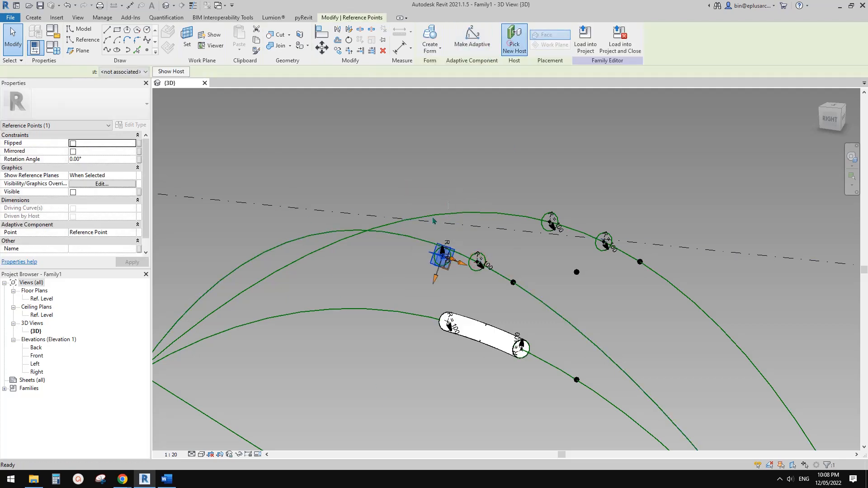
{"action": "left_click", "coordinate": [514, 38]}
{"action": "left_click", "coordinate": [418, 244]}
Create solid forms from the circle pairs on the second-highest and highest arches, using each arch curve as the path.
{"action": "left_click", "coordinate": [417, 254]}
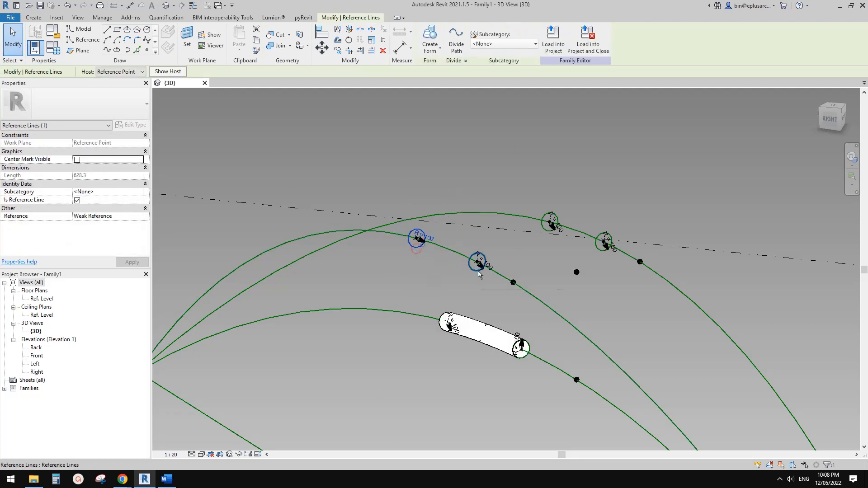
{"action": "left_click", "coordinate": [430, 39]}
{"action": "left_click", "coordinate": [550, 233]}
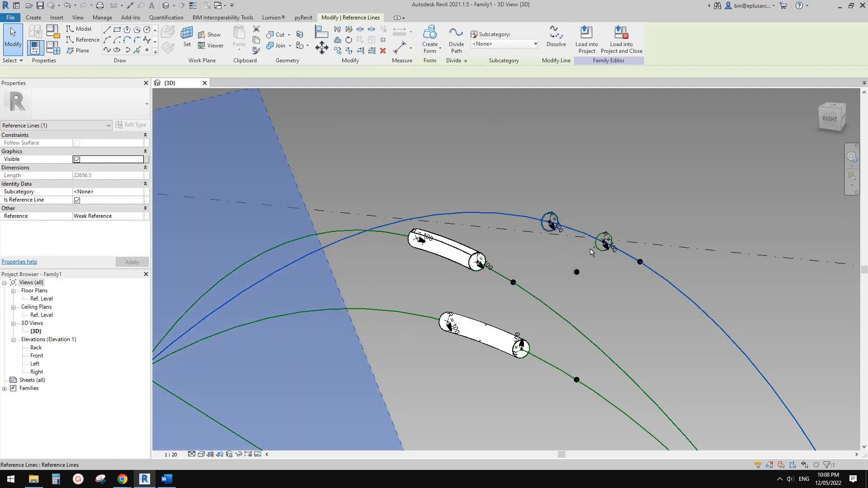
{"action": "left_click", "coordinate": [603, 242], "text": "ctrl"}
{"action": "left_click", "coordinate": [430, 40]}
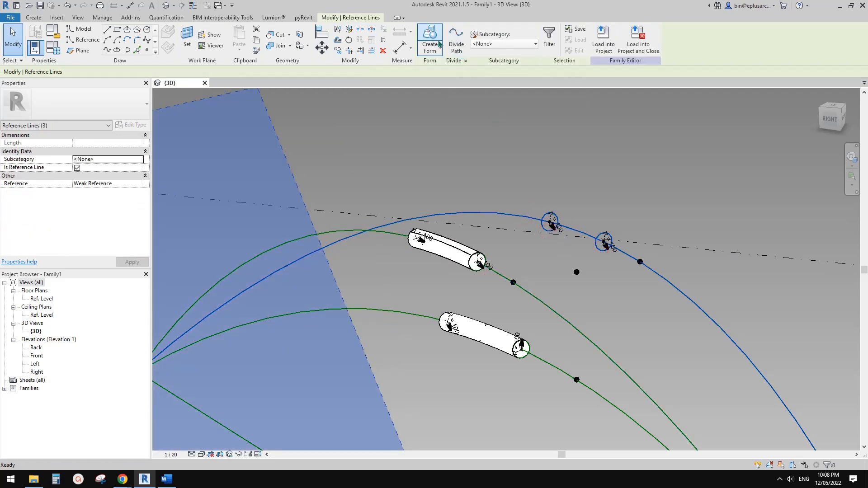
Try to set the Normalized Curve Parameter of the three tubes' reference points nearer adaptive point 1 to 1 together.
{"action": "scroll", "coordinate": [583, 190], "scroll_direction": "down", "scroll_amount": 2}
{"action": "left_click_drag", "start_coordinate": [417, 163], "coordinate": [470, 293]}
{"action": "left_click_drag", "start_coordinate": [408, 174], "coordinate": [445, 226], "text": "ctrl"}
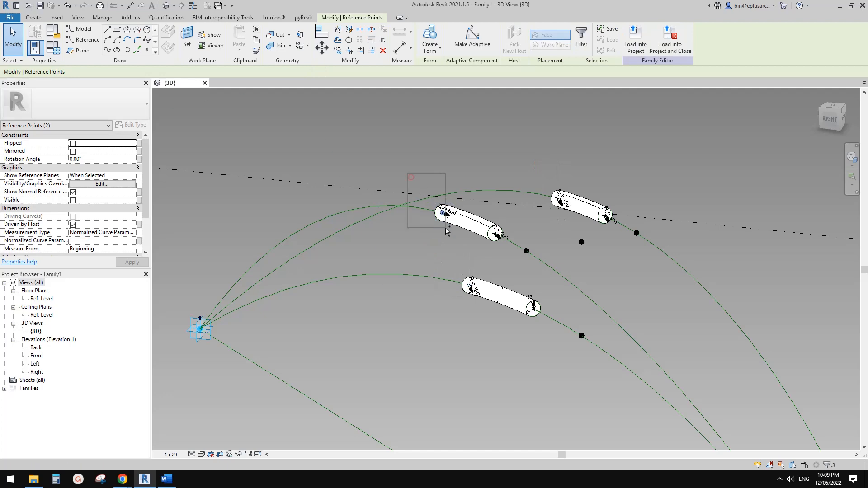
{"action": "left_click_drag", "start_coordinate": [539, 168], "coordinate": [562, 210], "text": "ctrl"}
{"action": "scroll", "coordinate": [160, 162], "scroll_direction": "down", "scroll_amount": 1}
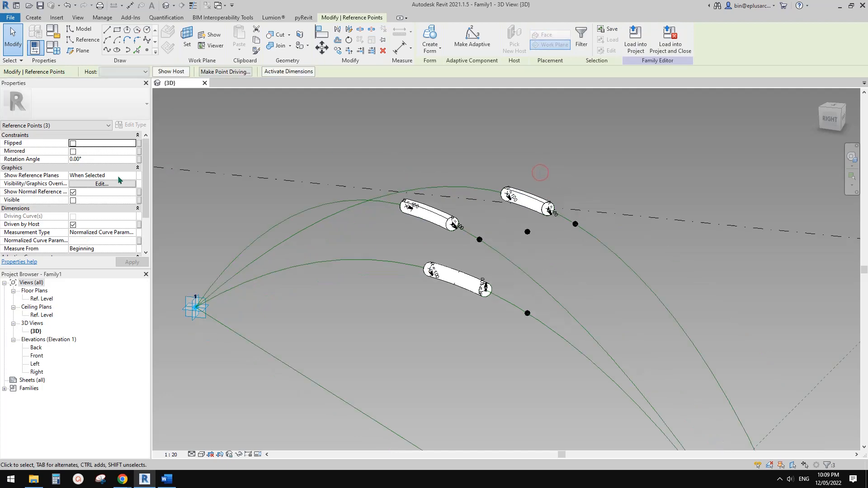
{"action": "left_click", "coordinate": [94, 241]}
{"action": "type", "text": "1"}
{"action": "key", "text": "Return"}
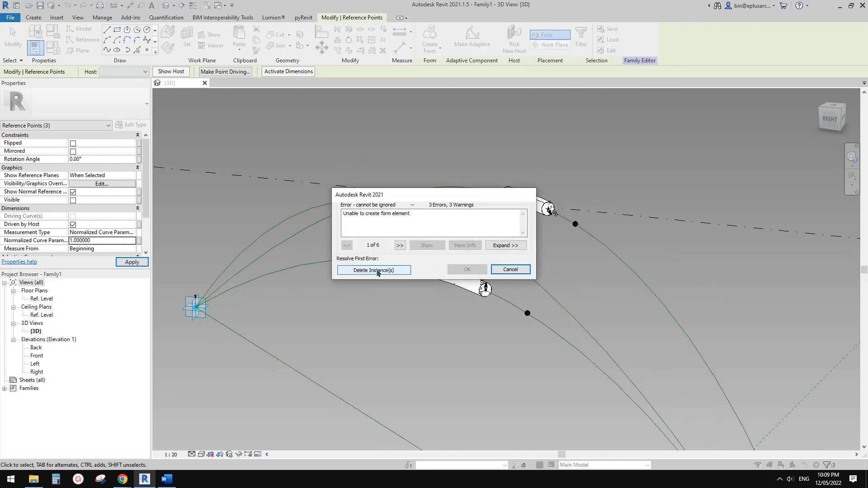
{"action": "left_click", "coordinate": [503, 269]}
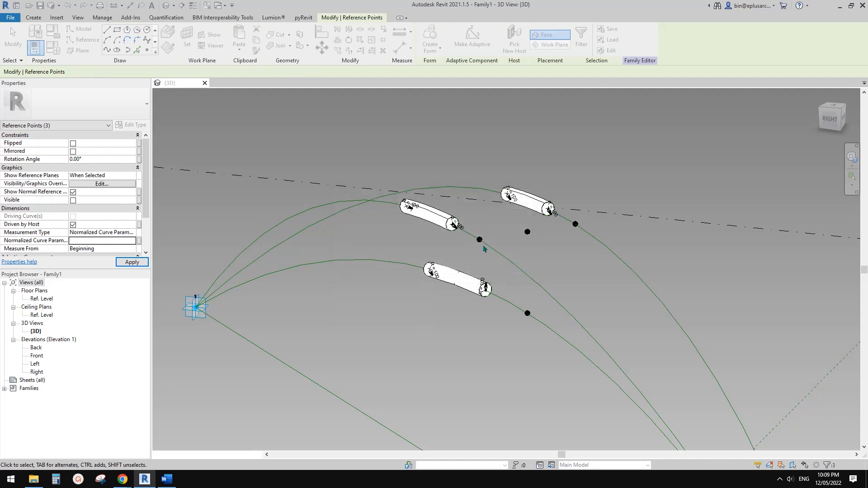
Try to set the Normalized Curve Parameter of the same three selected reference points to 0 together.
{"action": "left_click", "coordinate": [113, 241]}
{"action": "type", "text": "0"}
{"action": "key", "text": "Return"}
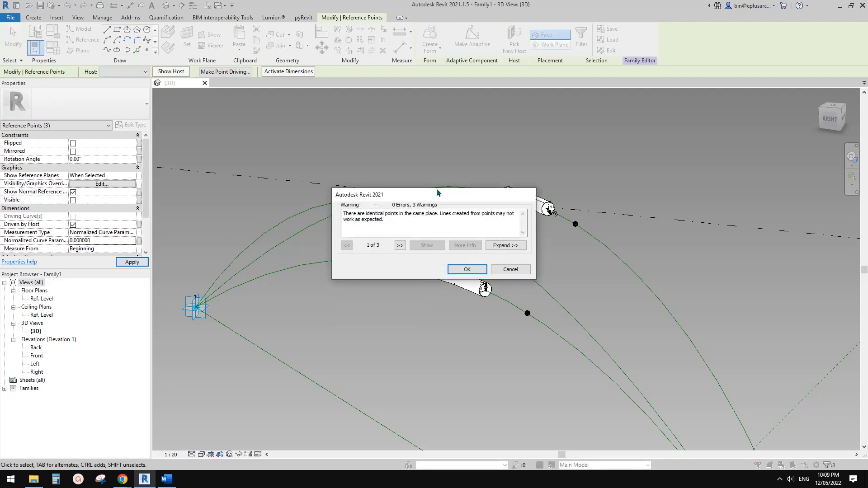
{"action": "left_click", "coordinate": [510, 270]}
Set the Normalized Curve Parameter of the highest tube's reference point nearer adaptive point 1 to 0.
{"action": "left_click_drag", "start_coordinate": [489, 157], "coordinate": [510, 208]}
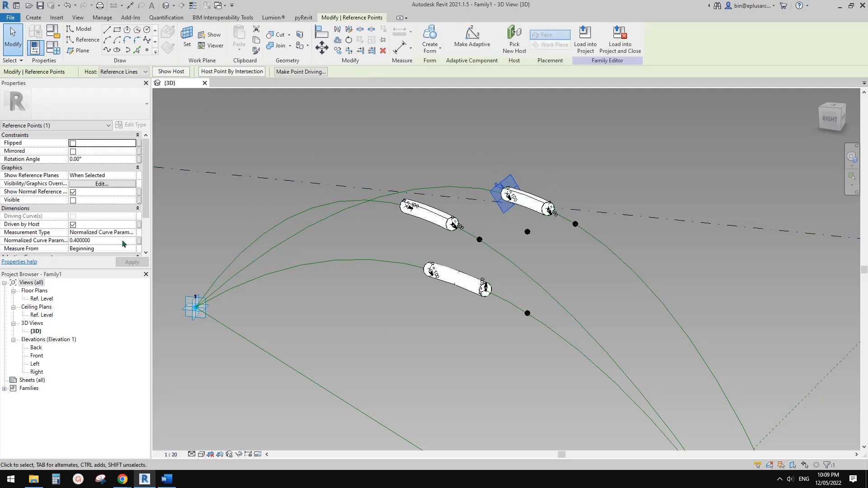
{"action": "left_click", "coordinate": [115, 241]}
{"action": "type", "text": "0"}
{"action": "key", "text": "Return"}
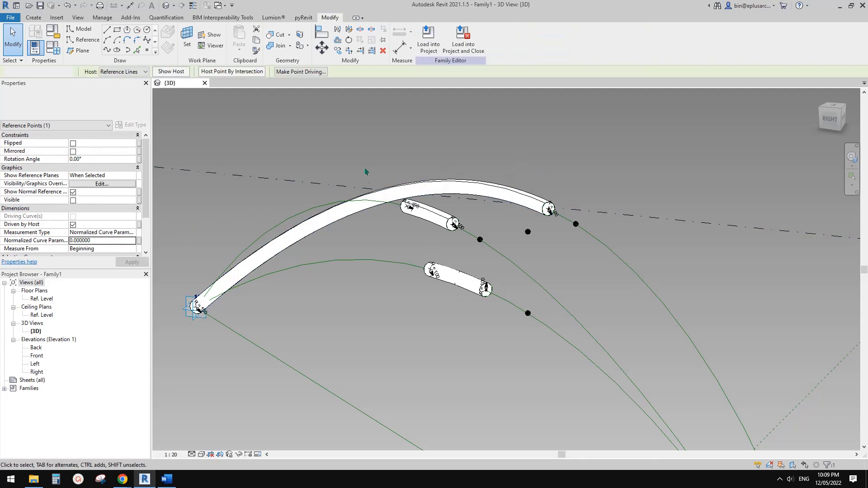
Set the Normalized Curve Parameter of the second-highest tube's reference point nearer adaptive point 1 to 0.
{"action": "left_click_drag", "start_coordinate": [366, 163], "coordinate": [407, 223]}
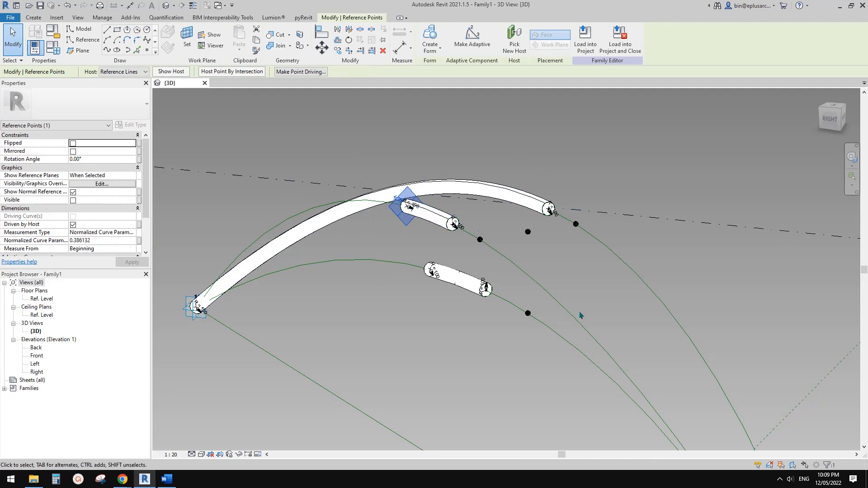
{"action": "left_click", "coordinate": [102, 240]}
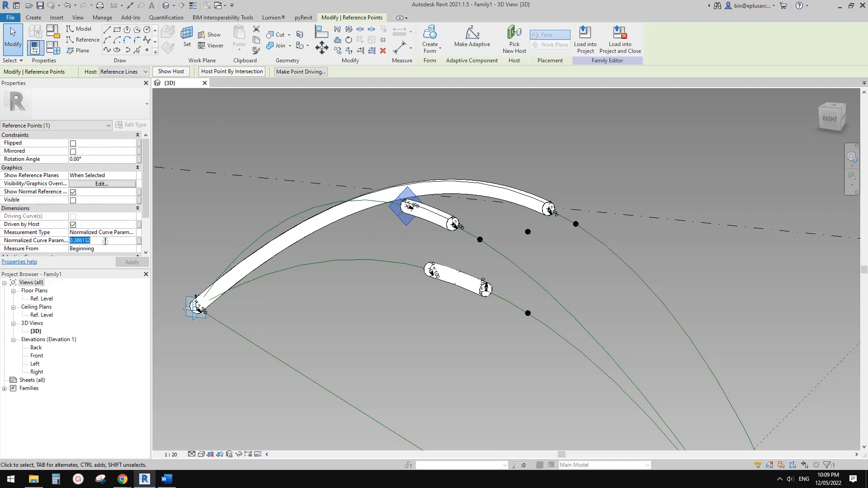
{"action": "type", "text": "0"}
{"action": "left_click", "coordinate": [468, 272]}
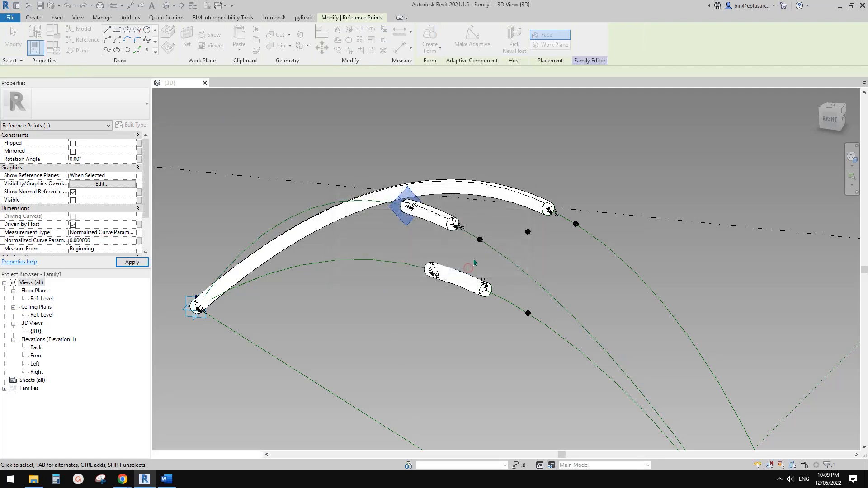
Set the Normalized Curve Parameter of the lowest tube's reference point nearer adaptive point 1 to 0.
{"action": "left_click_drag", "start_coordinate": [412, 247], "coordinate": [432, 281]}
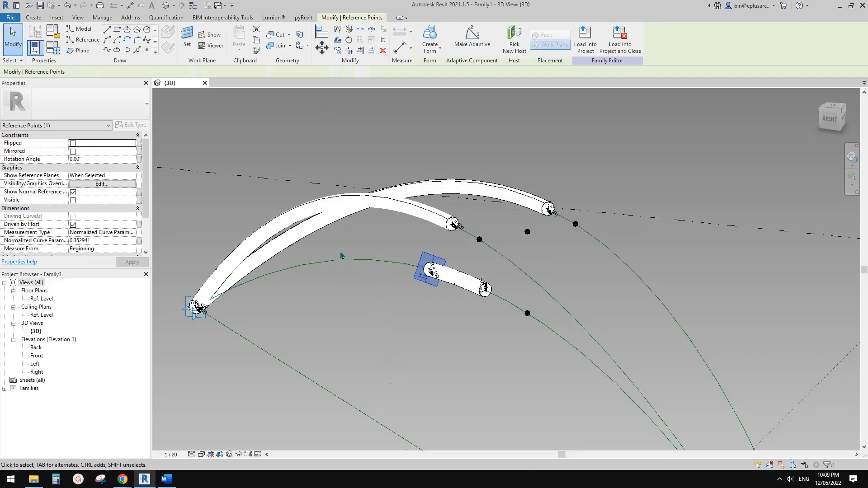
{"action": "left_click", "coordinate": [77, 241]}
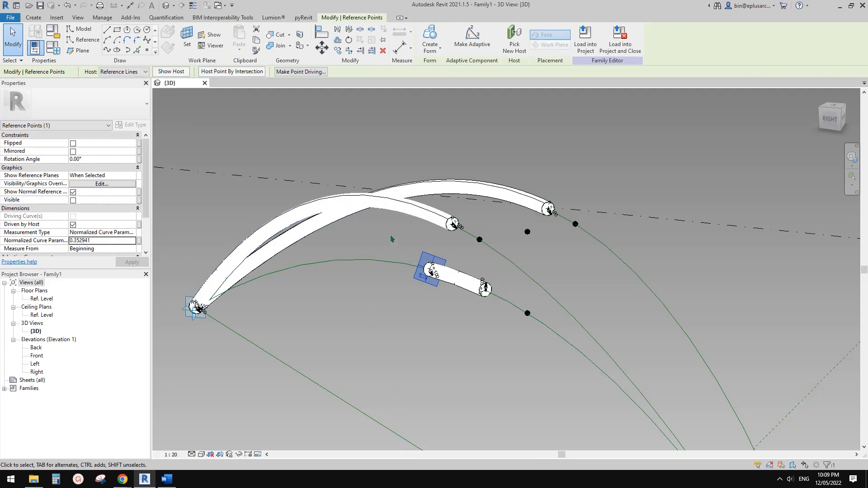
{"action": "left_click", "coordinate": [116, 243]}
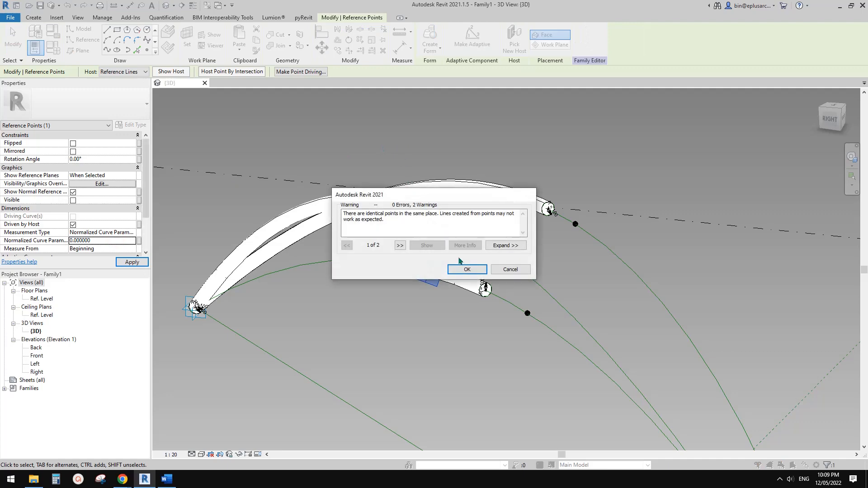
{"action": "left_click", "coordinate": [468, 268]}
{"action": "left_click", "coordinate": [442, 139]}
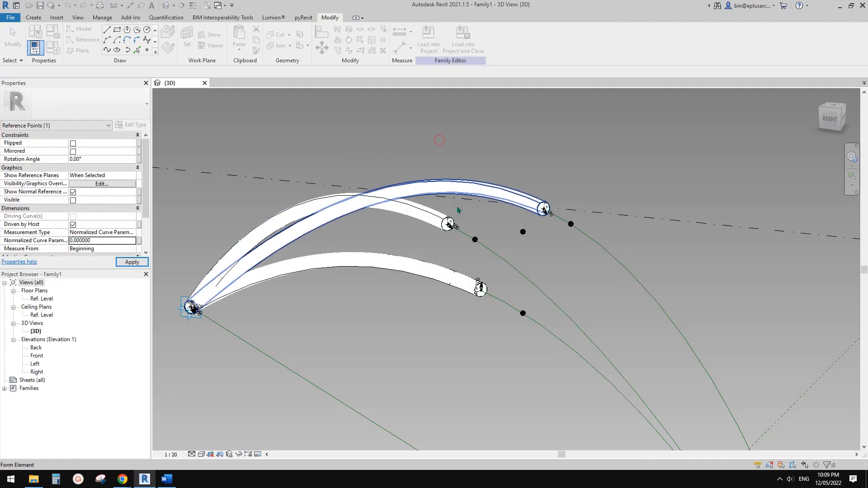
Set the Normalized Curve Parameter of the reference points at the other ends of all three tubes to 1.
{"action": "left_click_drag", "start_coordinate": [529, 173], "coordinate": [546, 214]}
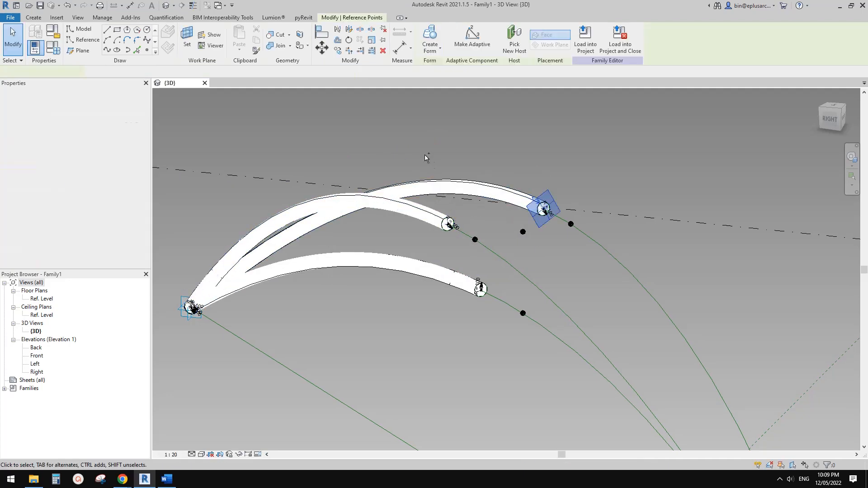
{"action": "left_click_drag", "start_coordinate": [425, 154], "coordinate": [449, 226], "text": "ctrl"}
{"action": "left_click_drag", "start_coordinate": [463, 259], "coordinate": [481, 289], "text": "ctrl"}
{"action": "left_click", "coordinate": [98, 241]}
{"action": "type", "text": "1"}
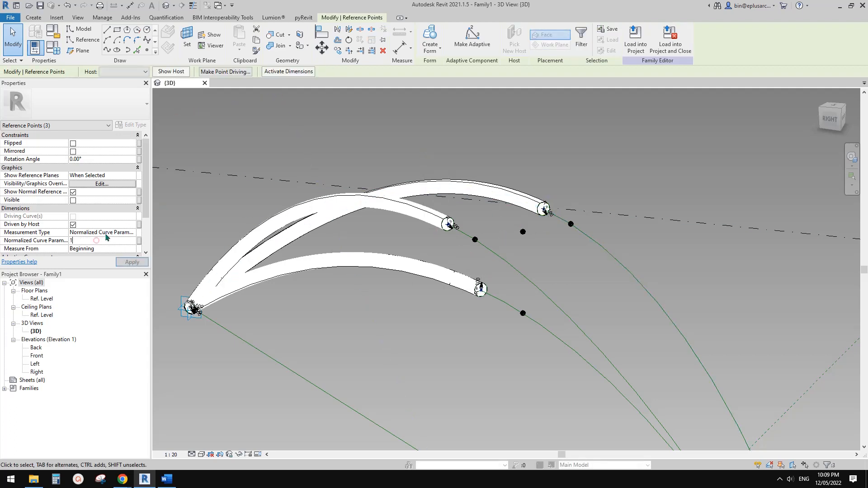
{"action": "key", "text": "Return"}
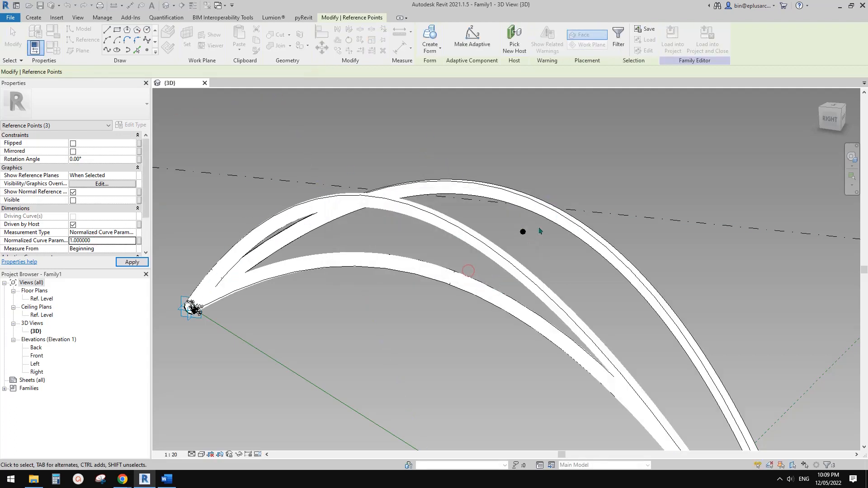
{"action": "scroll", "coordinate": [550, 249], "scroll_direction": "down", "scroll_amount": 3}
{"action": "mouse_move", "coordinate": [560, 289]}
{"action": "middle_mouse_down", "text": "shift"}
{"action": "mouse_move", "coordinate": [669, 259]}
{"action": "mouse_move", "coordinate": [678, 217]}
{"action": "mouse_move", "coordinate": [571, 277]}
{"action": "middle_mouse_up", "text": "shift"}
{"action": "left_click", "coordinate": [612, 264]}
{"action": "scroll", "coordinate": [612, 263], "scroll_direction": "down", "scroll_amount": 2}
{"action": "scroll", "coordinate": [497, 254], "scroll_direction": "up", "scroll_amount": 2}
{"action": "scroll", "coordinate": [497, 254], "scroll_direction": "up", "scroll_amount": 2}
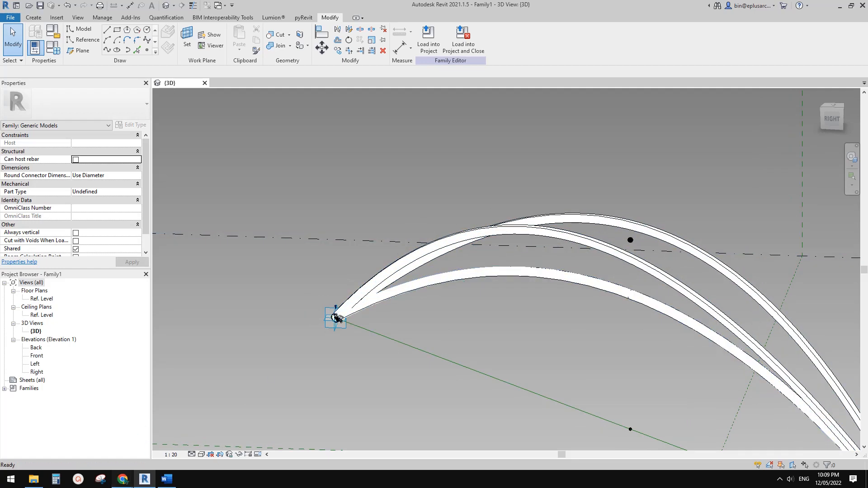
Consult the video suggestions document in Google Docs, and return to the Revit family.
{"action": "mouse_move", "coordinate": [123, 480]}
{"action": "left_click", "coordinate": [179, 440]}
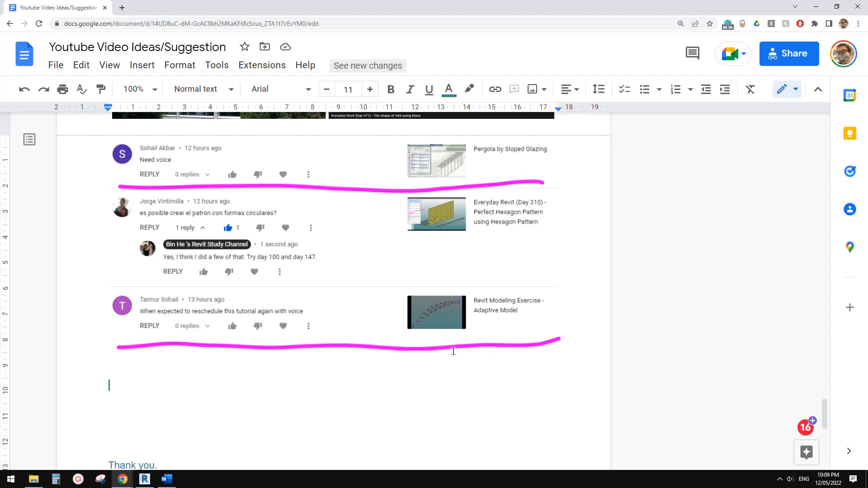
{"action": "left_click", "coordinate": [144, 479]}
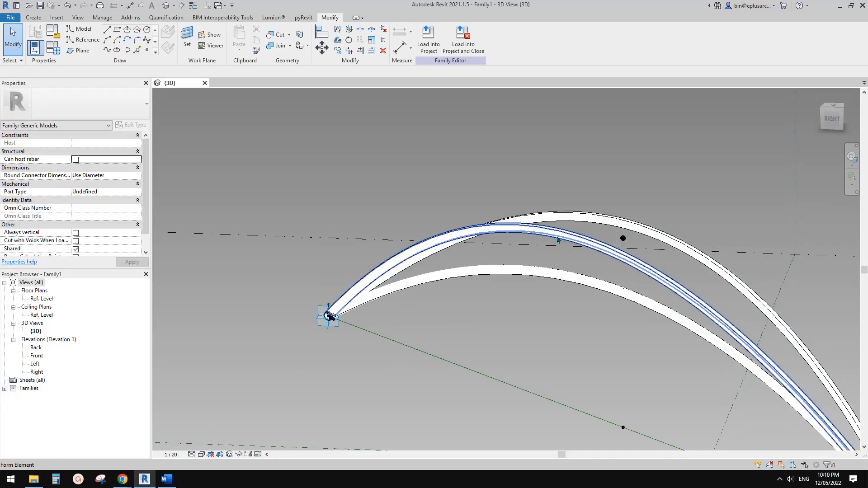
Temporarily hide the three swept tubes in the 3D view.
{"action": "middle_click_drag", "start_coordinate": [558, 239], "coordinate": [511, 236], "text": "shift"}
{"action": "left_click", "coordinate": [510, 227]}
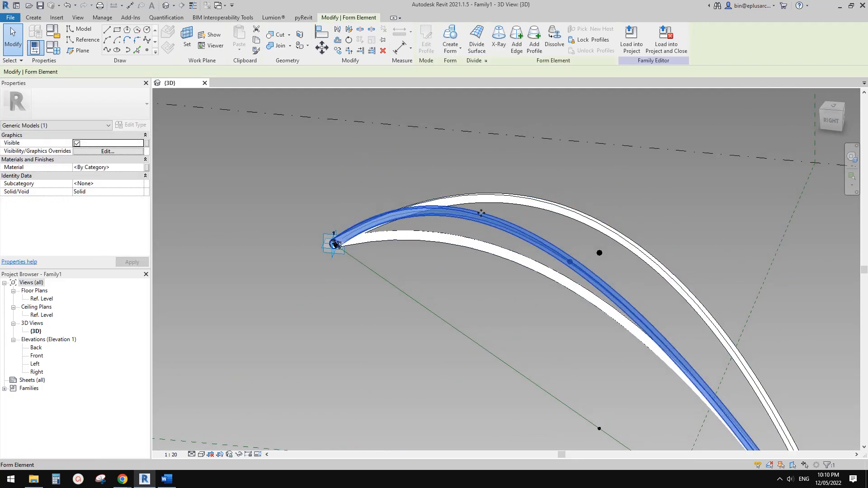
{"action": "left_click", "coordinate": [16, 30]}
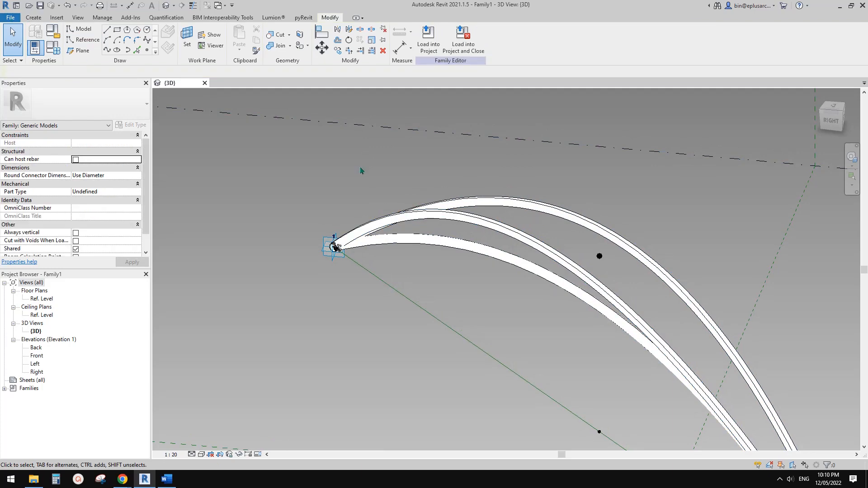
{"action": "left_click", "coordinate": [491, 225]}
{"action": "middle_click_drag", "start_coordinate": [483, 200], "coordinate": [484, 212]}
{"action": "key", "text": "h"}
{"action": "key", "text": "h"}
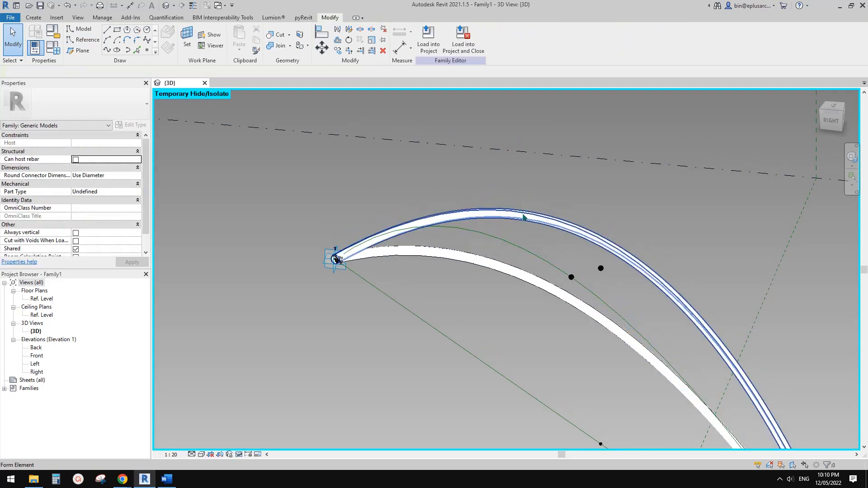
{"action": "left_click", "coordinate": [522, 216]}
{"action": "key", "text": "h"}
{"action": "key", "text": "h"}
{"action": "left_click", "coordinate": [491, 261]}
{"action": "key", "text": "h"}
{"action": "key", "text": "h"}
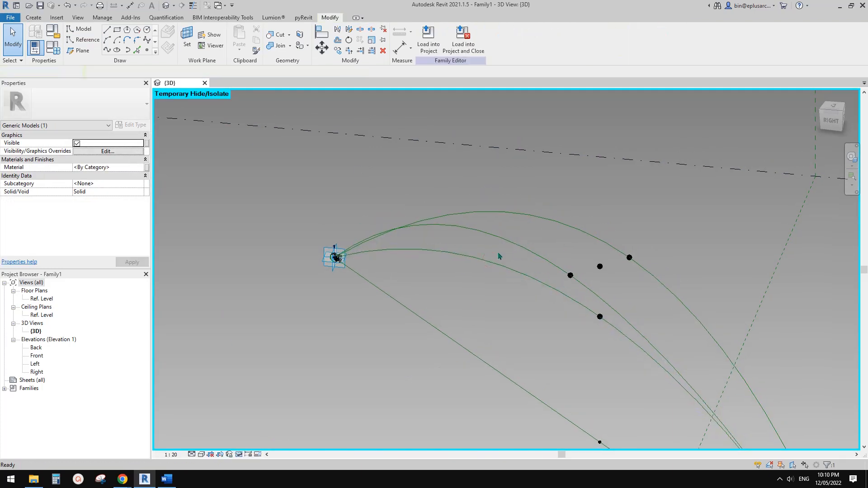
{"action": "middle_click_drag", "start_coordinate": [527, 276], "coordinate": [496, 275]}
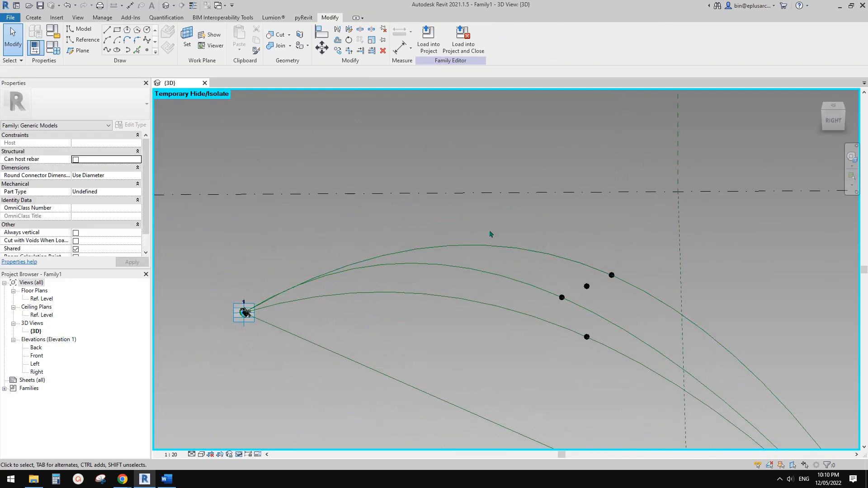
{"action": "left_click_drag", "start_coordinate": [490, 228], "coordinate": [483, 301]}
{"action": "middle_click_drag", "start_coordinate": [503, 339], "coordinate": [543, 348]}
{"action": "left_click_drag", "start_coordinate": [541, 343], "coordinate": [514, 246]}
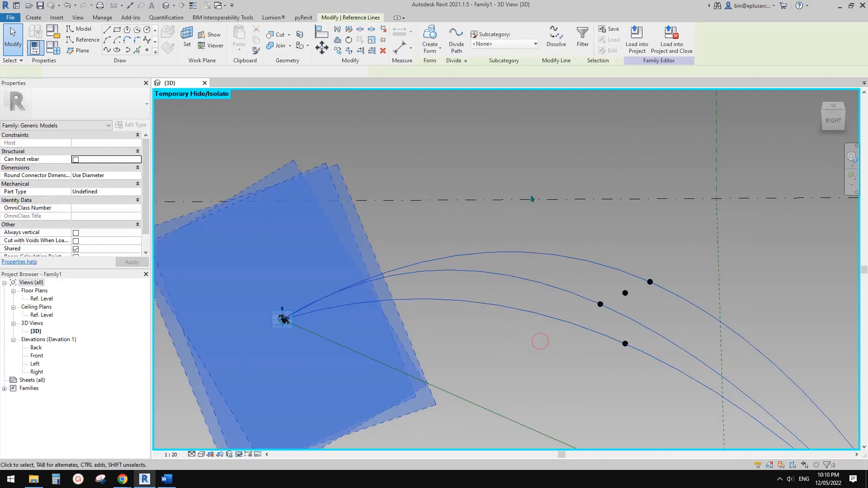
{"action": "left_click", "coordinate": [555, 39]}
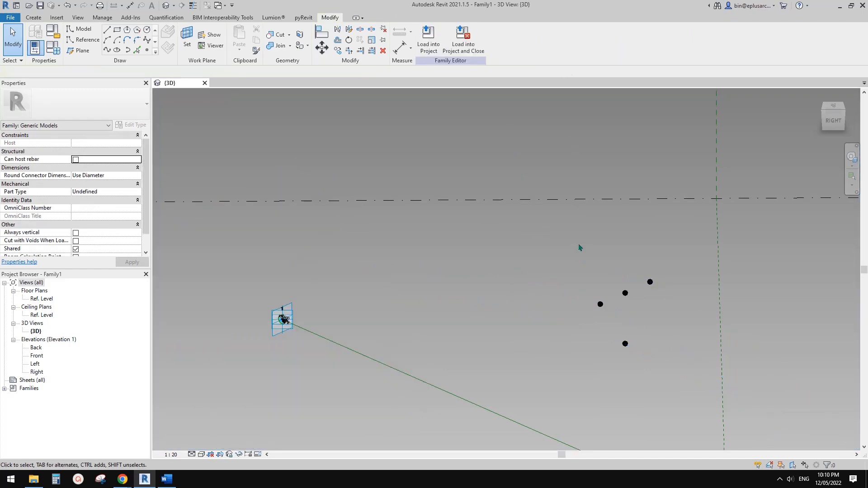
{"action": "key", "text": "ctrl+z"}
Divide the three arch curves into paths with a fixed number of 20 nodes each.
{"action": "left_click_drag", "start_coordinate": [551, 233], "coordinate": [527, 344]}
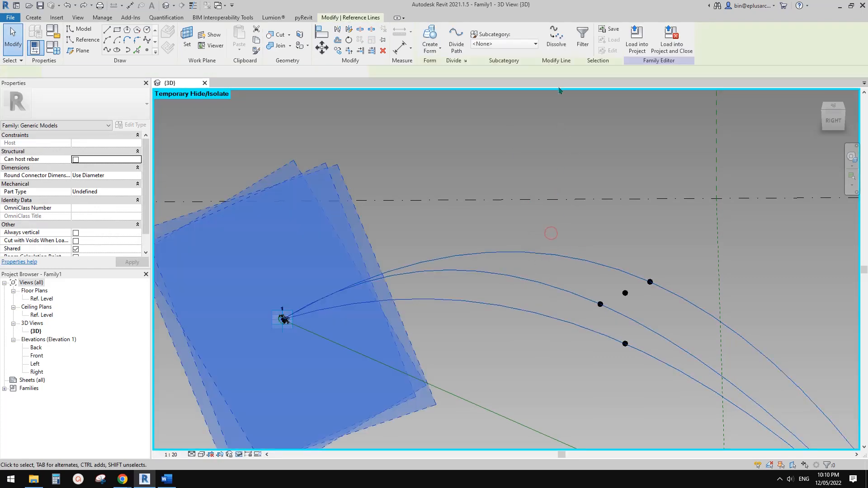
{"action": "left_click", "coordinate": [457, 37]}
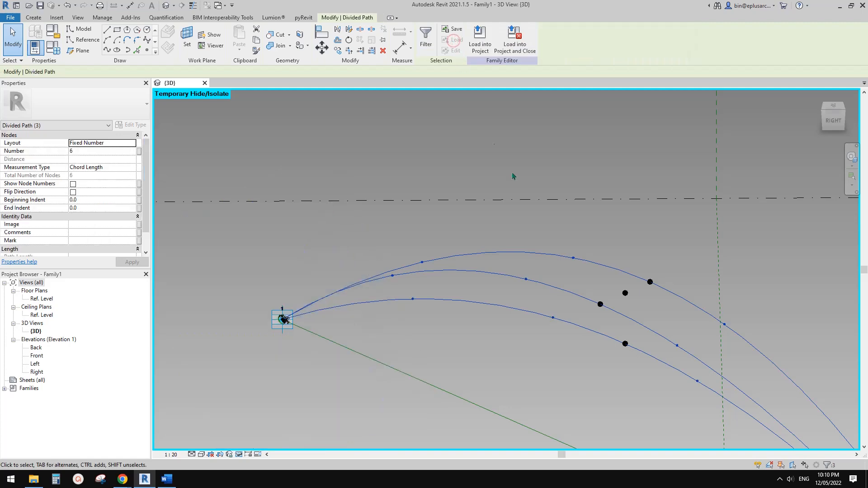
{"action": "middle_click_drag", "start_coordinate": [561, 280], "coordinate": [547, 215]}
{"action": "scroll", "coordinate": [658, 297], "scroll_direction": "down", "scroll_amount": 2}
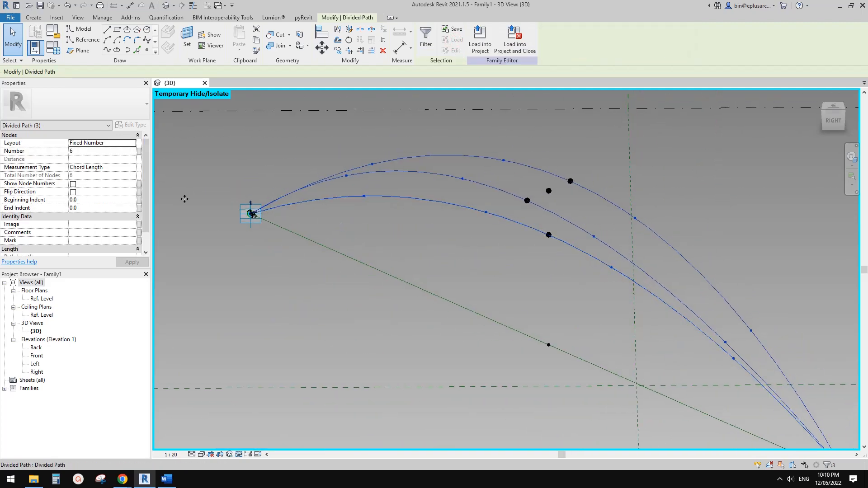
{"action": "left_click", "coordinate": [99, 151]}
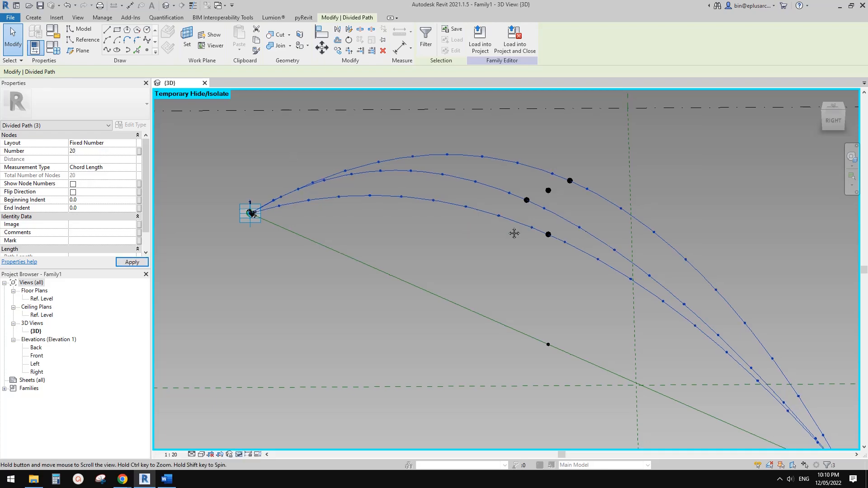
{"action": "left_click", "coordinate": [551, 267]}
Examine the division nodes along the three arches from a perspective near adaptive point 1.
{"action": "middle_click_drag", "start_coordinate": [550, 267], "coordinate": [668, 212], "text": "shift"}
{"action": "scroll", "coordinate": [508, 275], "scroll_direction": "up", "scroll_amount": 3}
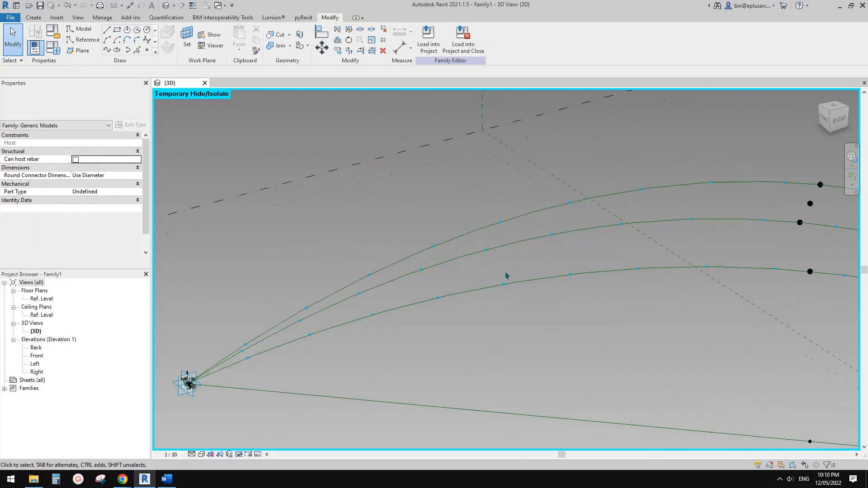
{"action": "middle_click_drag", "start_coordinate": [583, 251], "coordinate": [588, 243]}
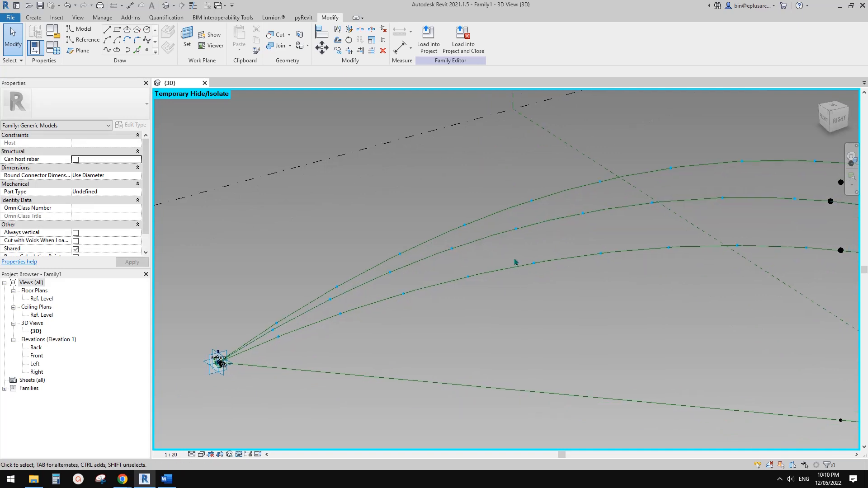
{"action": "left_click", "coordinate": [531, 272]}
{"action": "middle_click_drag", "start_coordinate": [532, 276], "coordinate": [535, 289]}
{"action": "left_click", "coordinate": [466, 244]}
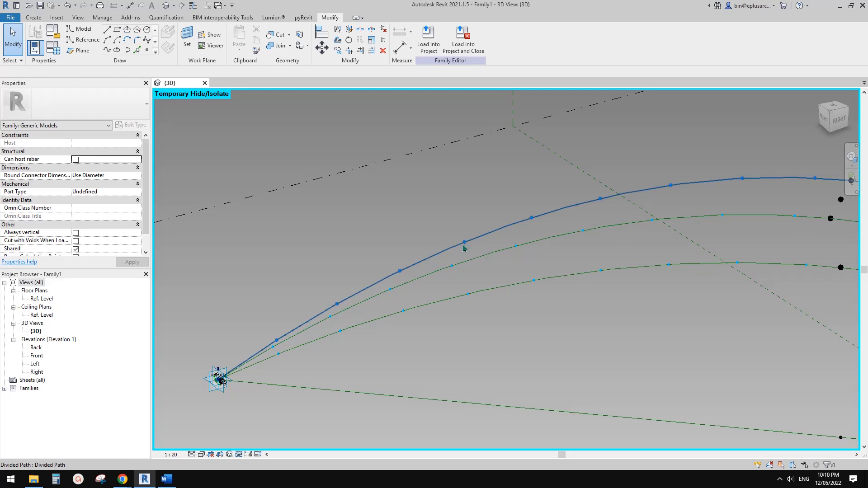
{"action": "left_click", "coordinate": [459, 255]}
{"action": "middle_click_drag", "start_coordinate": [557, 293], "coordinate": [457, 285]}
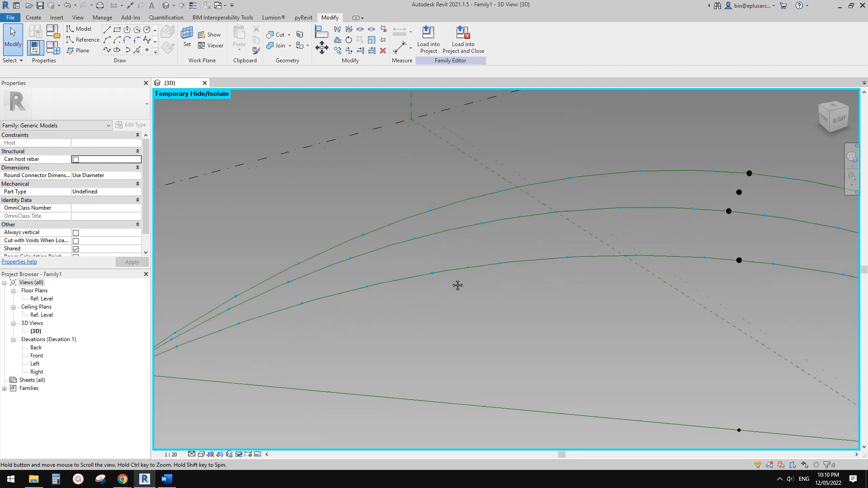
Capture the divided arches in Snipping Tool, sketch the triangulated panel with corner points 1 to 4 over them, and return to Revit.
{"action": "left_click", "coordinate": [101, 479]}
{"action": "left_click", "coordinate": [524, 182]}
{"action": "left_click_drag", "start_coordinate": [301, 127], "coordinate": [697, 355]}
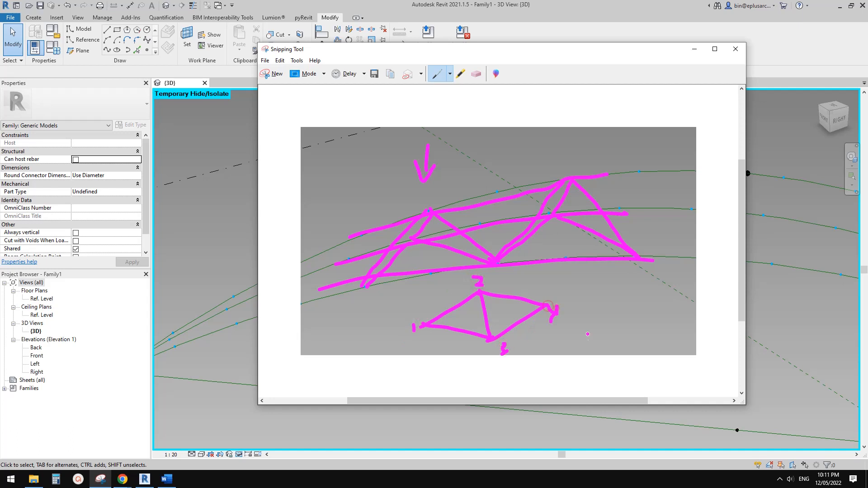
{"action": "left_click", "coordinate": [218, 207]}
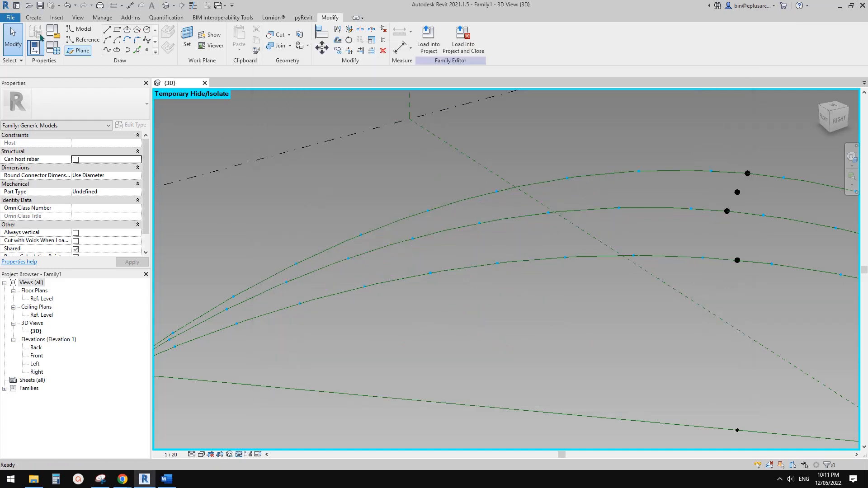
Create a new family from the Metric Generic Model Adaptive.rft template.
{"action": "left_click", "coordinate": [8, 18]}
{"action": "mouse_move", "coordinate": [18, 68]}
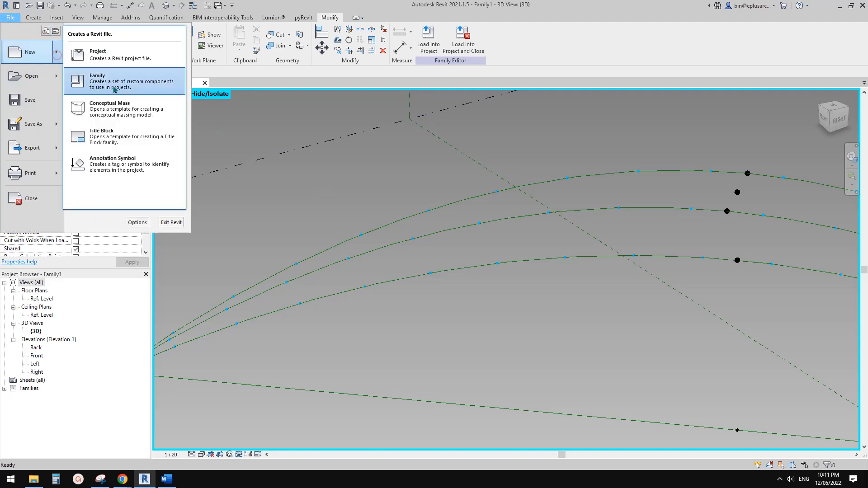
{"action": "left_click", "coordinate": [114, 82]}
{"action": "scroll", "coordinate": [528, 214], "scroll_direction": "down", "scroll_amount": 5}
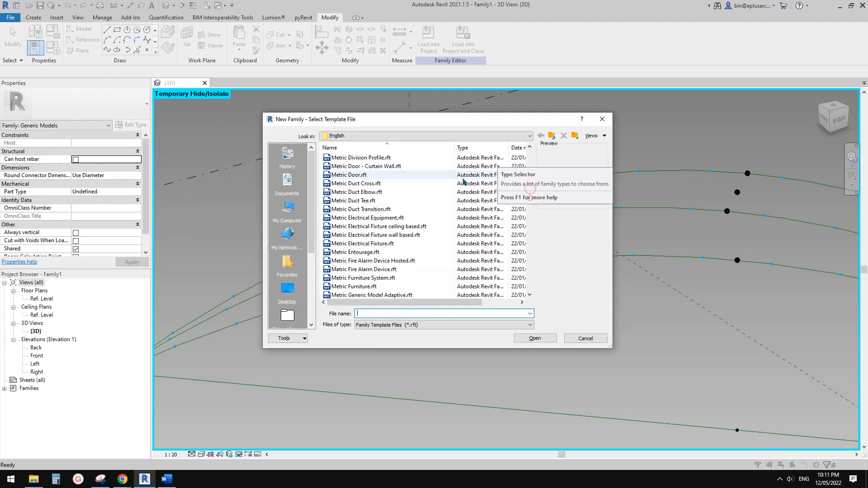
{"action": "scroll", "coordinate": [528, 214], "scroll_direction": "down", "scroll_amount": 5}
{"action": "left_click", "coordinate": [362, 158]}
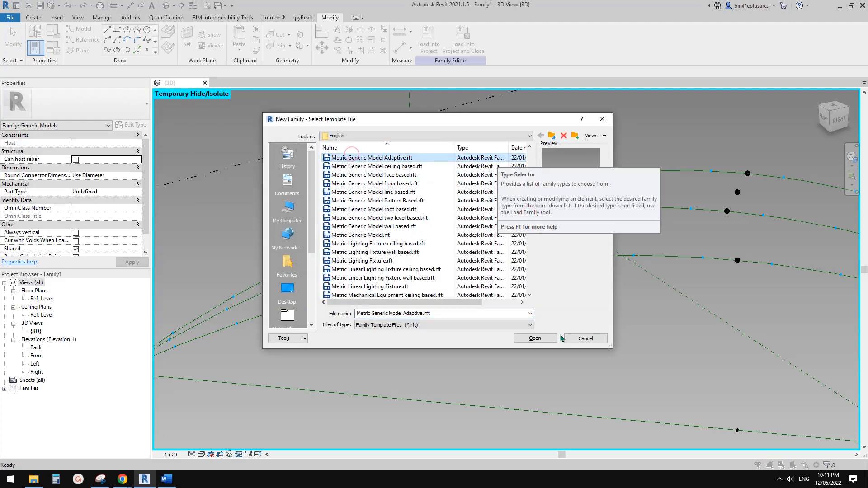
{"action": "left_click", "coordinate": [535, 338]}
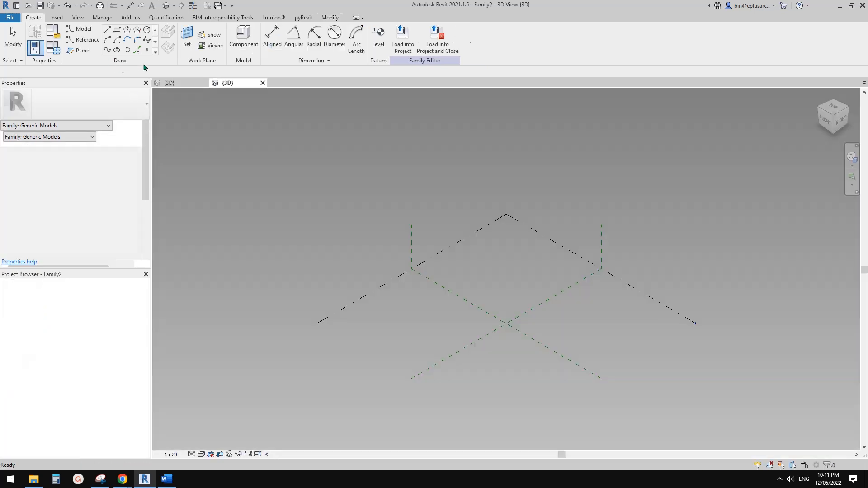
Place four reference points in a diamond arrangement on the Ref. Level plane.
{"action": "left_click", "coordinate": [147, 51]}
{"action": "left_click", "coordinate": [426, 327]}
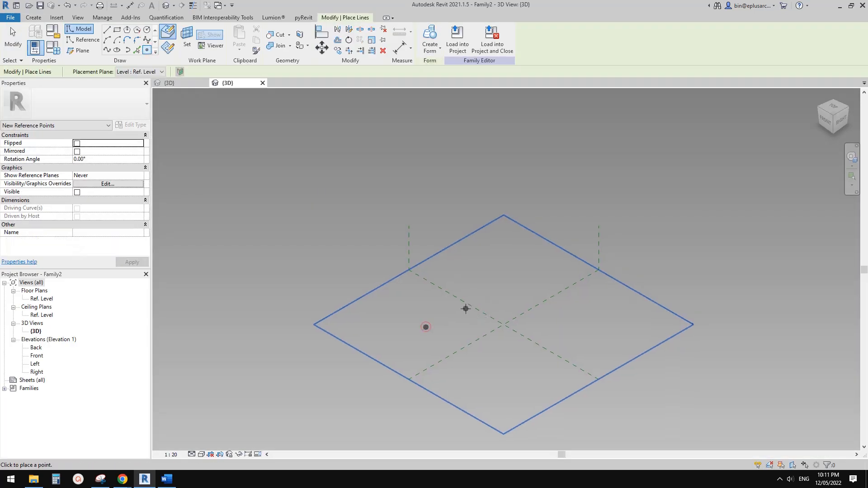
{"action": "key", "text": "Escape"}
{"action": "scroll", "coordinate": [447, 321], "scroll_direction": "up", "scroll_amount": 2}
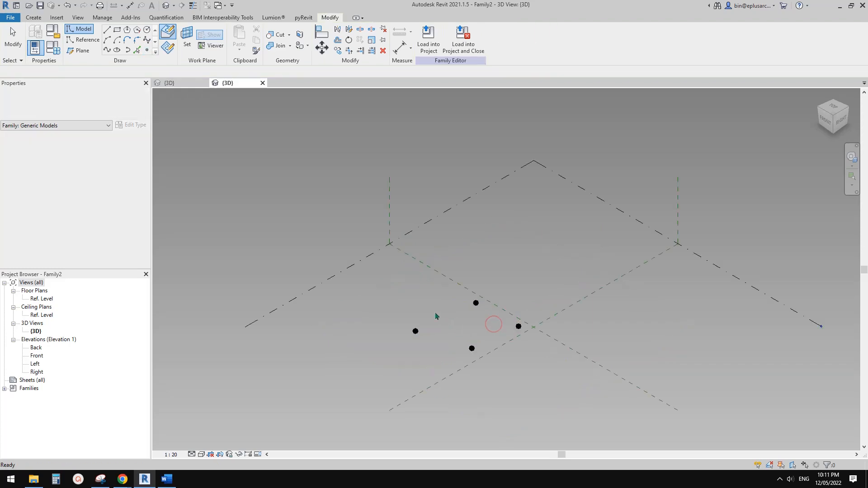
Connect the leftmost reference point to the upper and lower points with two Spline Through Points lines.
{"action": "left_click_drag", "start_coordinate": [386, 296], "coordinate": [470, 333]}
{"action": "left_click", "coordinate": [109, 50]}
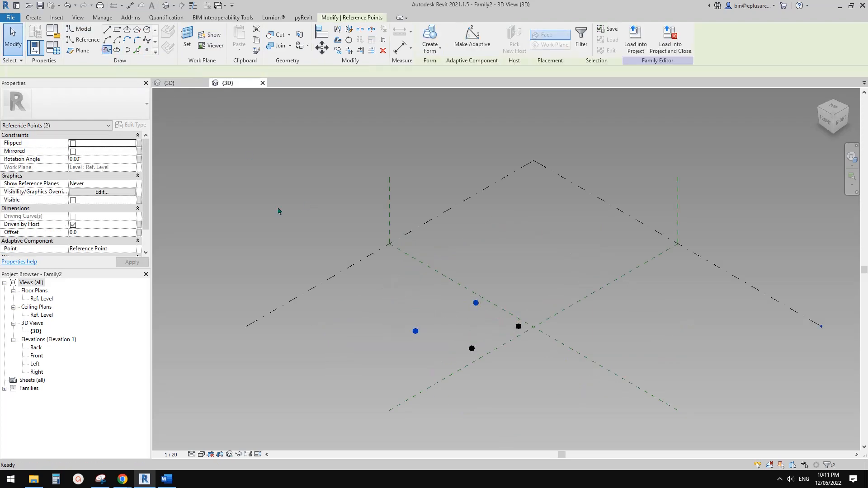
{"action": "left_click_drag", "start_coordinate": [394, 312], "coordinate": [479, 370]}
{"action": "left_click", "coordinate": [108, 51]}
Connect the rightmost point to the upper and lower points, and join those two across the diamond, using Spline Through Points.
{"action": "scroll", "coordinate": [445, 271], "scroll_direction": "up", "scroll_amount": 1}
{"action": "left_click_drag", "start_coordinate": [469, 267], "coordinate": [550, 345]}
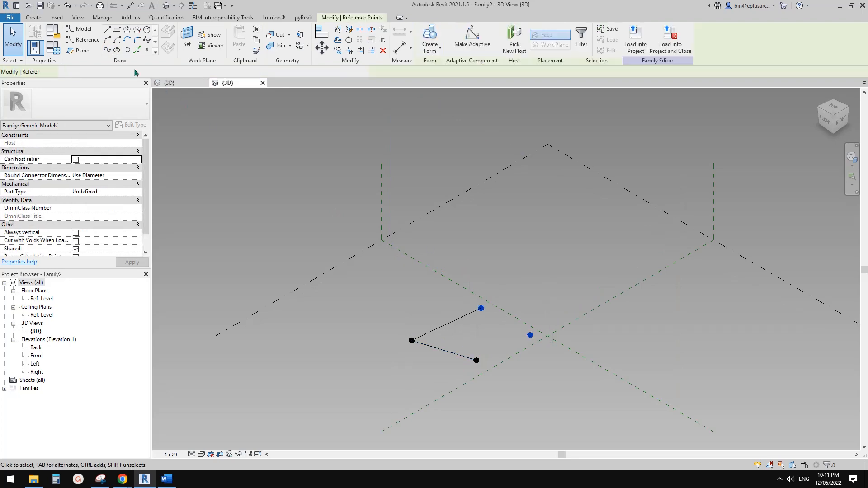
{"action": "left_click", "coordinate": [107, 50]}
{"action": "scroll", "coordinate": [423, 318], "scroll_direction": "up", "scroll_amount": 2}
{"action": "left_click_drag", "start_coordinate": [475, 340], "coordinate": [587, 403]}
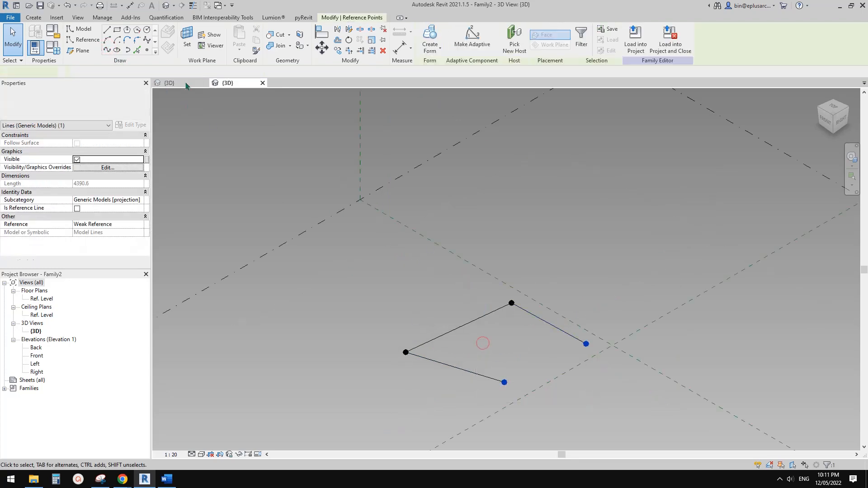
{"action": "left_click", "coordinate": [107, 50]}
{"action": "left_click_drag", "start_coordinate": [468, 282], "coordinate": [548, 403]}
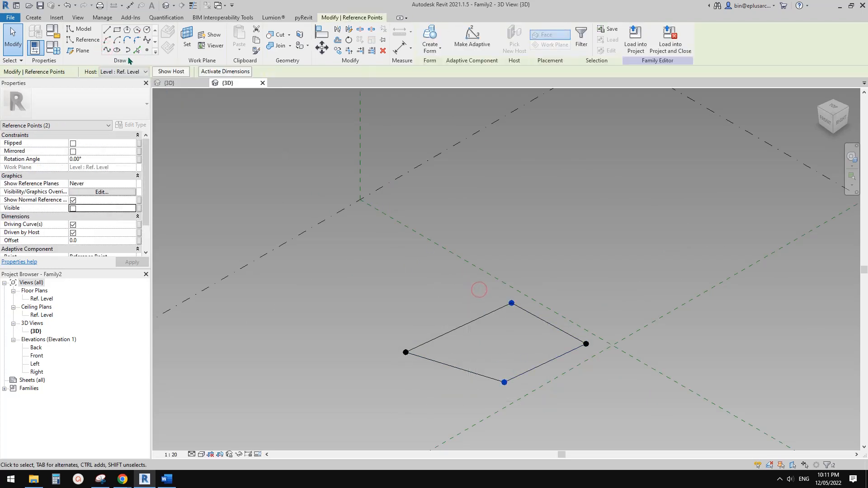
{"action": "left_click", "coordinate": [107, 51]}
Filter the selected diamond down to its four reference points and make them adaptive.
{"action": "left_click_drag", "start_coordinate": [364, 291], "coordinate": [446, 388]}
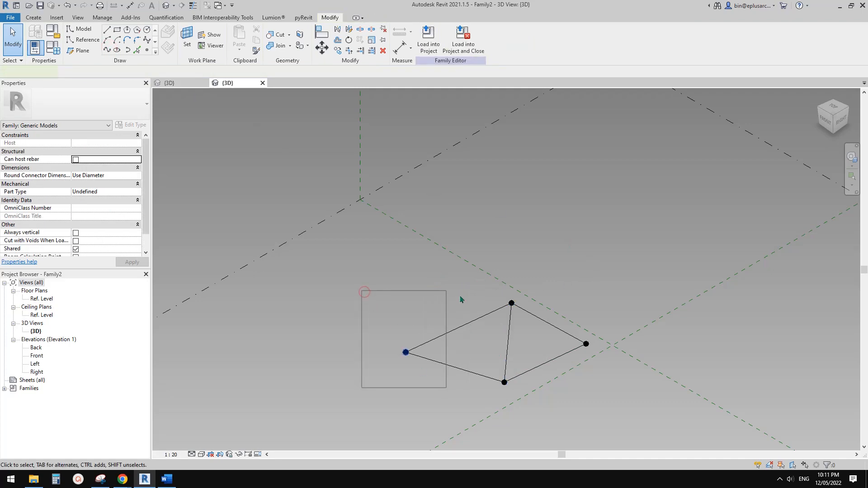
{"action": "left_click_drag", "start_coordinate": [461, 292], "coordinate": [543, 335], "text": "ctrl"}
{"action": "left_click_drag", "start_coordinate": [484, 341], "coordinate": [590, 387], "text": "ctrl"}
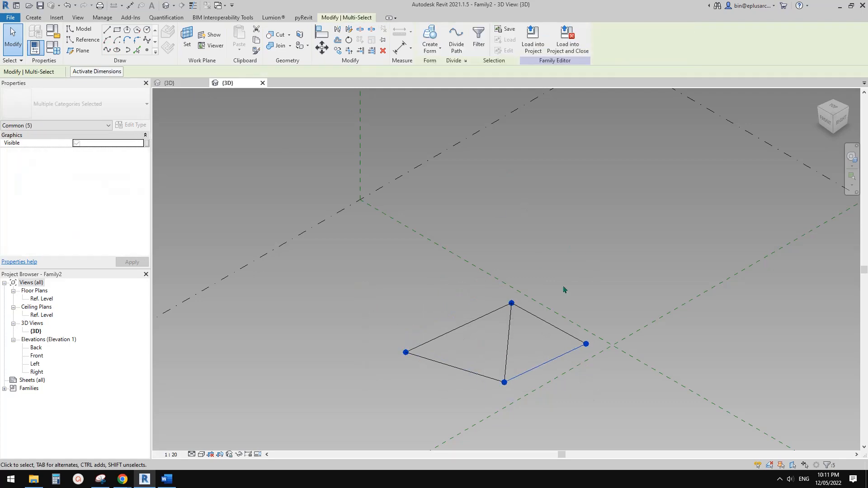
{"action": "left_click_drag", "start_coordinate": [362, 274], "coordinate": [664, 413]}
{"action": "left_click", "coordinate": [478, 39]}
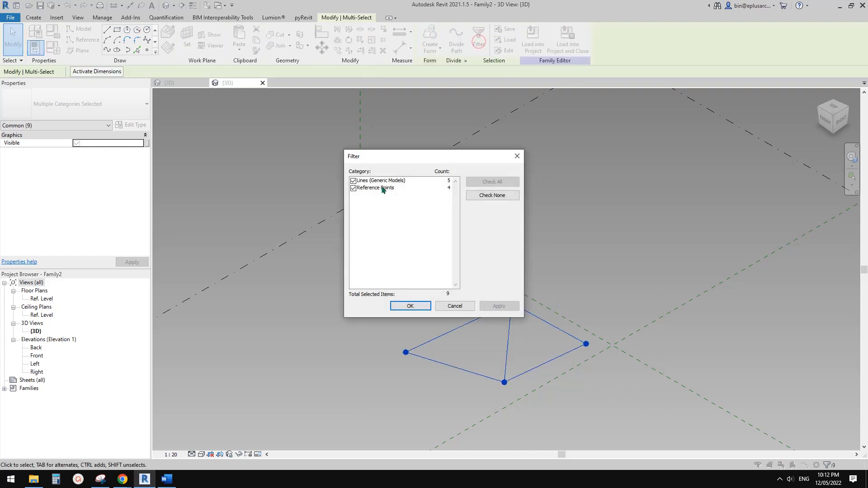
{"action": "left_click", "coordinate": [353, 188]}
{"action": "left_click", "coordinate": [354, 188]}
{"action": "left_click", "coordinate": [354, 181]}
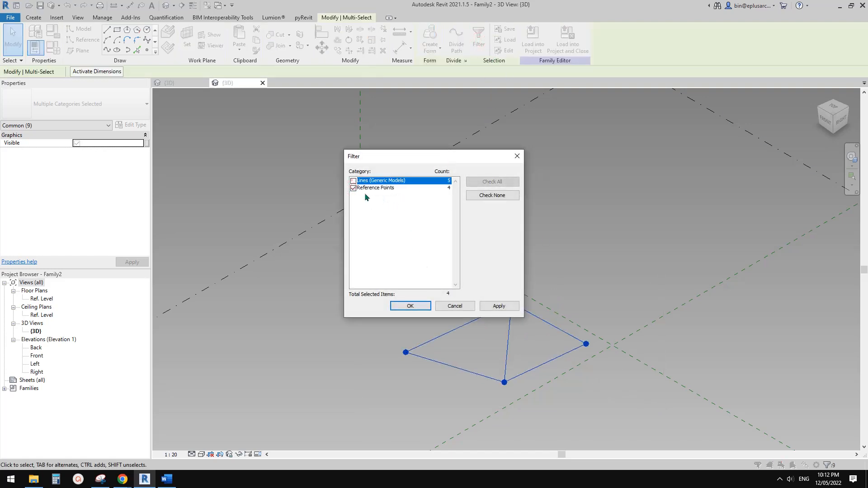
{"action": "left_click", "coordinate": [410, 306]}
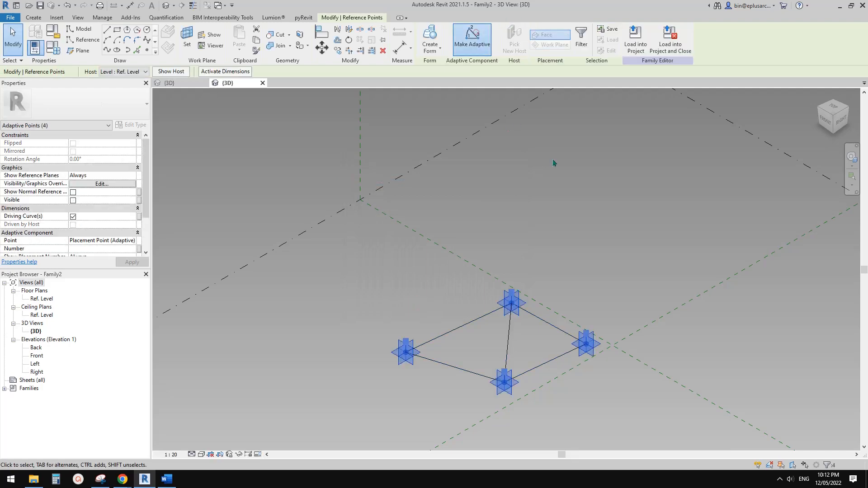
{"action": "left_click", "coordinate": [564, 236]}
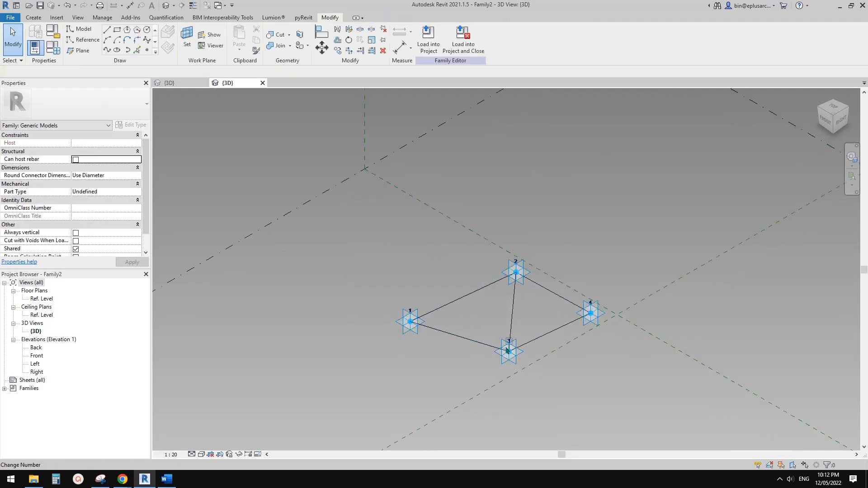
Place a reference point about midway along the line between adaptive points 1 and 2.
{"action": "middle_click_drag", "start_coordinate": [600, 324], "coordinate": [624, 294]}
{"action": "scroll", "coordinate": [526, 283], "scroll_direction": "up", "scroll_amount": 2}
{"action": "middle_click_drag", "start_coordinate": [527, 281], "coordinate": [554, 274]}
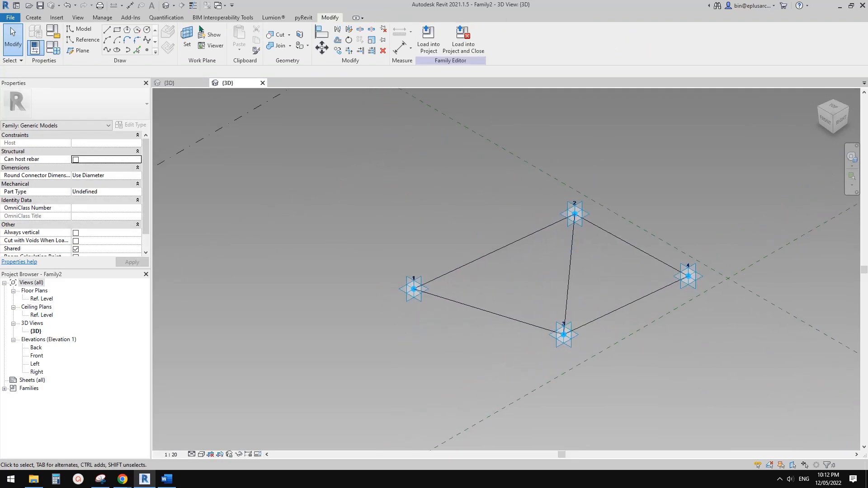
{"action": "left_click", "coordinate": [147, 51]}
{"action": "mouse_move", "coordinate": [514, 237]}
{"action": "middle_mouse_down"}
{"action": "mouse_move", "coordinate": [526, 235]}
{"action": "mouse_move", "coordinate": [514, 246]}
{"action": "mouse_move", "coordinate": [502, 242]}
{"action": "middle_mouse_up"}
{"action": "scroll", "coordinate": [514, 246], "scroll_direction": "up", "scroll_amount": 2}
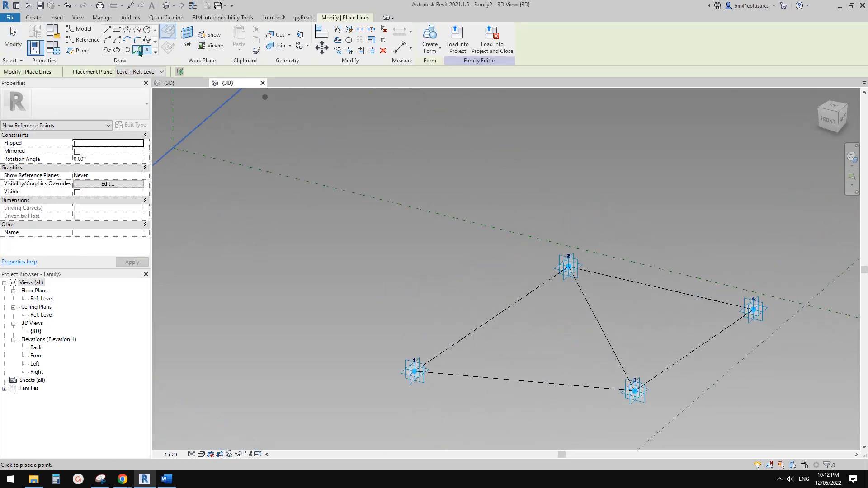
{"action": "scroll", "coordinate": [511, 302], "scroll_direction": "up", "scroll_amount": 2}
{"action": "left_click", "coordinate": [468, 285]}
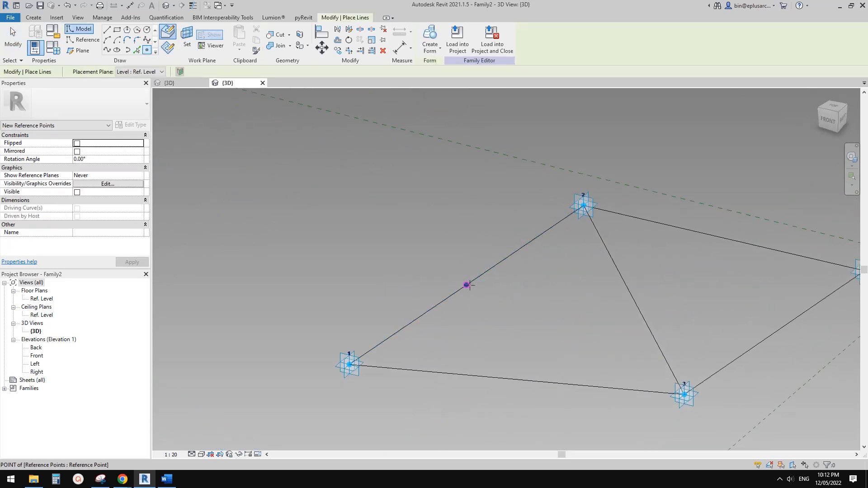
{"action": "key", "text": "Escape"}
{"action": "key", "text": "Escape"}
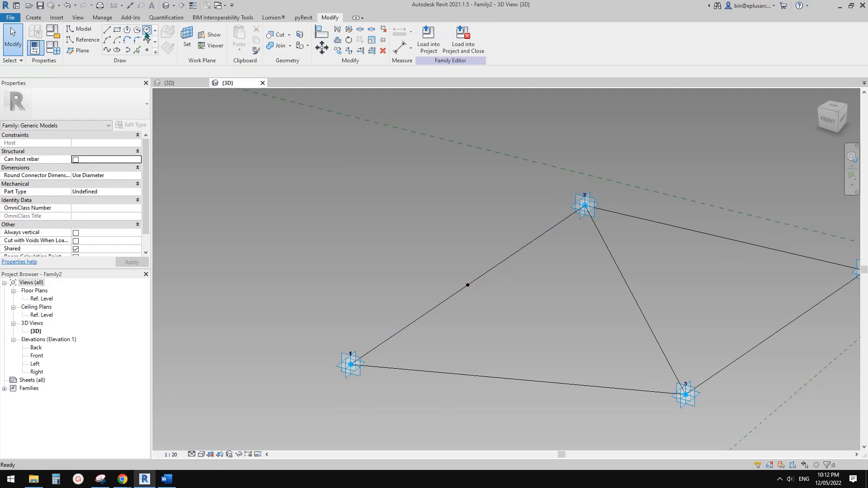
Draw a circle of 50 mm radius centred on the reference point between adaptive points 1 and 2, using that point's work plane.
{"action": "left_click", "coordinate": [146, 33]}
{"action": "left_click", "coordinate": [186, 40]}
{"action": "middle_click_drag", "start_coordinate": [443, 236], "coordinate": [491, 243], "text": "shift"}
{"action": "scroll", "coordinate": [516, 346], "scroll_direction": "up", "scroll_amount": 2}
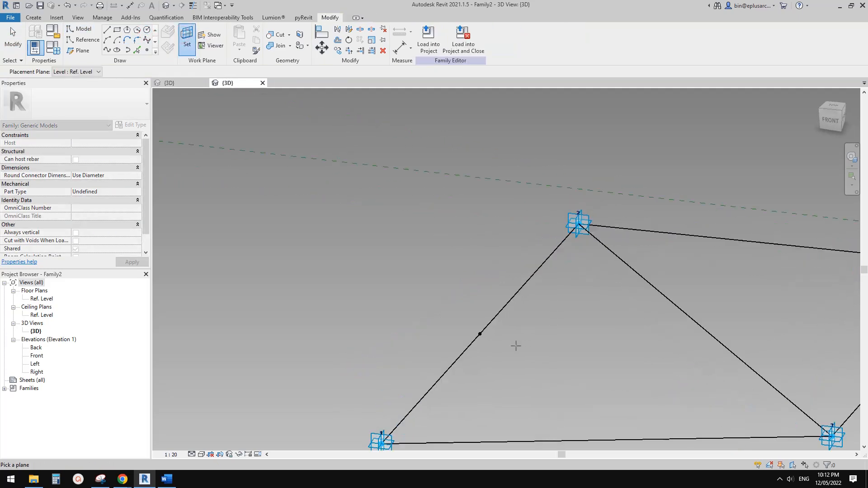
{"action": "left_click", "coordinate": [480, 334]}
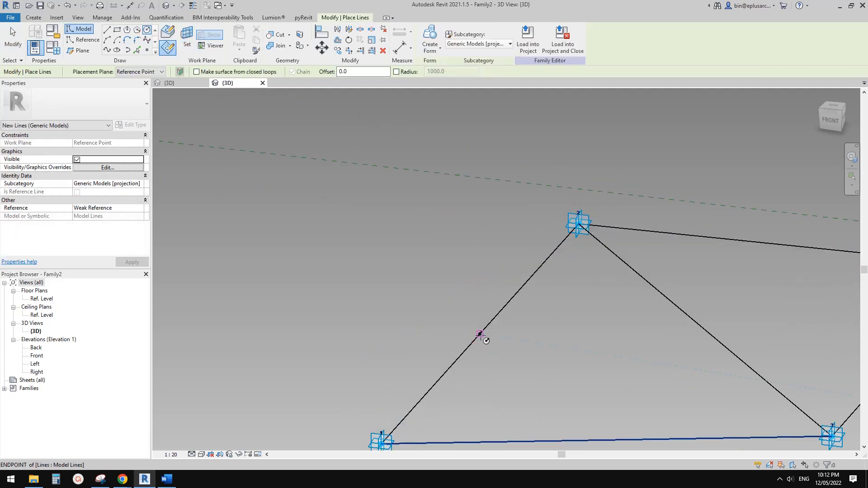
{"action": "left_click", "coordinate": [495, 320]}
{"action": "left_click", "coordinate": [477, 321]}
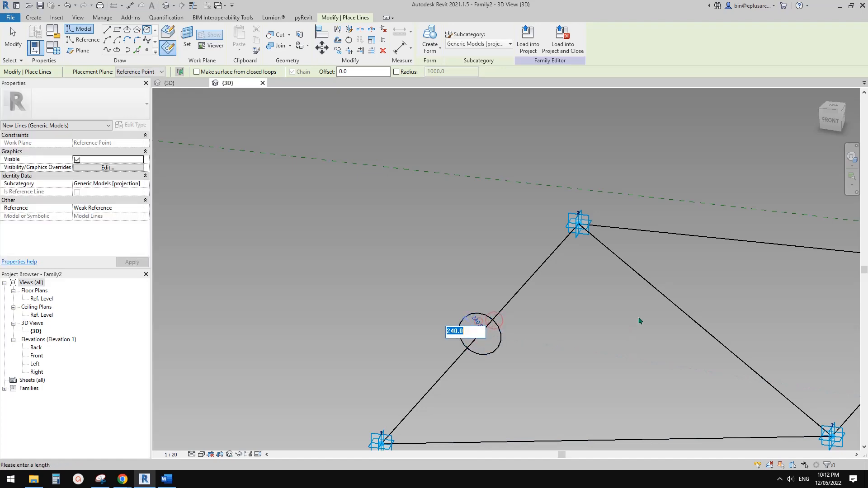
{"action": "key", "text": "Return"}
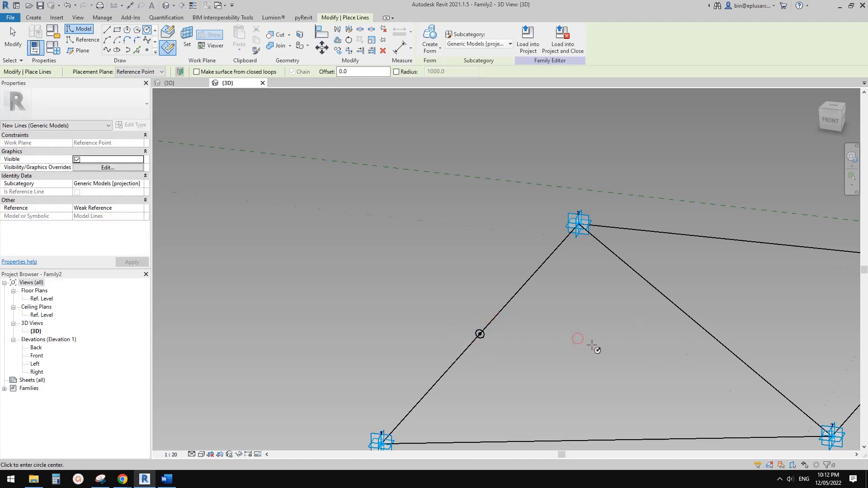
{"action": "key", "text": "Escape"}
{"action": "key", "text": "Escape"}
{"action": "middle_click_drag", "start_coordinate": [592, 346], "coordinate": [737, 345], "text": "shift"}
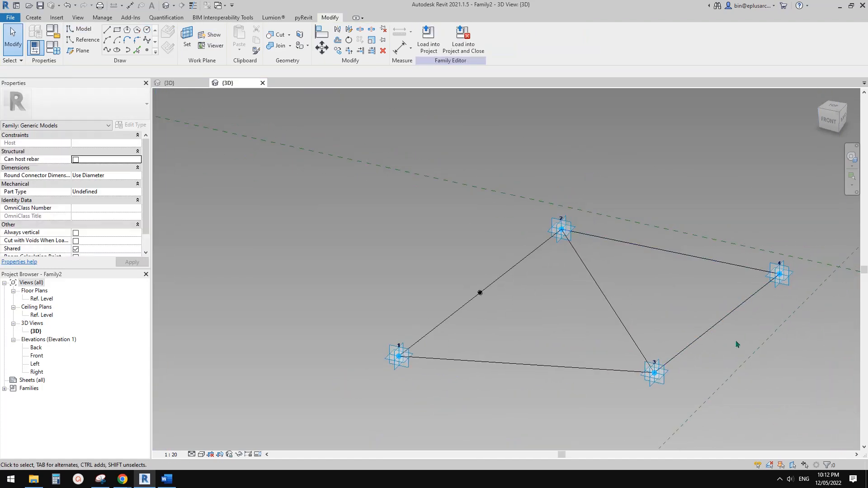
Convert the circle and all five lines of the diamond to reference lines.
{"action": "left_click_drag", "start_coordinate": [733, 339], "coordinate": [608, 305]}
{"action": "left_click_drag", "start_coordinate": [661, 263], "coordinate": [647, 239], "text": "ctrl"}
{"action": "left_click_drag", "start_coordinate": [561, 362], "coordinate": [540, 395], "text": "ctrl"}
{"action": "left_click_drag", "start_coordinate": [530, 289], "coordinate": [515, 258], "text": "ctrl"}
{"action": "scroll", "coordinate": [490, 283], "scroll_direction": "up", "scroll_amount": 5}
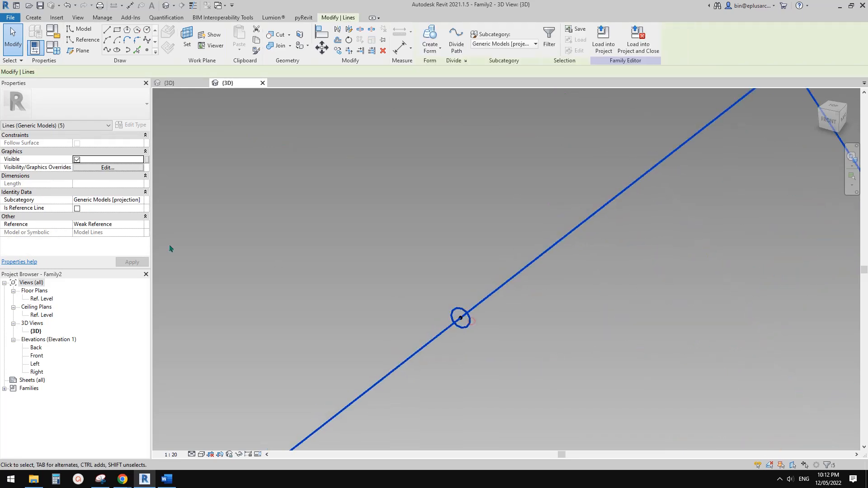
{"action": "left_click", "coordinate": [78, 193]}
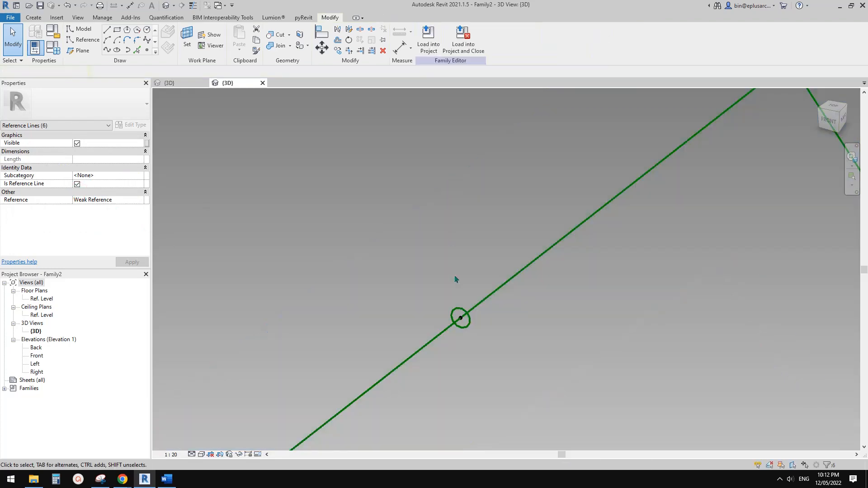
Copy the circle and its hosting reference point to a free spot just off the line between adaptive points 1 and 2.
{"action": "scroll", "coordinate": [456, 276], "scroll_direction": "down", "scroll_amount": 2}
{"action": "left_click_drag", "start_coordinate": [393, 255], "coordinate": [504, 344]}
{"action": "key", "text": "c"}
{"action": "key", "text": "o"}
{"action": "left_click", "coordinate": [467, 307]}
{"action": "left_click", "coordinate": [455, 231]}
{"action": "key", "text": "Escape"}
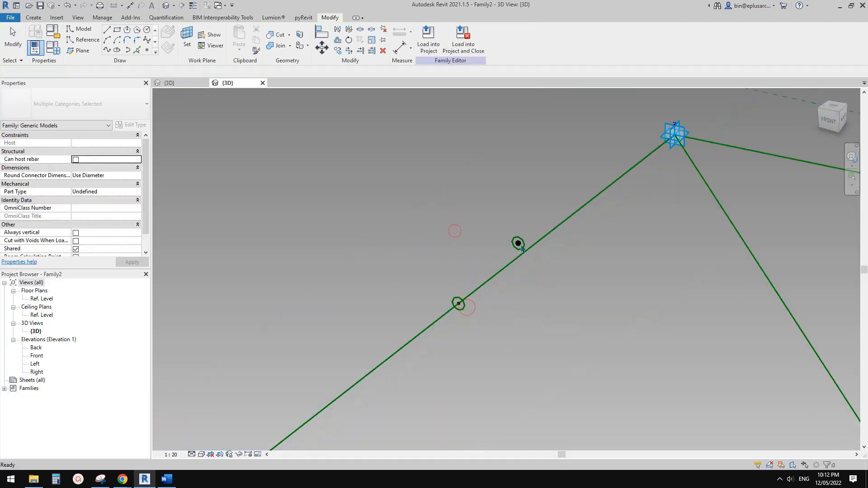
Rehost the copied reference point on the line between adaptive points 1 and 2, nearer point 2.
{"action": "left_click", "coordinate": [521, 247]}
{"action": "left_click", "coordinate": [511, 38]}
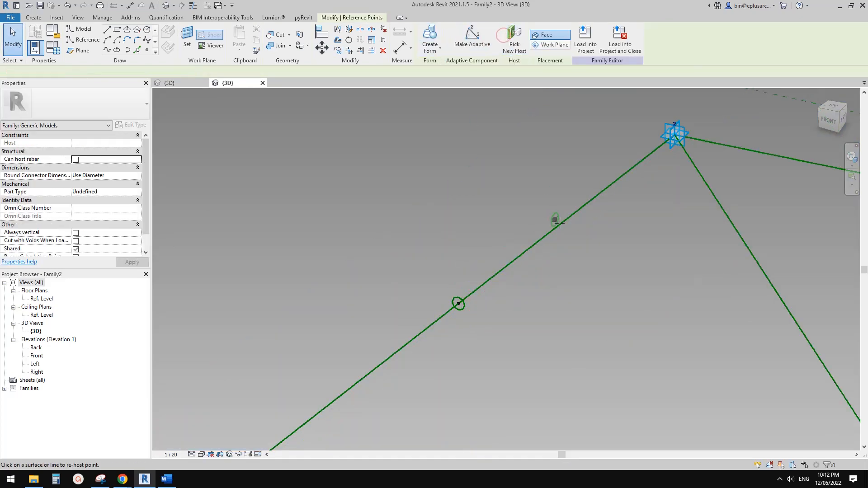
{"action": "left_click", "coordinate": [559, 222]}
Try to create a form from the two circles together with the reference line running through them.
{"action": "left_click", "coordinate": [561, 224]}
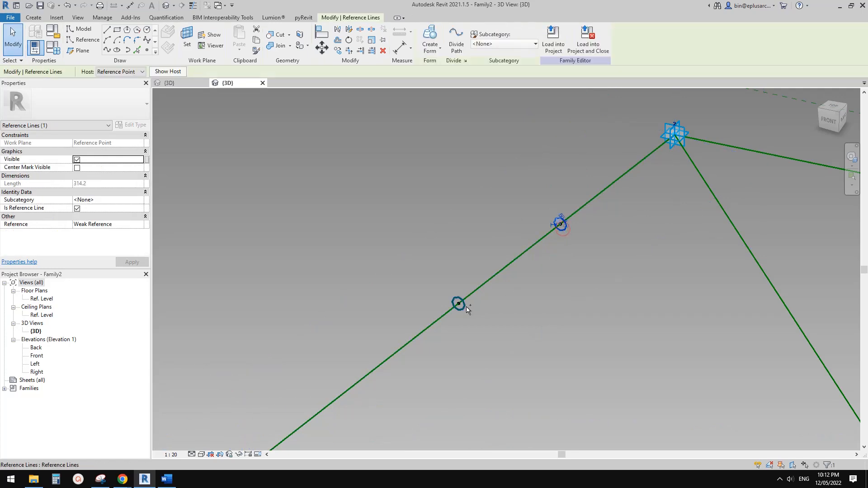
{"action": "left_click", "coordinate": [467, 306], "text": "ctrl"}
{"action": "left_click", "coordinate": [484, 286], "text": "ctrl"}
{"action": "left_click", "coordinate": [428, 34]}
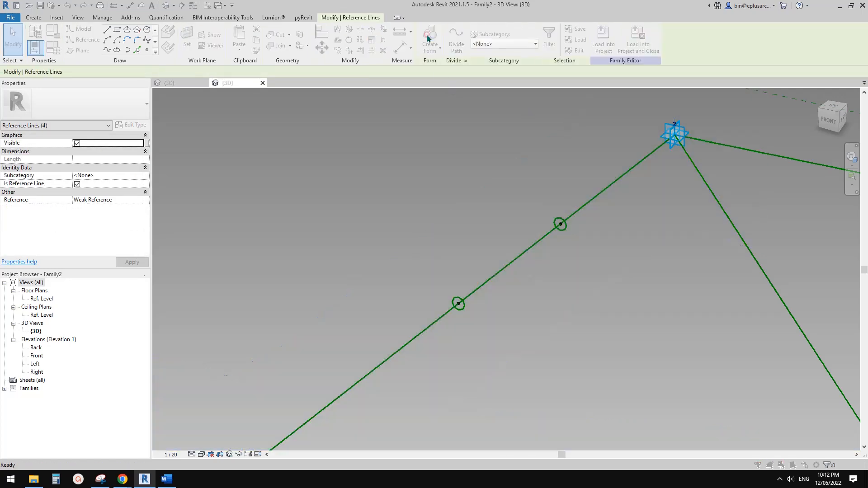
{"action": "key", "text": "Escape"}
Create a solid form between the two circles on the line from adaptive point 1 to point 2.
{"action": "left_click", "coordinate": [459, 304]}
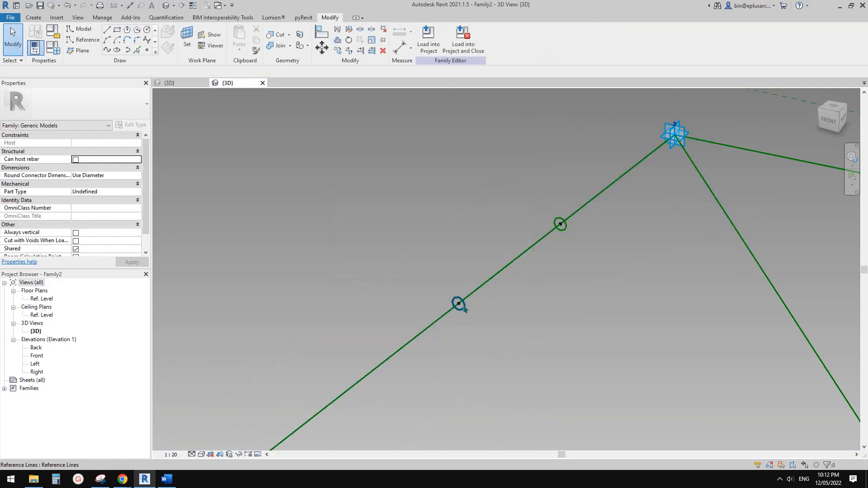
{"action": "left_click", "coordinate": [566, 232], "text": "ctrl"}
{"action": "scroll", "coordinate": [553, 251], "scroll_direction": "down", "scroll_amount": 2}
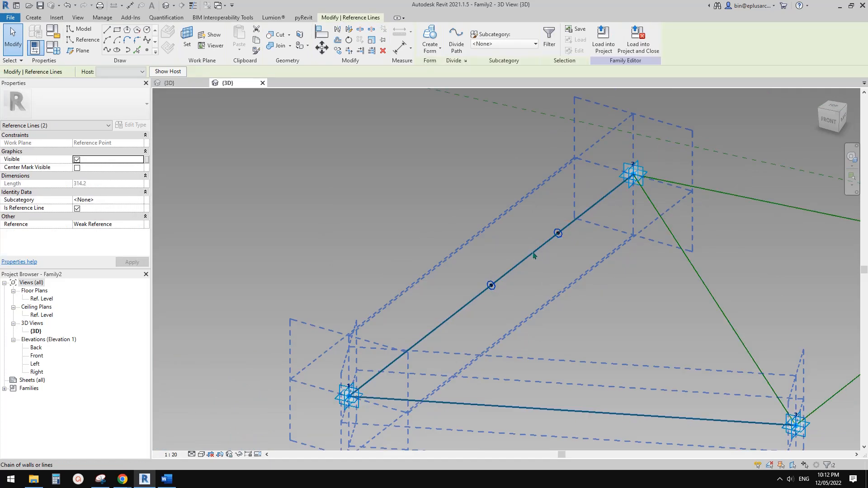
{"action": "left_click", "coordinate": [431, 34]}
{"action": "middle_click_drag", "start_coordinate": [500, 275], "coordinate": [494, 277]}
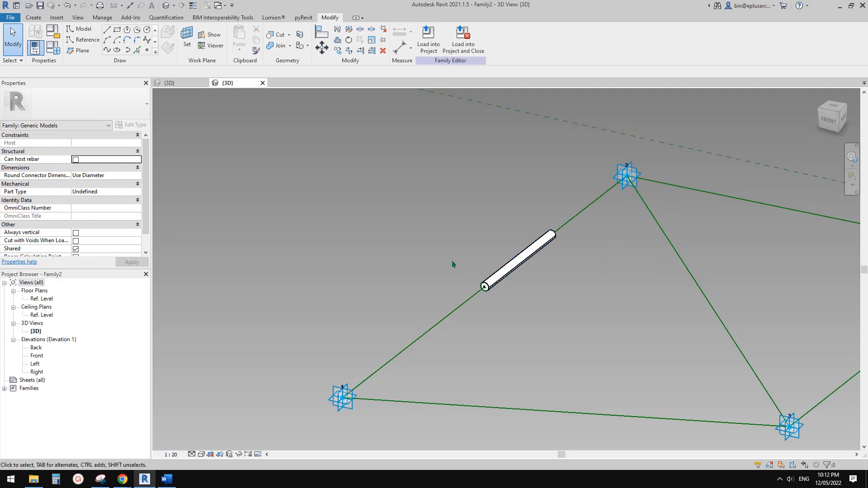
Copy the lower tube-end circle and its reference point into the empty area between adaptive points 1, 2 and 3.
{"action": "left_click_drag", "start_coordinate": [452, 260], "coordinate": [498, 305]}
{"action": "middle_click_drag", "start_coordinate": [511, 284], "coordinate": [430, 222]}
{"action": "scroll", "coordinate": [431, 222], "scroll_direction": "down", "scroll_amount": 1}
{"action": "key", "text": "c"}
{"action": "key", "text": "o"}
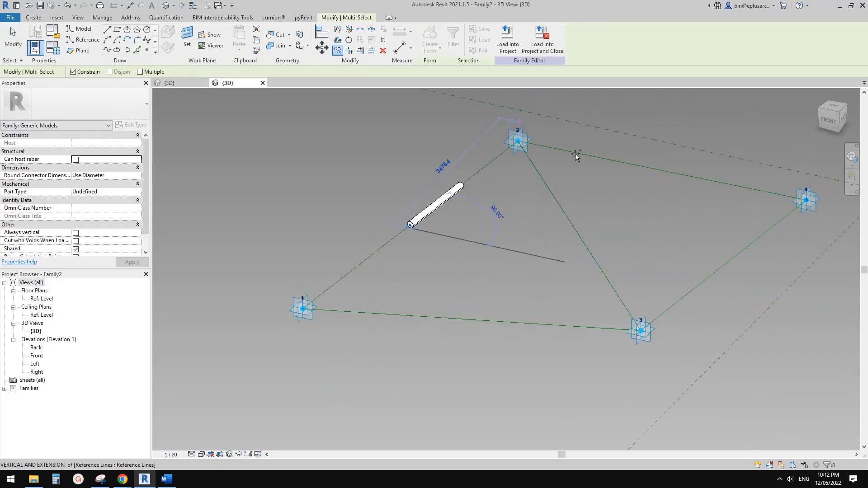
{"action": "middle_click_drag", "start_coordinate": [461, 259], "coordinate": [484, 299]}
{"action": "left_click", "coordinate": [513, 285]}
{"action": "scroll", "coordinate": [514, 284], "scroll_direction": "up", "scroll_amount": 3}
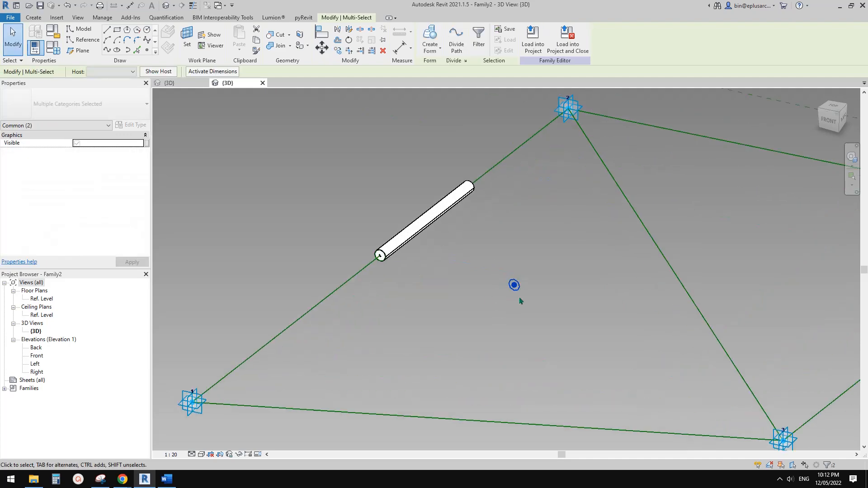
{"action": "key", "text": "Escape"}
Copy the unhosted circle and its reference point once more, placing the duplicate a short distance beside it.
{"action": "left_click", "coordinate": [517, 283]}
{"action": "scroll", "coordinate": [520, 283], "scroll_direction": "up", "scroll_amount": 2}
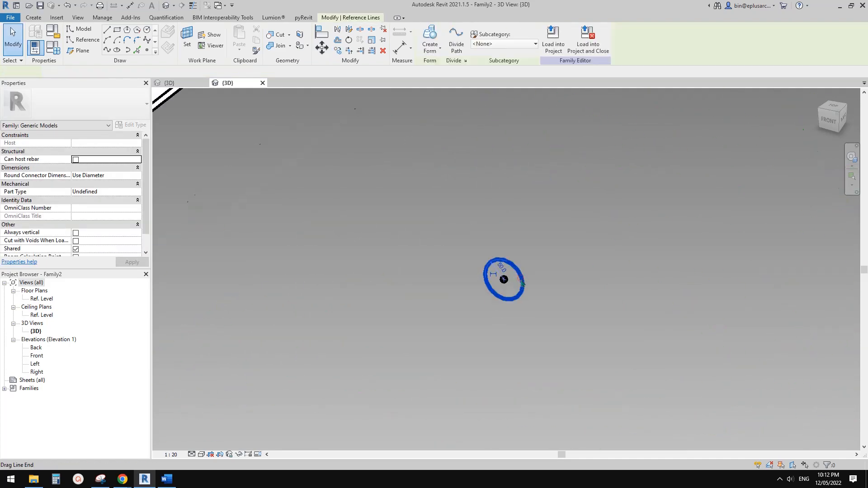
{"action": "scroll", "coordinate": [506, 278], "scroll_direction": "down", "scroll_amount": 3}
{"action": "left_click_drag", "start_coordinate": [480, 251], "coordinate": [514, 294]}
{"action": "scroll", "coordinate": [480, 246], "scroll_direction": "down", "scroll_amount": 2}
{"action": "left_click_drag", "start_coordinate": [464, 234], "coordinate": [569, 304]}
{"action": "scroll", "coordinate": [566, 302], "scroll_direction": "down", "scroll_amount": 2}
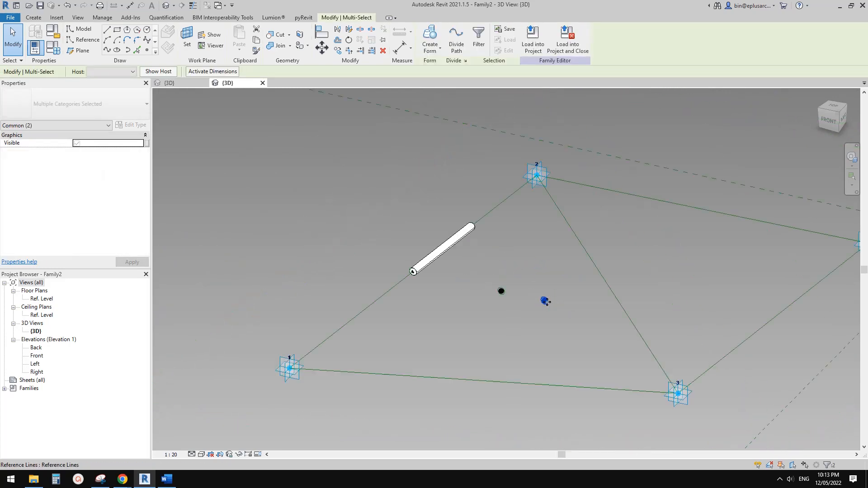
Place six more copies of the circle and its reference point across the diamond, using the Multiple copy option.
{"action": "middle_click_drag", "start_coordinate": [606, 304], "coordinate": [554, 302]}
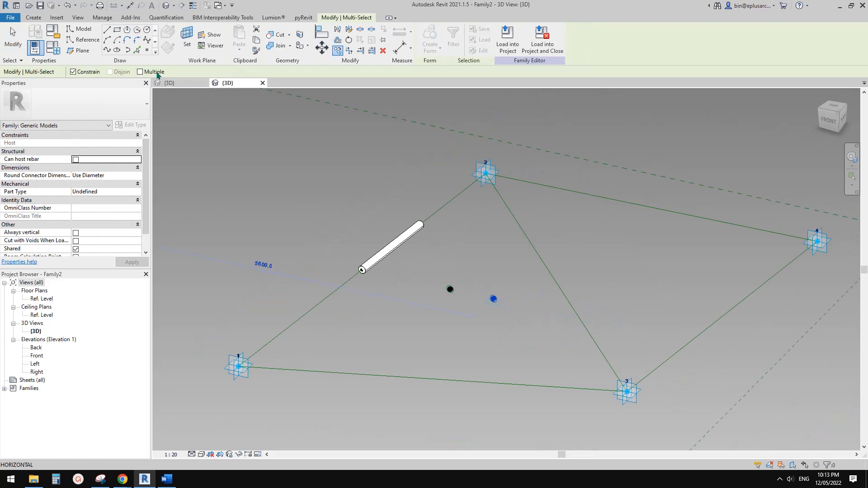
{"action": "left_click", "coordinate": [533, 323]}
{"action": "left_click", "coordinate": [584, 319]}
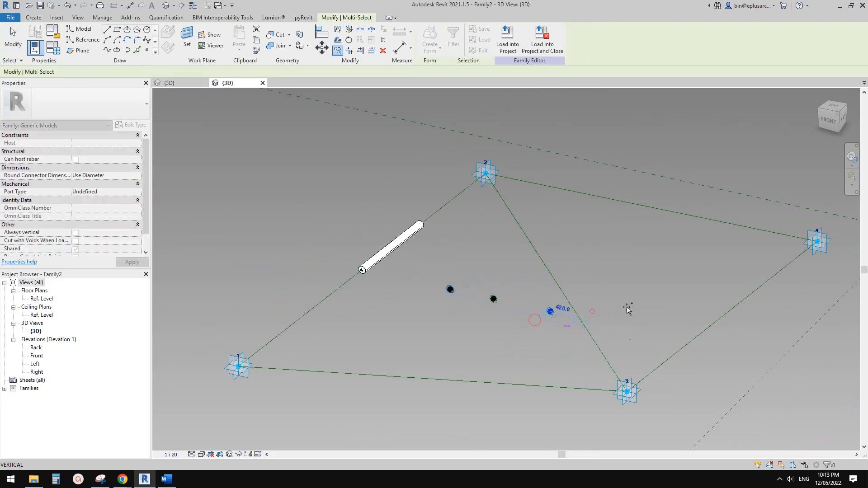
{"action": "left_click", "coordinate": [630, 308]}
{"action": "left_click", "coordinate": [655, 287]}
{"action": "left_click", "coordinate": [672, 262]}
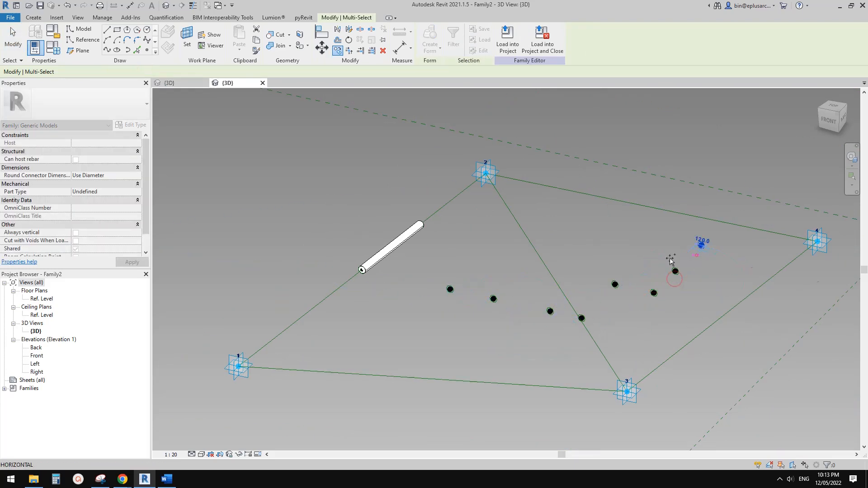
Rehost the first two copied reference points on the line between adaptive points 1 and 3, spaced apart.
{"action": "scroll", "coordinate": [470, 288], "scroll_direction": "up", "scroll_amount": 6}
{"action": "left_click", "coordinate": [426, 295]}
{"action": "scroll", "coordinate": [429, 291], "scroll_direction": "down", "scroll_amount": 5}
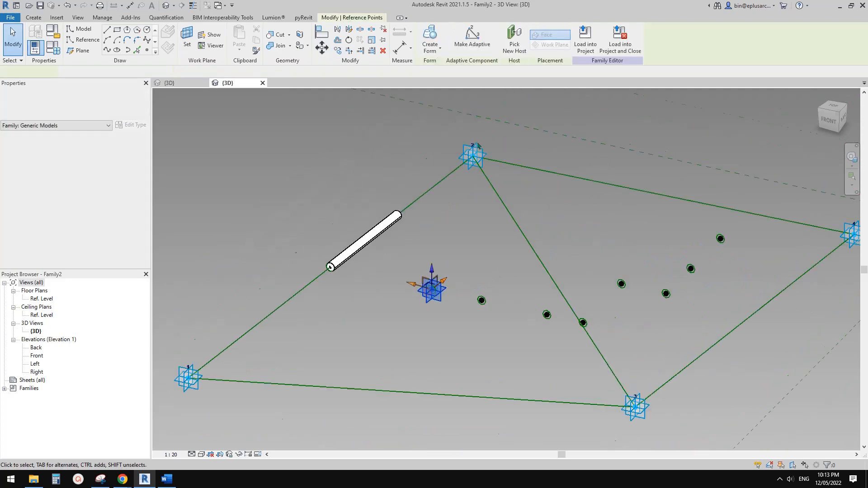
{"action": "left_click", "coordinate": [512, 42]}
{"action": "left_click", "coordinate": [359, 389]}
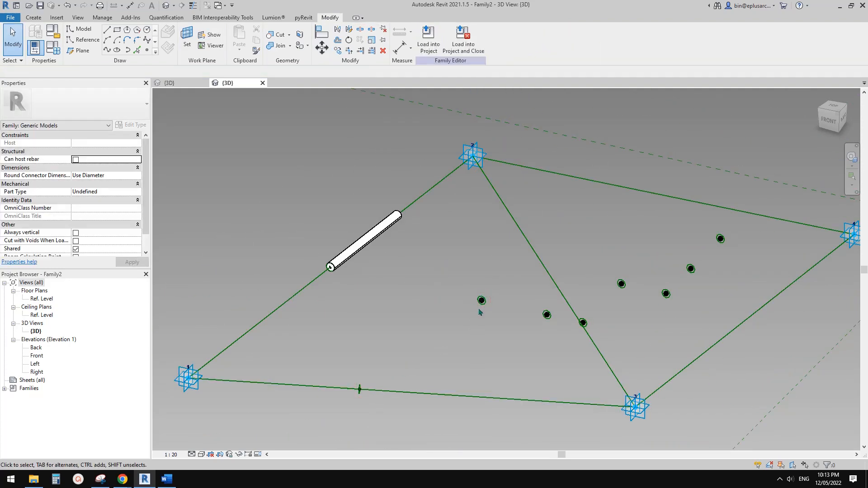
{"action": "scroll", "coordinate": [472, 295], "scroll_direction": "up", "scroll_amount": 3}
{"action": "left_click_drag", "start_coordinate": [488, 316], "coordinate": [487, 316]}
{"action": "left_click", "coordinate": [514, 41]}
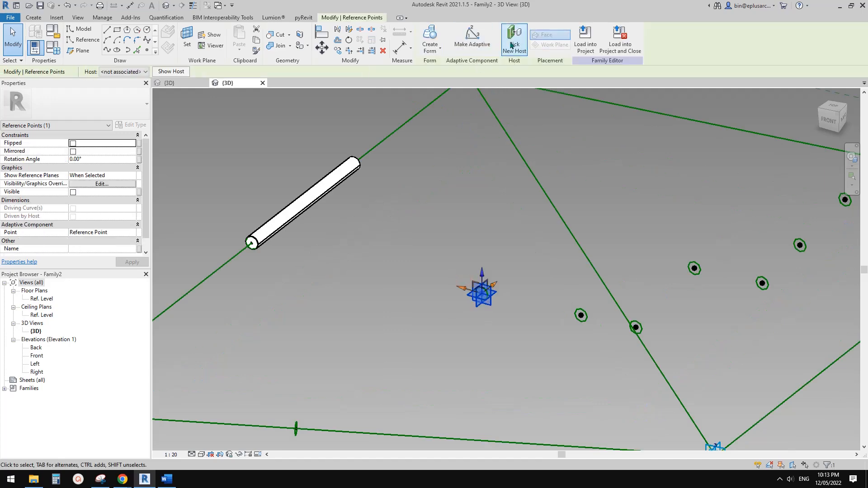
{"action": "left_click", "coordinate": [480, 438]}
{"action": "scroll", "coordinate": [504, 403], "scroll_direction": "down", "scroll_amount": 3}
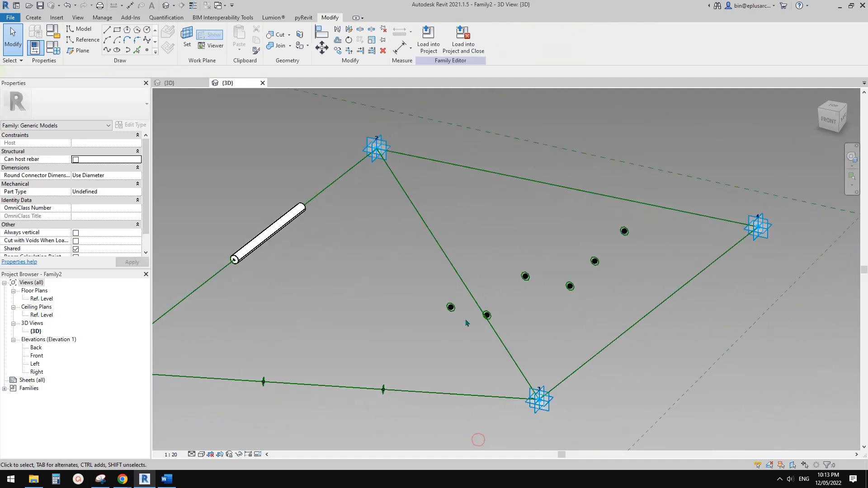
Rehost two more copied reference points on the diagonal line between adaptive points 2 and 3, spaced apart.
{"action": "scroll", "coordinate": [450, 307], "scroll_direction": "up", "scroll_amount": 5}
{"action": "left_click", "coordinate": [453, 312]}
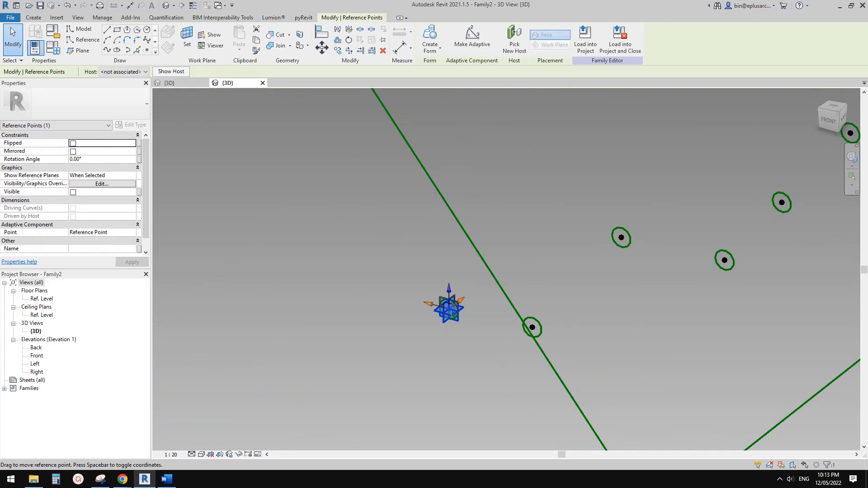
{"action": "scroll", "coordinate": [441, 320], "scroll_direction": "down", "scroll_amount": 1}
{"action": "left_click", "coordinate": [437, 331]}
{"action": "scroll", "coordinate": [436, 332], "scroll_direction": "up", "scroll_amount": 2}
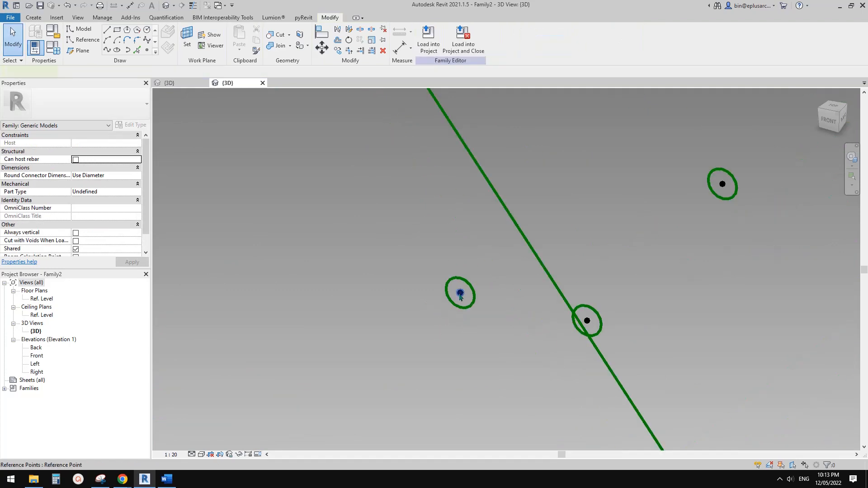
{"action": "left_click", "coordinate": [459, 295]}
{"action": "scroll", "coordinate": [459, 294], "scroll_direction": "down", "scroll_amount": 2}
{"action": "left_click", "coordinate": [514, 42]}
{"action": "left_click", "coordinate": [432, 163]}
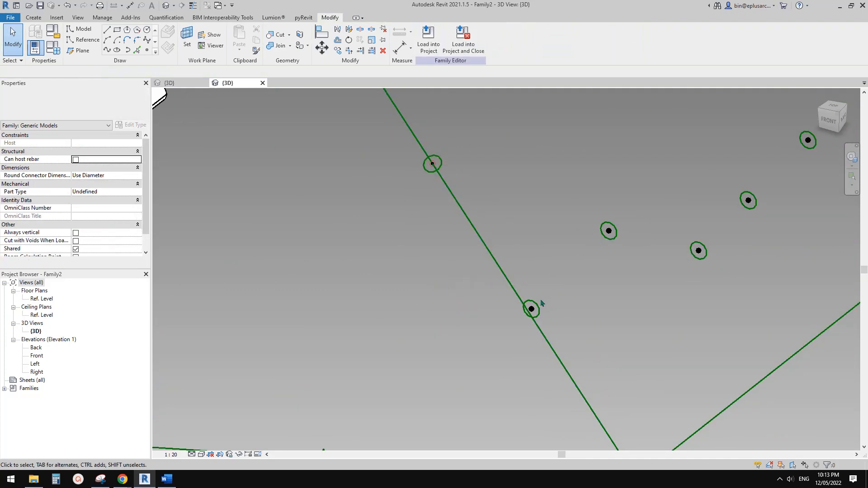
{"action": "left_click", "coordinate": [531, 309]}
{"action": "left_click", "coordinate": [509, 48]}
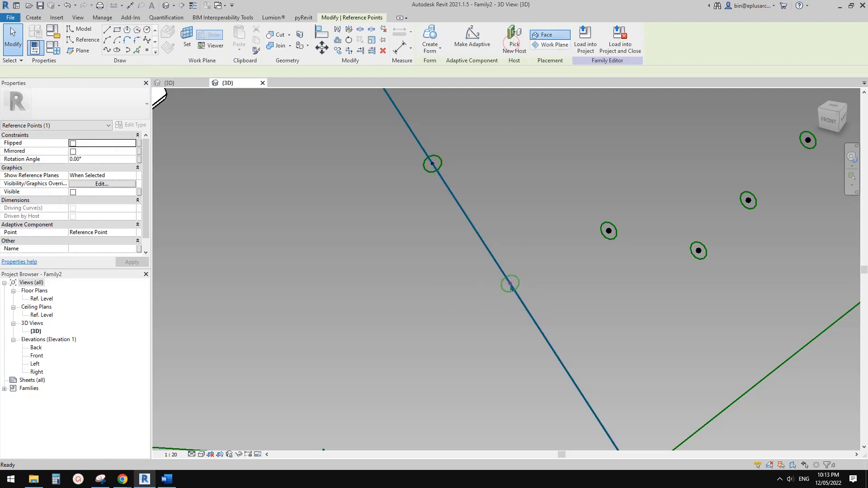
{"action": "left_click", "coordinate": [510, 283]}
Rehost two of the remaining copied reference points on the line between adaptive points 3 and 4.
{"action": "left_click", "coordinate": [609, 231]}
{"action": "scroll", "coordinate": [417, 323], "scroll_direction": "down", "scroll_amount": 2}
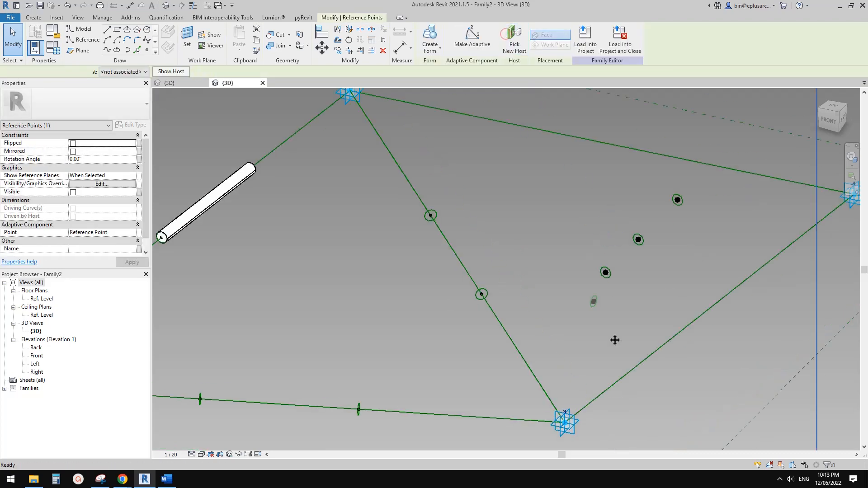
{"action": "left_click", "coordinate": [647, 328]}
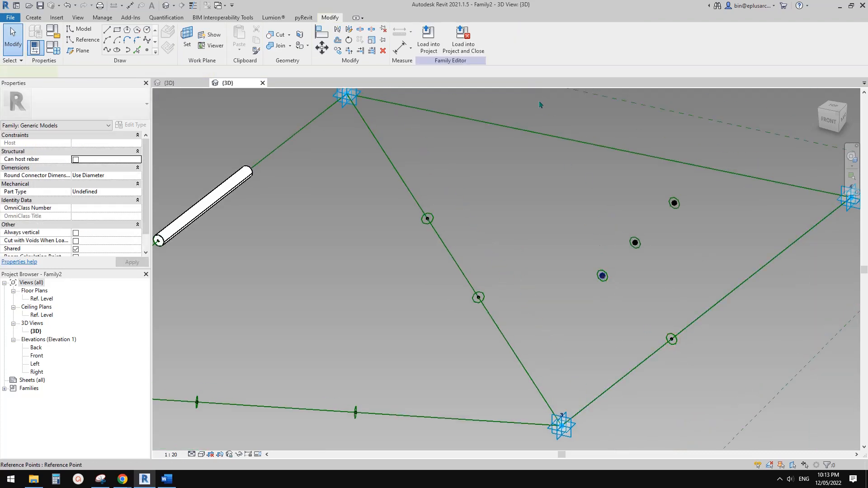
{"action": "left_click", "coordinate": [734, 290]}
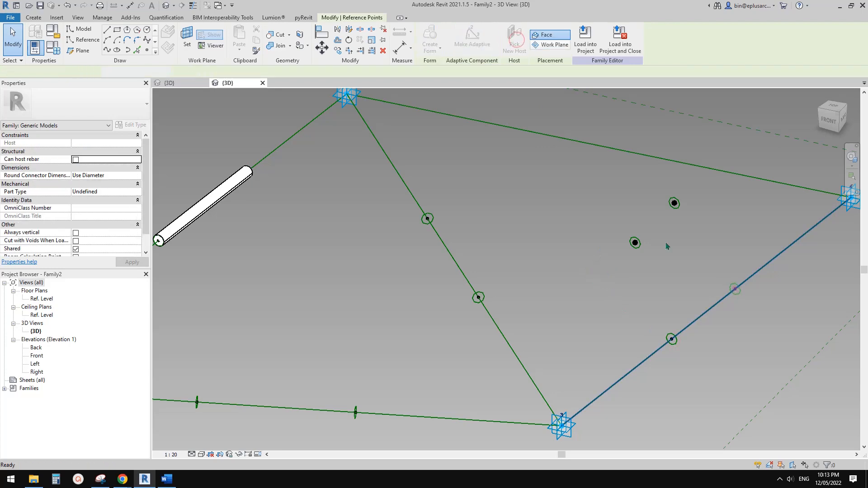
Rehost the last two copied reference points on the line between adaptive points 2 and 4.
{"action": "left_click", "coordinate": [635, 243]}
{"action": "left_click", "coordinate": [585, 143]}
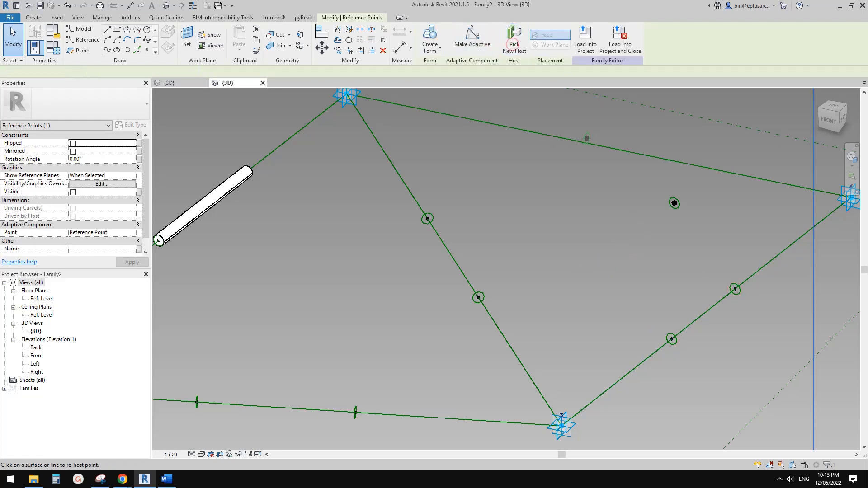
{"action": "left_click", "coordinate": [675, 203]}
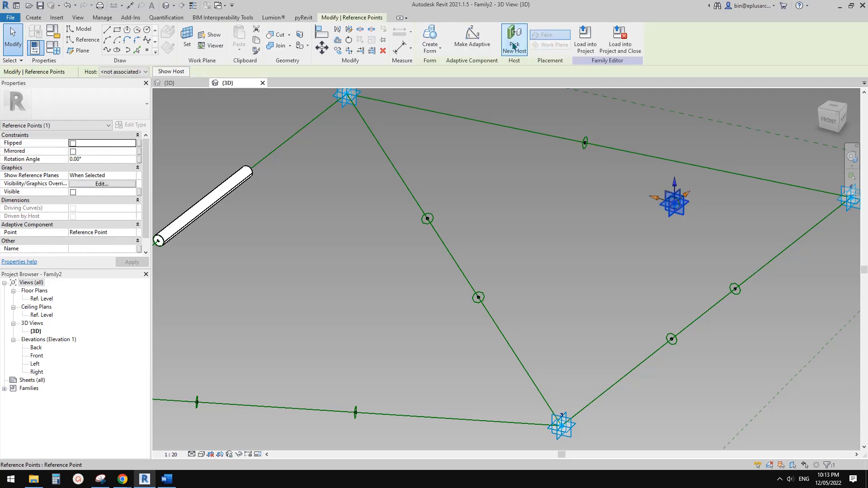
{"action": "left_click", "coordinate": [514, 41]}
{"action": "left_click", "coordinate": [511, 128]}
{"action": "scroll", "coordinate": [530, 173], "scroll_direction": "up", "scroll_amount": 2}
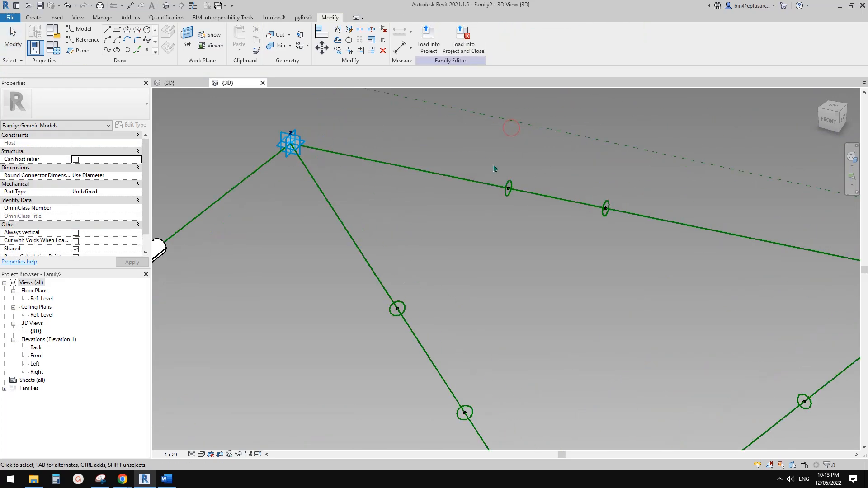
Create solid tube forms from the circle pairs and host lines between adaptive points 2 and 4 and points 3 and 4.
{"action": "left_click_drag", "start_coordinate": [633, 238], "coordinate": [633, 235]}
{"action": "scroll", "coordinate": [562, 199], "scroll_direction": "down", "scroll_amount": 2}
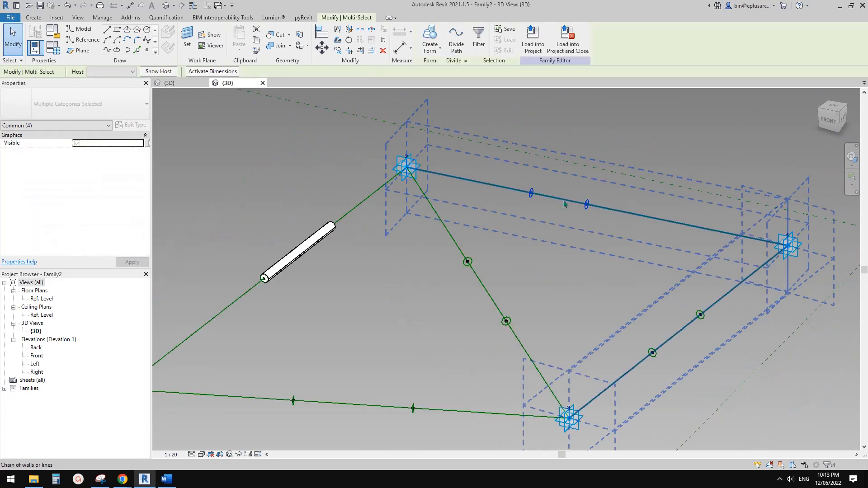
{"action": "left_click", "coordinate": [601, 206], "text": "ctrl"}
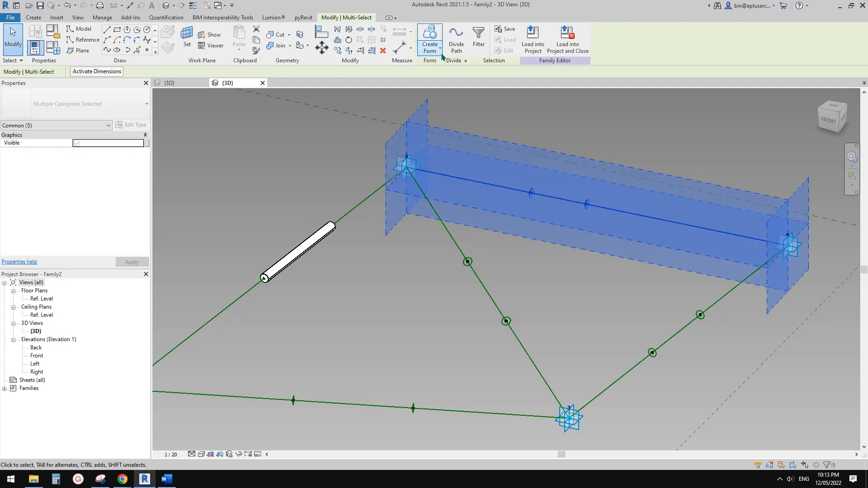
{"action": "left_click", "coordinate": [433, 41]}
{"action": "middle_click_drag", "start_coordinate": [625, 296], "coordinate": [623, 239]}
{"action": "left_click_drag", "start_coordinate": [608, 220], "coordinate": [715, 320]}
{"action": "key", "text": "Tab"}
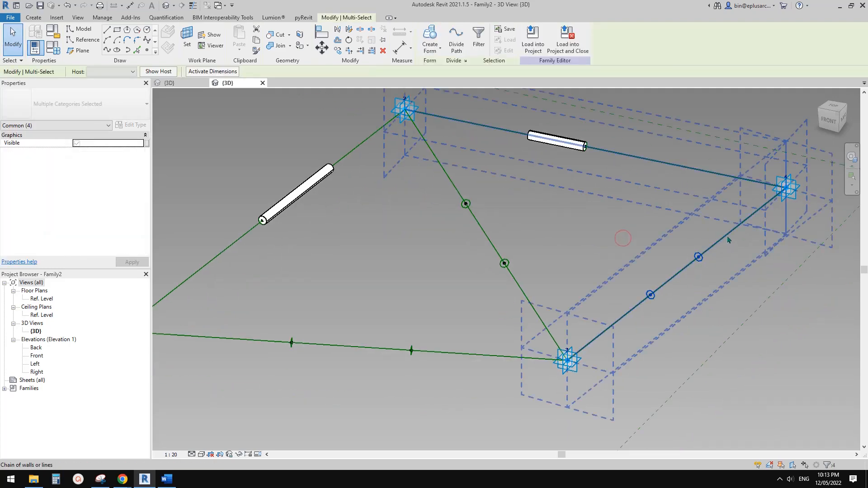
{"action": "left_click", "coordinate": [432, 41]}
Create solid tube forms from the circle pairs on the diagonal between adaptive points 2 and 3 and the line between points 1 and 3.
{"action": "left_click_drag", "start_coordinate": [421, 193], "coordinate": [528, 302]}
{"action": "left_click", "coordinate": [527, 300], "text": "ctrl"}
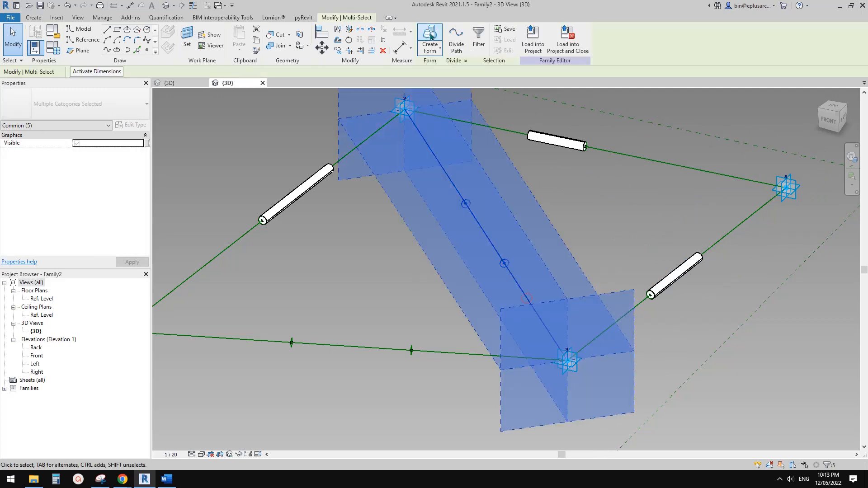
{"action": "left_click", "coordinate": [429, 33]}
{"action": "left_click_drag", "start_coordinate": [446, 389], "coordinate": [446, 389]}
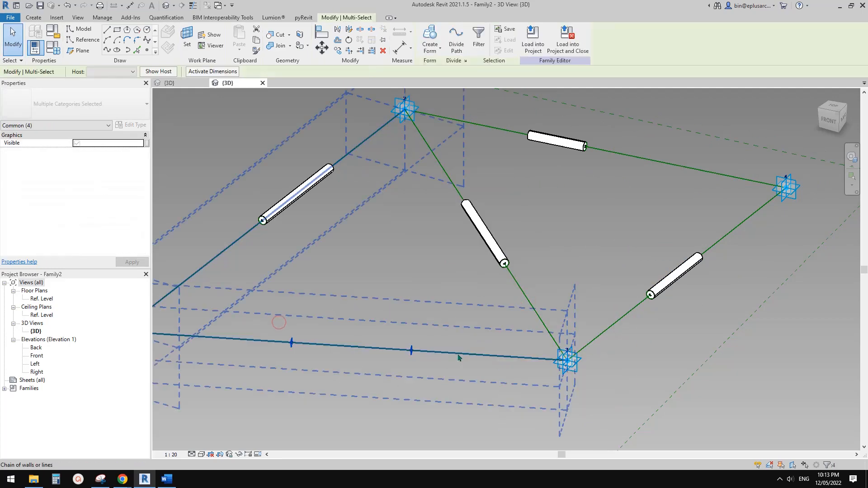
{"action": "left_click", "coordinate": [429, 33]}
{"action": "scroll", "coordinate": [538, 211], "scroll_direction": "down", "scroll_amount": 1}
{"action": "middle_click_drag", "start_coordinate": [449, 255], "coordinate": [536, 256]}
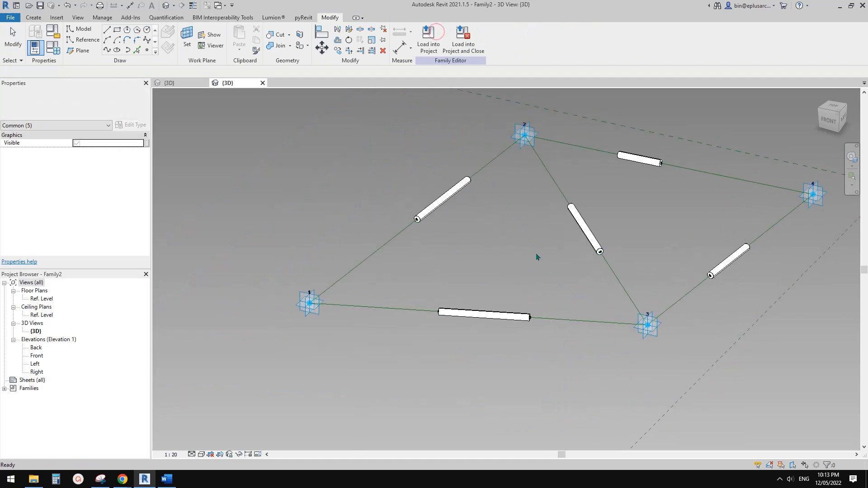
Try to set the Normalized Curve Parameter to 0 for one end reference point of every tube at once, filtering out the reference lines.
{"action": "left_click_drag", "start_coordinate": [411, 283], "coordinate": [449, 325]}
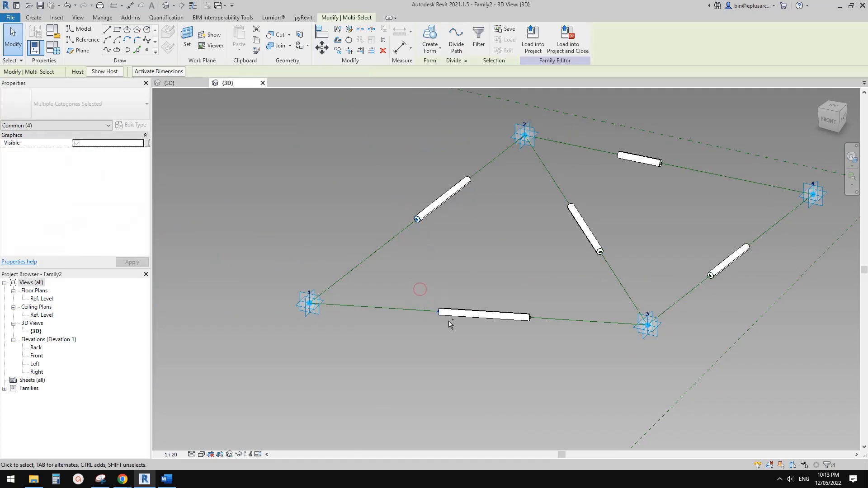
{"action": "middle_click_drag", "start_coordinate": [500, 294], "coordinate": [494, 293]}
{"action": "left_click_drag", "start_coordinate": [521, 186], "coordinate": [577, 218], "text": "ctrl"}
{"action": "left_click_drag", "start_coordinate": [635, 177], "coordinate": [637, 178], "text": "ctrl"}
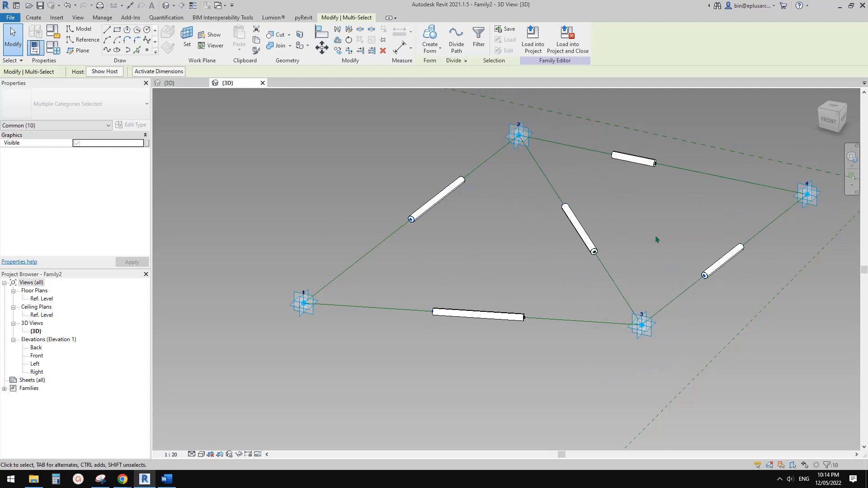
{"action": "left_click", "coordinate": [479, 39]}
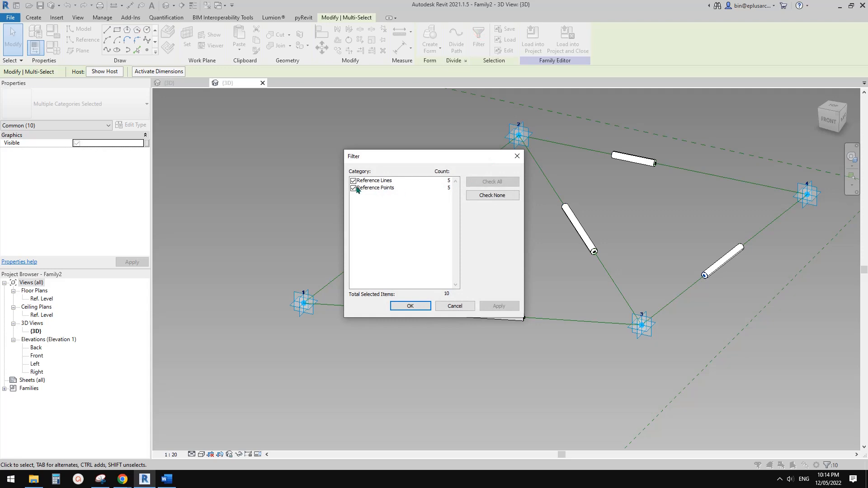
{"action": "left_click", "coordinate": [410, 306]}
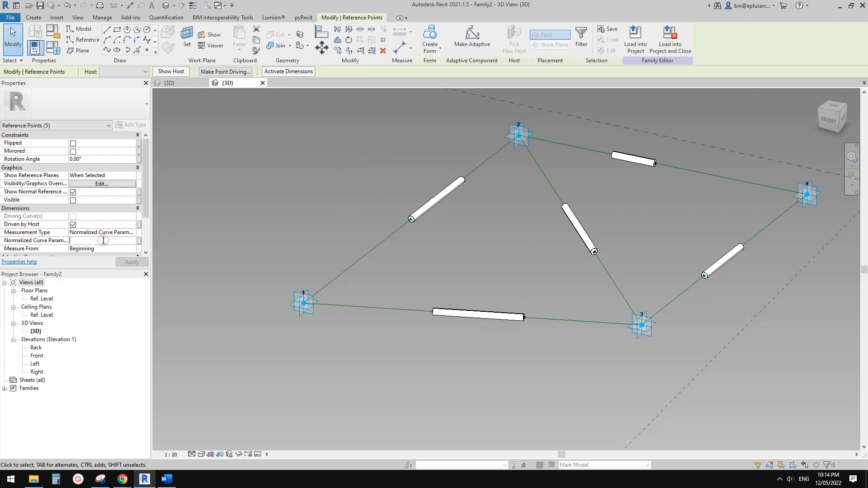
{"action": "key", "text": "Return"}
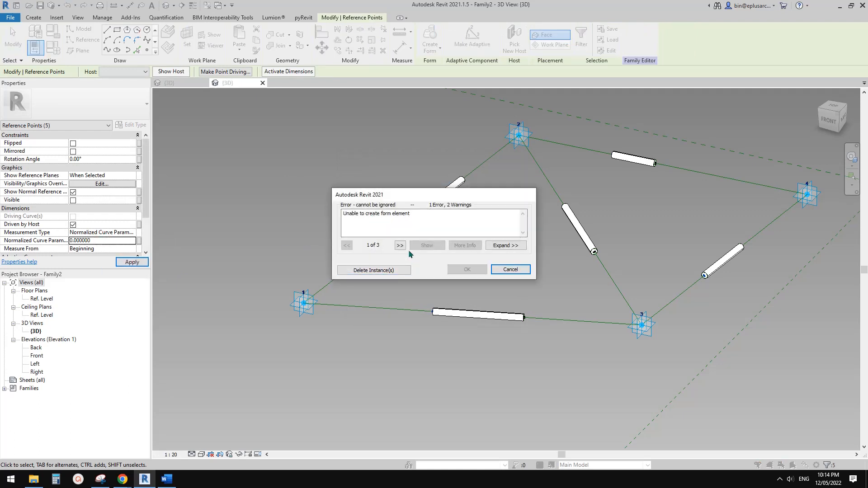
{"action": "left_click", "coordinate": [509, 270]}
Set the Normalized Curve Parameter to 0 for the tube's end reference point nearer adaptive point 1 on the line between points 1 and 2.
{"action": "scroll", "coordinate": [415, 228], "scroll_direction": "up", "scroll_amount": 3}
{"action": "left_click_drag", "start_coordinate": [386, 194], "coordinate": [410, 239]}
{"action": "scroll", "coordinate": [408, 229], "scroll_direction": "down", "scroll_amount": 2}
{"action": "left_click", "coordinate": [413, 231]}
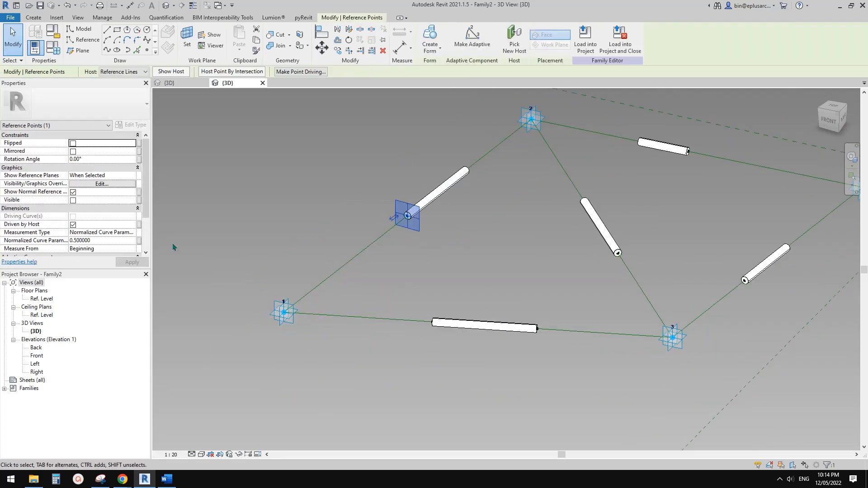
{"action": "left_click", "coordinate": [115, 241]}
{"action": "type", "text": "0"}
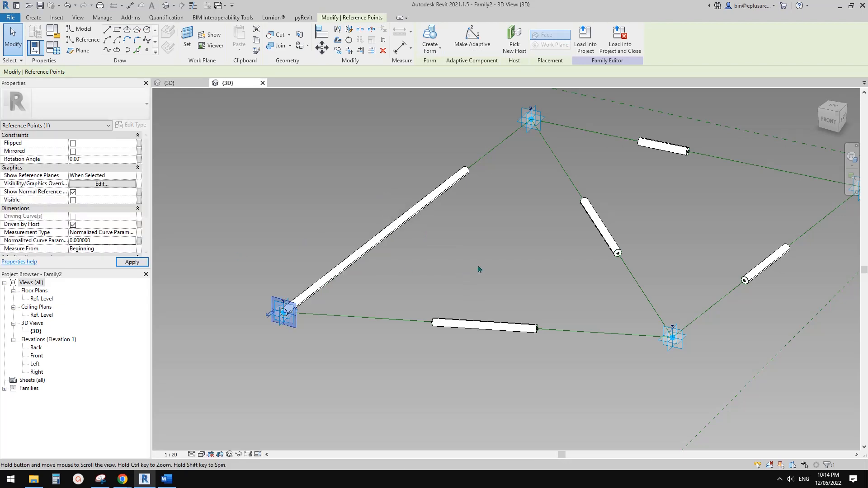
Set the normalized curve parameter to 0 for the tube's reference point nearest adaptive point 1 on the line between points 1 and 3.
{"action": "left_click_drag", "start_coordinate": [415, 292], "coordinate": [435, 335]}
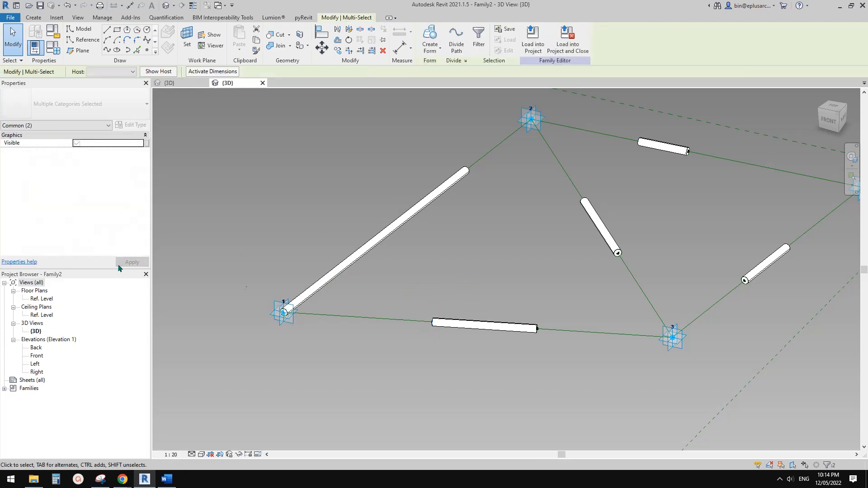
{"action": "left_click", "coordinate": [426, 305]}
{"action": "middle_click_drag", "start_coordinate": [445, 330], "coordinate": [409, 284], "text": "shift"}
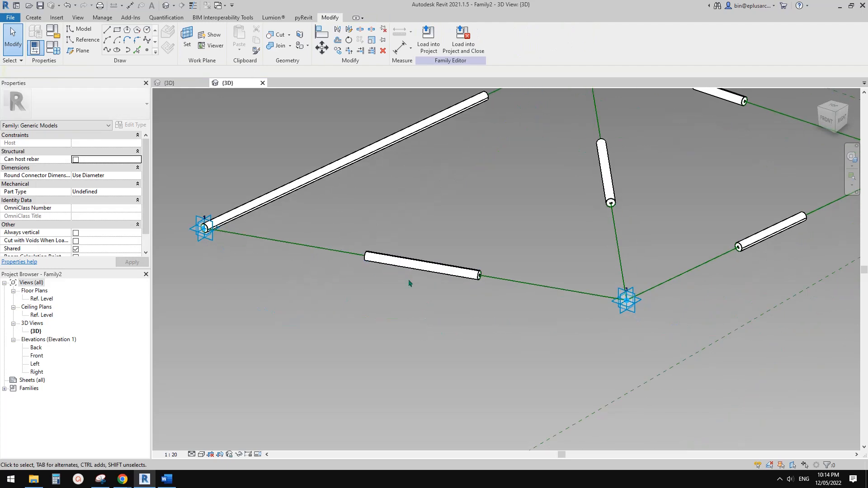
{"action": "left_click", "coordinate": [370, 276]}
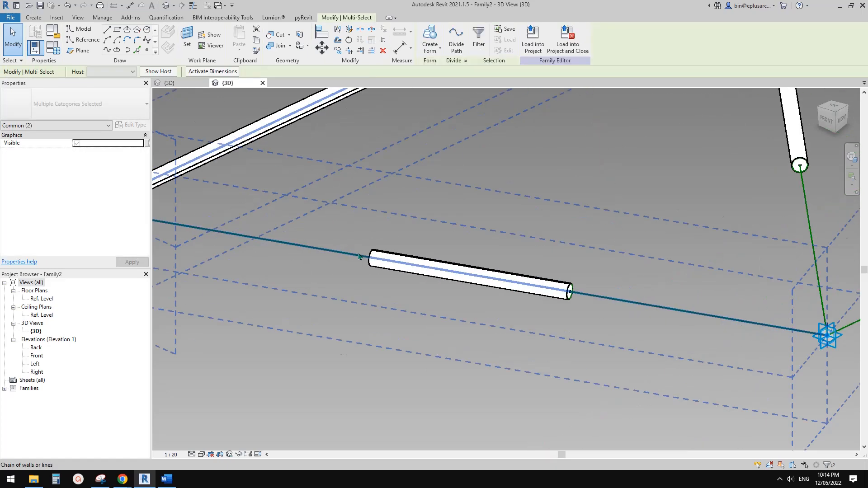
{"action": "scroll", "coordinate": [395, 287], "scroll_direction": "down", "scroll_amount": 5}
{"action": "middle_click_drag", "start_coordinate": [395, 286], "coordinate": [523, 271], "text": "shift"}
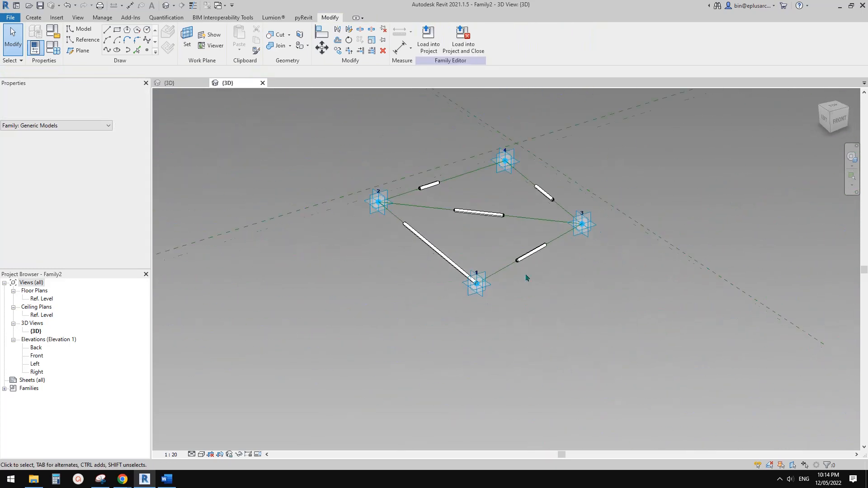
{"action": "scroll", "coordinate": [436, 242], "scroll_direction": "up", "scroll_amount": 5}
{"action": "left_click", "coordinate": [460, 261]}
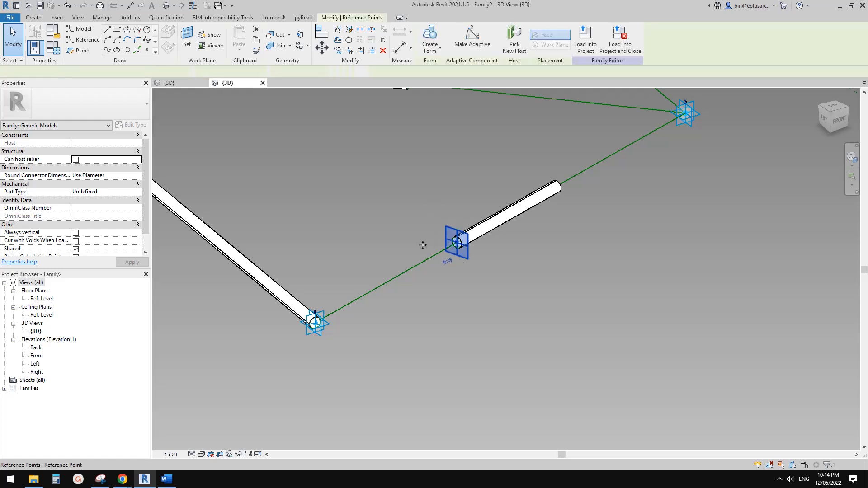
{"action": "left_click", "coordinate": [111, 241]}
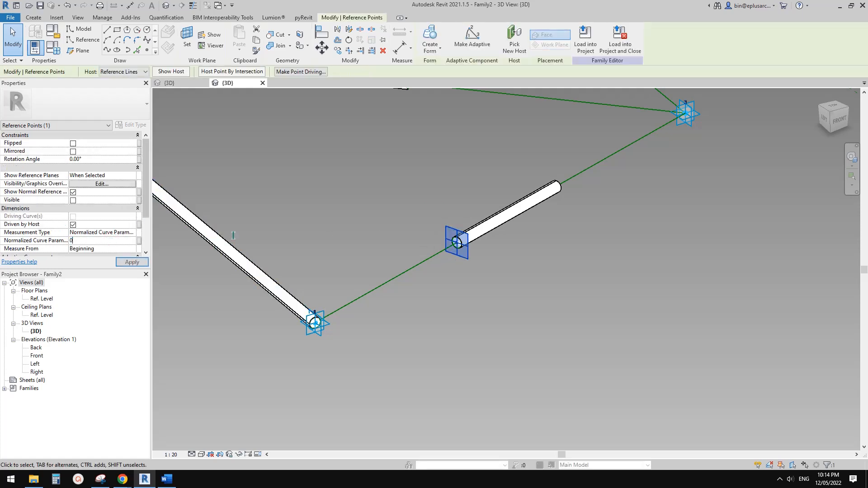
{"action": "type", "text": "0"}
{"action": "key", "text": "Return"}
{"action": "left_click", "coordinate": [473, 270]}
{"action": "scroll", "coordinate": [555, 234], "scroll_direction": "down", "scroll_amount": 4}
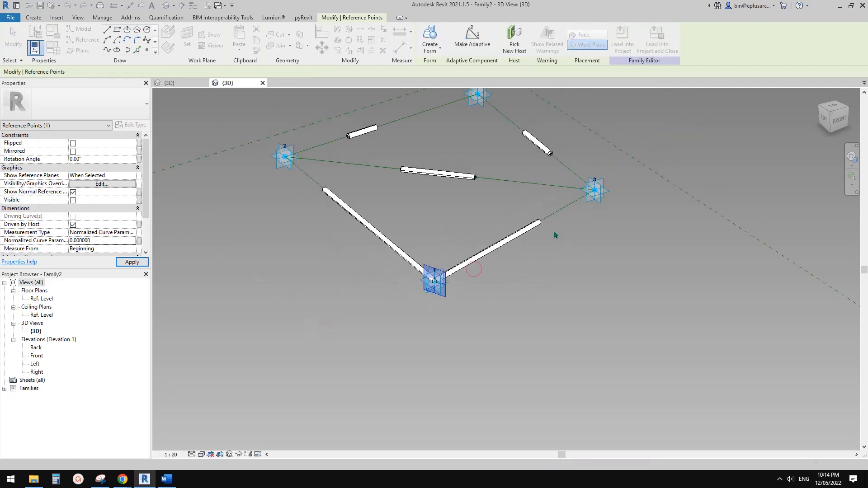
{"action": "middle_click_drag", "start_coordinate": [555, 235], "coordinate": [576, 239], "text": "shift"}
{"action": "key", "text": "Escape"}
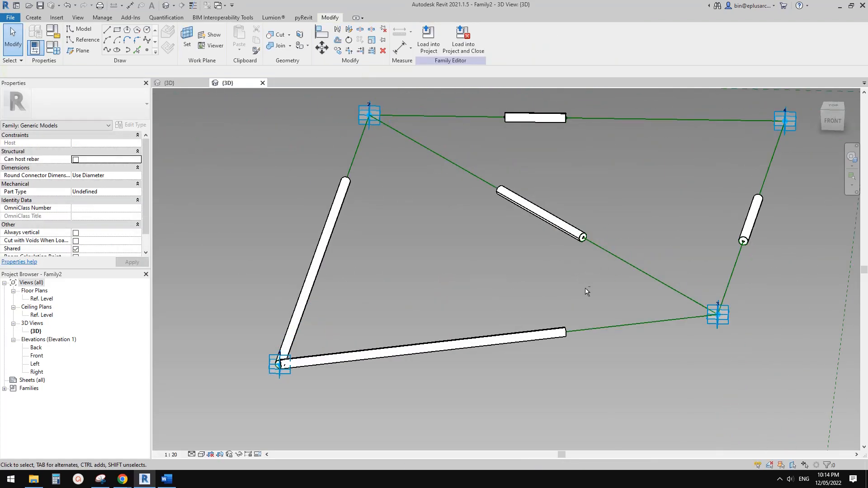
Set the normalized curve parameter to 1 for the same tube's other end, toward adaptive point 3.
{"action": "middle_click_drag", "start_coordinate": [586, 291], "coordinate": [437, 308], "text": "shift"}
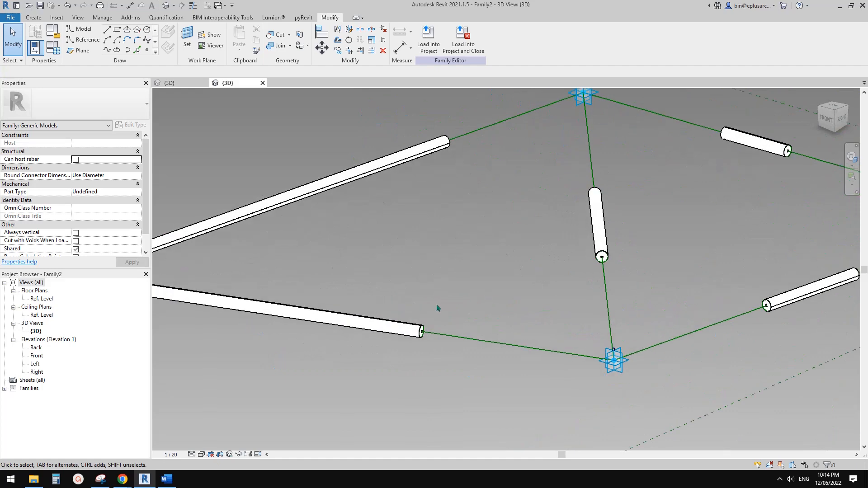
{"action": "left_click", "coordinate": [421, 332]}
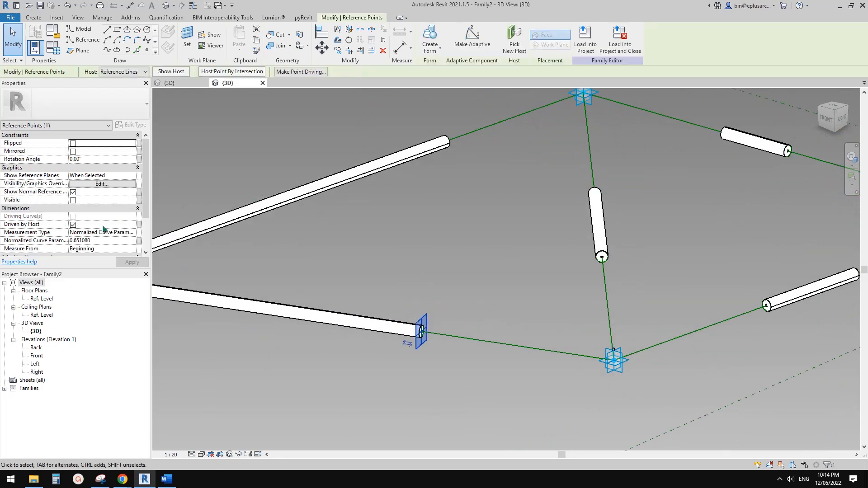
{"action": "left_click", "coordinate": [104, 240]}
{"action": "type", "text": "1"}
Move the diagonal tube's nearer end reference point onto adaptive point 3.
{"action": "left_click", "coordinate": [604, 256]}
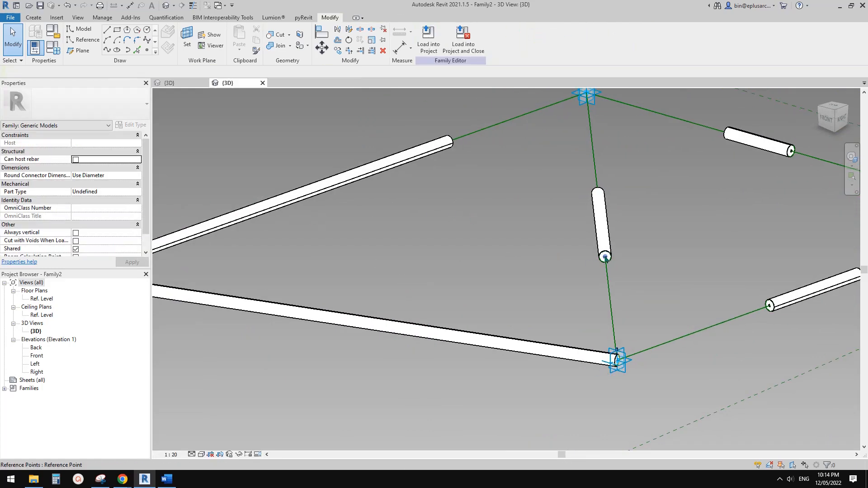
{"action": "middle_click_drag", "start_coordinate": [581, 334], "coordinate": [330, 309]}
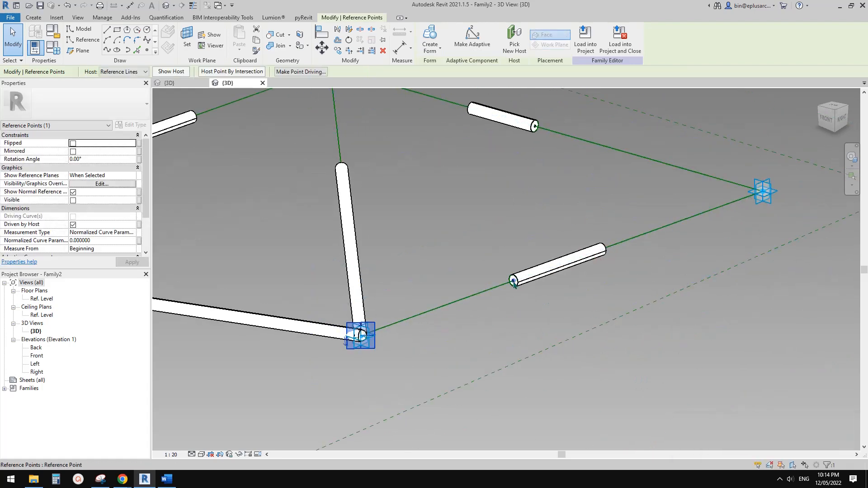
{"action": "left_click", "coordinate": [491, 293]}
{"action": "key", "text": "Escape"}
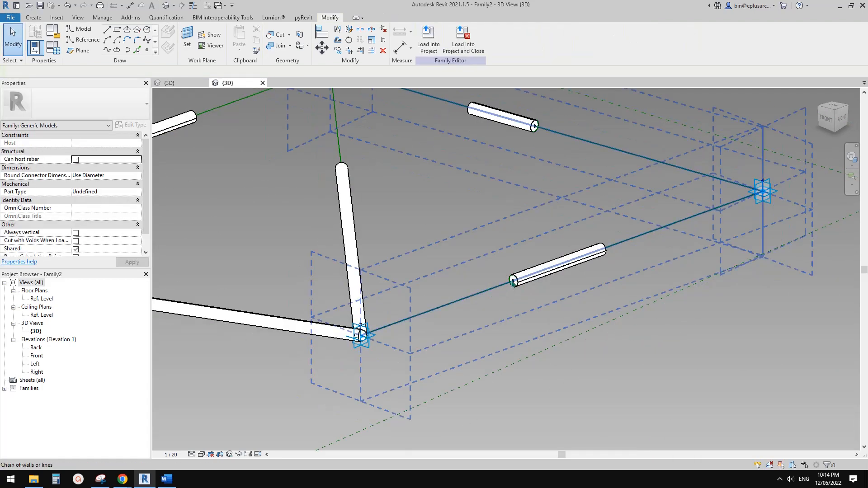
Extend the tube between adaptive points 3 and 4 by moving its end reference points onto both adaptive points.
{"action": "left_click", "coordinate": [513, 283]}
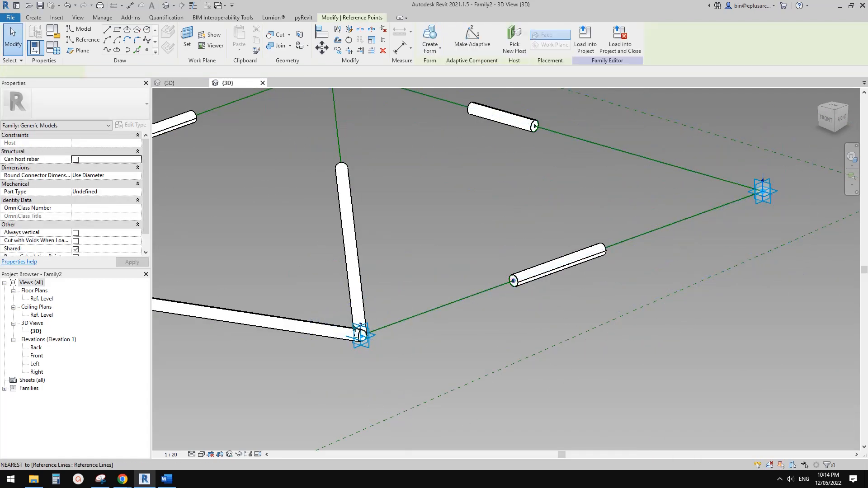
{"action": "middle_click_drag", "start_coordinate": [669, 238], "coordinate": [412, 346], "text": "shift"}
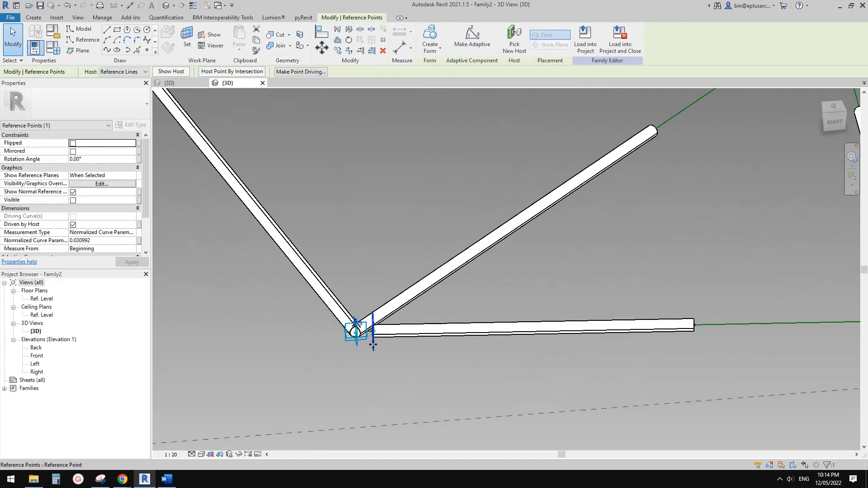
{"action": "middle_click_drag", "start_coordinate": [723, 345], "coordinate": [536, 337], "text": "shift"}
{"action": "scroll", "coordinate": [588, 377], "scroll_direction": "up", "scroll_amount": 2}
{"action": "left_click", "coordinate": [576, 390]}
{"action": "scroll", "coordinate": [576, 391], "scroll_direction": "down", "scroll_amount": 2}
{"action": "left_click_drag", "start_coordinate": [536, 337], "coordinate": [740, 368]}
{"action": "middle_click_drag", "start_coordinate": [812, 244], "coordinate": [792, 246]}
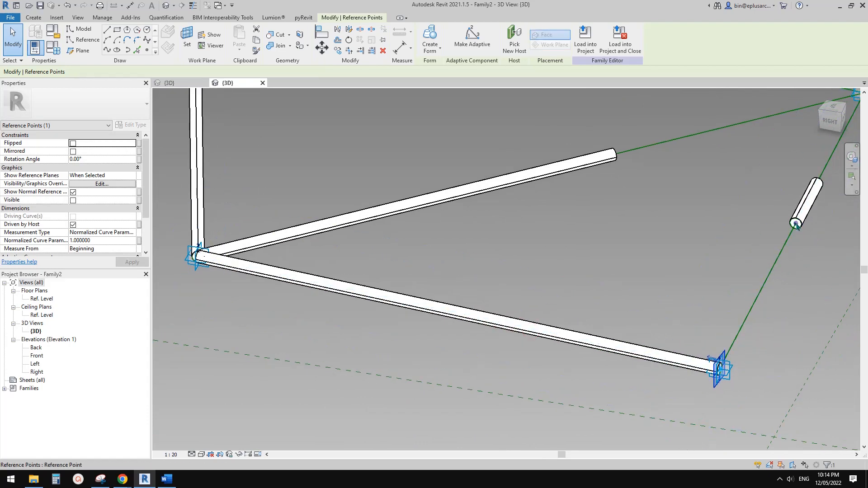
Extend the tube on the line between points 2 and 4 to point 4, and the diagonal tube to point 2.
{"action": "left_click_drag", "start_coordinate": [796, 226], "coordinate": [686, 212]}
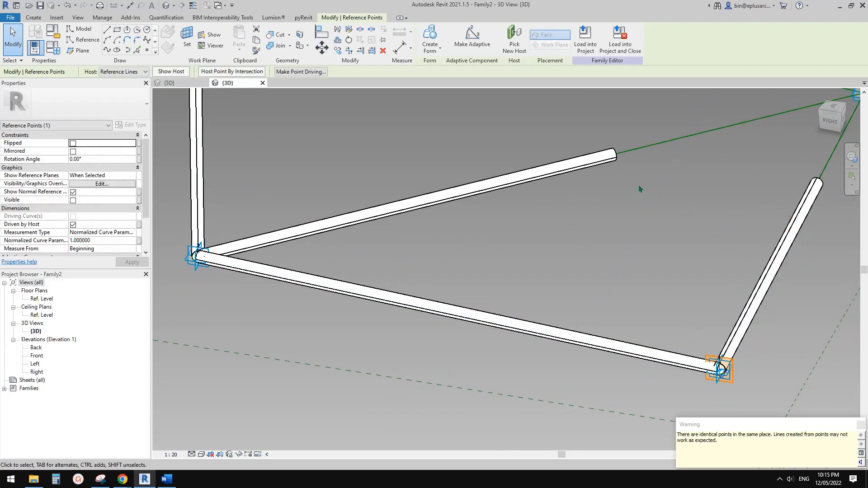
{"action": "left_click", "coordinate": [588, 163]}
{"action": "middle_click_drag", "start_coordinate": [672, 192], "coordinate": [575, 160], "text": "shift"}
{"action": "left_click", "coordinate": [576, 161]}
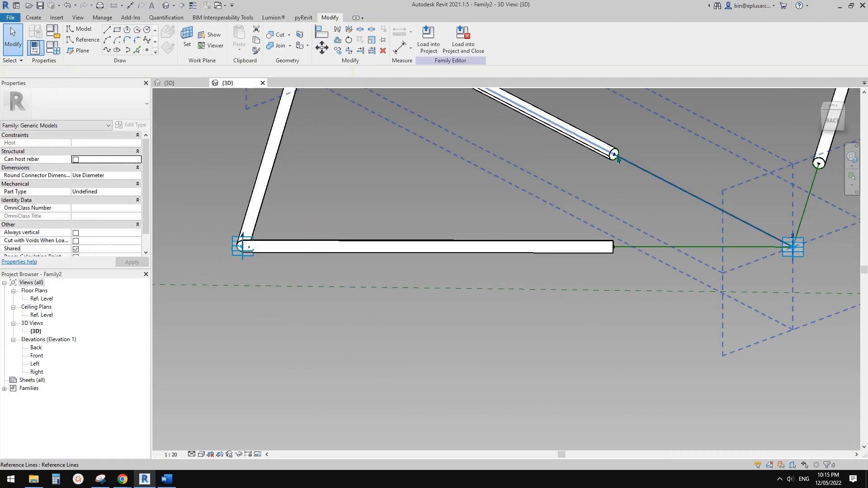
{"action": "left_click_drag", "start_coordinate": [615, 159], "coordinate": [792, 246]}
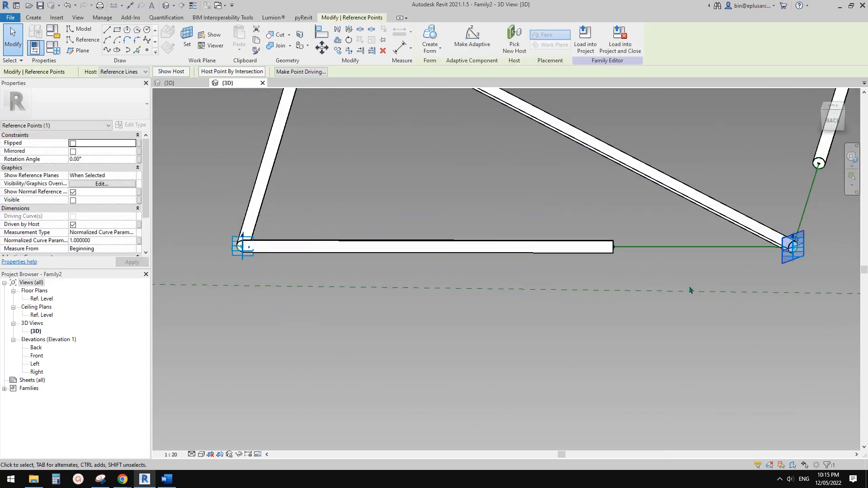
Extend the tubes on the 2–4 and 1–2 lines to adaptive point 2 by moving their open end reference points onto it.
{"action": "middle_click_drag", "start_coordinate": [615, 262], "coordinate": [620, 272], "text": "shift"}
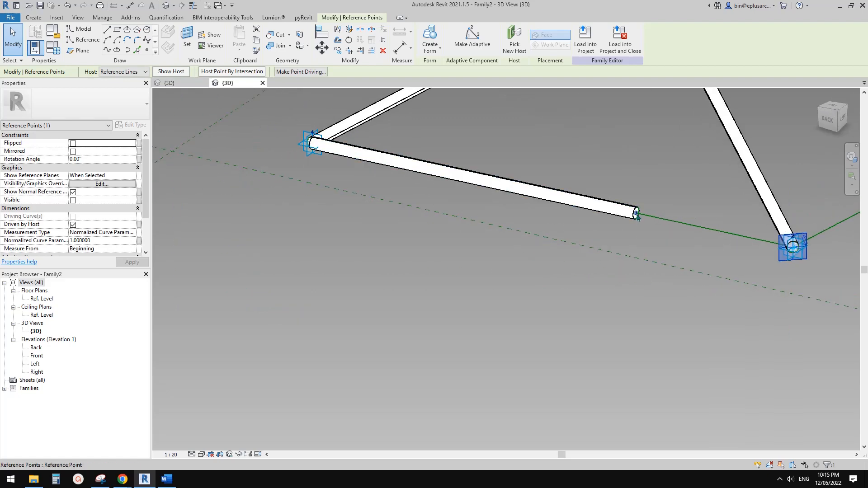
{"action": "left_click_drag", "start_coordinate": [637, 216], "coordinate": [792, 246]}
{"action": "middle_click_drag", "start_coordinate": [835, 258], "coordinate": [635, 330]}
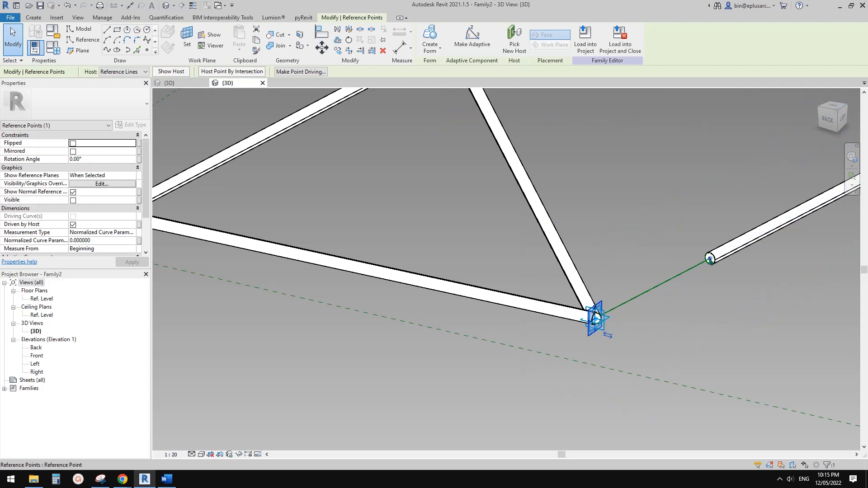
{"action": "left_click_drag", "start_coordinate": [710, 261], "coordinate": [596, 319]}
{"action": "scroll", "coordinate": [624, 310], "scroll_direction": "down", "scroll_amount": 3}
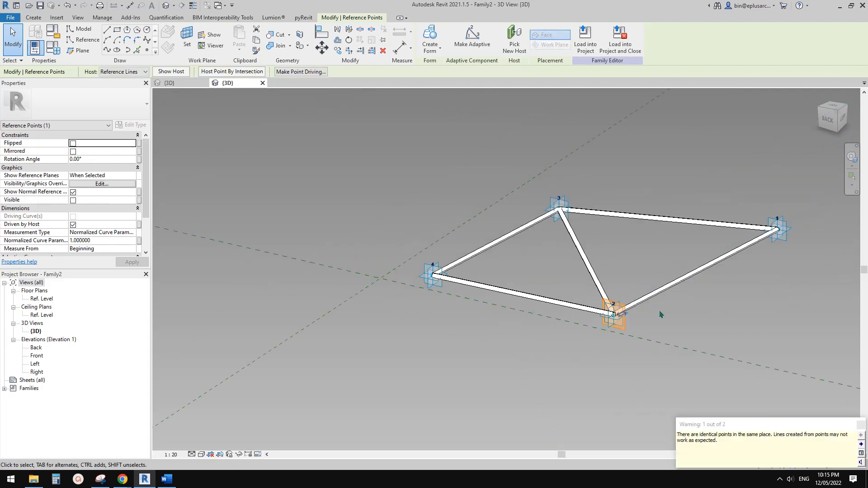
{"action": "middle_click_drag", "start_coordinate": [660, 314], "coordinate": [698, 311], "text": "shift"}
{"action": "left_click", "coordinate": [639, 313]}
{"action": "middle_click_drag", "start_coordinate": [639, 314], "coordinate": [610, 303], "text": "shift"}
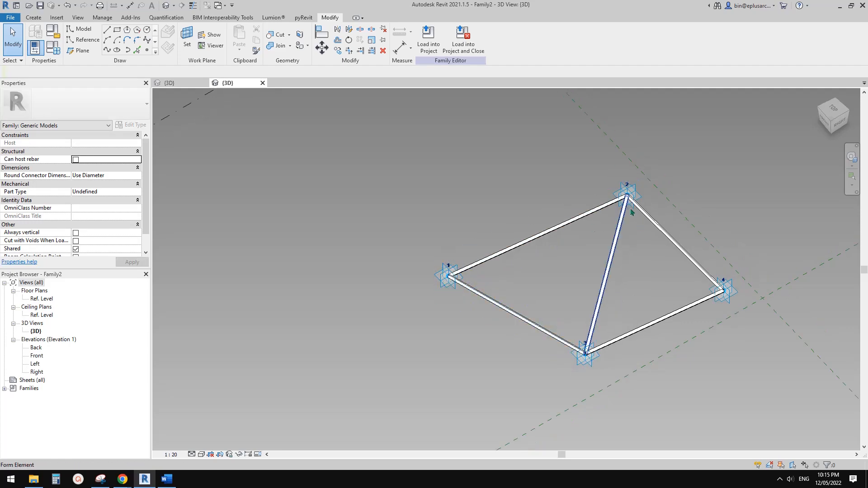
Load the component into Family1 and place one Family2 instance on four divided-path nodes: lower, upper, middle, and lower curve two nodes further along.
{"action": "scroll", "coordinate": [527, 202], "scroll_direction": "up", "scroll_amount": 2}
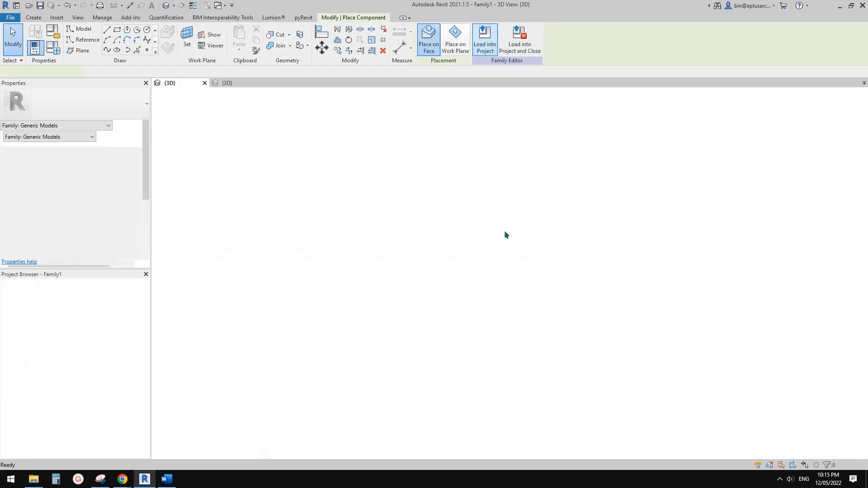
{"action": "scroll", "coordinate": [560, 263], "scroll_direction": "up", "scroll_amount": 6}
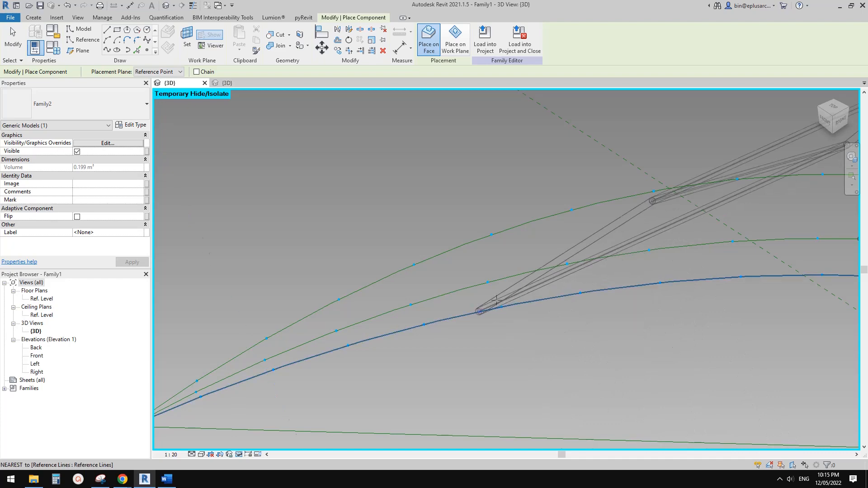
{"action": "middle_click_drag", "start_coordinate": [256, 379], "coordinate": [395, 311]}
{"action": "middle_click_drag", "start_coordinate": [674, 216], "coordinate": [552, 290]}
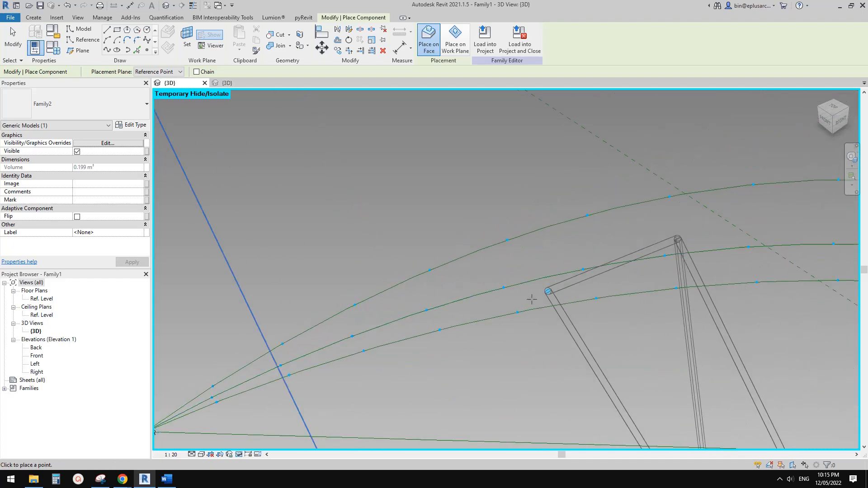
{"action": "left_click", "coordinate": [440, 329]}
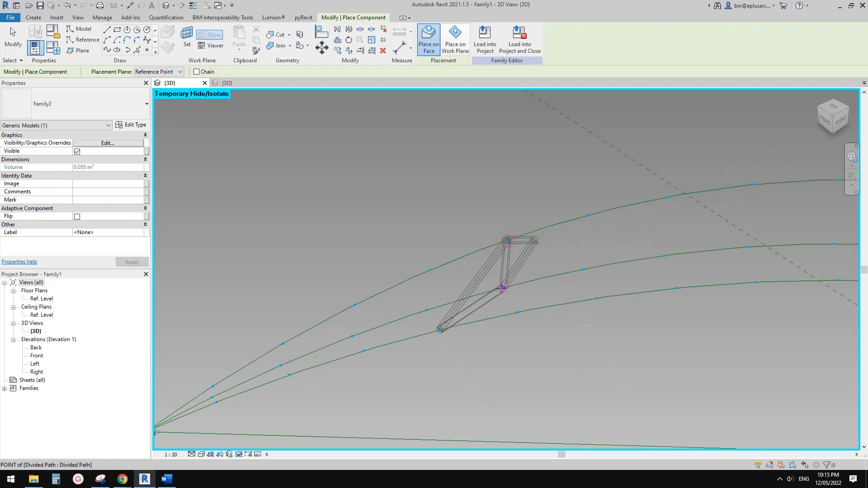
{"action": "left_click", "coordinate": [597, 298]}
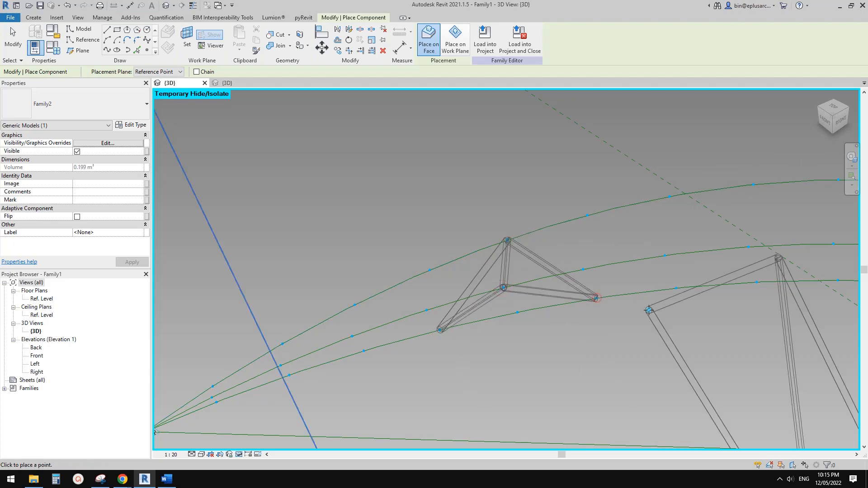
{"action": "key", "text": "Escape"}
{"action": "key", "text": "Escape"}
Try to repeat the placed Family2 component along the divided paths.
{"action": "scroll", "coordinate": [636, 313], "scroll_direction": "down", "scroll_amount": 3}
{"action": "middle_click_drag", "start_coordinate": [617, 342], "coordinate": [539, 306], "text": "shift"}
{"action": "left_click", "coordinate": [551, 292]}
{"action": "left_click", "coordinate": [551, 292]}
{"action": "scroll", "coordinate": [529, 312], "scroll_direction": "up", "scroll_amount": 1}
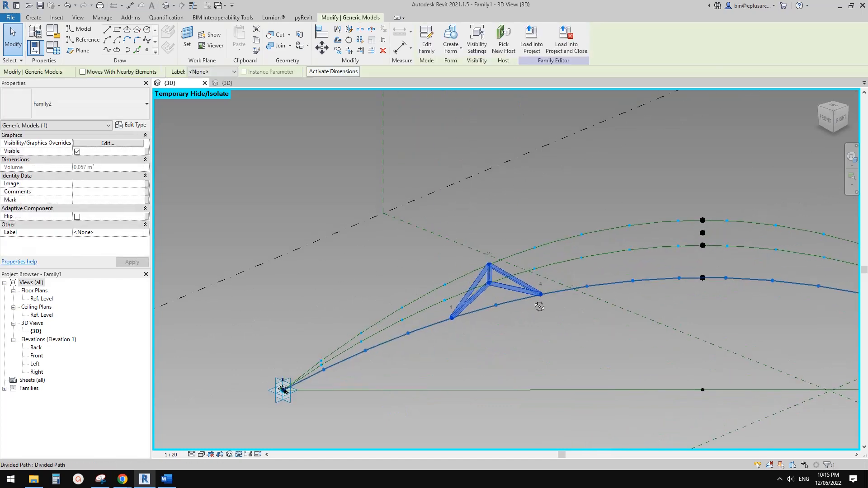
{"action": "left_click", "coordinate": [360, 51]}
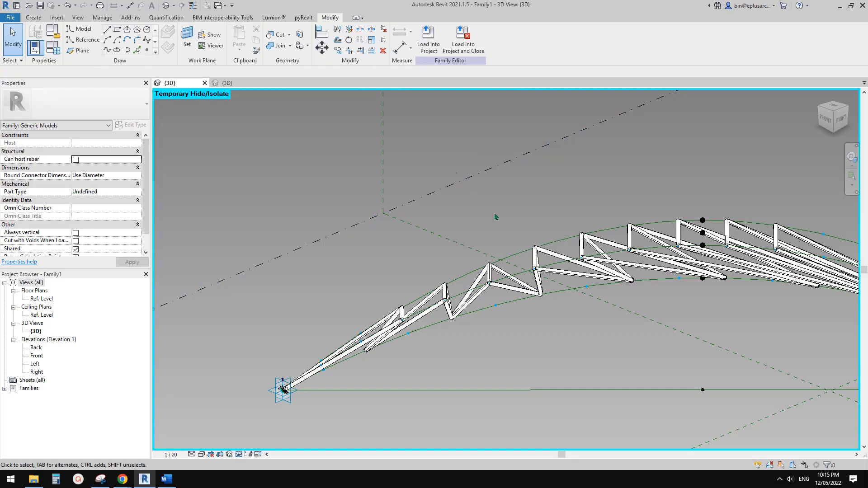
Inspect the repeated truss members along the arch and undo the repeat.
{"action": "scroll", "coordinate": [496, 217], "scroll_direction": "down", "scroll_amount": 2}
{"action": "middle_click_drag", "start_coordinate": [656, 275], "coordinate": [616, 192]}
{"action": "middle_click_drag", "start_coordinate": [611, 249], "coordinate": [572, 298], "text": "shift"}
{"action": "scroll", "coordinate": [481, 260], "scroll_direction": "up", "scroll_amount": 2}
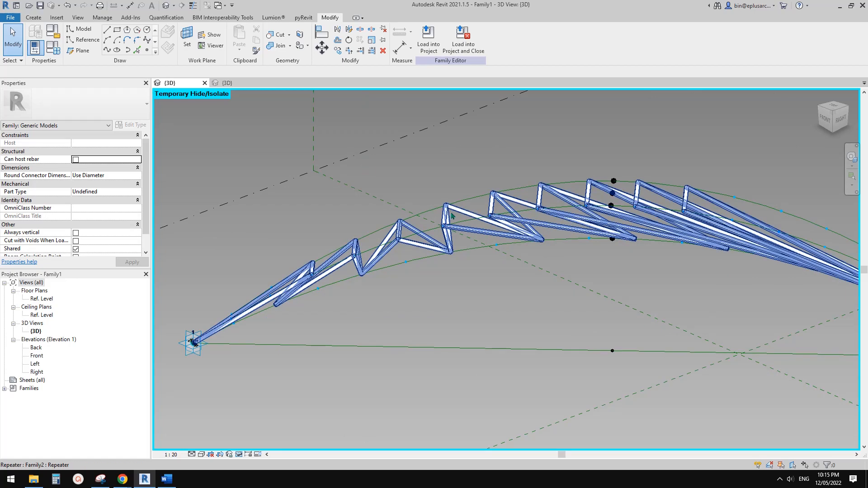
{"action": "scroll", "coordinate": [466, 215], "scroll_direction": "down", "scroll_amount": 1}
{"action": "middle_click_drag", "start_coordinate": [467, 215], "coordinate": [545, 218]}
{"action": "key", "text": "ctrl+z"}
{"action": "scroll", "coordinate": [548, 189], "scroll_direction": "up", "scroll_amount": 1}
{"action": "middle_click_drag", "start_coordinate": [548, 189], "coordinate": [564, 225]}
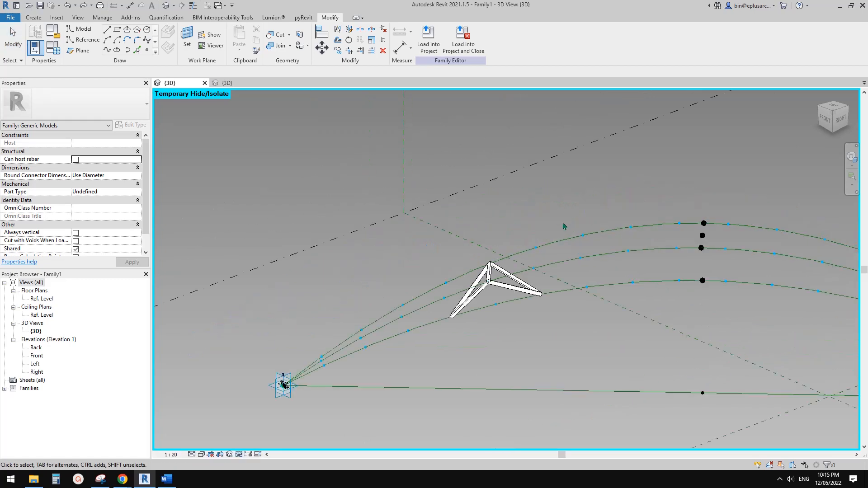
Place a second Family2 instance on four divided-path nodes, starting at the first instance's far lower node and continuing the zigzag pattern.
{"action": "left_click", "coordinate": [528, 295]}
{"action": "middle_click_drag", "start_coordinate": [561, 315], "coordinate": [575, 343], "text": "shift"}
{"action": "scroll", "coordinate": [564, 291], "scroll_direction": "up", "scroll_amount": 1}
{"action": "middle_click_drag", "start_coordinate": [564, 291], "coordinate": [523, 304]}
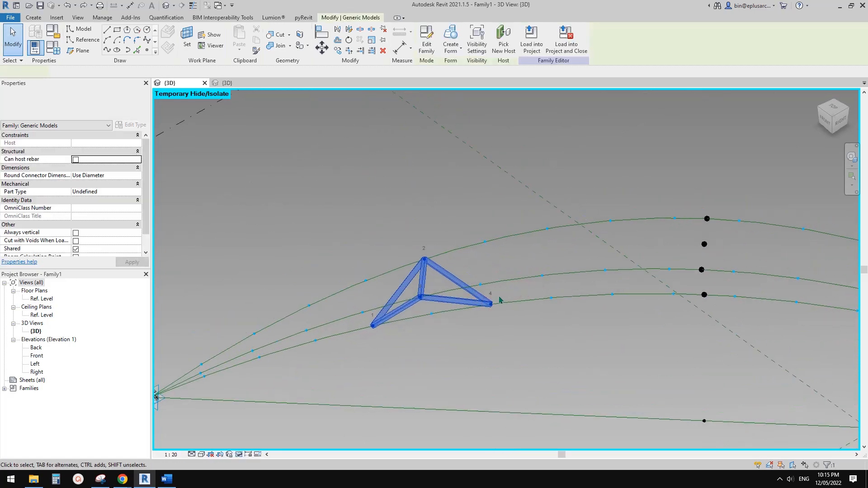
{"action": "middle_click_drag", "start_coordinate": [453, 268], "coordinate": [452, 262]}
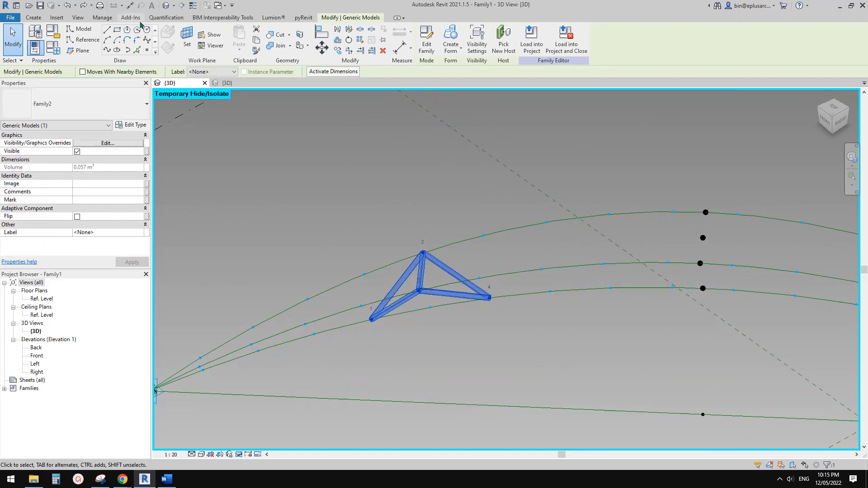
{"action": "left_click", "coordinate": [40, 18]}
{"action": "left_click", "coordinate": [242, 39]}
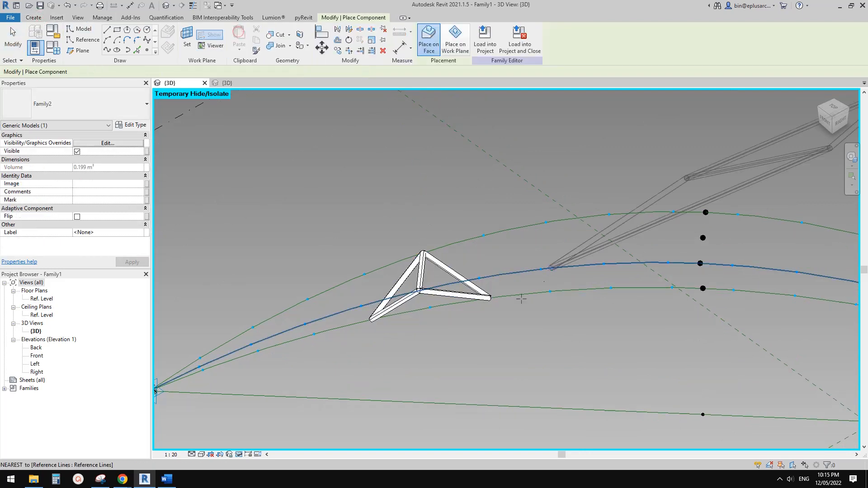
{"action": "middle_click_drag", "start_coordinate": [507, 313], "coordinate": [445, 307], "text": "shift"}
{"action": "scroll", "coordinate": [494, 294], "scroll_direction": "up", "scroll_amount": 8}
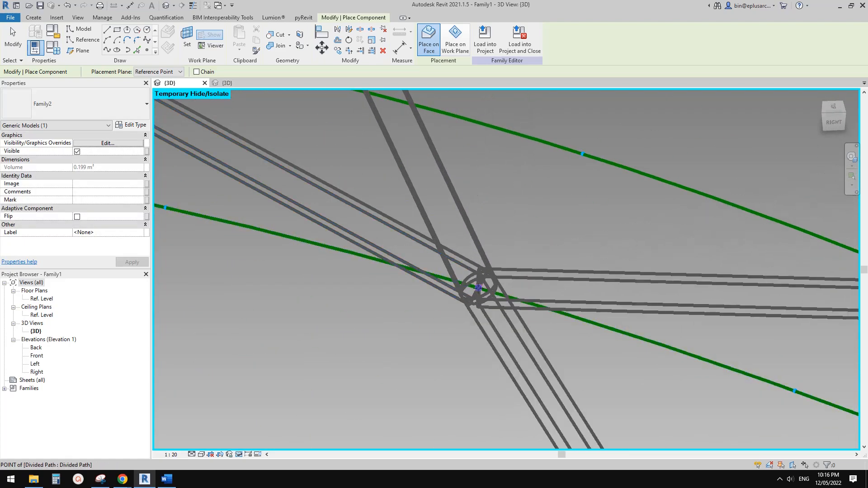
{"action": "left_click", "coordinate": [477, 288]}
{"action": "scroll", "coordinate": [498, 306], "scroll_direction": "down", "scroll_amount": 9}
{"action": "middle_click_drag", "start_coordinate": [499, 307], "coordinate": [570, 326], "text": "shift"}
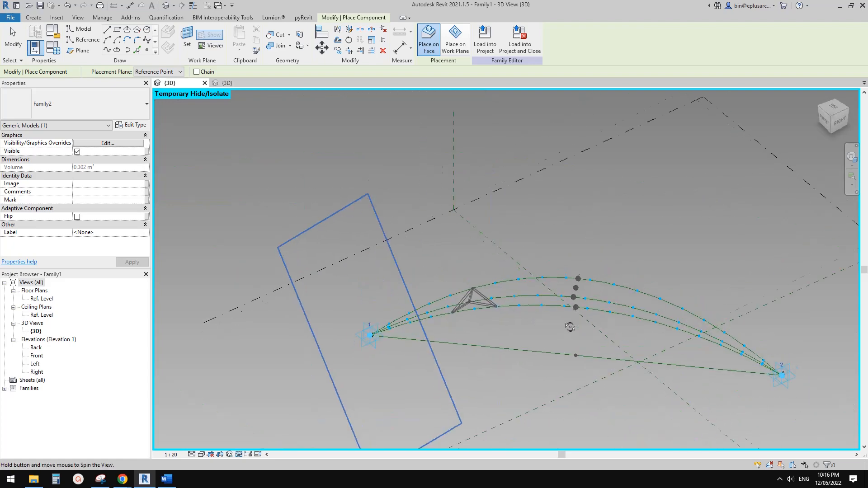
{"action": "scroll", "coordinate": [513, 283], "scroll_direction": "up", "scroll_amount": 4}
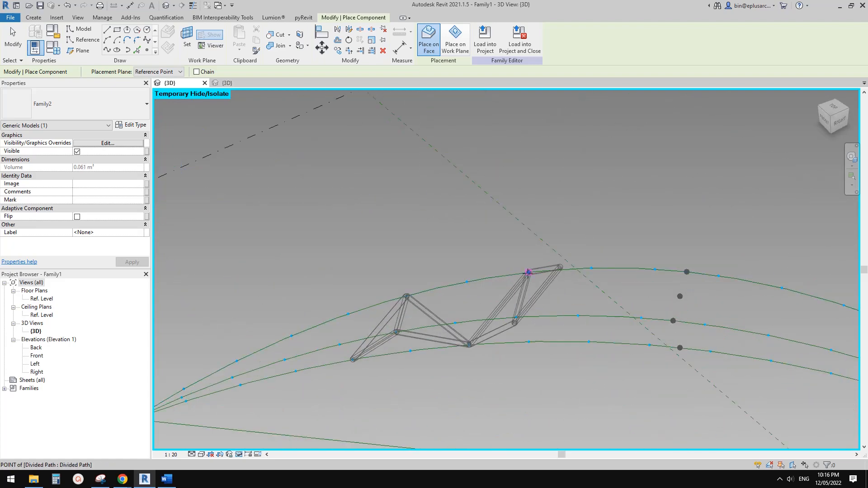
{"action": "left_click", "coordinate": [528, 273]}
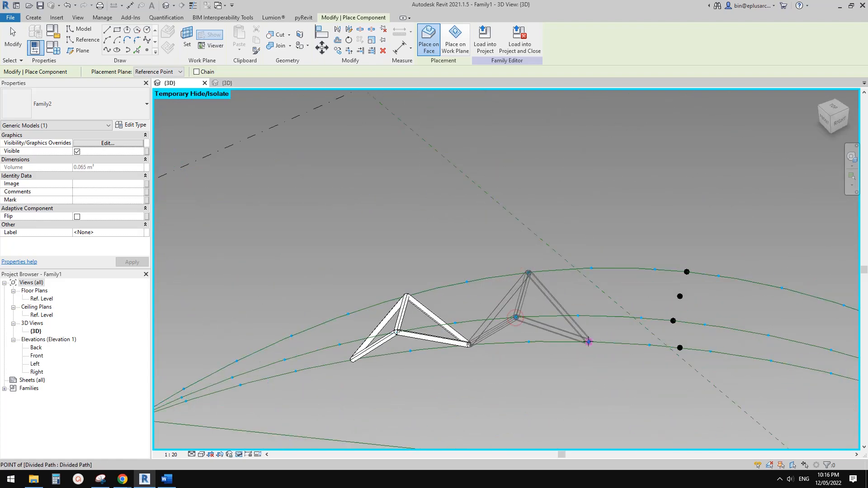
{"action": "left_click", "coordinate": [502, 336]}
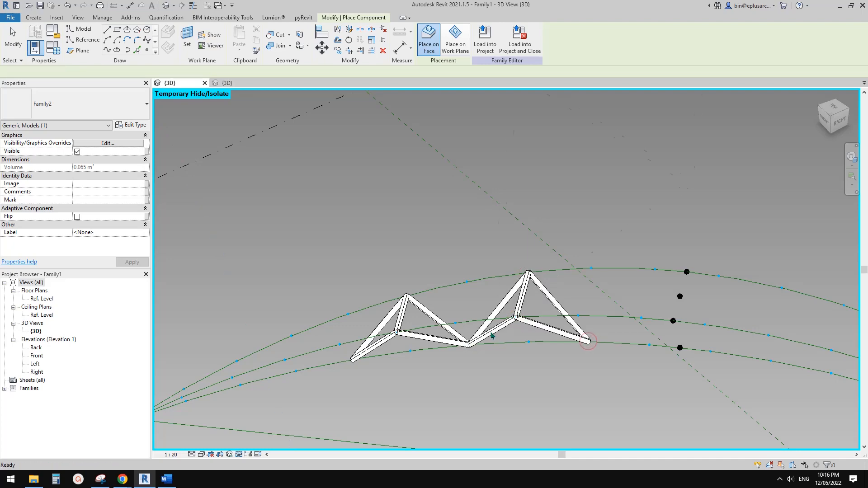
Repeat the two Family2 instances together along the divided paths and restore the temporarily hidden arch tubes.
{"action": "left_click", "coordinate": [438, 344]}
{"action": "left_click", "coordinate": [490, 331], "text": "ctrl"}
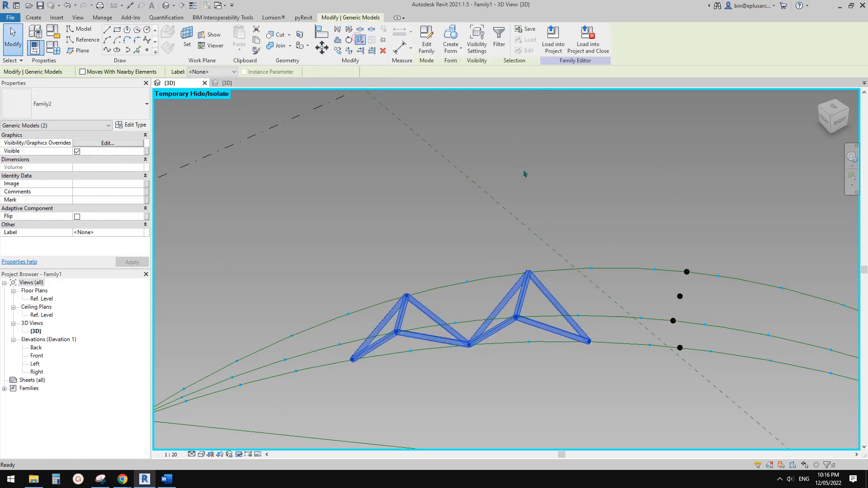
{"action": "scroll", "coordinate": [527, 230], "scroll_direction": "down", "scroll_amount": 4}
{"action": "middle_click_drag", "start_coordinate": [529, 240], "coordinate": [720, 169], "text": "shift"}
{"action": "key", "text": "r"}
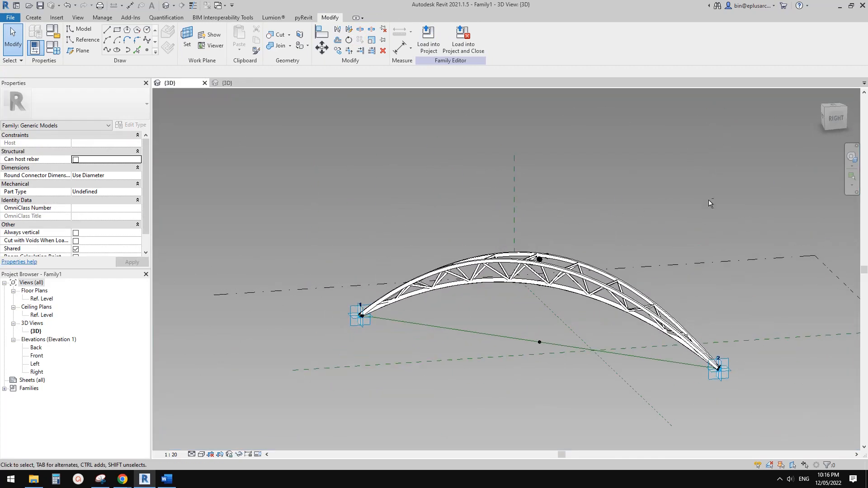
{"action": "middle_click_drag", "start_coordinate": [709, 203], "coordinate": [597, 287], "text": "shift"}
{"action": "scroll", "coordinate": [617, 294], "scroll_direction": "up", "scroll_amount": 1}
{"action": "scroll", "coordinate": [563, 230], "scroll_direction": "up", "scroll_amount": 1}
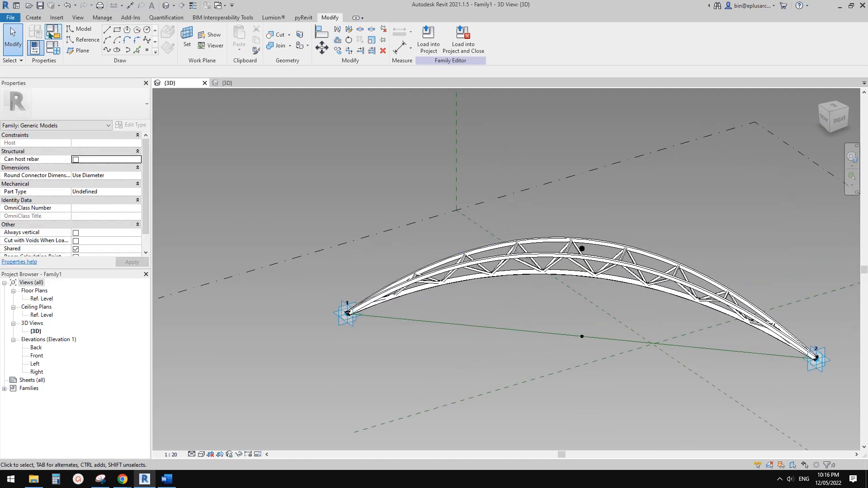
Create a new project from the defaultAUSENU template.
{"action": "left_click", "coordinate": [11, 18]}
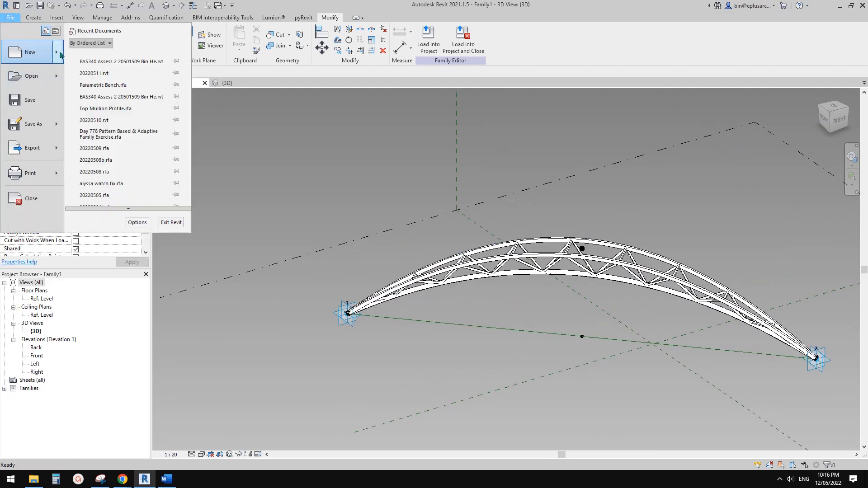
{"action": "mouse_move", "coordinate": [60, 54]}
{"action": "left_click", "coordinate": [105, 59]}
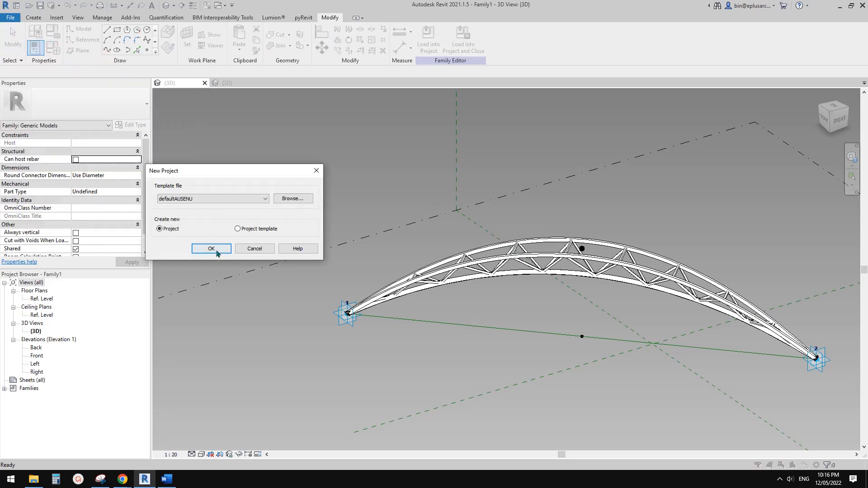
{"action": "left_click", "coordinate": [216, 252]}
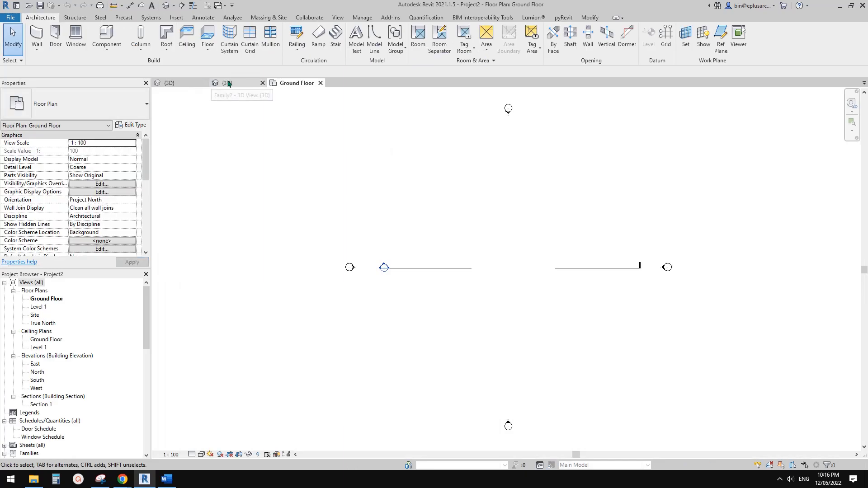
Load the Family1 truss family into Project2.
{"action": "left_click", "coordinate": [228, 84]}
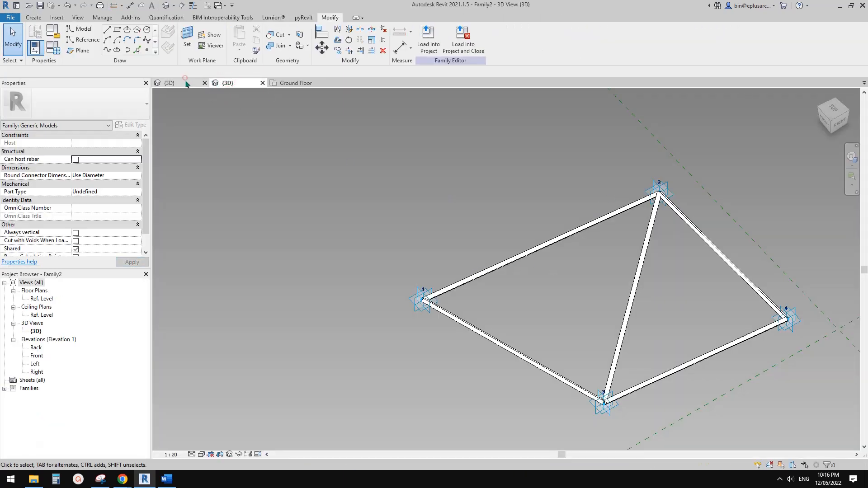
{"action": "left_click", "coordinate": [186, 83]}
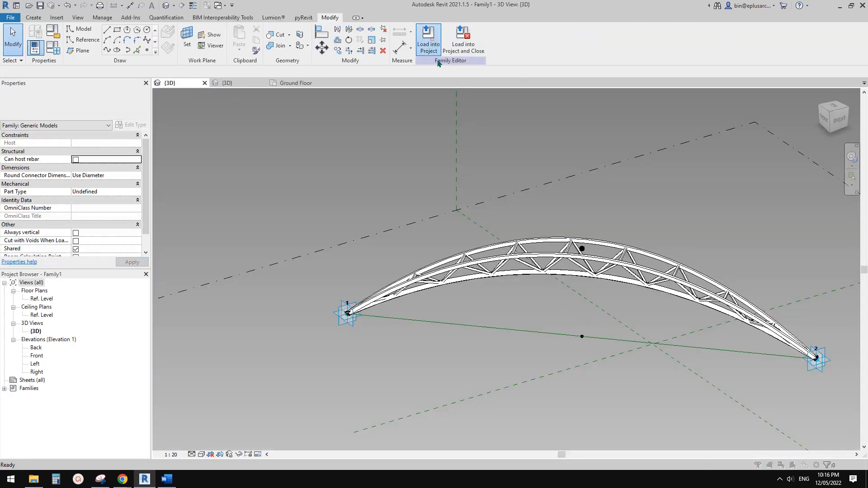
{"action": "left_click", "coordinate": [431, 40]}
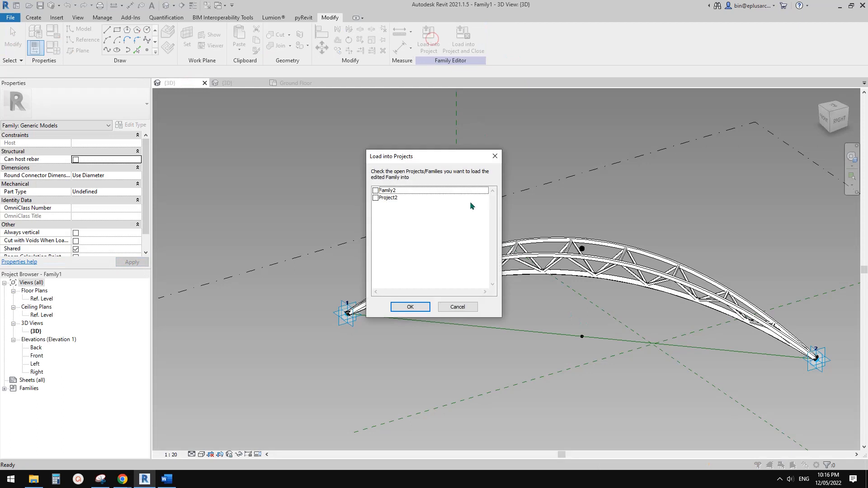
{"action": "left_click", "coordinate": [416, 308]}
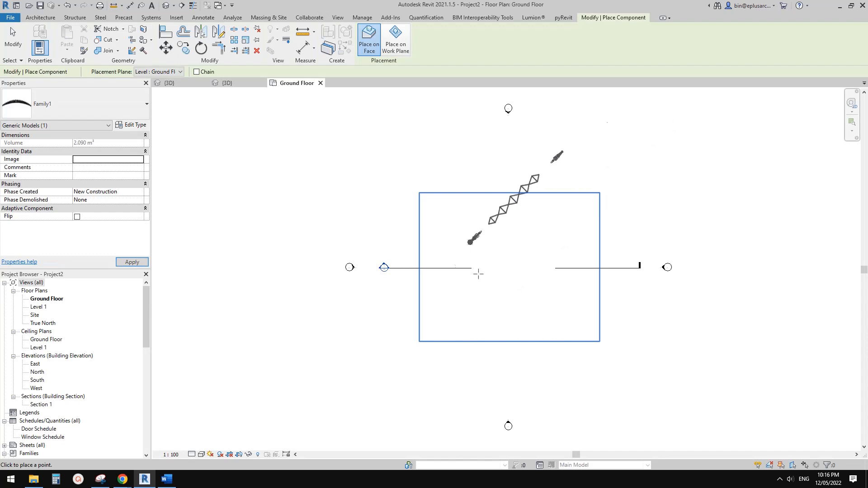
Place one Family1 truss in the project's default 3D view, setting both adaptive points on the Ground Floor level.
{"action": "left_click", "coordinate": [167, 5]}
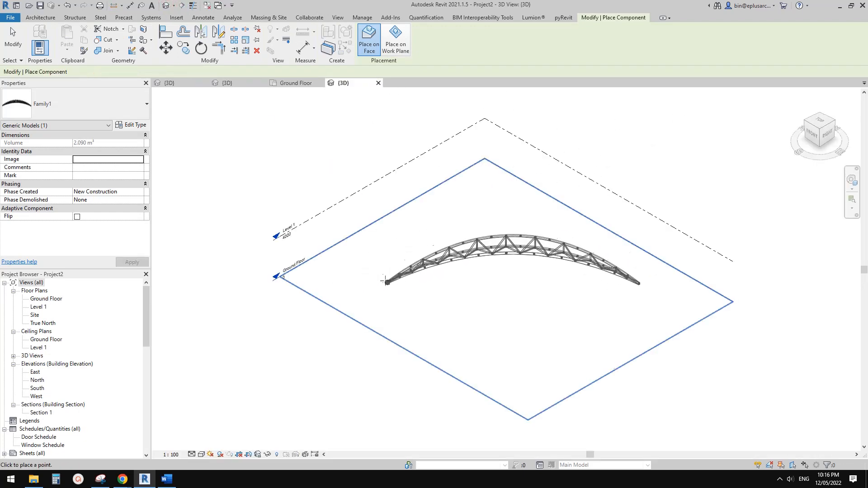
{"action": "left_click", "coordinate": [338, 284]}
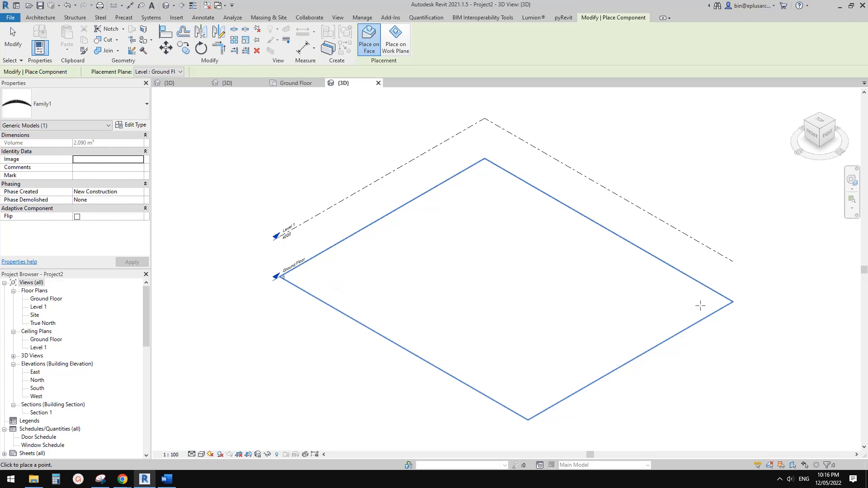
{"action": "left_click", "coordinate": [637, 363]}
{"action": "key", "text": "Escape"}
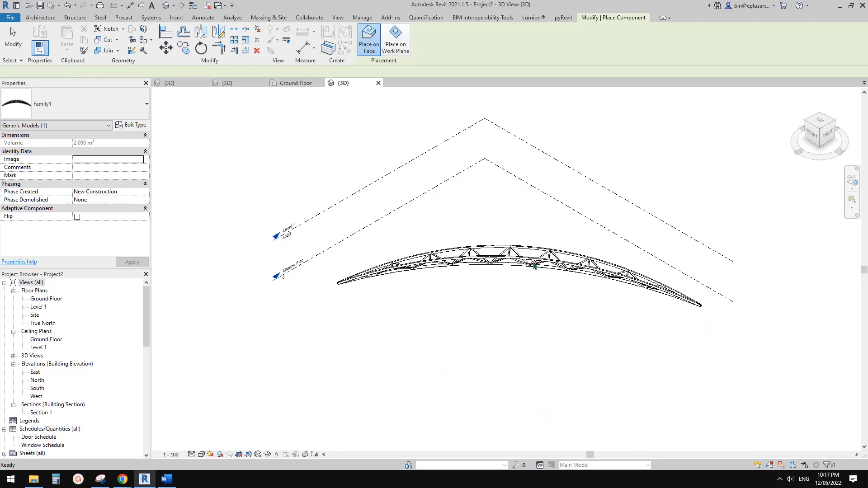
Set the placed truss's type parameter H to 4500 and apply it.
{"action": "left_click", "coordinate": [535, 266]}
{"action": "middle_click_drag", "start_coordinate": [552, 298], "coordinate": [533, 296], "text": "shift"}
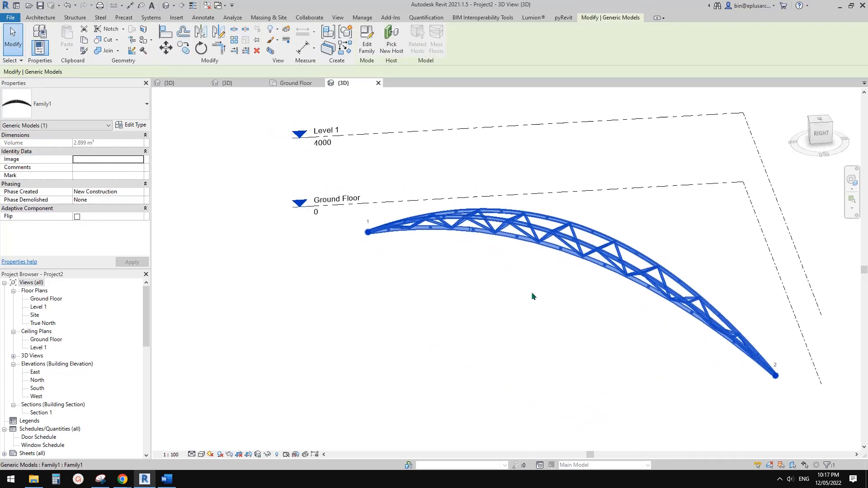
{"action": "middle_click_drag", "start_coordinate": [483, 272], "coordinate": [496, 280]}
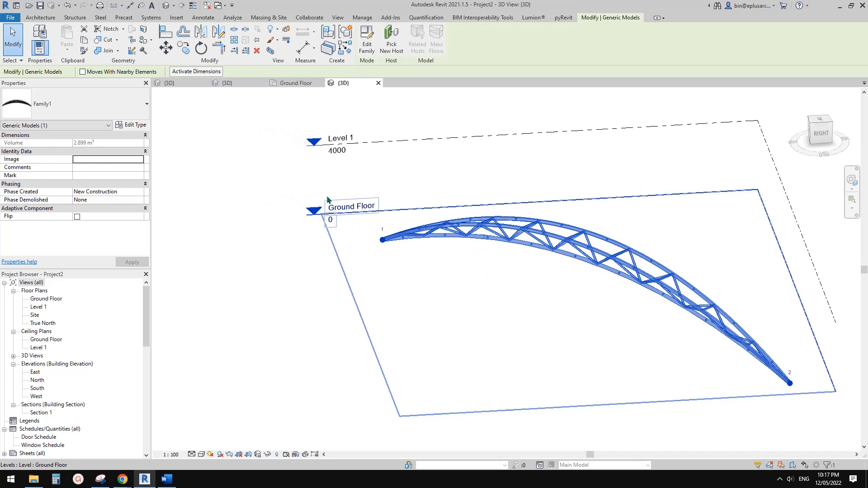
{"action": "left_click", "coordinate": [134, 125]}
{"action": "left_click_drag", "start_coordinate": [322, 47], "coordinate": [235, 59]}
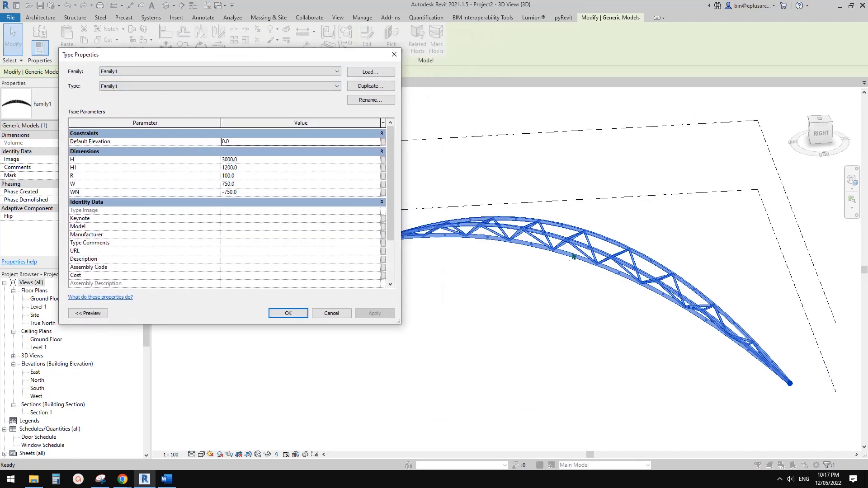
{"action": "left_click", "coordinate": [262, 160]}
{"action": "type", "text": "45"}
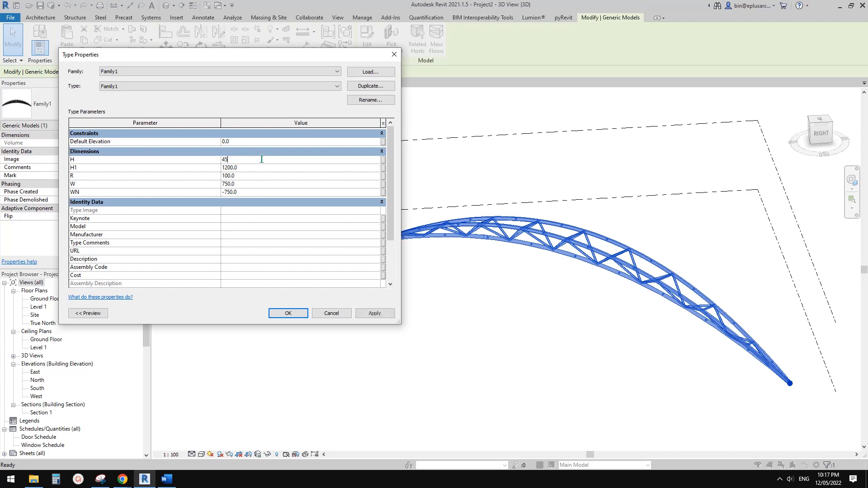
{"action": "type", "text": "00.0"}
{"action": "key", "text": "BackSpace"}
{"action": "left_click", "coordinate": [372, 311]}
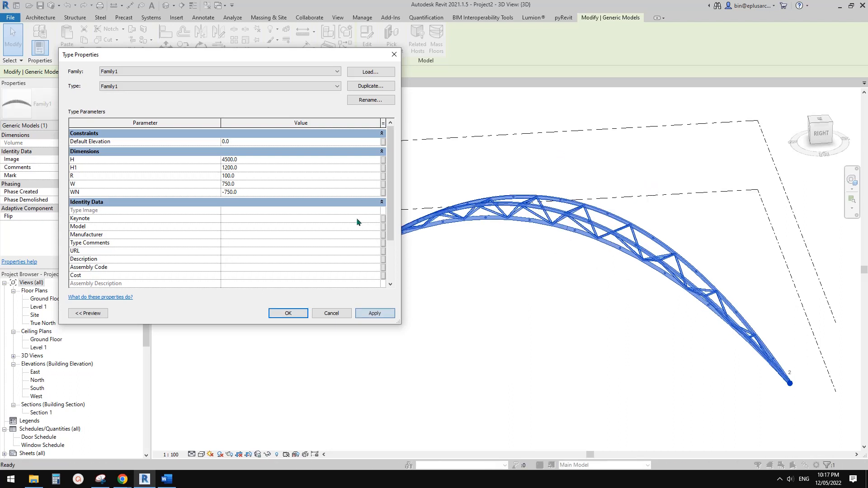
Set the truss's type parameter R to 120 and accept the type properties.
{"action": "left_click", "coordinate": [251, 177]}
{"action": "type", "text": "120"}
{"action": "left_click", "coordinate": [381, 311]}
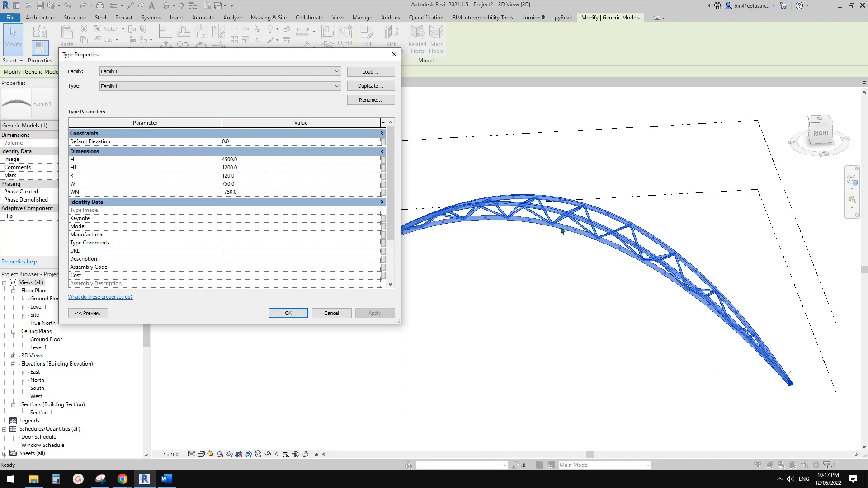
{"action": "left_click", "coordinate": [297, 316]}
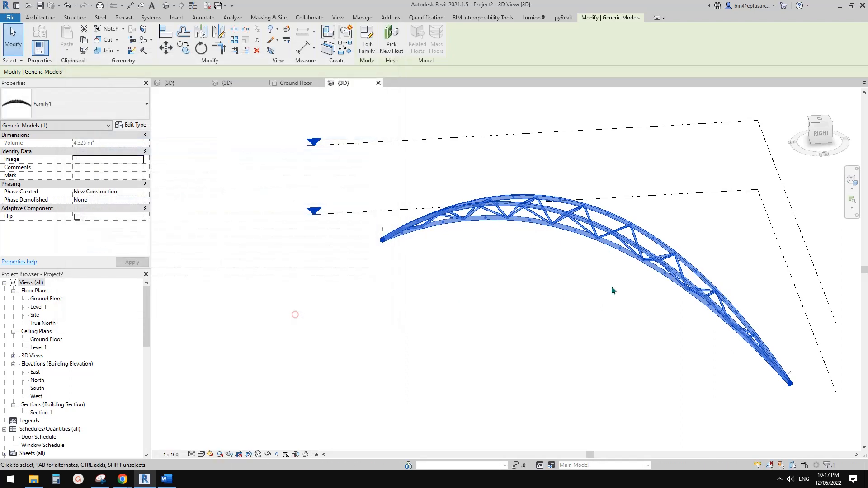
Open the placed truss's family for editing and temporarily hide its upper, middle and lower arched chord tubes.
{"action": "middle_click_drag", "start_coordinate": [613, 290], "coordinate": [578, 249], "text": "shift"}
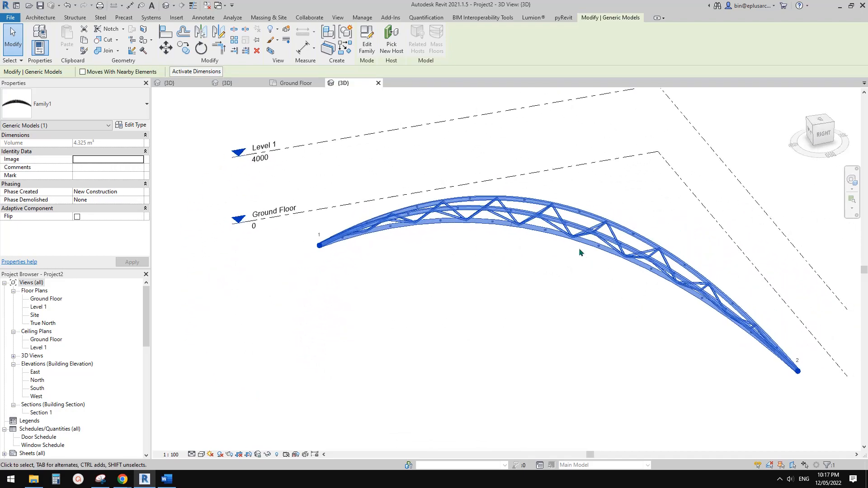
{"action": "scroll", "coordinate": [577, 248], "scroll_direction": "up", "scroll_amount": 2}
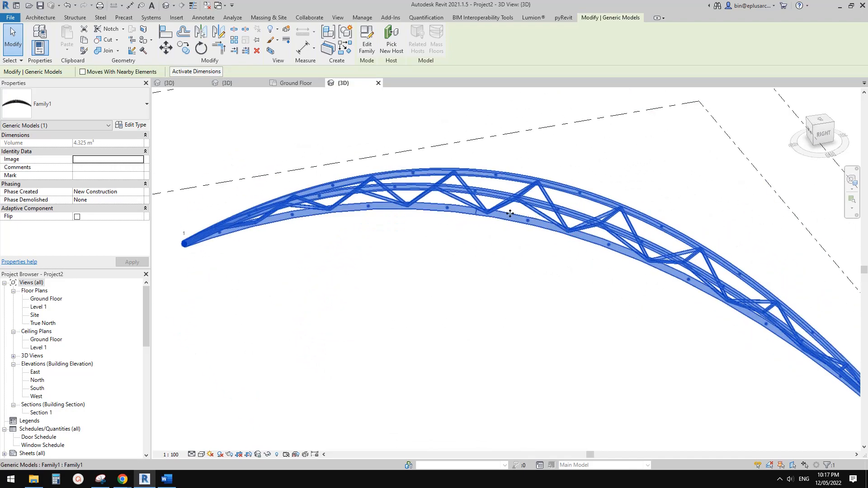
{"action": "left_click", "coordinate": [366, 46]}
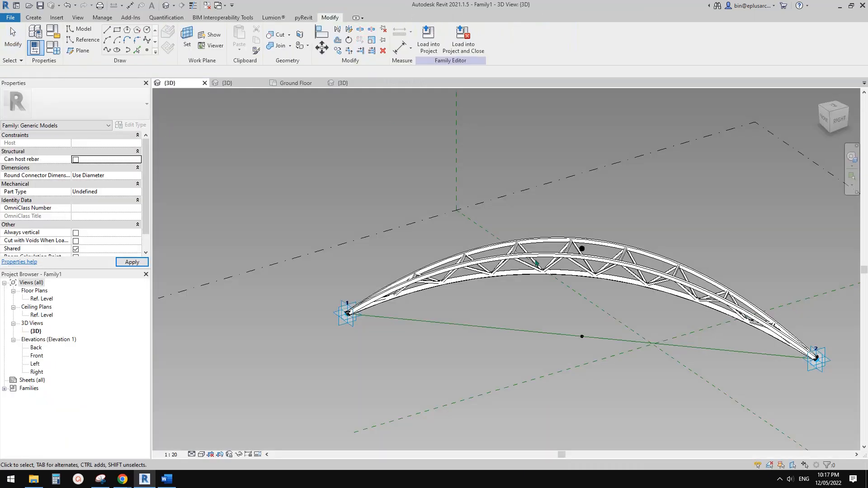
{"action": "scroll", "coordinate": [592, 280], "scroll_direction": "up", "scroll_amount": 3}
{"action": "left_click", "coordinate": [564, 275]}
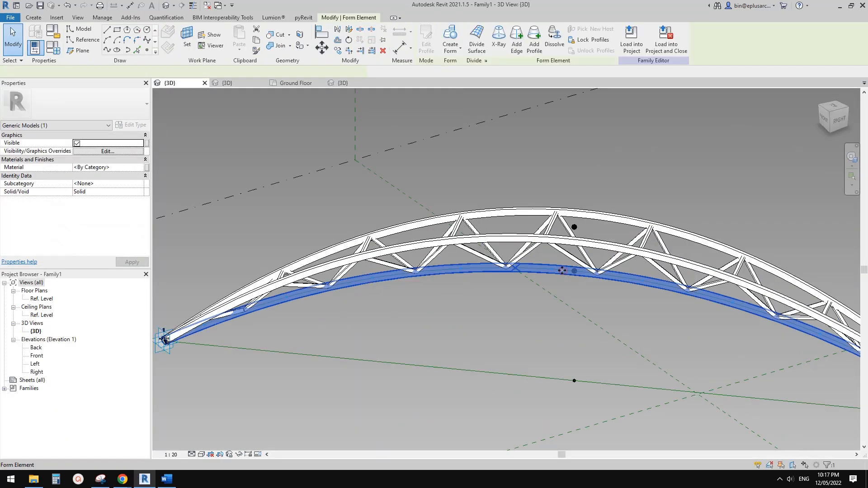
{"action": "key", "text": "h"}
{"action": "key", "text": "h"}
{"action": "left_click", "coordinate": [515, 242]}
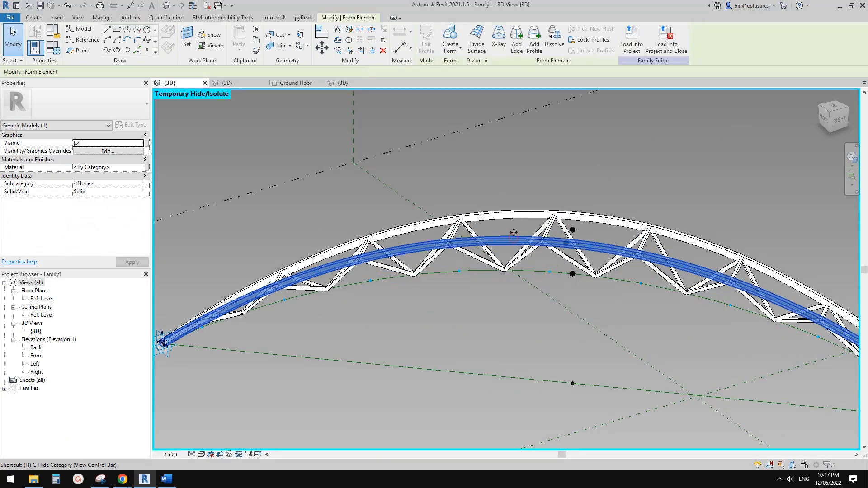
{"action": "left_click", "coordinate": [538, 245]}
{"action": "key", "text": "h"}
{"action": "key", "text": "h"}
{"action": "key", "text": "Escape"}
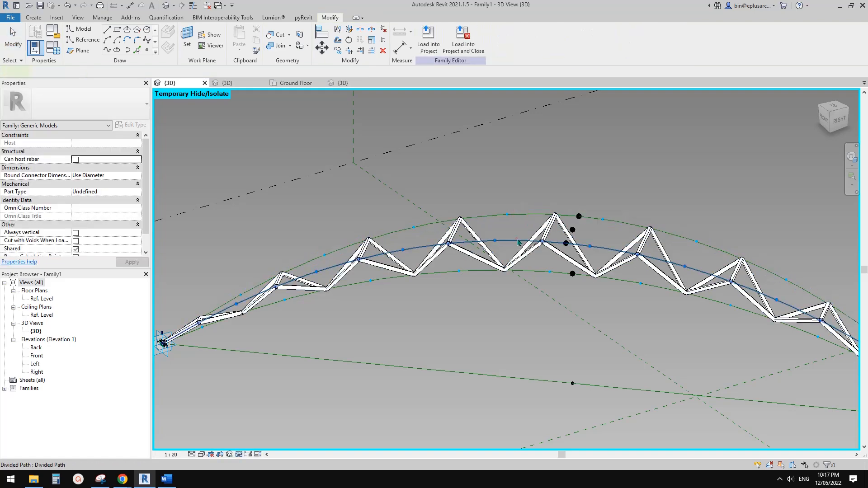
Select the three divided paths of the truss and examine the layout options available for their nodes.
{"action": "left_click", "coordinate": [521, 214]}
{"action": "left_click", "coordinate": [539, 272], "text": "ctrl"}
{"action": "left_click", "coordinate": [542, 271], "text": "ctrl"}
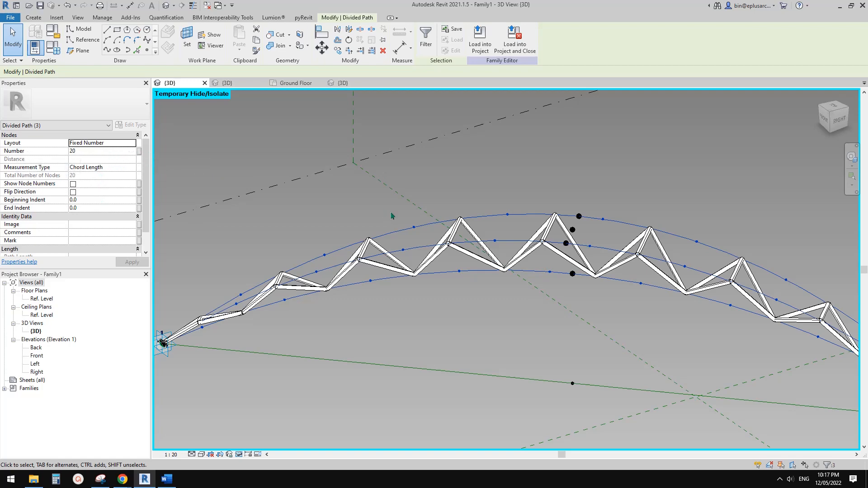
{"action": "middle_click_drag", "start_coordinate": [441, 278], "coordinate": [449, 251]}
{"action": "middle_click_drag", "start_coordinate": [527, 252], "coordinate": [557, 252]}
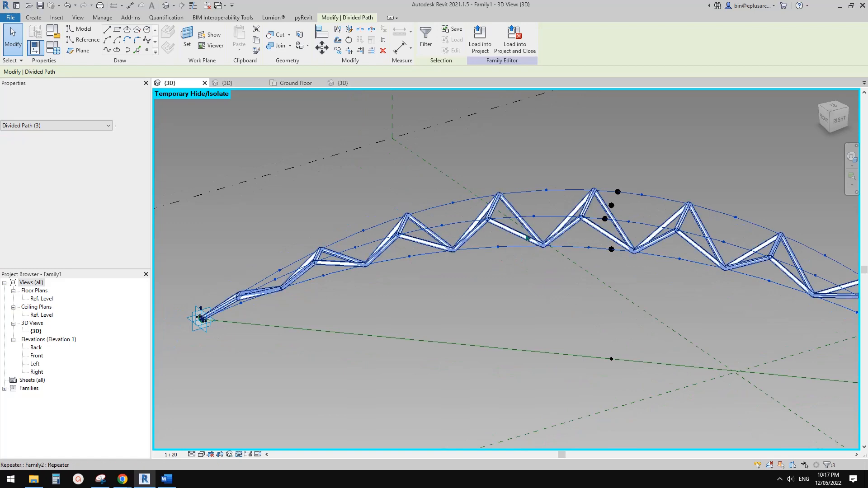
{"action": "scroll", "coordinate": [527, 238], "scroll_direction": "down", "scroll_amount": 2}
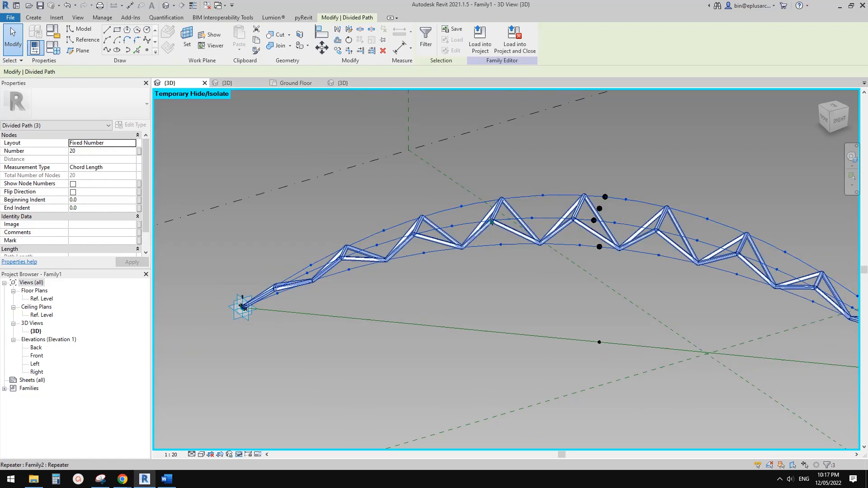
{"action": "middle_click_drag", "start_coordinate": [535, 245], "coordinate": [466, 218], "text": "shift"}
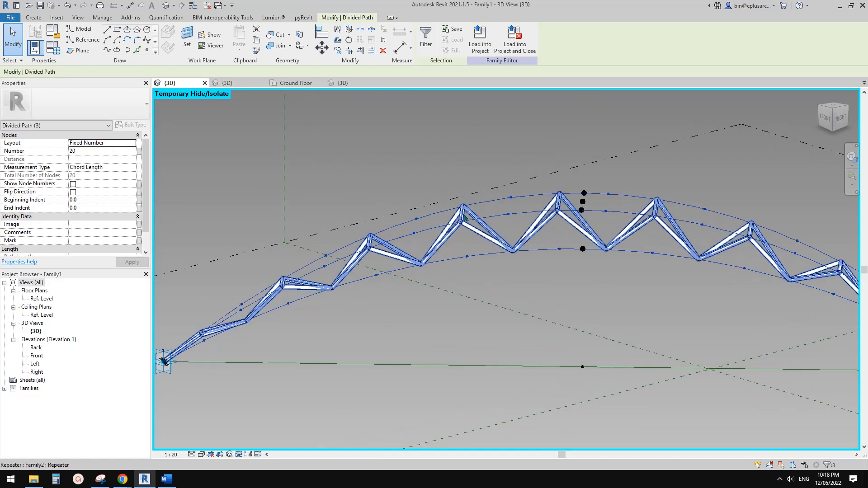
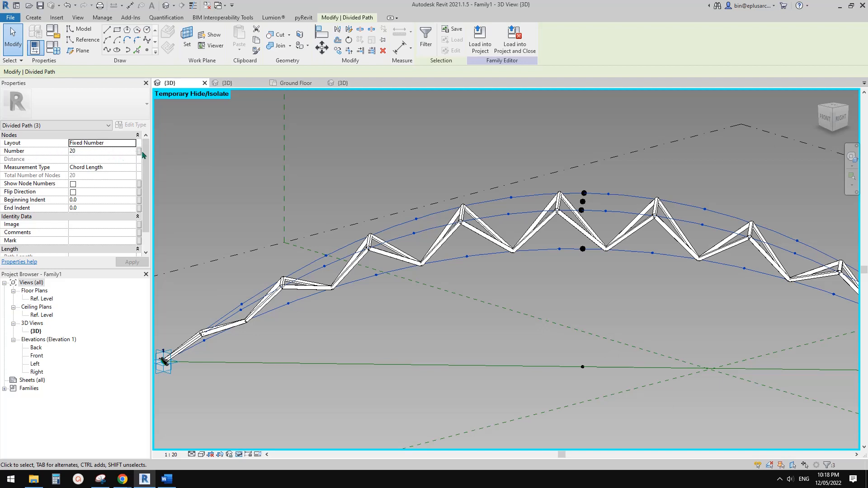
{"action": "left_click", "coordinate": [132, 143]}
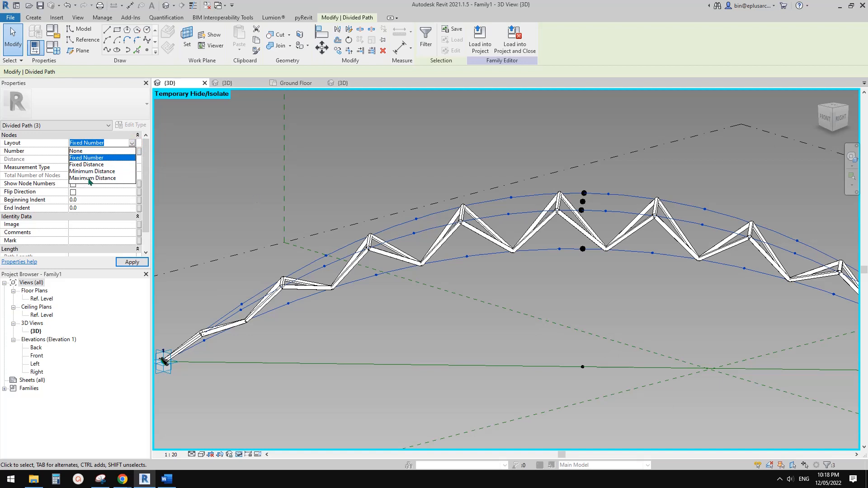
{"action": "left_click", "coordinate": [371, 210]}
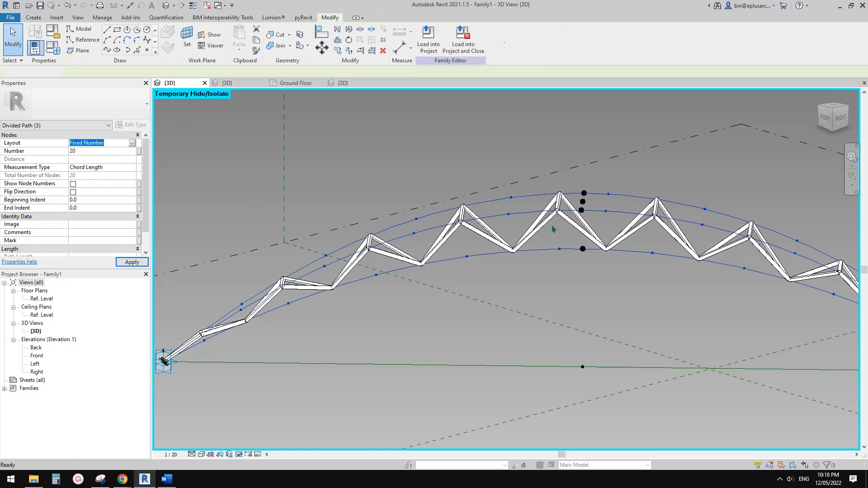
Restore the temporarily hidden chord tubes and fit the complete arched truss in the family's 3D view.
{"action": "scroll", "coordinate": [552, 229], "scroll_direction": "down", "scroll_amount": 2}
{"action": "middle_click_drag", "start_coordinate": [552, 229], "coordinate": [550, 241]}
{"action": "key", "text": "h"}
{"action": "key", "text": "r"}
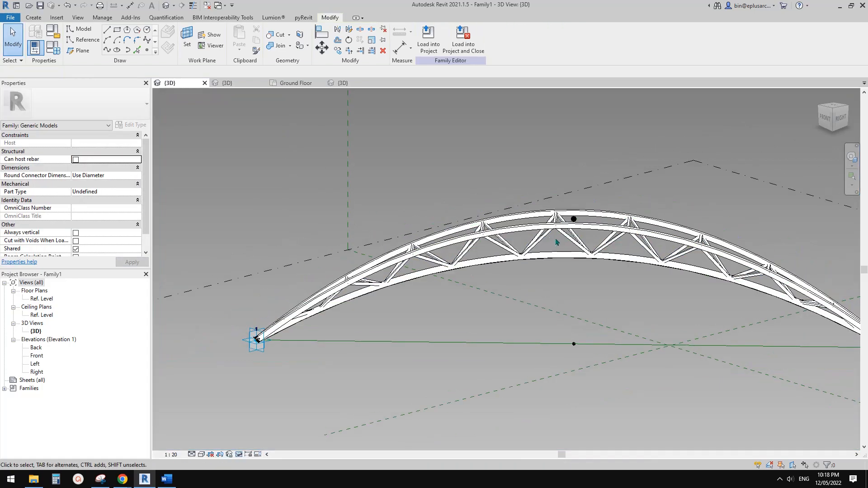
{"action": "middle_click_drag", "start_coordinate": [645, 273], "coordinate": [551, 267], "text": "shift"}
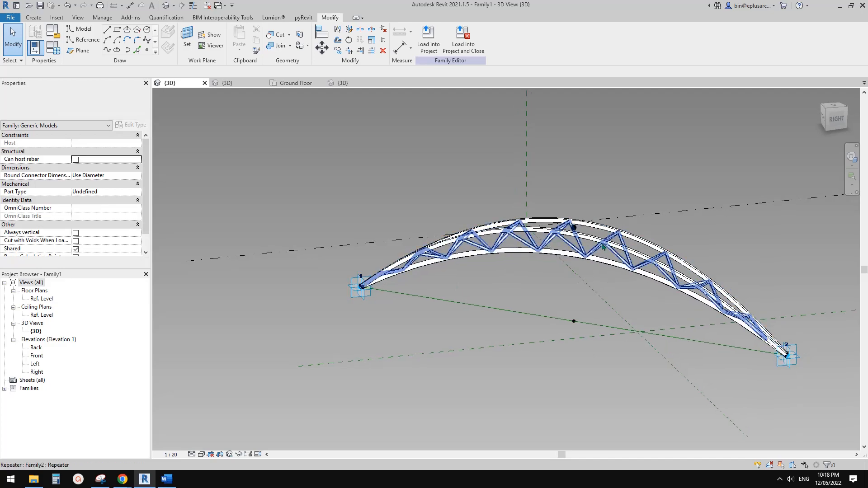
{"action": "scroll", "coordinate": [613, 275], "scroll_direction": "up", "scroll_amount": 4}
{"action": "middle_click_drag", "start_coordinate": [613, 275], "coordinate": [615, 283], "text": "shift"}
{"action": "key", "text": "z"}
{"action": "key", "text": "f"}
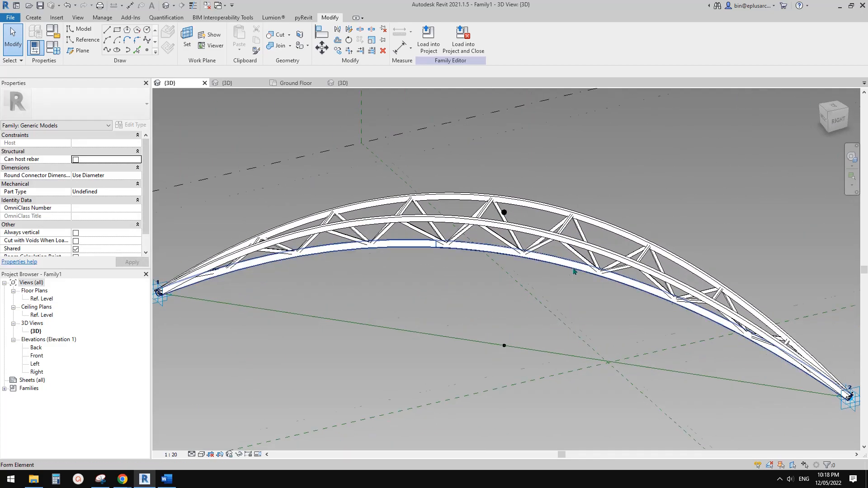
Close the inactive views, keeping one 3D view open for each document.
{"action": "left_click", "coordinate": [206, 7]}
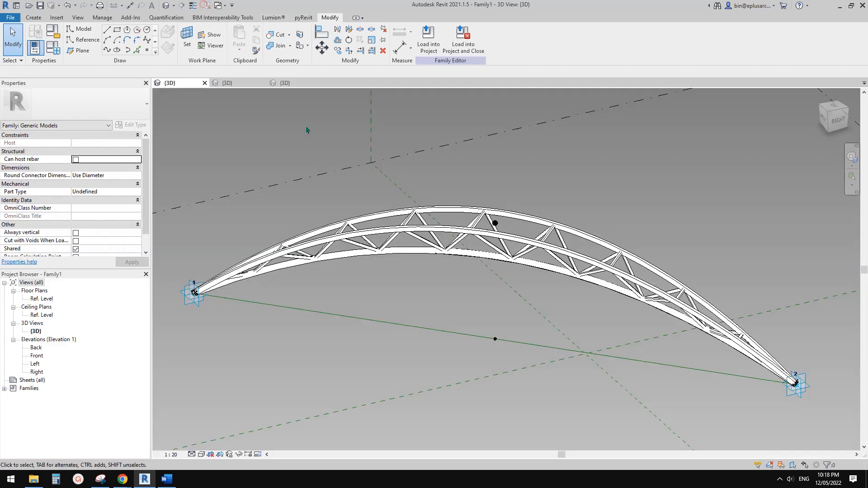
{"action": "left_click", "coordinate": [240, 80]}
{"action": "left_click", "coordinate": [179, 82]}
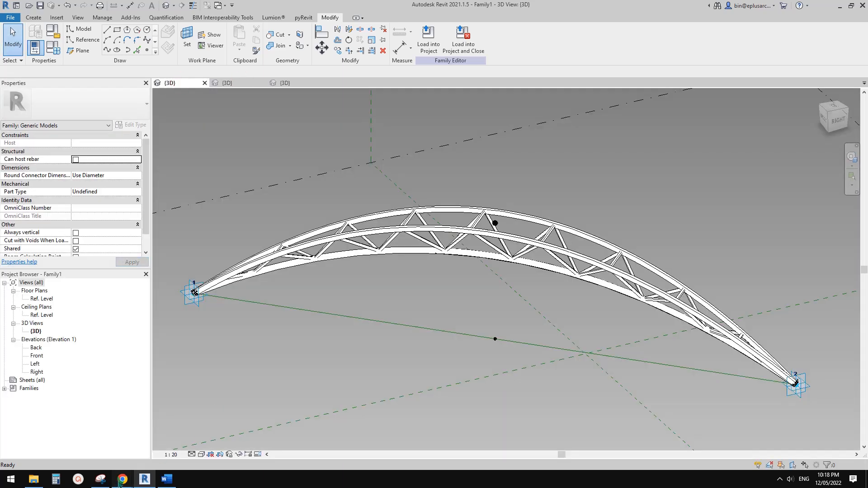
Switch to Chrome to look at the video suggestions document and return to Revit.
{"action": "mouse_move", "coordinate": [123, 479]}
{"action": "left_click", "coordinate": [170, 439]}
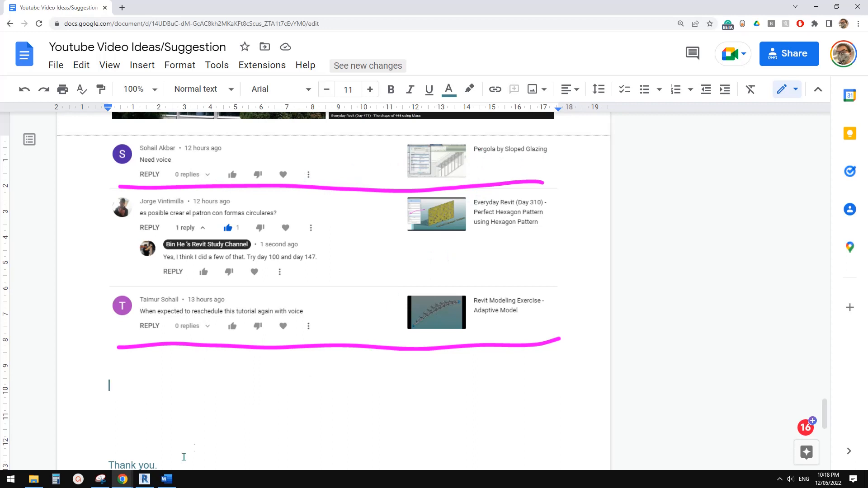
{"action": "left_click", "coordinate": [146, 482]}
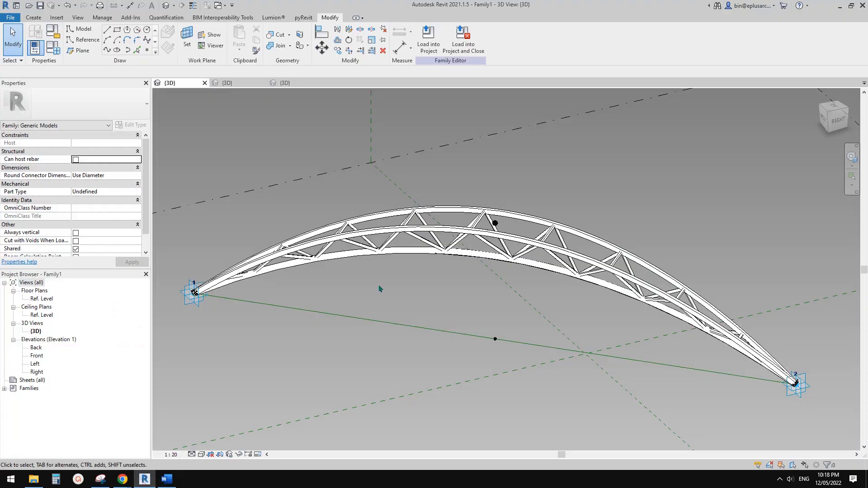
In the project's 3D view, draw a Double brick - 270 wall about 29500 mm long and 8000 mm high beside the truss.
{"action": "left_click", "coordinate": [290, 83]}
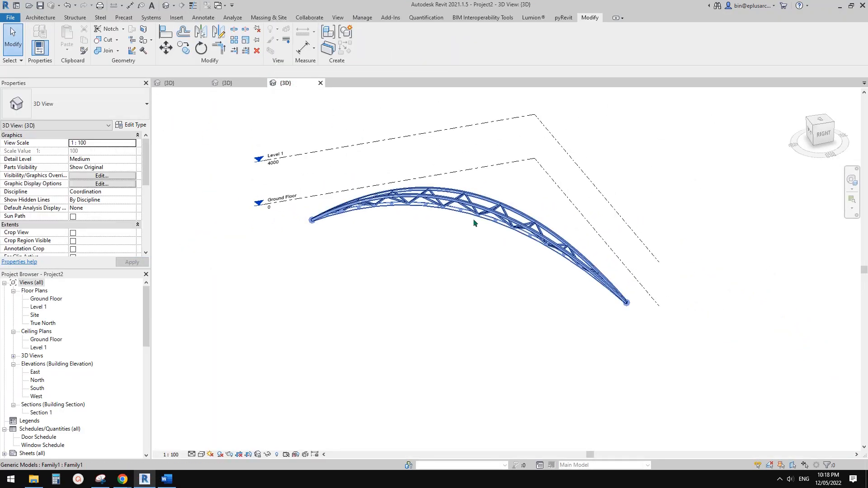
{"action": "middle_click_drag", "start_coordinate": [459, 279], "coordinate": [490, 279], "text": "shift"}
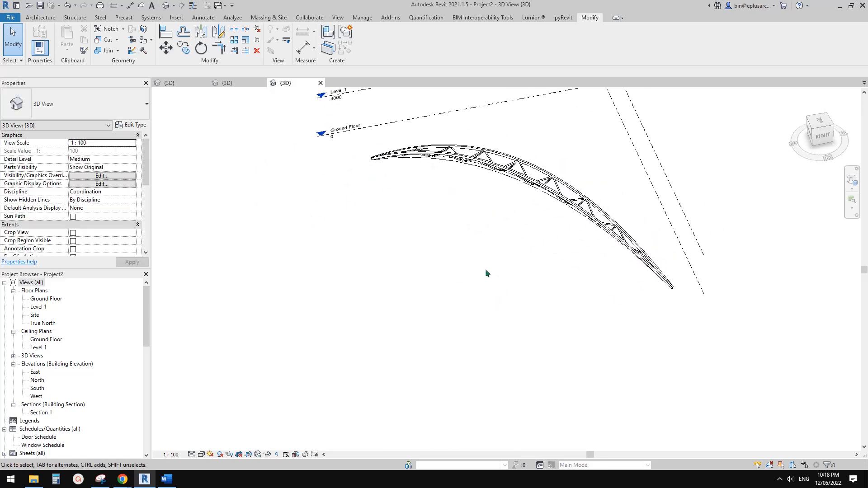
{"action": "mouse_move", "coordinate": [480, 269]}
{"action": "middle_mouse_down"}
{"action": "mouse_move", "coordinate": [467, 269]}
{"action": "mouse_move", "coordinate": [470, 279]}
{"action": "middle_mouse_up"}
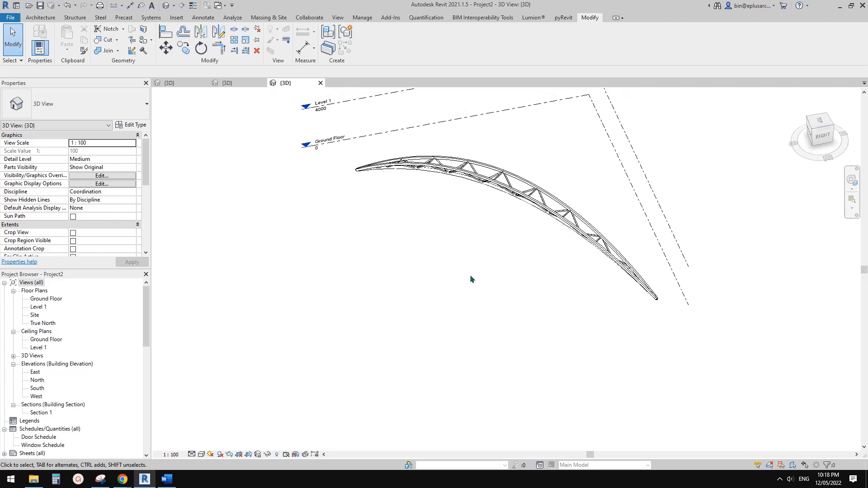
{"action": "scroll", "coordinate": [470, 287], "scroll_direction": "down", "scroll_amount": 3}
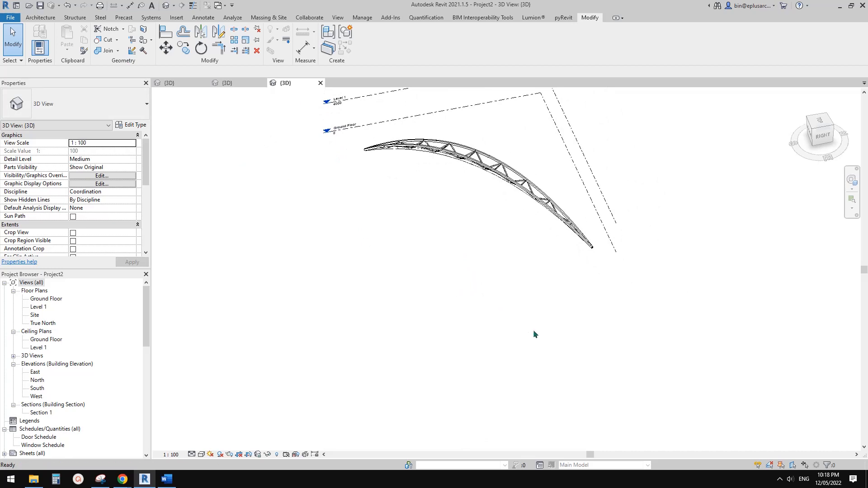
{"action": "key", "text": "w"}
{"action": "key", "text": "a"}
{"action": "left_click", "coordinate": [585, 289]}
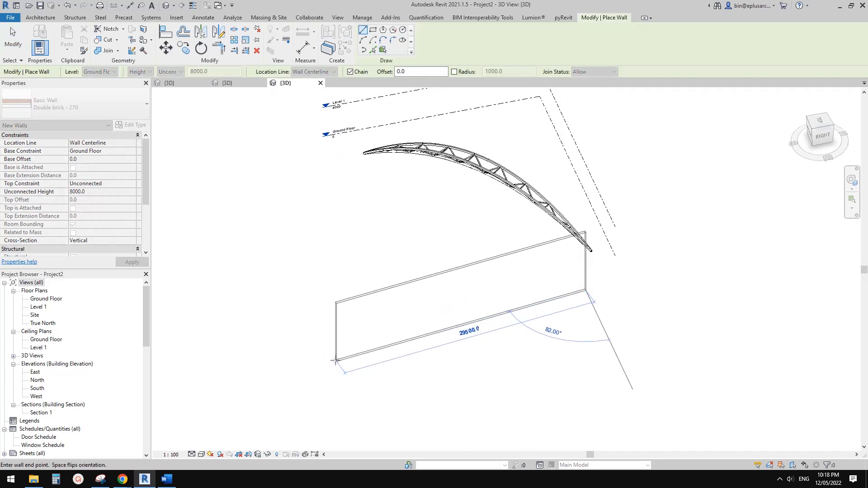
{"action": "left_click", "coordinate": [335, 358]}
{"action": "key", "text": "Escape"}
{"action": "key", "text": "Escape"}
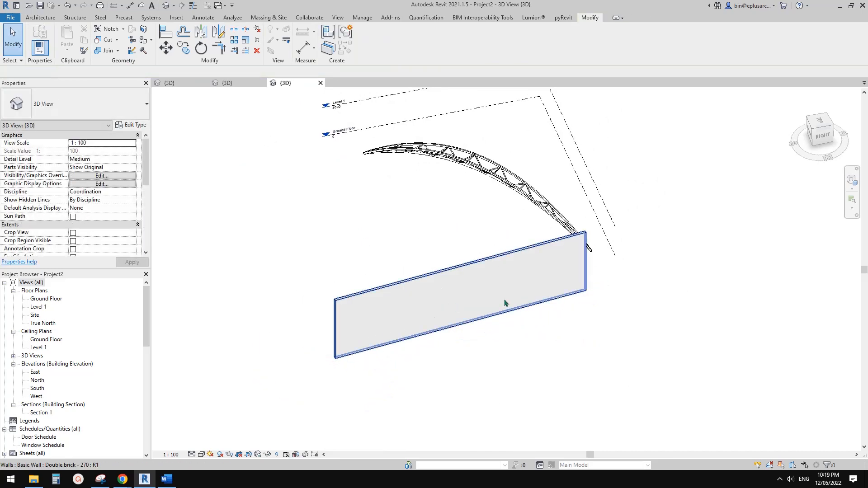
Draw a Storefront curtain wall about 12500 mm long along the middle part of the brick wall.
{"action": "key", "text": "w"}
{"action": "key", "text": "a"}
{"action": "left_click", "coordinate": [113, 104]}
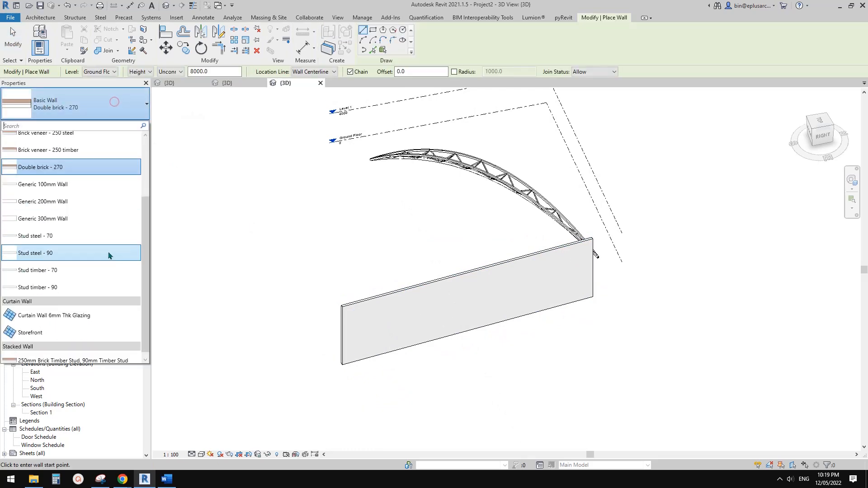
{"action": "scroll", "coordinate": [90, 294], "scroll_direction": "down", "scroll_amount": 2}
{"action": "left_click", "coordinate": [50, 328]}
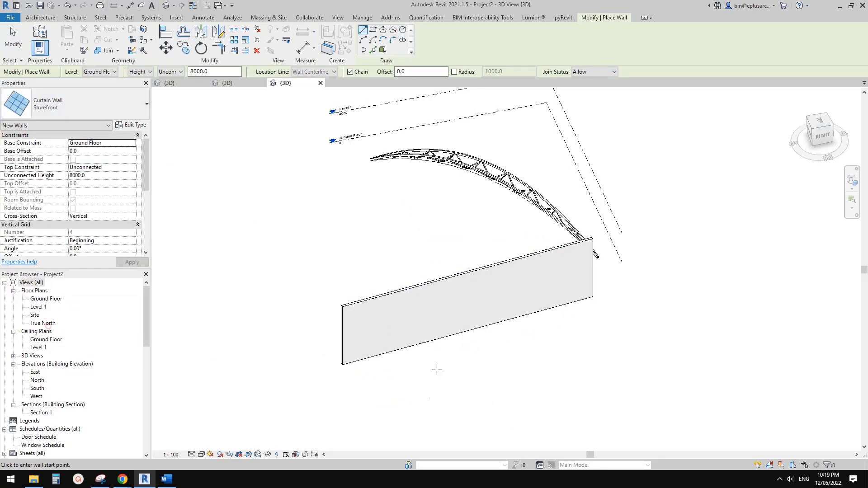
{"action": "scroll", "coordinate": [436, 367], "scroll_direction": "up", "scroll_amount": 2}
{"action": "left_click", "coordinate": [368, 343]}
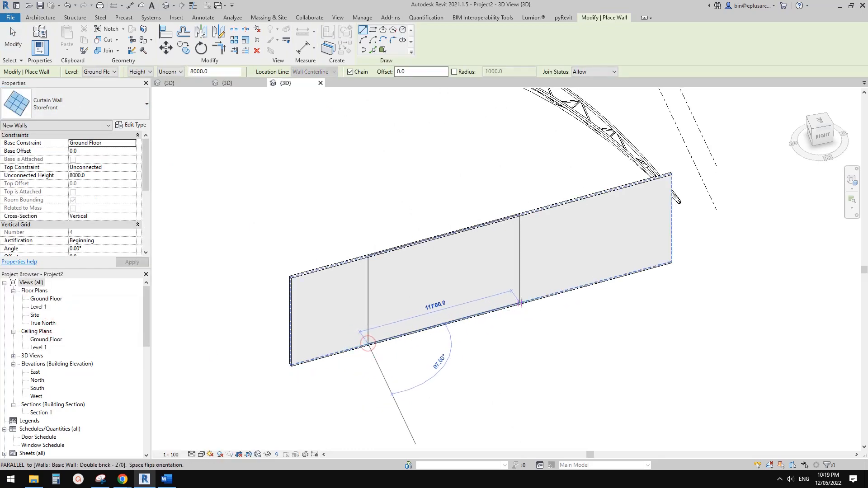
{"action": "left_click", "coordinate": [525, 306]}
{"action": "key", "text": "Escape"}
{"action": "key", "text": "Escape"}
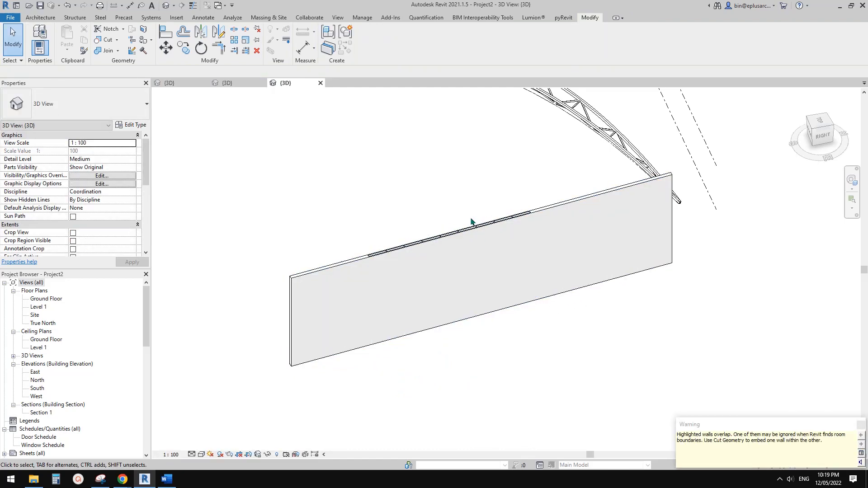
Enable Automatically Embed in the Storefront curtain wall's type properties and accept them.
{"action": "left_click", "coordinate": [472, 226]}
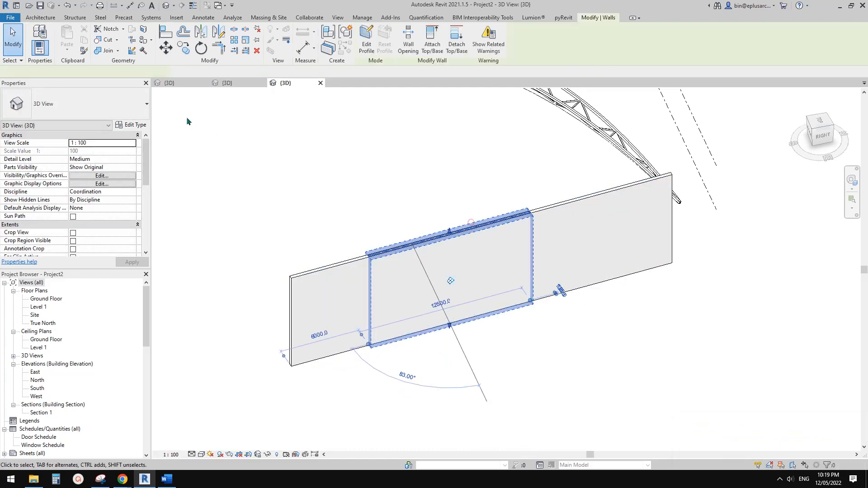
{"action": "left_click", "coordinate": [131, 124]}
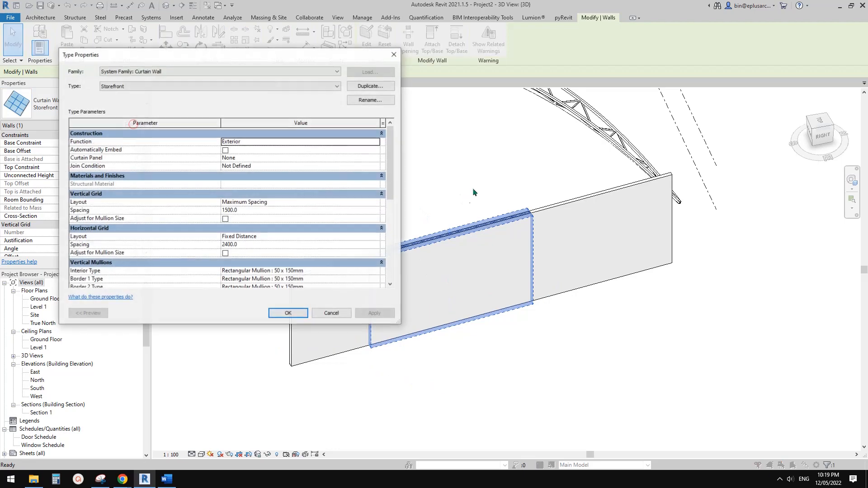
{"action": "left_click", "coordinate": [225, 153]}
{"action": "left_click", "coordinate": [225, 151]}
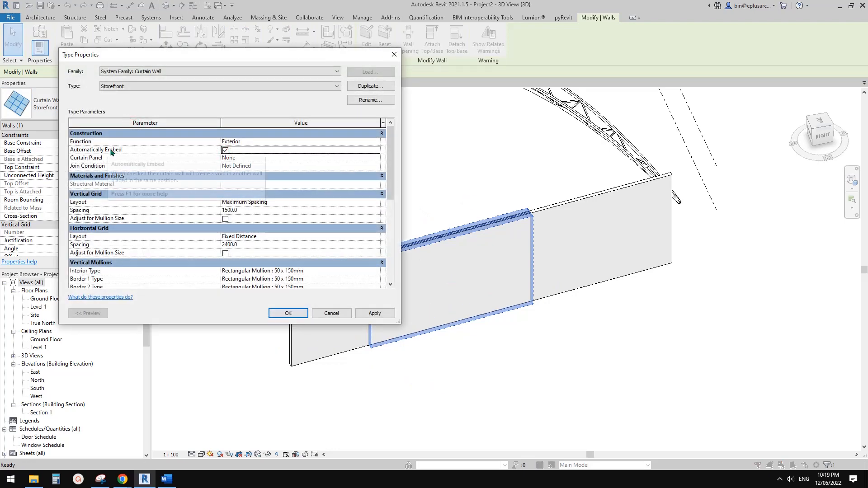
{"action": "left_click", "coordinate": [290, 313]}
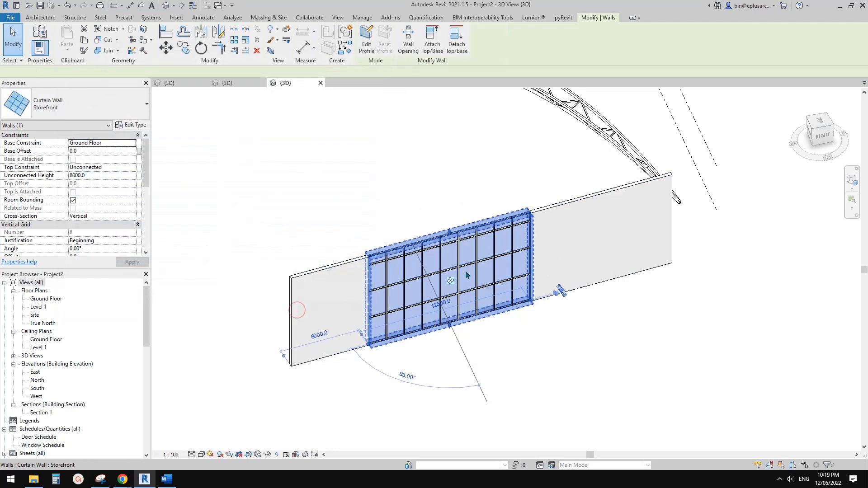
Set the embedded curtain wall's unconnected height to 3000 and inspect its opening in the brick wall.
{"action": "left_click", "coordinate": [99, 176]}
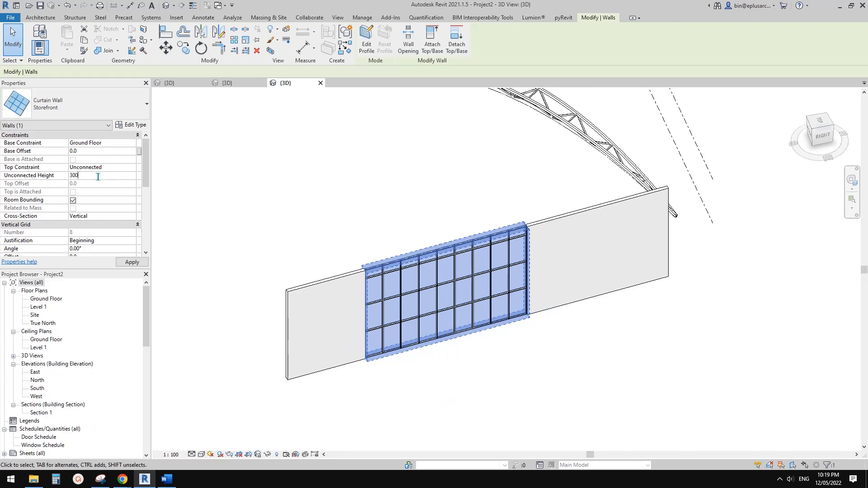
{"action": "scroll", "coordinate": [452, 319], "scroll_direction": "up", "scroll_amount": 2}
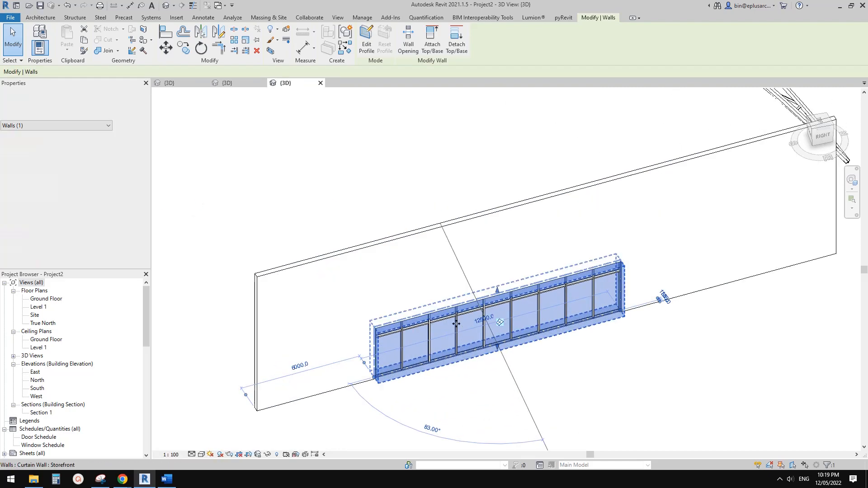
{"action": "middle_click_drag", "start_coordinate": [456, 324], "coordinate": [549, 271], "text": "shift"}
{"action": "key", "text": "Escape"}
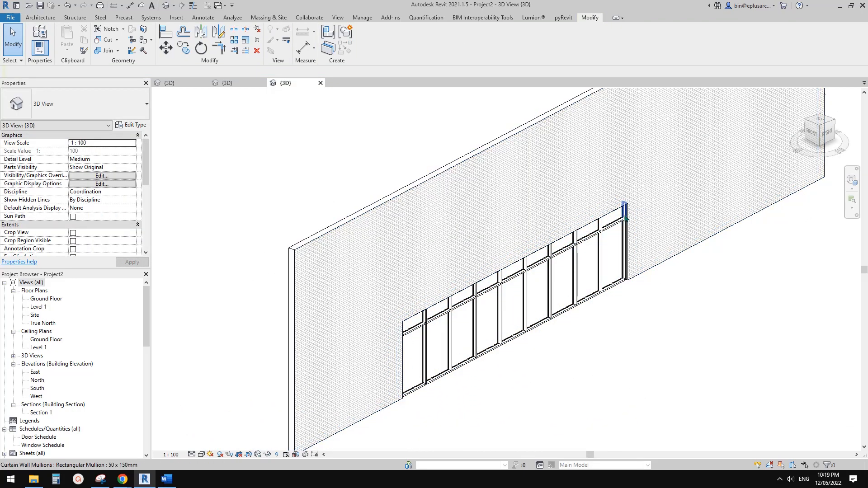
{"action": "middle_click_drag", "start_coordinate": [619, 232], "coordinate": [596, 220], "text": "shift"}
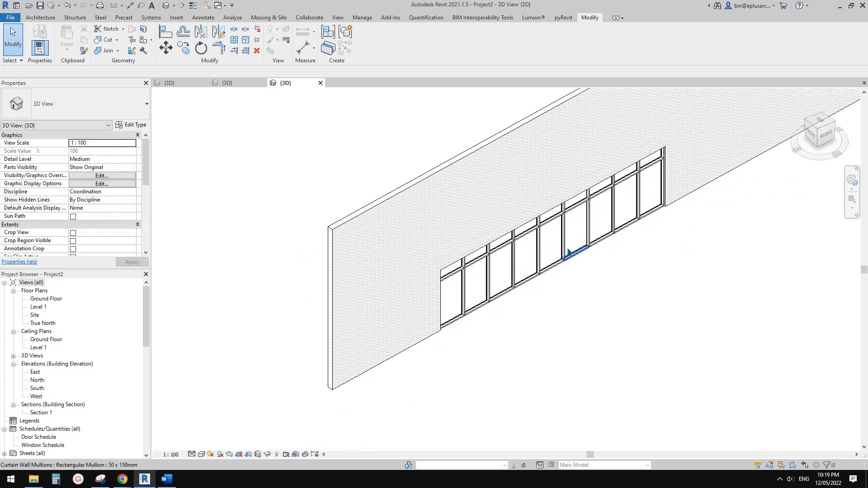
{"action": "middle_click_drag", "start_coordinate": [567, 252], "coordinate": [560, 269]}
Start a roof by footprint on Level 1 and pick the brick wall as its first boundary line.
{"action": "left_click", "coordinate": [40, 17]}
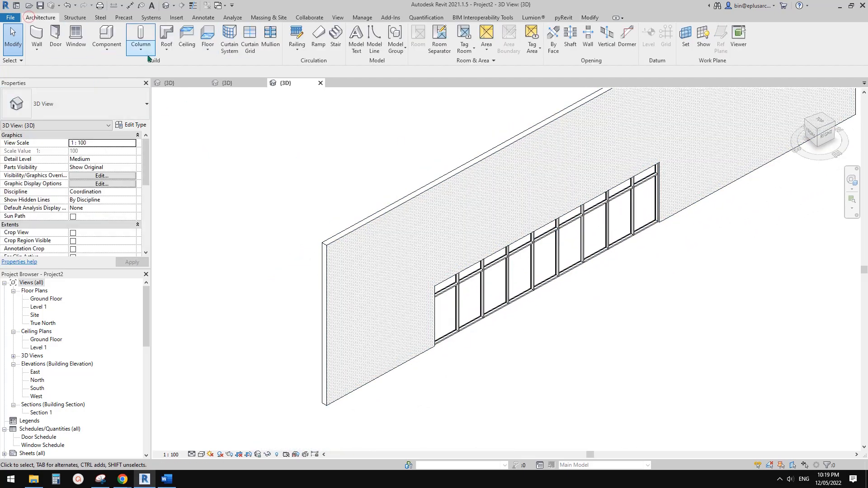
{"action": "left_click", "coordinate": [167, 53]}
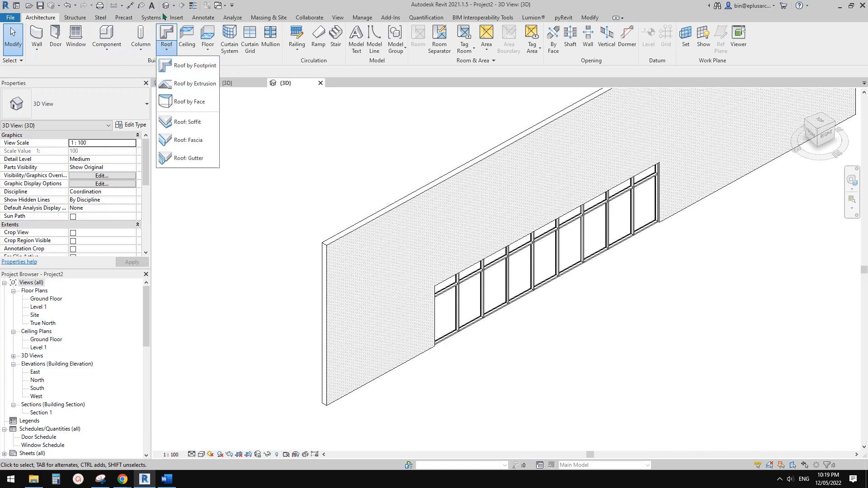
{"action": "left_click", "coordinate": [185, 66]}
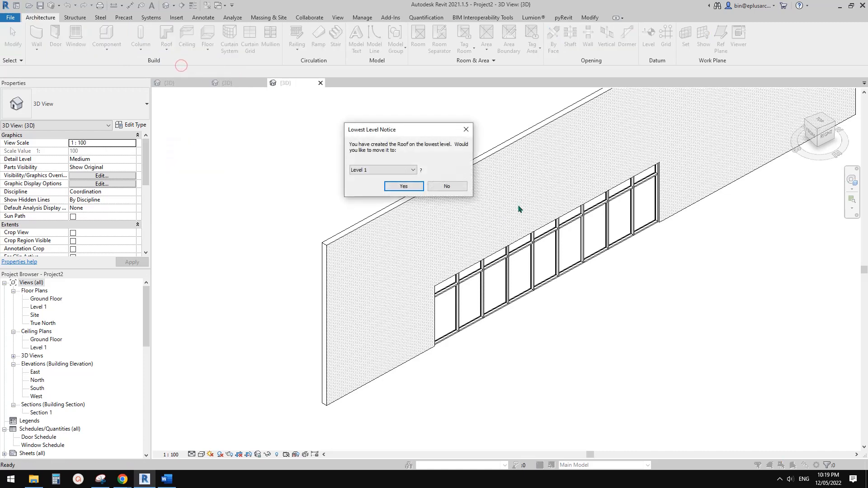
{"action": "left_click", "coordinate": [404, 186]}
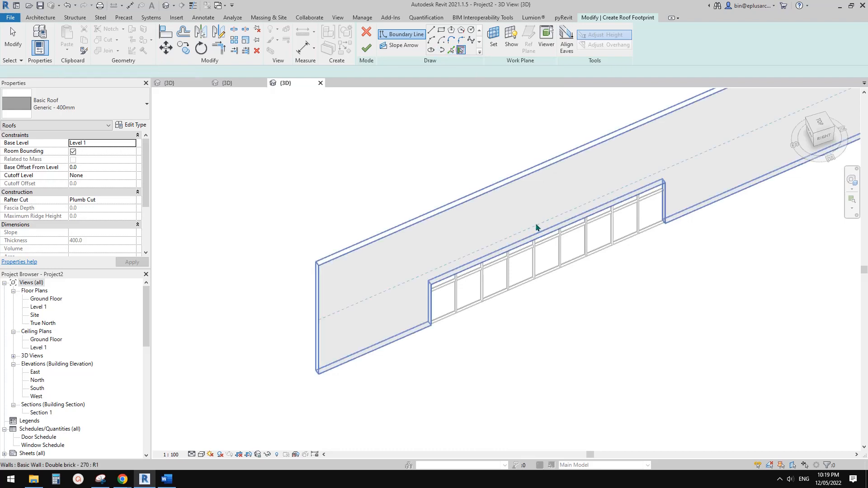
{"action": "left_click", "coordinate": [450, 304]}
Draw the remaining three roof boundary lines along the storefront's width, projecting about 1500 mm out from the wall.
{"action": "left_click", "coordinate": [431, 30]}
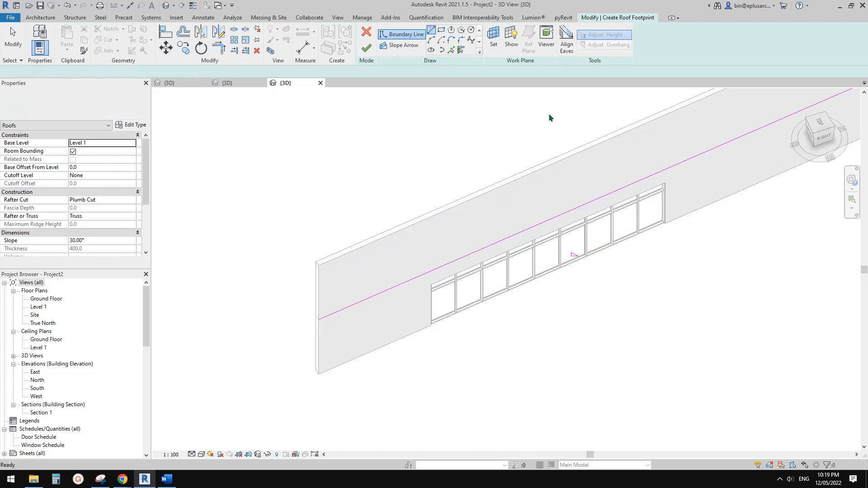
{"action": "left_click", "coordinate": [819, 123]}
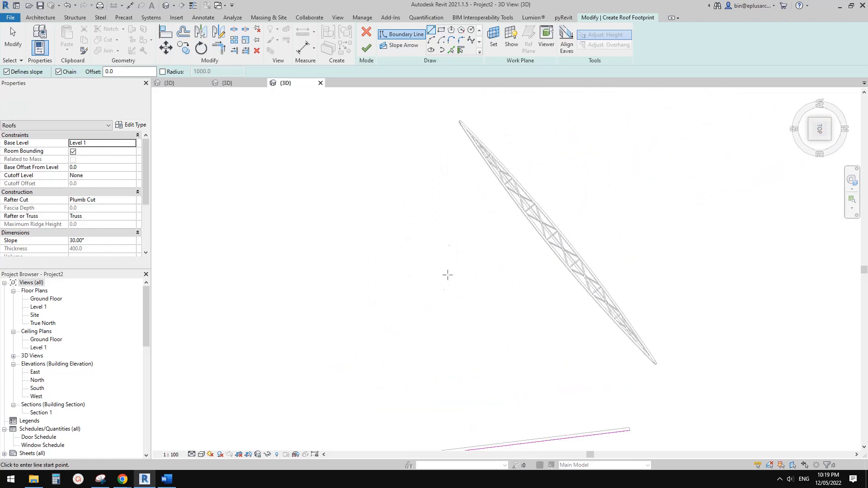
{"action": "scroll", "coordinate": [566, 221], "scroll_direction": "up", "scroll_amount": 3}
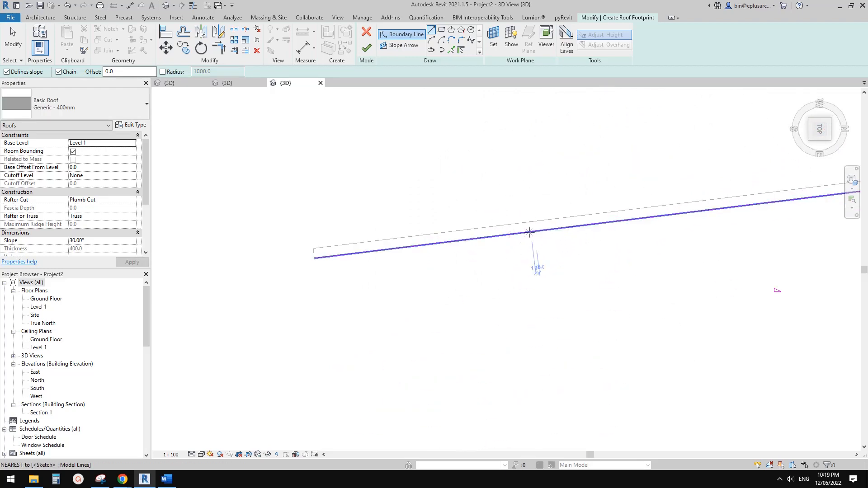
{"action": "middle_click_drag", "start_coordinate": [529, 236], "coordinate": [554, 235], "text": "shift"}
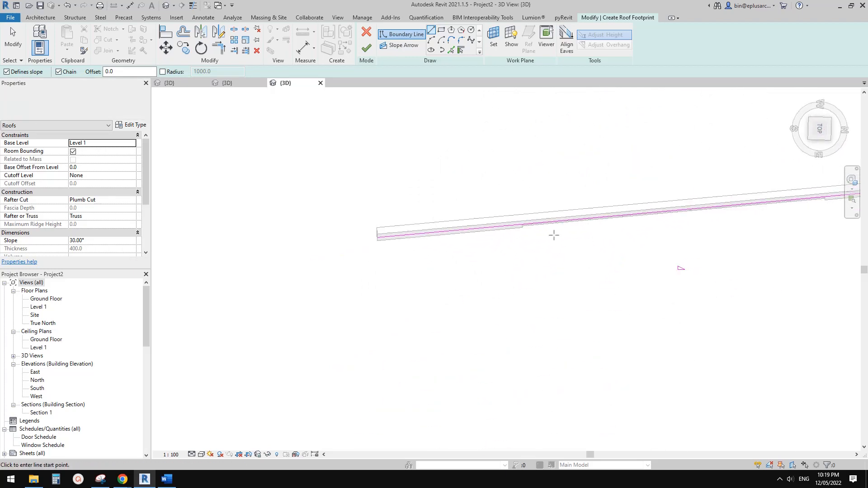
{"action": "left_click", "coordinate": [522, 224]}
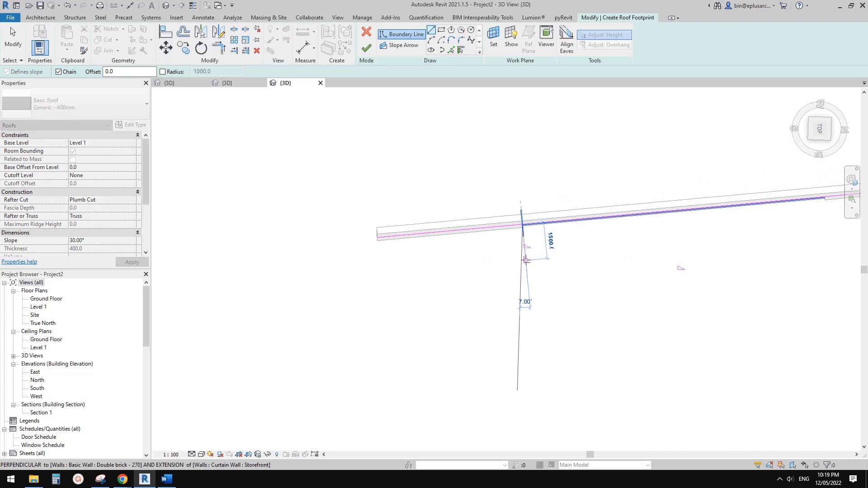
{"action": "left_click", "coordinate": [526, 260]}
{"action": "middle_click_drag", "start_coordinate": [526, 260], "coordinate": [449, 265]}
{"action": "left_click", "coordinate": [750, 236]}
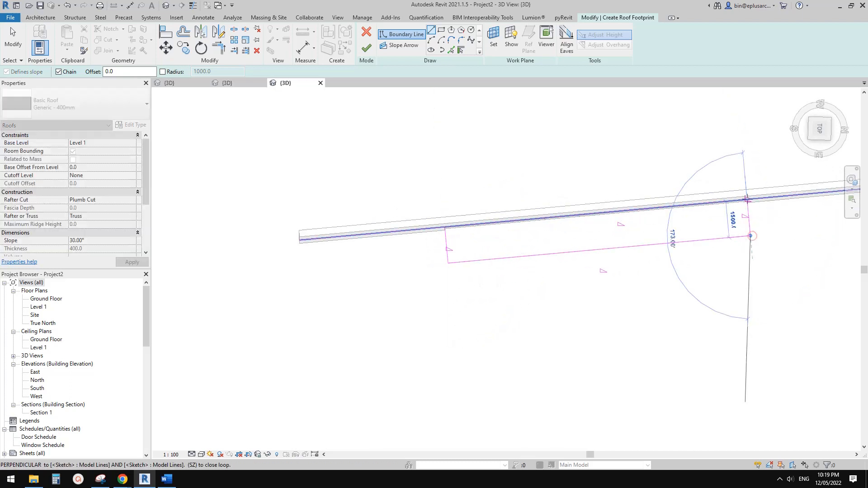
{"action": "left_click", "coordinate": [747, 199]}
Trim the wall boundary line to both side lines so the roof outline forms a closed rectangle.
{"action": "key", "text": "t"}
{"action": "key", "text": "r"}
{"action": "left_click", "coordinate": [742, 202]}
{"action": "left_click", "coordinate": [748, 208]}
{"action": "left_click", "coordinate": [742, 201]}
{"action": "left_click", "coordinate": [445, 239]}
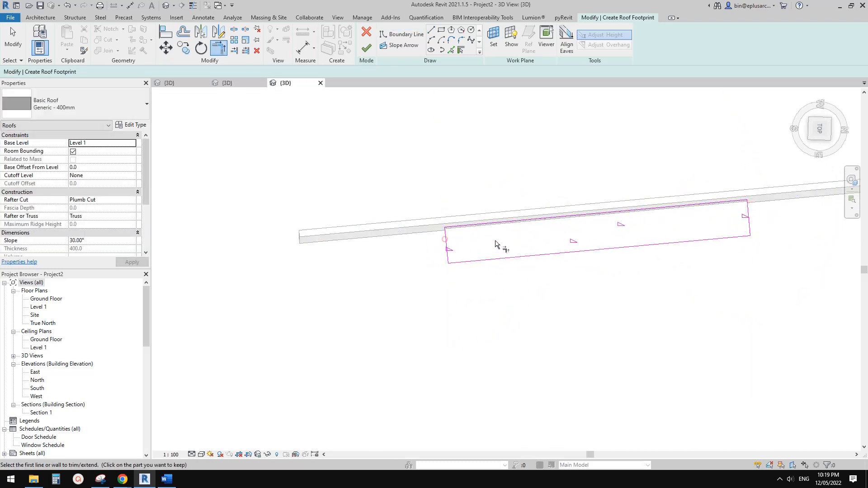
{"action": "key", "text": "Escape"}
Turn off Defines Slope for all four roof boundary lines.
{"action": "key", "text": "Tab"}
{"action": "left_click", "coordinate": [529, 255]}
{"action": "middle_click_drag", "start_coordinate": [541, 296], "coordinate": [613, 191], "text": "shift"}
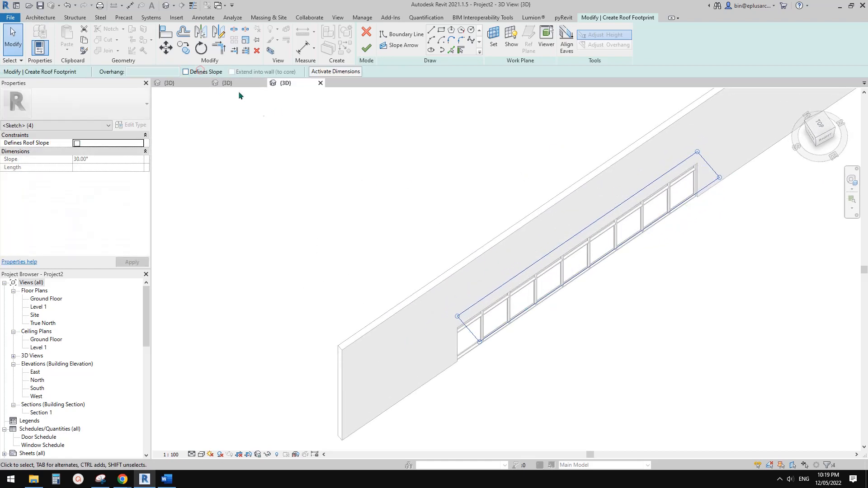
Set the roof's base offset from level to 3000 and finish the footprint sketch.
{"action": "middle_click_drag", "start_coordinate": [162, 187], "coordinate": [160, 185]}
{"action": "key", "text": "Escape"}
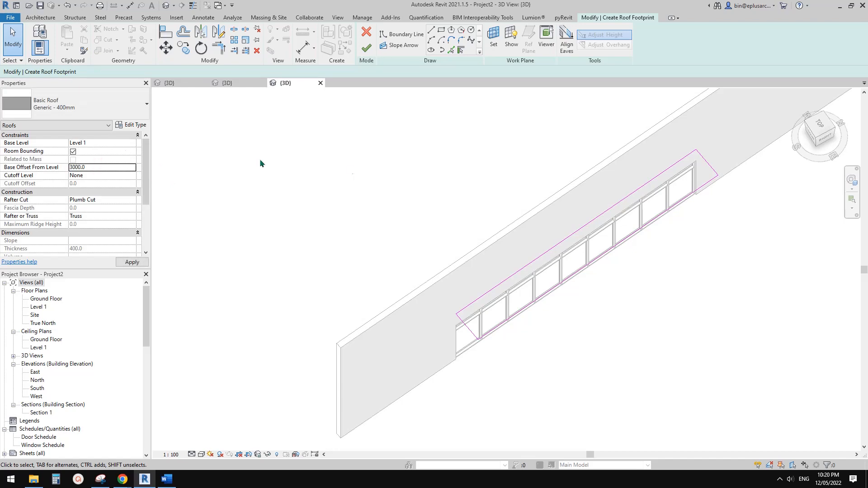
{"action": "middle_click_drag", "start_coordinate": [260, 163], "coordinate": [445, 223], "text": "shift"}
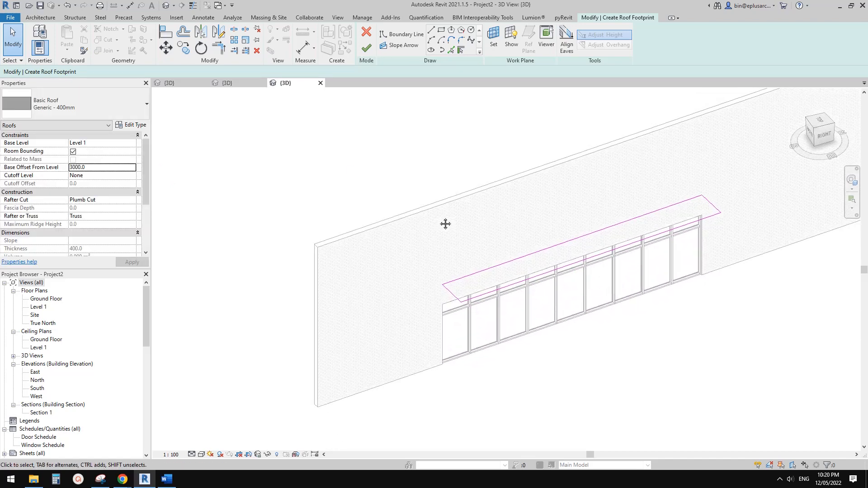
{"action": "left_click", "coordinate": [367, 48]}
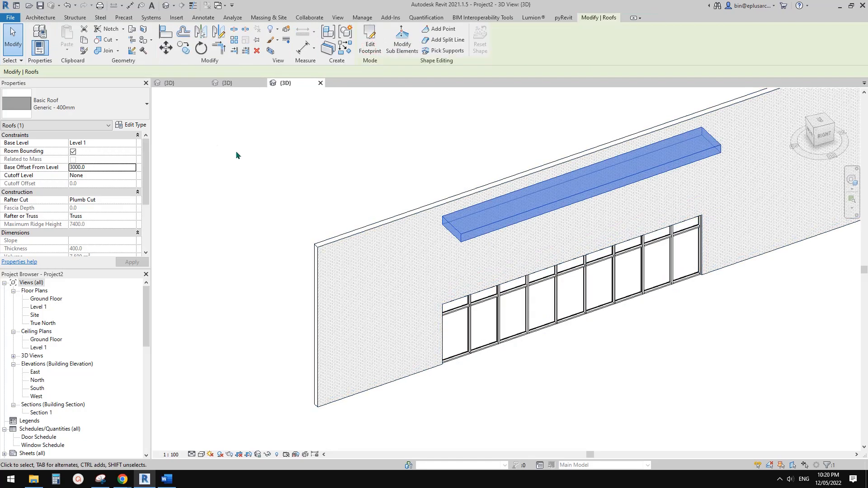
Change the roof's base level to Ground Floor.
{"action": "left_click", "coordinate": [130, 143]}
{"action": "left_click", "coordinate": [90, 151]}
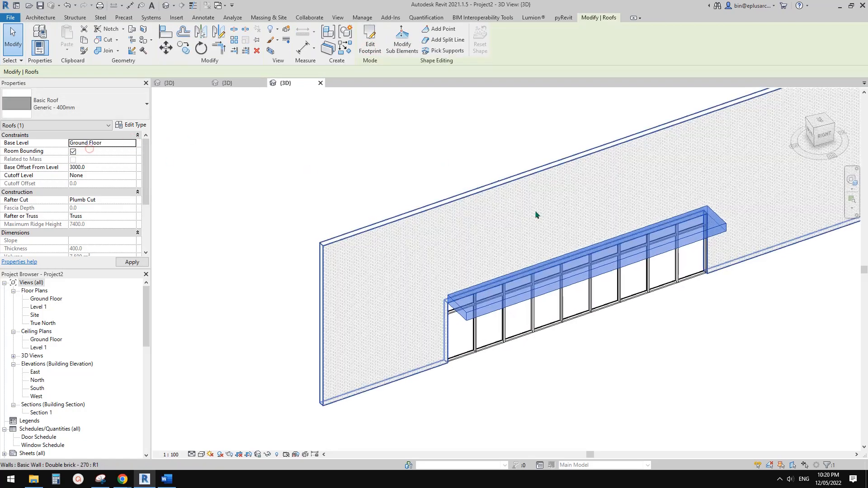
{"action": "middle_click_drag", "start_coordinate": [542, 199], "coordinate": [692, 294], "text": "shift"}
{"action": "middle_click_drag", "start_coordinate": [366, 171], "coordinate": [373, 185]}
{"action": "key", "text": "Escape"}
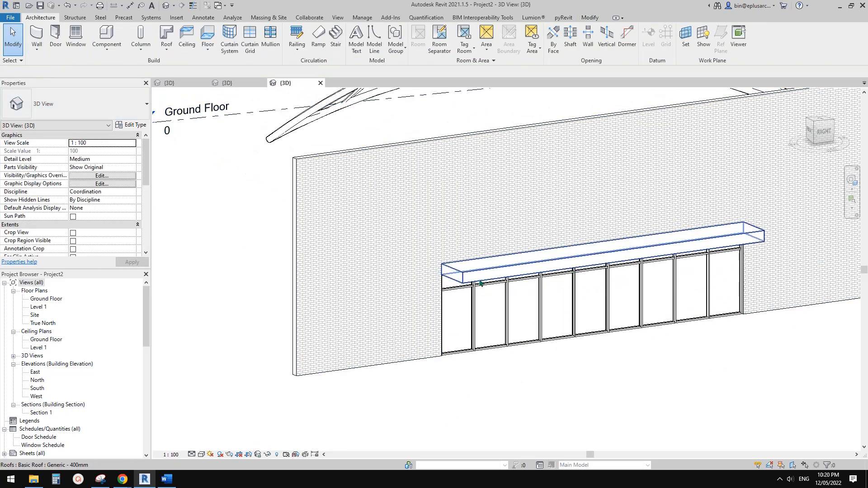
Change the roof above the storefront to the Sloped Glazing type.
{"action": "left_click", "coordinate": [488, 277]}
{"action": "left_click", "coordinate": [90, 105]}
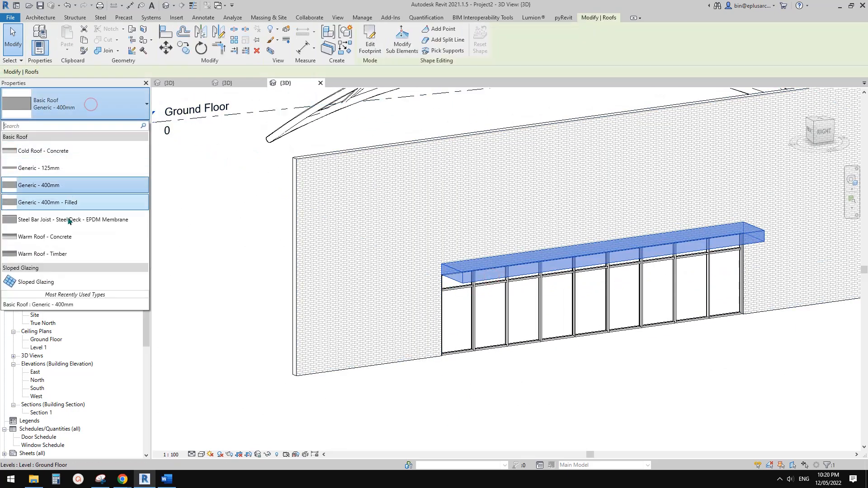
{"action": "left_click", "coordinate": [36, 282]}
{"action": "middle_click_drag", "start_coordinate": [600, 311], "coordinate": [649, 232]}
{"action": "scroll", "coordinate": [508, 287], "scroll_direction": "up", "scroll_amount": 3}
{"action": "middle_click_drag", "start_coordinate": [508, 287], "coordinate": [342, 306], "text": "shift"}
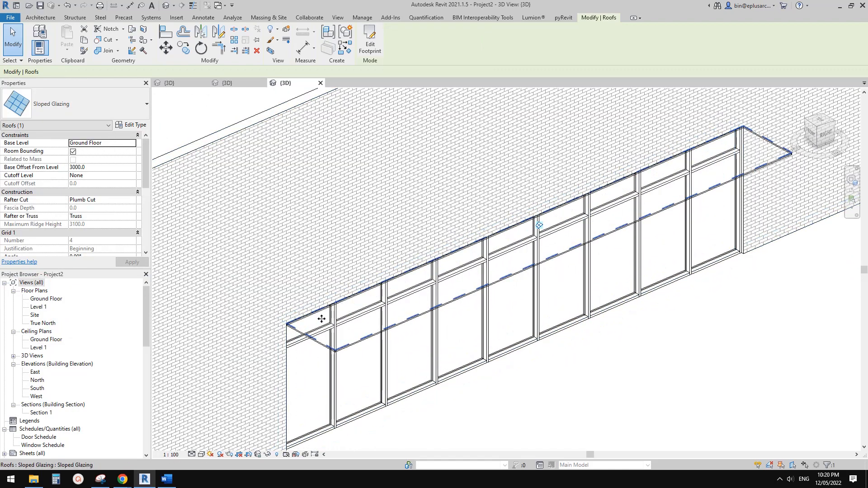
In the Sloped Glazing type properties, set the Grid 1 interior mullions to Rectangular Mullion : 50 x 150mm.
{"action": "left_click", "coordinate": [134, 125]}
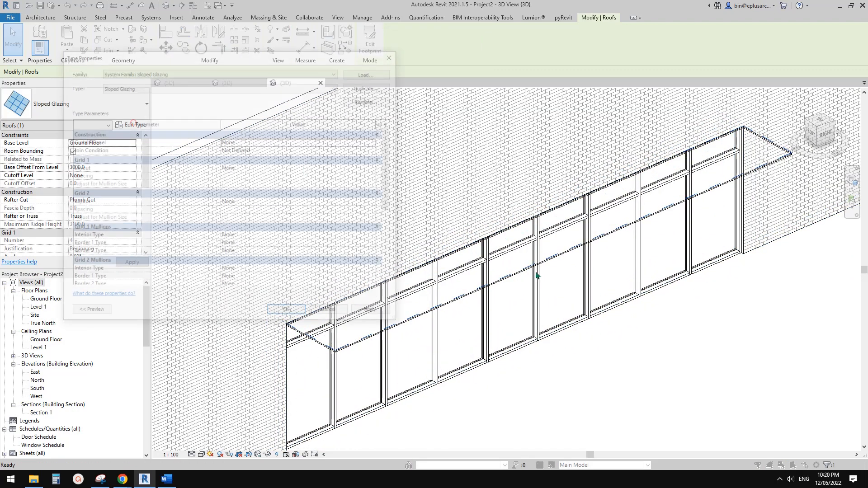
{"action": "left_click_drag", "start_coordinate": [292, 59], "coordinate": [263, 48]}
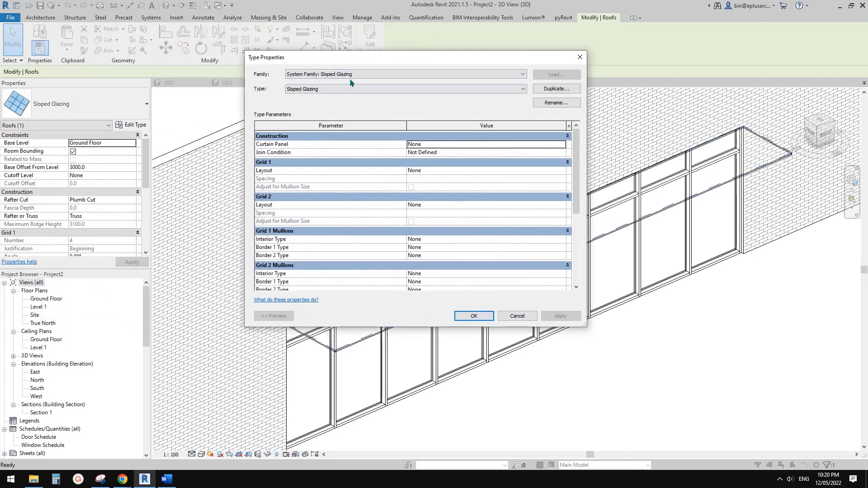
{"action": "left_click_drag", "start_coordinate": [360, 57], "coordinate": [239, 46]}
{"action": "left_click_drag", "start_coordinate": [455, 151], "coordinate": [462, 181]}
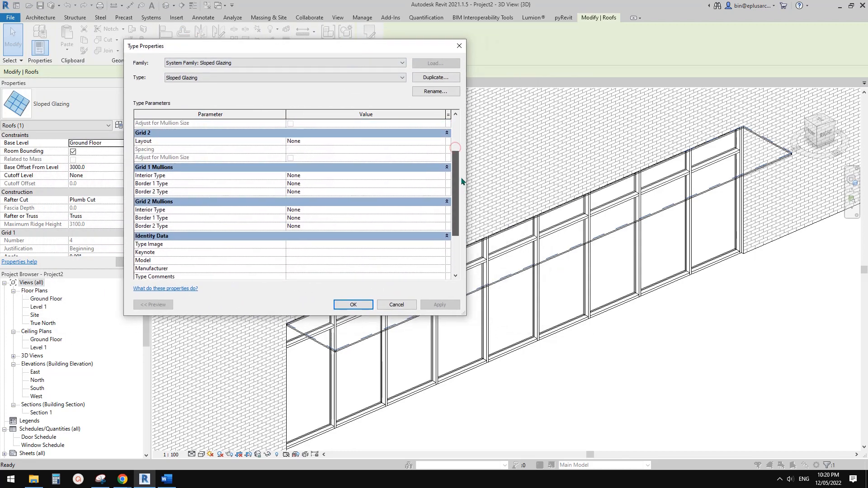
{"action": "left_click", "coordinate": [441, 176]}
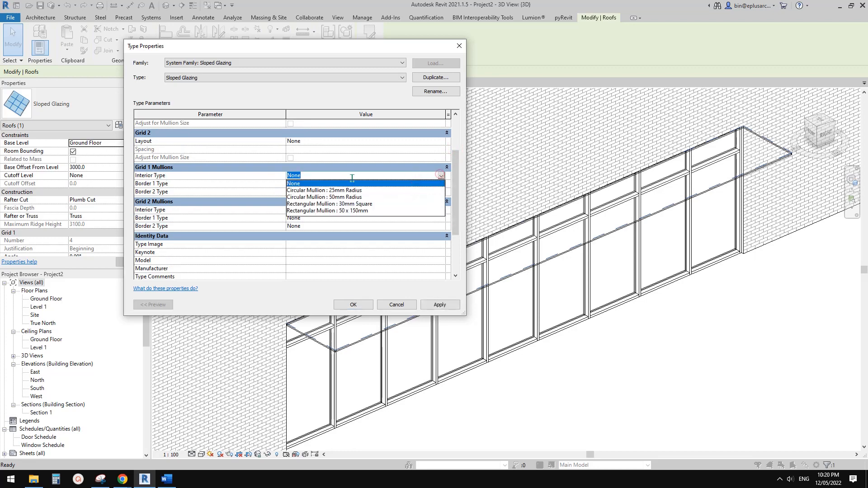
{"action": "left_click", "coordinate": [359, 211]}
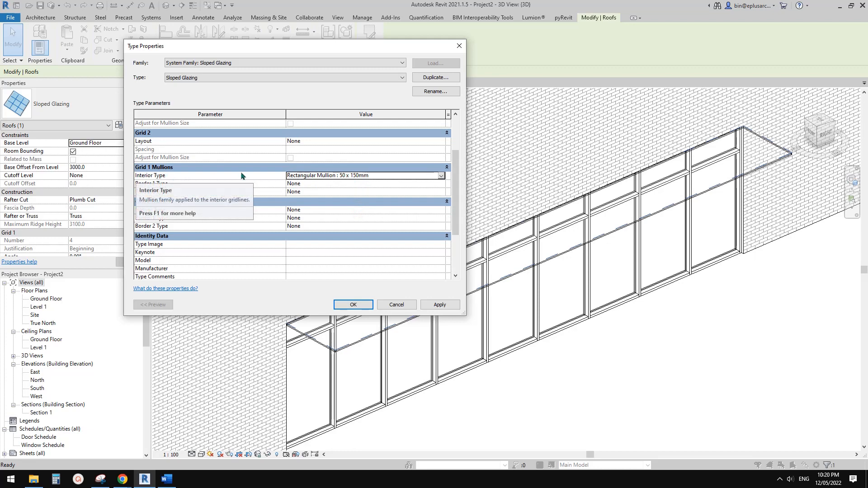
Set the Grid 1 Border 1 and Border 2 mullions to Rectangular Mullion : 50 x 150mm and accept the type properties.
{"action": "left_click", "coordinate": [420, 184]}
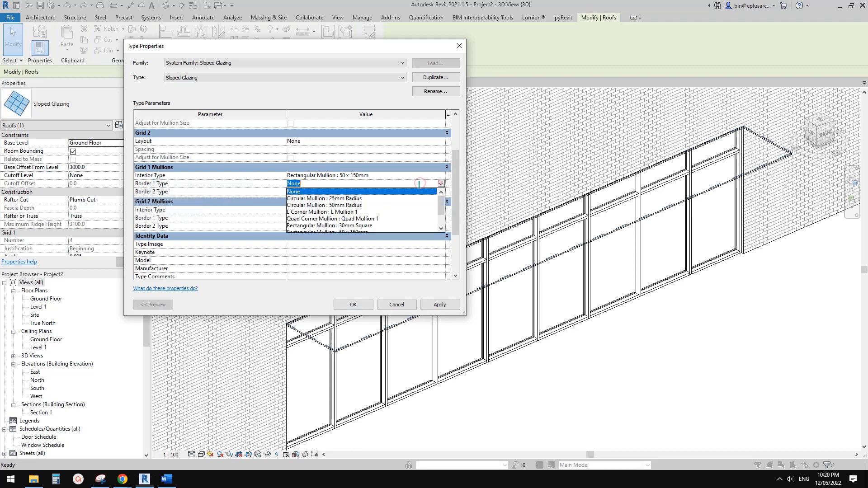
{"action": "scroll", "coordinate": [362, 225], "scroll_direction": "down", "scroll_amount": 1}
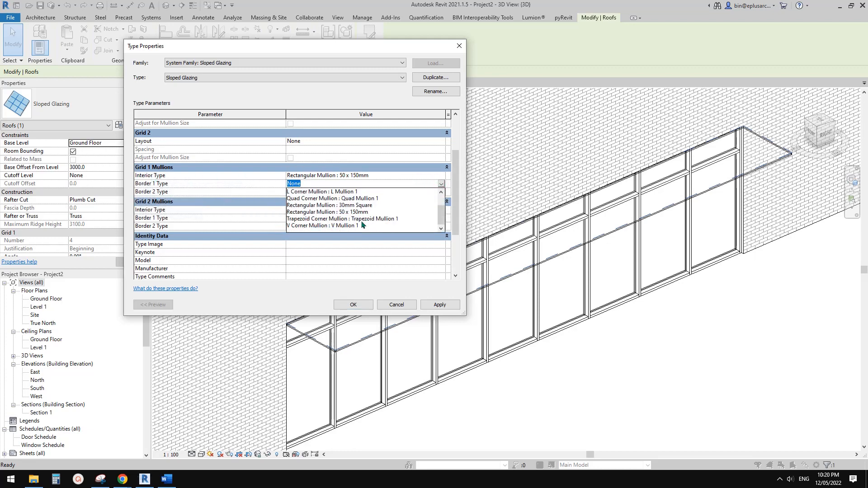
{"action": "left_click", "coordinate": [358, 211]}
{"action": "left_click", "coordinate": [440, 192]}
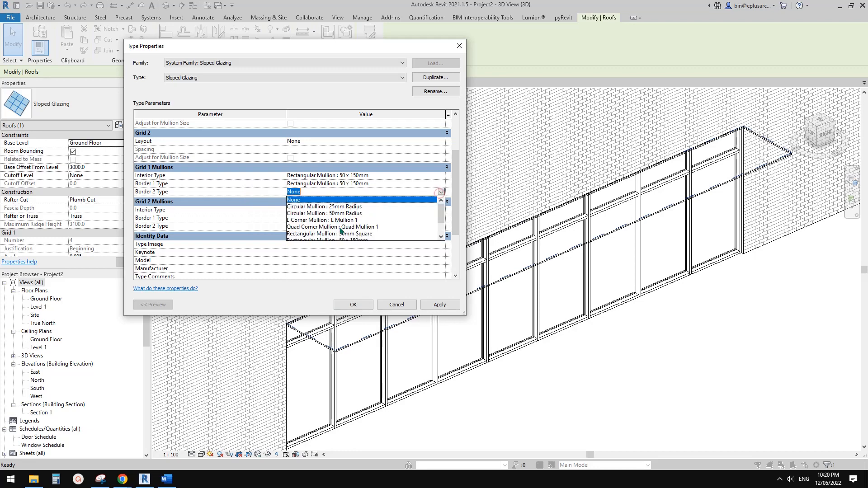
{"action": "scroll", "coordinate": [362, 234], "scroll_direction": "down", "scroll_amount": 2}
{"action": "left_click", "coordinate": [358, 219]}
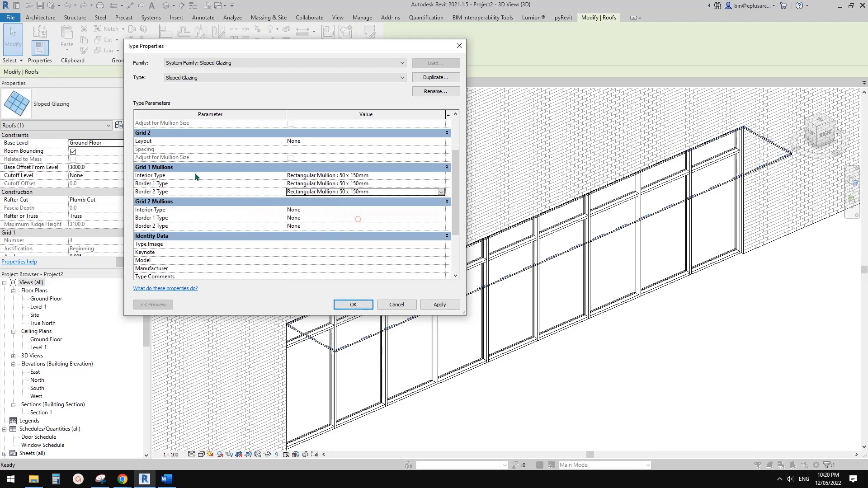
{"action": "left_click", "coordinate": [364, 305]}
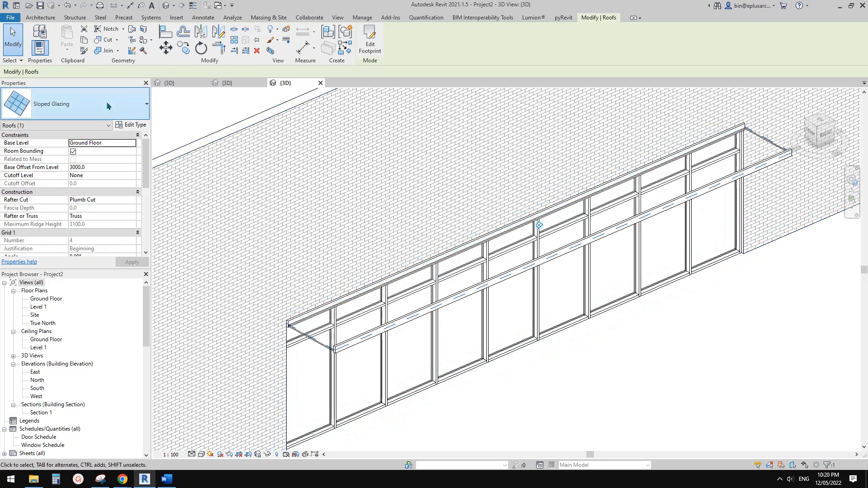
Set the Sloped Glazing type's Grid 2 interior, Border 1 and Border 2 mullions to Rectangular Mullion : 50 x 150mm.
{"action": "left_click", "coordinate": [128, 126]}
{"action": "scroll", "coordinate": [329, 225], "scroll_direction": "down", "scroll_amount": 2}
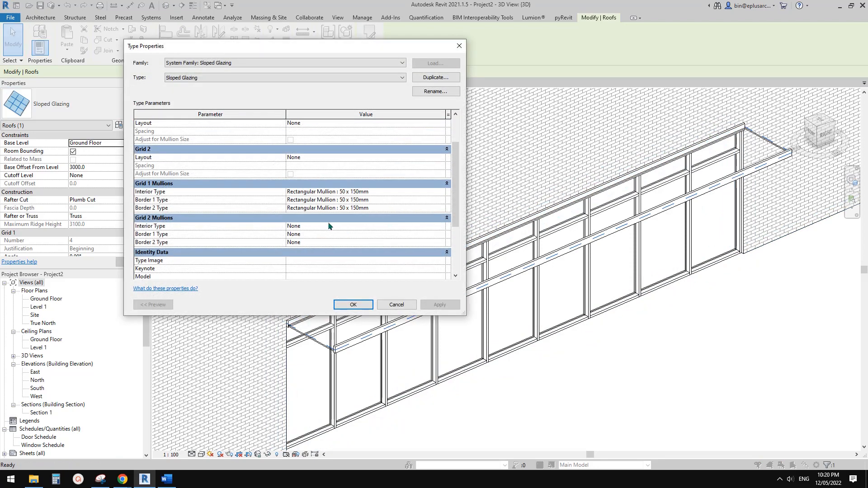
{"action": "left_click", "coordinate": [440, 226]}
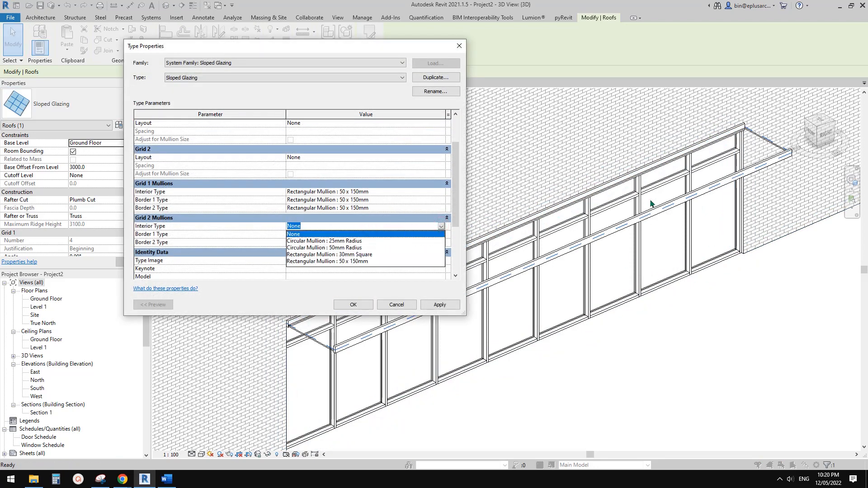
{"action": "left_click", "coordinate": [373, 261]}
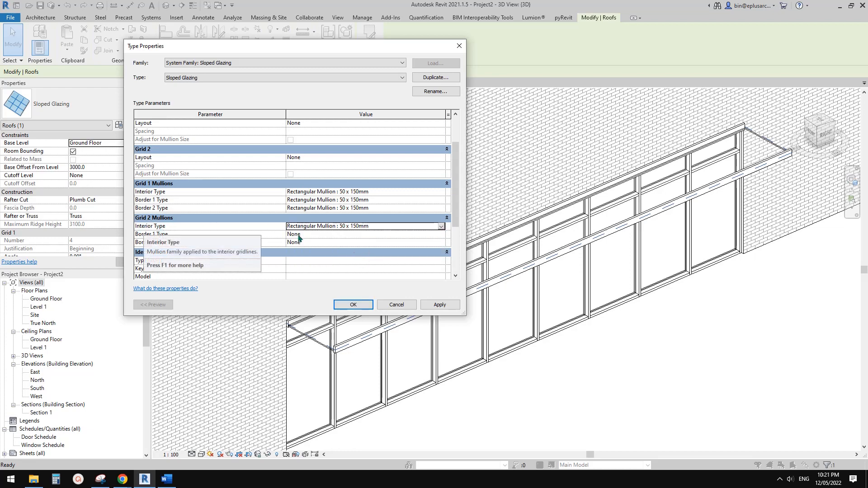
{"action": "left_click", "coordinate": [442, 234]}
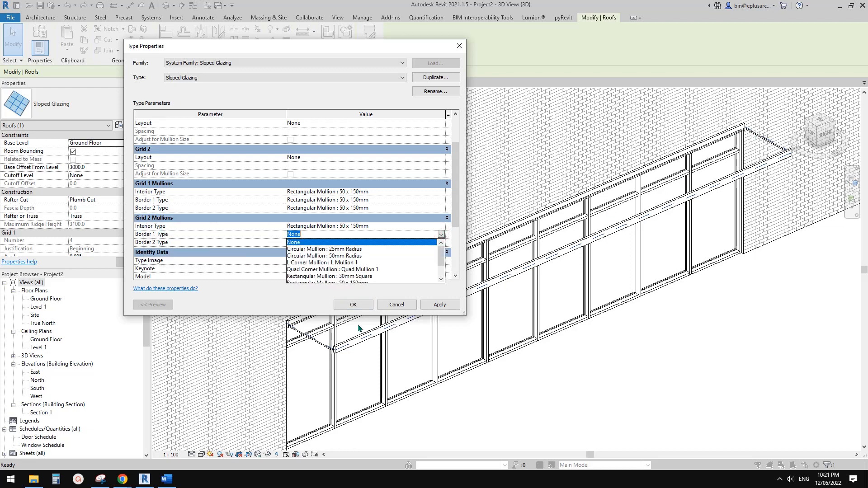
{"action": "scroll", "coordinate": [370, 279], "scroll_direction": "down", "scroll_amount": 1}
{"action": "left_click", "coordinate": [355, 262]}
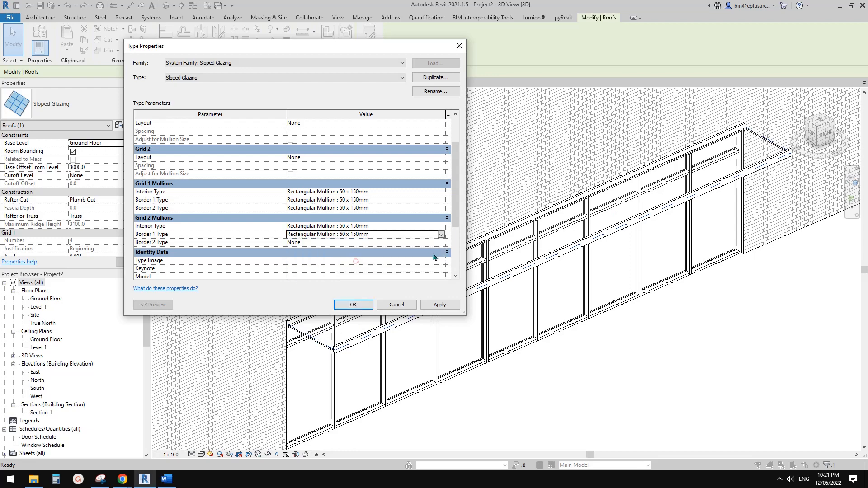
{"action": "left_click", "coordinate": [442, 243]}
{"action": "scroll", "coordinate": [345, 281], "scroll_direction": "down", "scroll_amount": 1}
{"action": "left_click", "coordinate": [355, 271]}
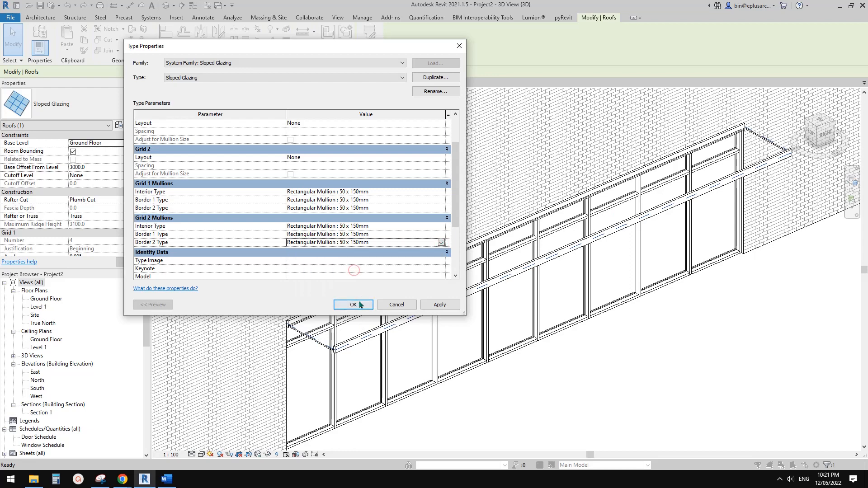
Set the Sloped Glazing type's Grid 2 layout to Maximum Spacing at 300 mm and accept the type properties.
{"action": "scroll", "coordinate": [335, 191], "scroll_direction": "down", "scroll_amount": 1}
{"action": "scroll", "coordinate": [336, 192], "scroll_direction": "up", "scroll_amount": 1}
{"action": "left_click", "coordinate": [442, 158]}
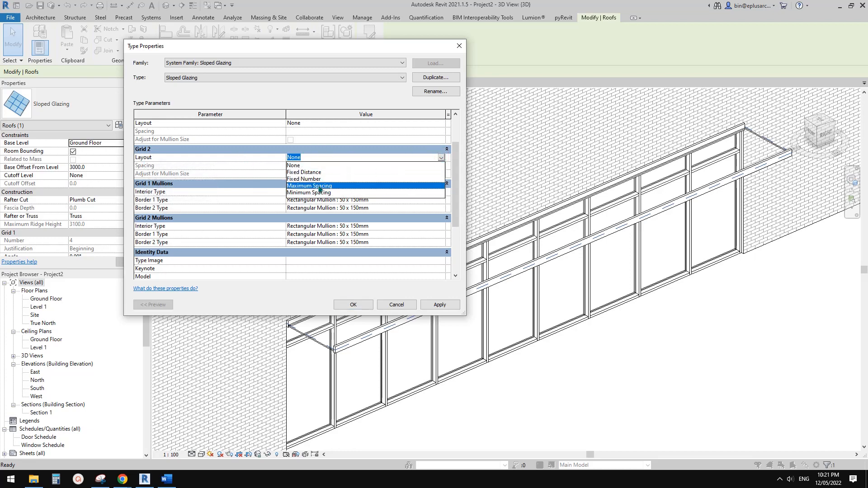
{"action": "left_click", "coordinate": [322, 186]}
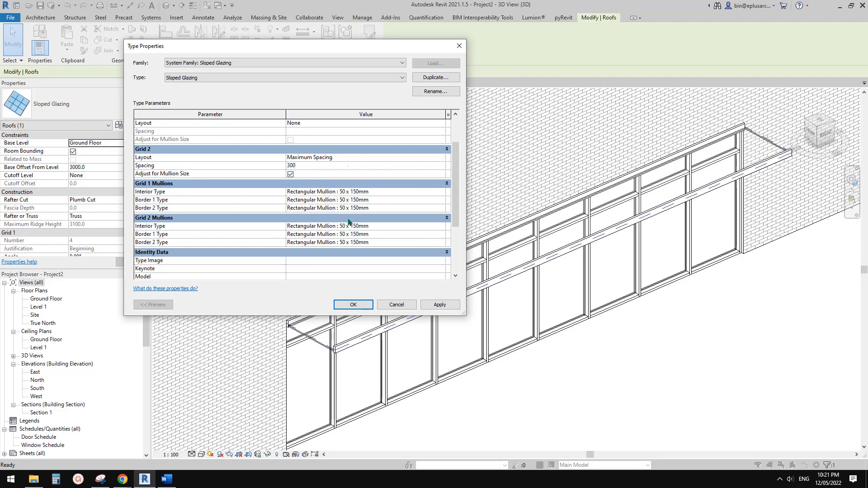
{"action": "left_click", "coordinate": [440, 304]}
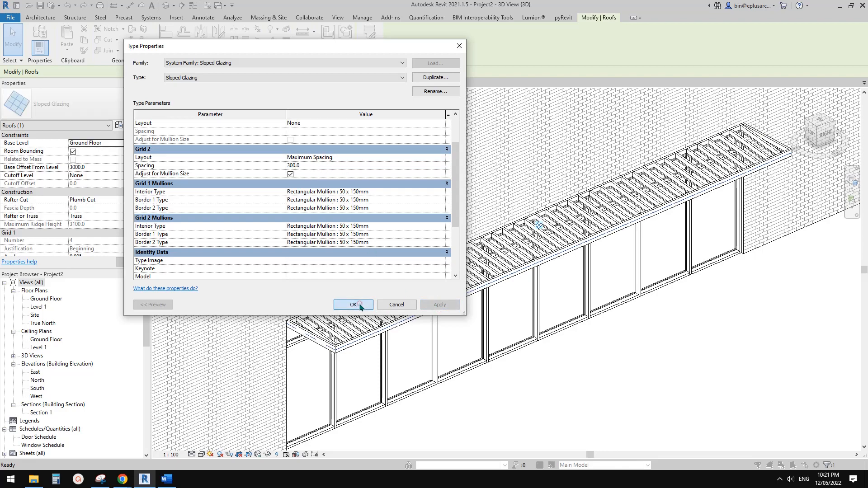
{"action": "left_click", "coordinate": [354, 305]}
{"action": "mouse_move", "coordinate": [543, 335]}
{"action": "middle_mouse_down", "text": "shift"}
{"action": "mouse_move", "coordinate": [590, 351]}
{"action": "mouse_move", "coordinate": [658, 255]}
{"action": "mouse_move", "coordinate": [736, 219]}
{"action": "mouse_move", "coordinate": [606, 294]}
{"action": "mouse_move", "coordinate": [584, 296]}
{"action": "mouse_move", "coordinate": [604, 301]}
{"action": "mouse_move", "coordinate": [585, 254]}
{"action": "mouse_move", "coordinate": [571, 246]}
{"action": "mouse_move", "coordinate": [525, 258]}
{"action": "mouse_move", "coordinate": [522, 249]}
{"action": "mouse_move", "coordinate": [547, 252]}
{"action": "middle_mouse_up", "text": "shift"}
{"action": "key", "text": "Escape"}
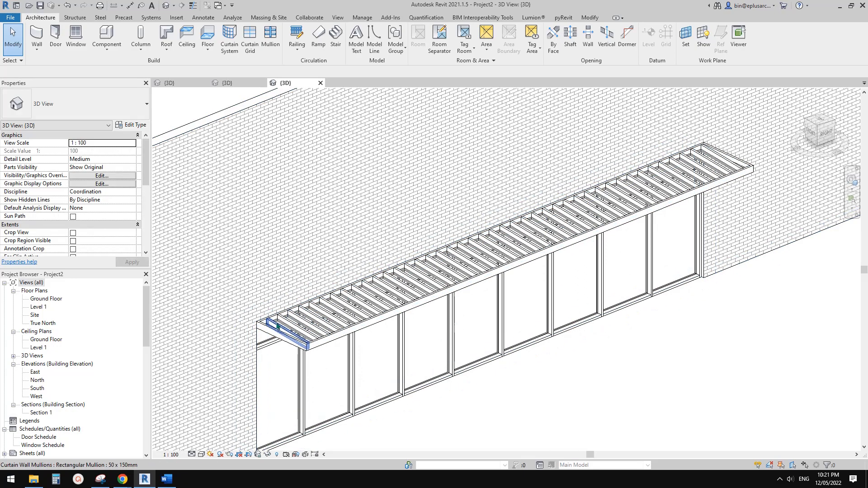
{"action": "left_click", "coordinate": [289, 335]}
{"action": "scroll", "coordinate": [266, 244], "scroll_direction": "up", "scroll_amount": 4}
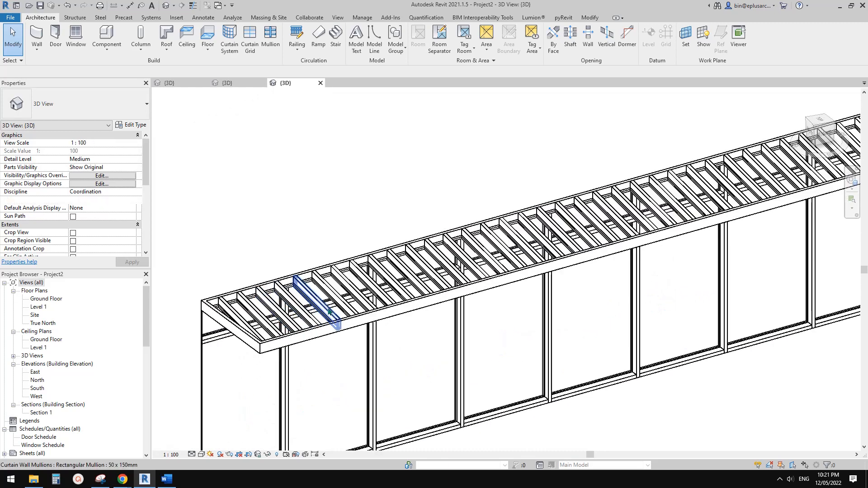
{"action": "scroll", "coordinate": [267, 244], "scroll_direction": "down", "scroll_amount": 4}
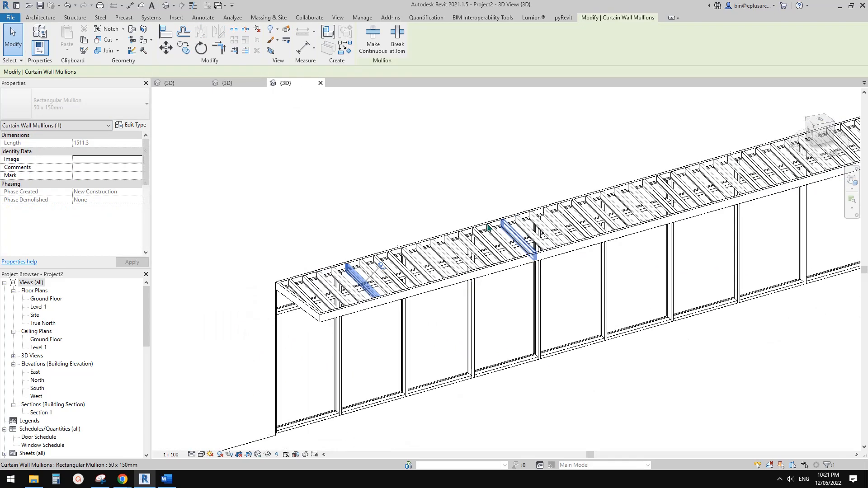
{"action": "key", "text": "Escape"}
Start placing a structural beam, begin loading a family, and go up to the Australia library folder.
{"action": "left_click", "coordinate": [76, 17]}
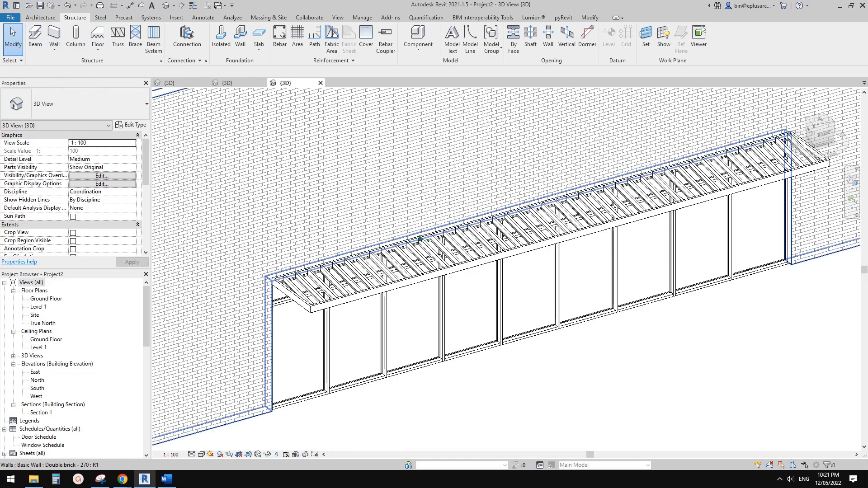
{"action": "middle_click_drag", "start_coordinate": [293, 107], "coordinate": [248, 119]}
{"action": "left_click", "coordinate": [36, 39]}
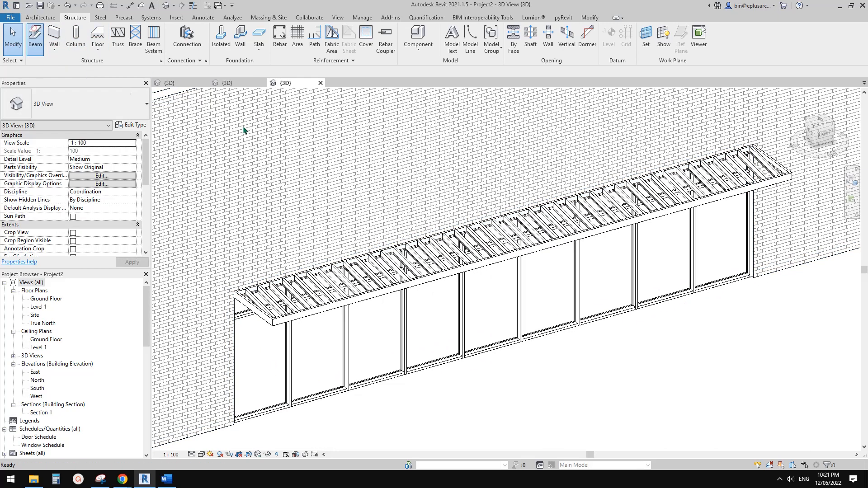
{"action": "left_click", "coordinate": [80, 100]}
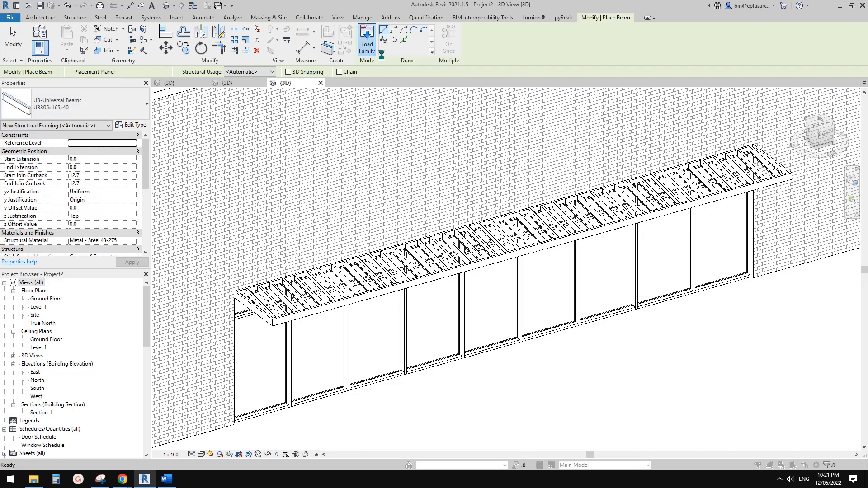
{"action": "left_click", "coordinate": [364, 32]}
{"action": "key", "text": "BackSpace"}
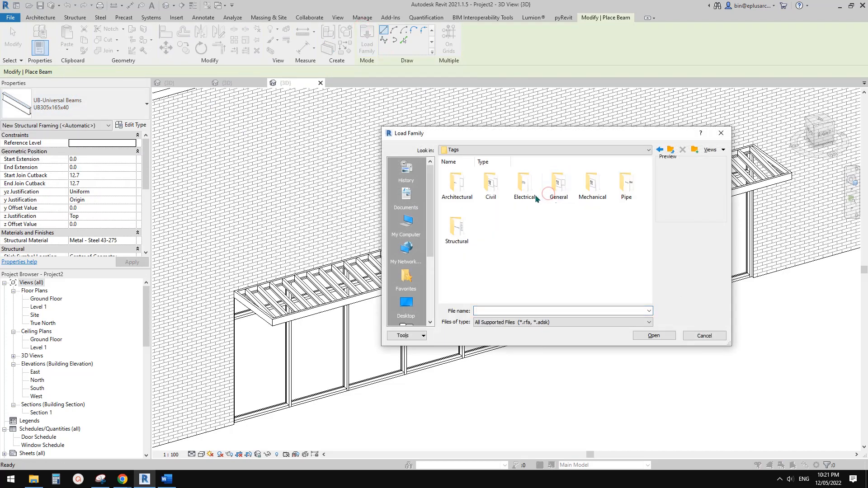
{"action": "double_click", "coordinate": [448, 194]}
{"action": "key", "text": "BackSpace"}
{"action": "key", "text": "BackSpace"}
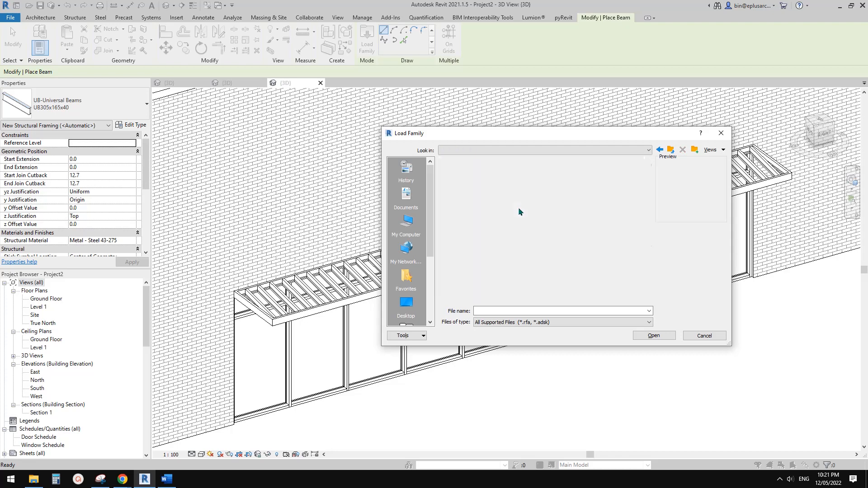
{"action": "key", "text": "BackSpace"}
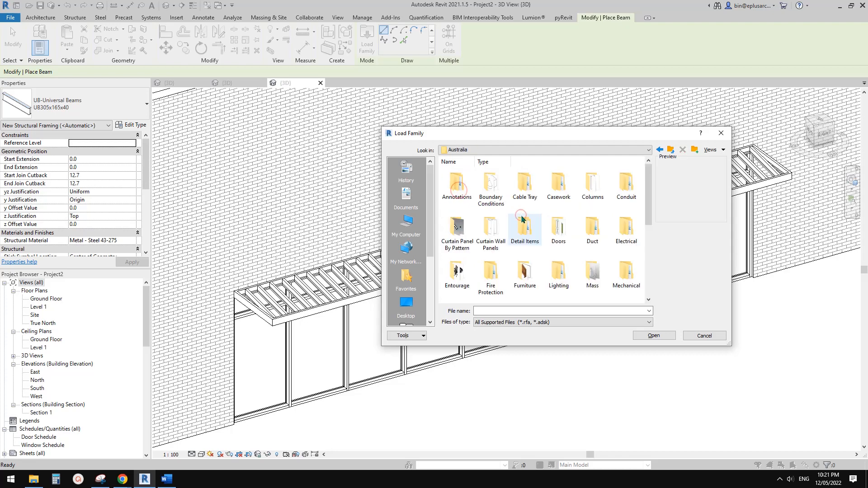
Load the 38x114 type of Dimension Lumber.rfa from the Structural Framing Wood folder, and leave beam placement.
{"action": "scroll", "coordinate": [588, 233], "scroll_direction": "down", "scroll_amount": 5}
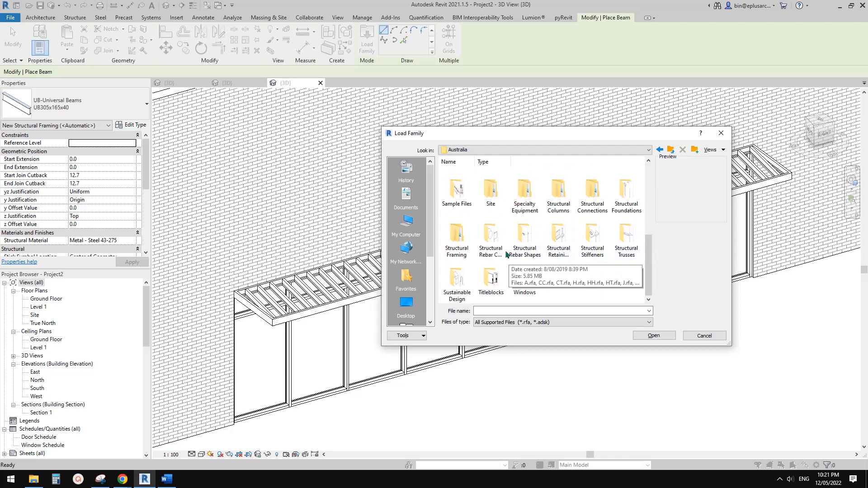
{"action": "double_click", "coordinate": [450, 233]}
{"action": "double_click", "coordinate": [592, 184]}
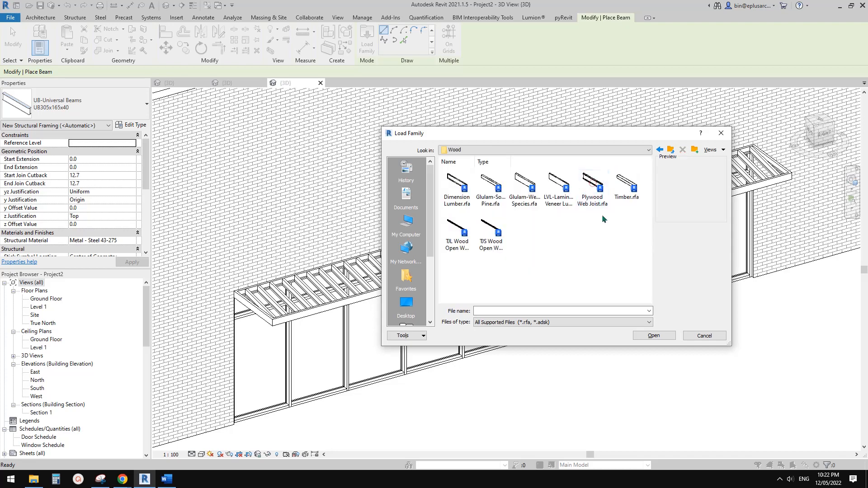
{"action": "double_click", "coordinate": [457, 187]}
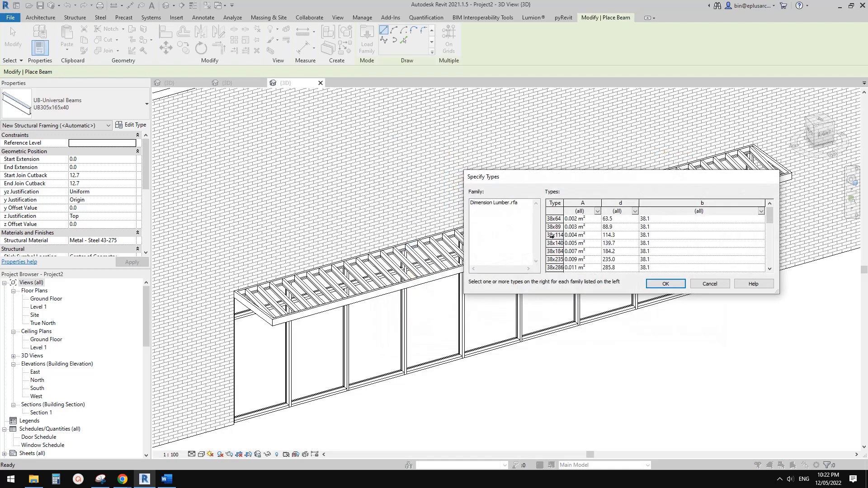
{"action": "left_click", "coordinate": [551, 235]}
{"action": "left_click", "coordinate": [666, 284]}
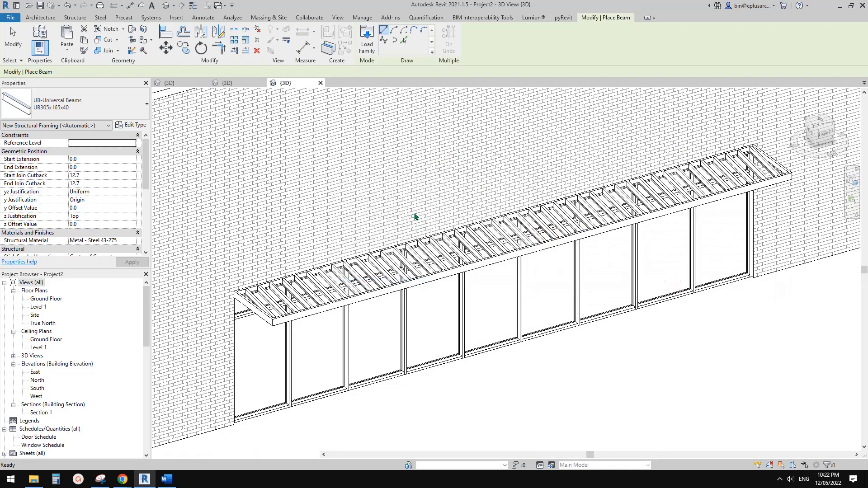
{"action": "middle_click_drag", "start_coordinate": [641, 350], "coordinate": [613, 352], "text": "shift"}
{"action": "key", "text": "Escape"}
{"action": "key", "text": "Escape"}
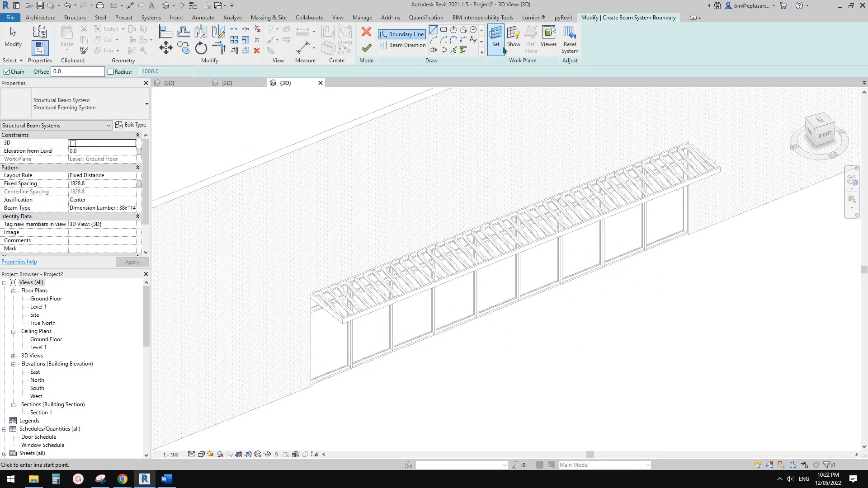
Try to set the beam system's work plane by picking a plane on the pergola.
{"action": "left_click", "coordinate": [497, 43]}
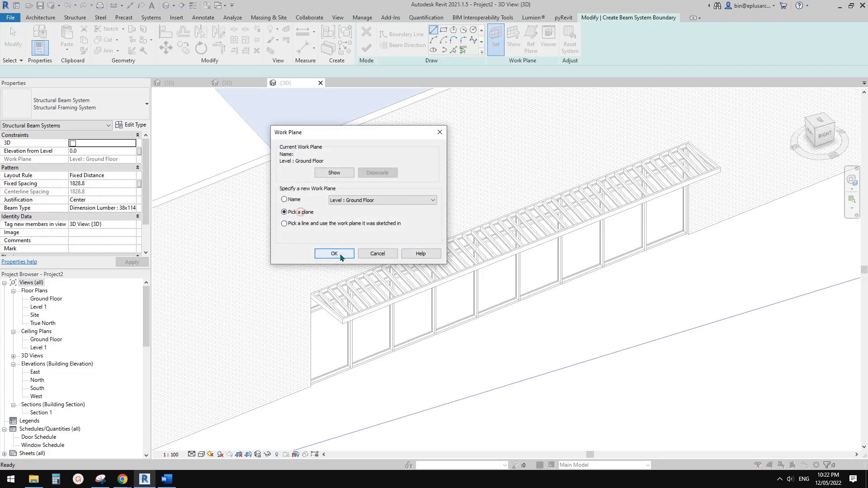
{"action": "left_click", "coordinate": [340, 255]}
{"action": "scroll", "coordinate": [384, 312], "scroll_direction": "down", "scroll_amount": 1}
{"action": "middle_click_drag", "start_coordinate": [401, 290], "coordinate": [373, 151], "text": "shift"}
{"action": "scroll", "coordinate": [353, 255], "scroll_direction": "up", "scroll_amount": 2}
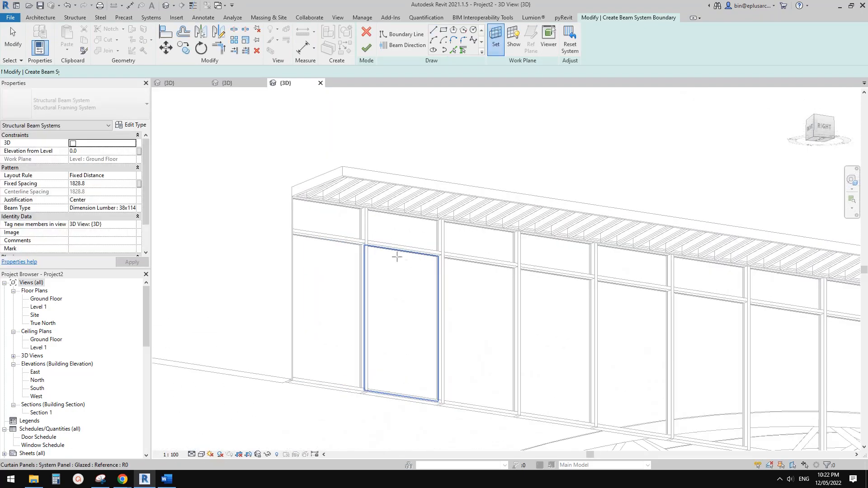
{"action": "scroll", "coordinate": [317, 206], "scroll_direction": "up", "scroll_amount": 6}
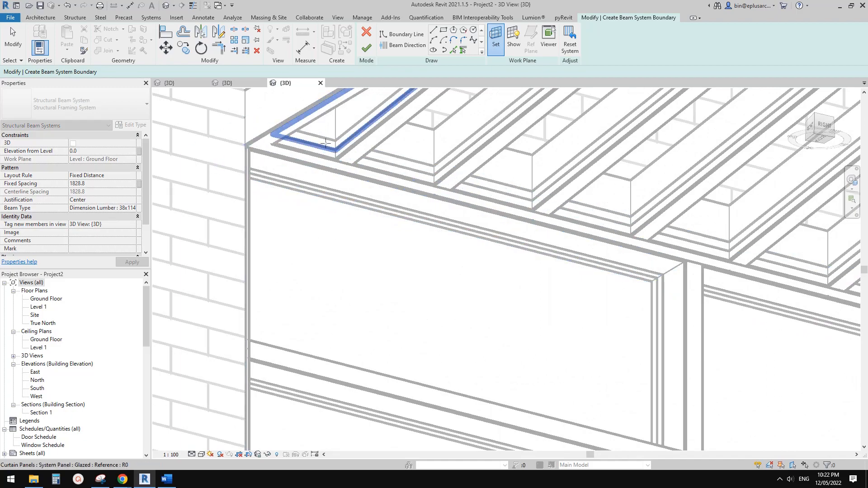
{"action": "scroll", "coordinate": [330, 182], "scroll_direction": "down", "scroll_amount": 2}
{"action": "scroll", "coordinate": [360, 196], "scroll_direction": "down", "scroll_amount": 4}
{"action": "middle_click_drag", "start_coordinate": [381, 197], "coordinate": [395, 312], "text": "shift"}
{"action": "scroll", "coordinate": [337, 267], "scroll_direction": "up", "scroll_amount": 4}
{"action": "scroll", "coordinate": [337, 267], "scroll_direction": "down", "scroll_amount": 5}
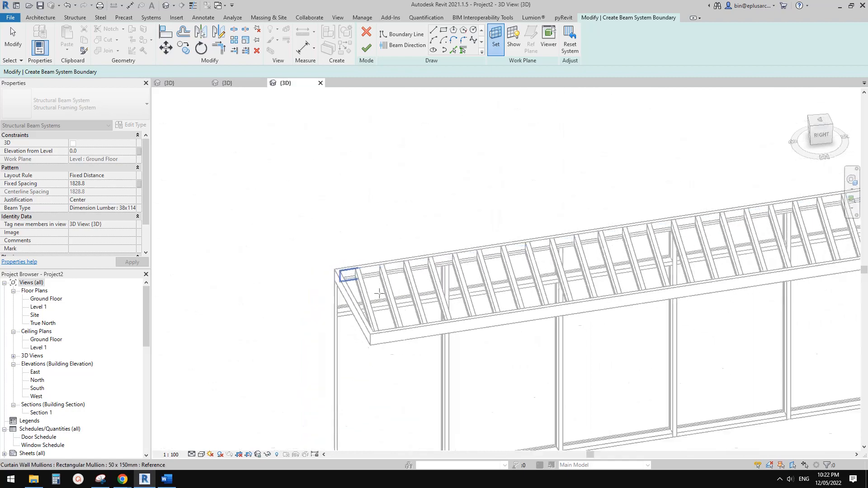
{"action": "middle_click_drag", "start_coordinate": [344, 270], "coordinate": [470, 272], "text": "shift"}
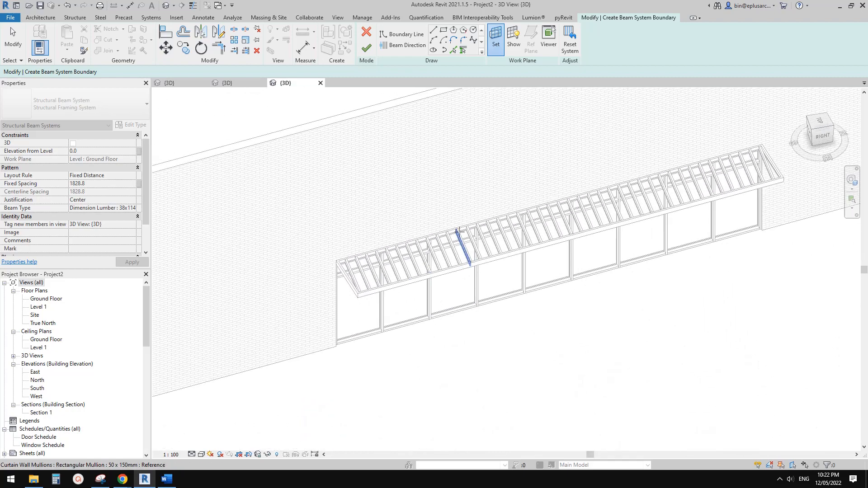
{"action": "left_click", "coordinate": [467, 169]}
{"action": "middle_click_drag", "start_coordinate": [467, 169], "coordinate": [424, 176]}
{"action": "scroll", "coordinate": [746, 239], "scroll_direction": "down", "scroll_amount": 1}
{"action": "middle_click_drag", "start_coordinate": [731, 255], "coordinate": [727, 263]}
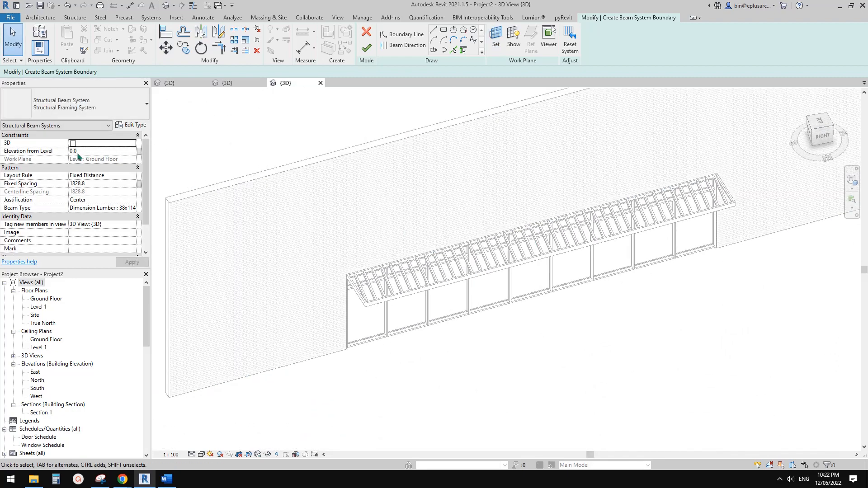
{"action": "middle_click_drag", "start_coordinate": [628, 284], "coordinate": [619, 279]}
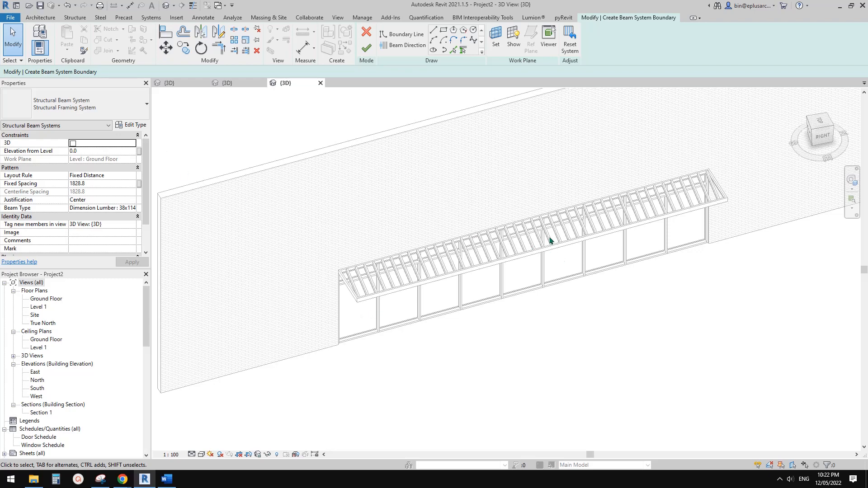
{"action": "middle_click_drag", "start_coordinate": [550, 240], "coordinate": [493, 151], "text": "shift"}
Set the beam system's work plane by name to Level : Ground Floor.
{"action": "left_click", "coordinate": [494, 46]}
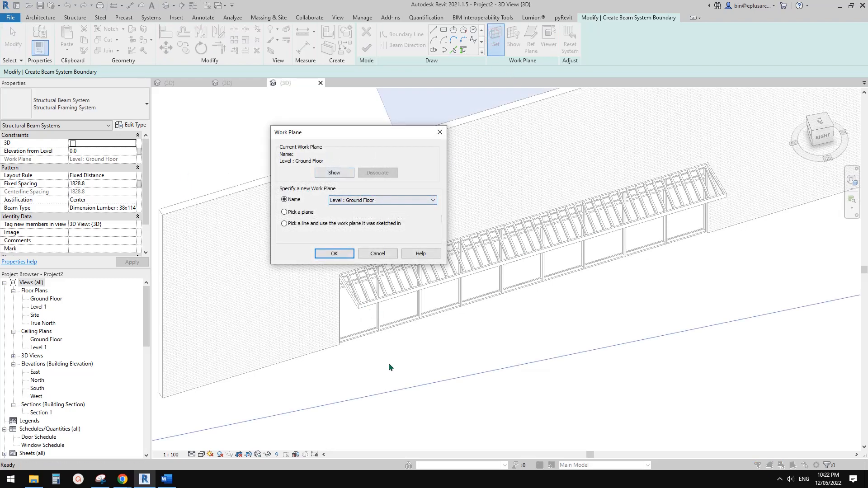
{"action": "left_click", "coordinate": [333, 254]}
{"action": "scroll", "coordinate": [387, 245], "scroll_direction": "down", "scroll_amount": 2}
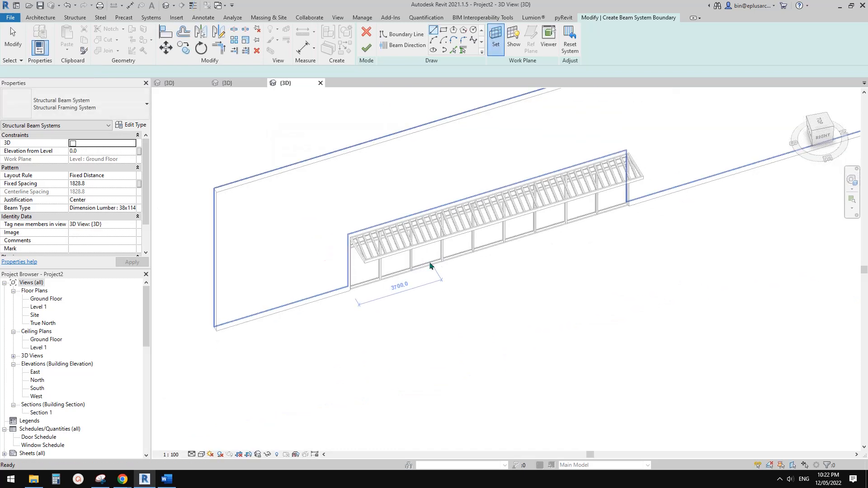
In the top view, sketch beam system boundary lines around the pergola, extending about 2400 mm out from the wall.
{"action": "left_click", "coordinate": [819, 122]}
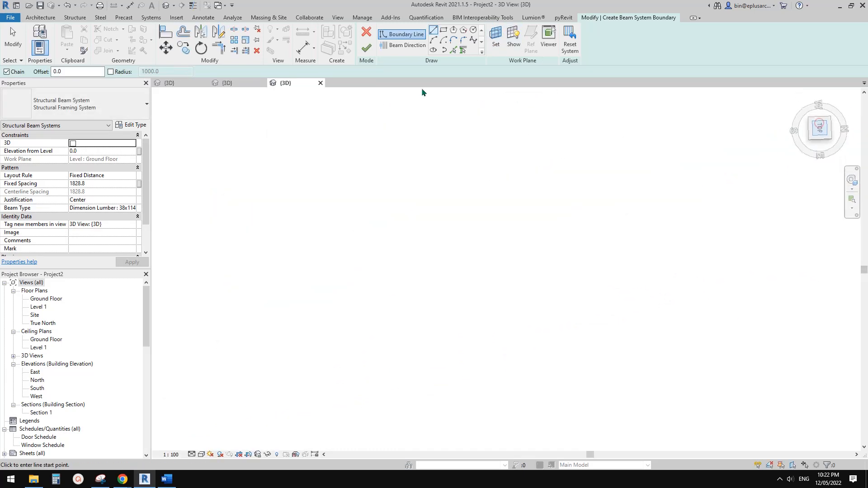
{"action": "scroll", "coordinate": [557, 232], "scroll_direction": "up", "scroll_amount": 5}
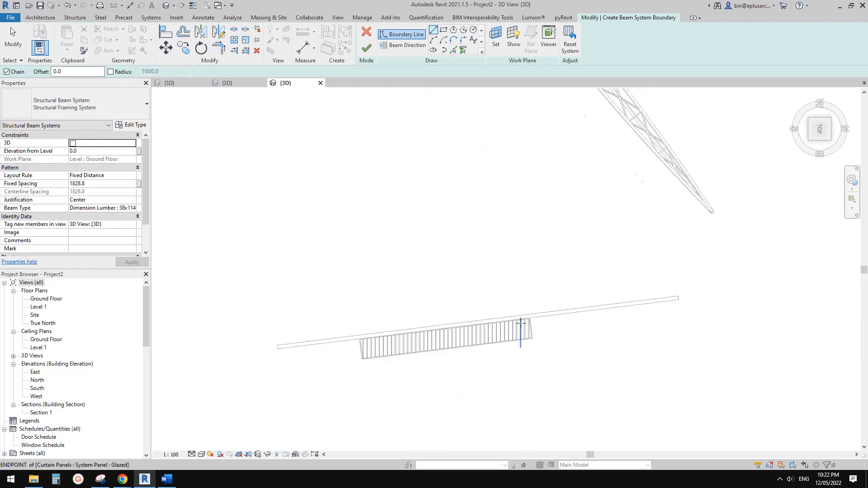
{"action": "left_click", "coordinate": [433, 28]}
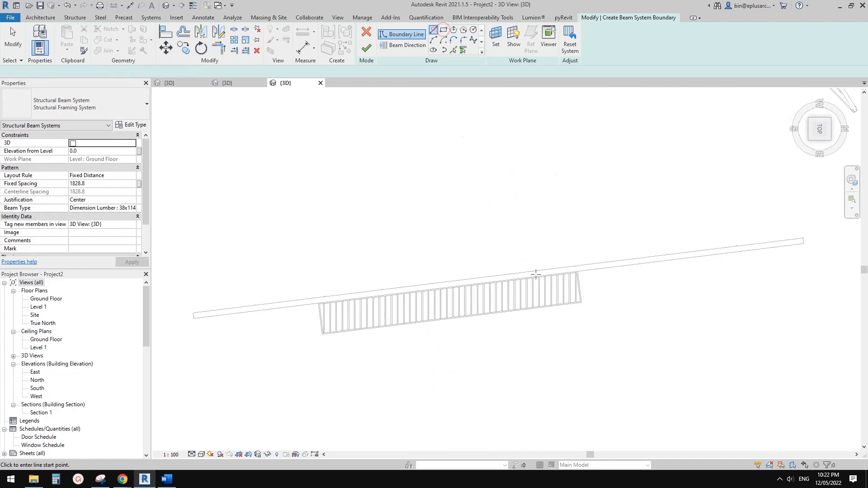
{"action": "left_click", "coordinate": [578, 272]}
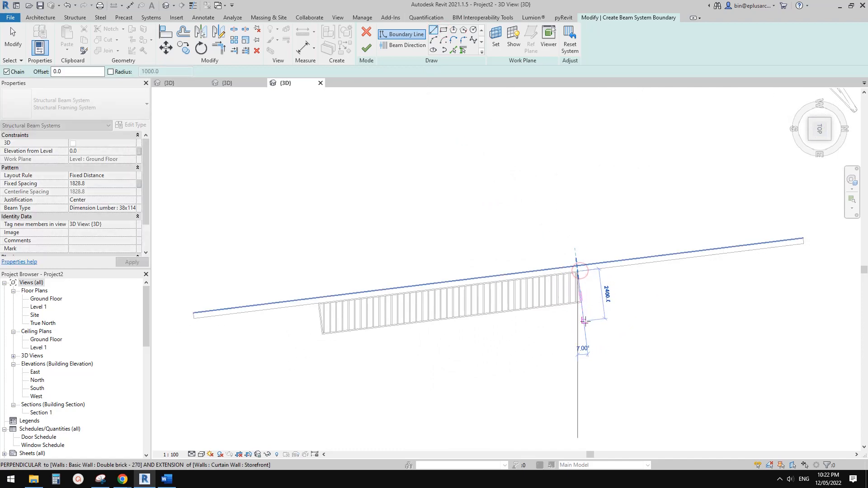
{"action": "left_click", "coordinate": [583, 321]}
{"action": "left_click", "coordinate": [321, 354]}
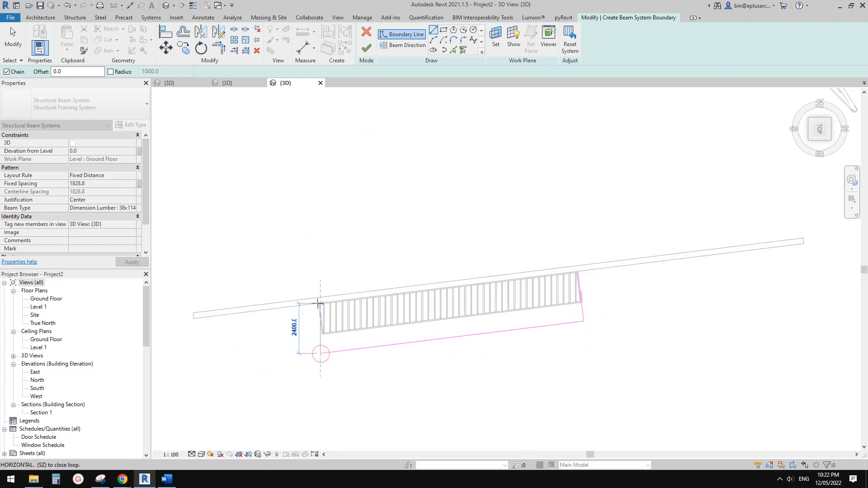
{"action": "key", "text": "Escape"}
Delete the boundary lines sketched around the pergola.
{"action": "scroll", "coordinate": [651, 273], "scroll_direction": "up", "scroll_amount": 1}
{"action": "middle_click_drag", "start_coordinate": [651, 273], "coordinate": [634, 272]}
{"action": "key", "text": "Escape"}
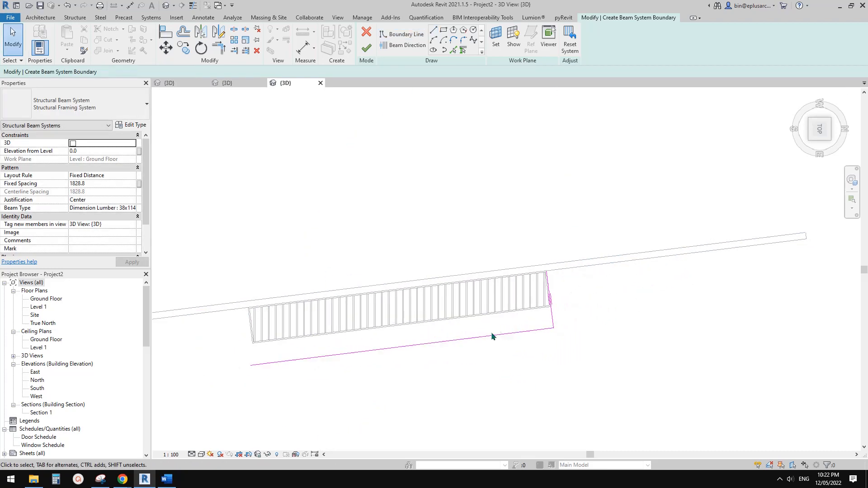
{"action": "left_click_drag", "start_coordinate": [571, 308], "coordinate": [468, 335]}
{"action": "key", "text": "Delete"}
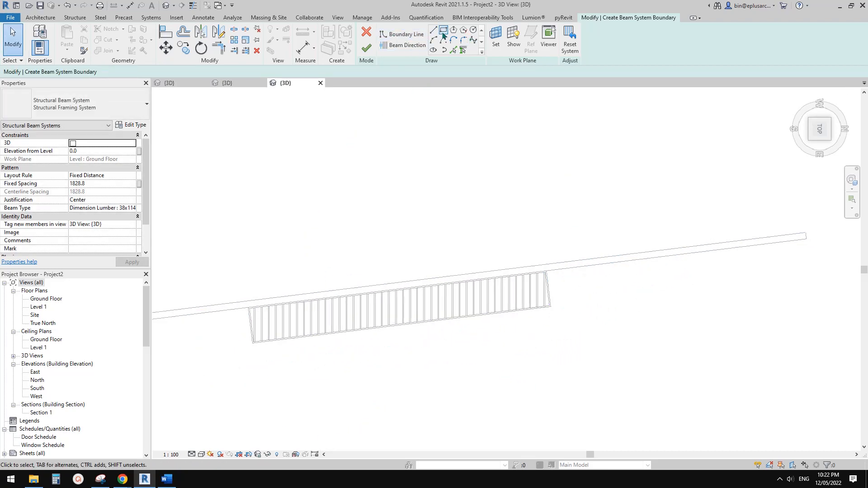
Sketch a closed four-sided beam system boundary along the wall beside the pergola, extending 1500 mm out from the wall.
{"action": "left_click", "coordinate": [575, 268]}
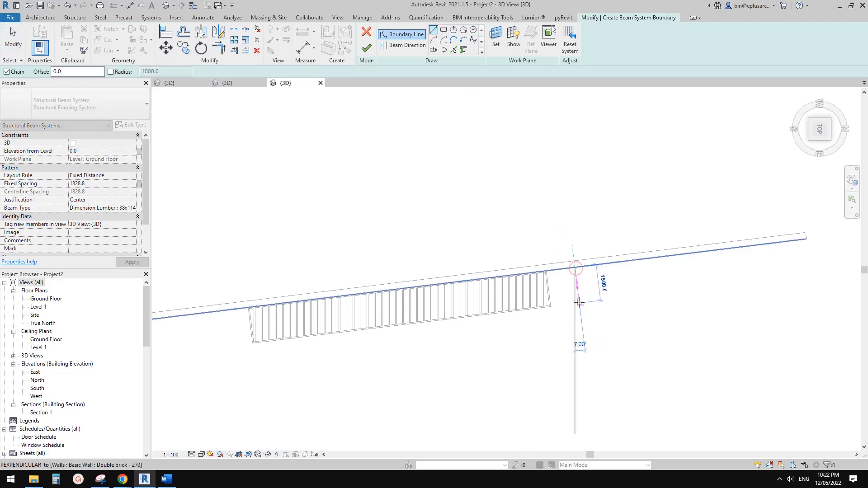
{"action": "left_click", "coordinate": [789, 277]}
{"action": "left_click", "coordinate": [784, 243]}
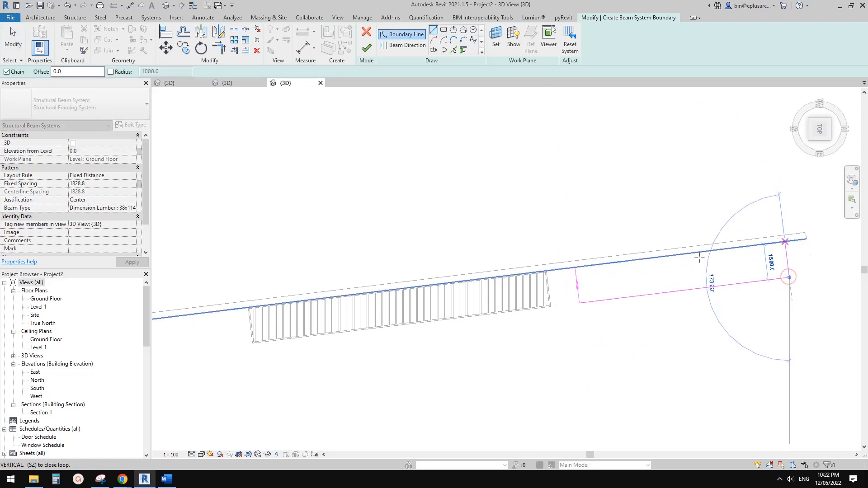
{"action": "left_click", "coordinate": [575, 267]}
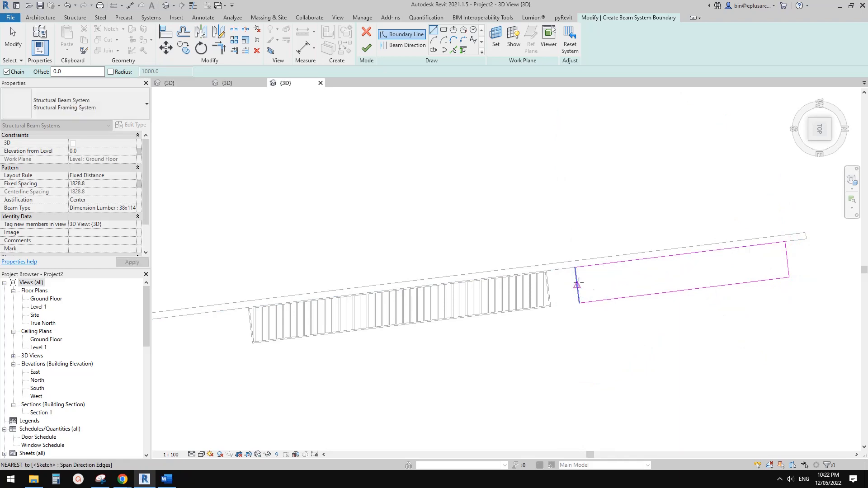
{"action": "scroll", "coordinate": [600, 286], "scroll_direction": "up", "scroll_amount": 1}
{"action": "key", "text": "Escape"}
{"action": "middle_click_drag", "start_coordinate": [666, 265], "coordinate": [613, 267]}
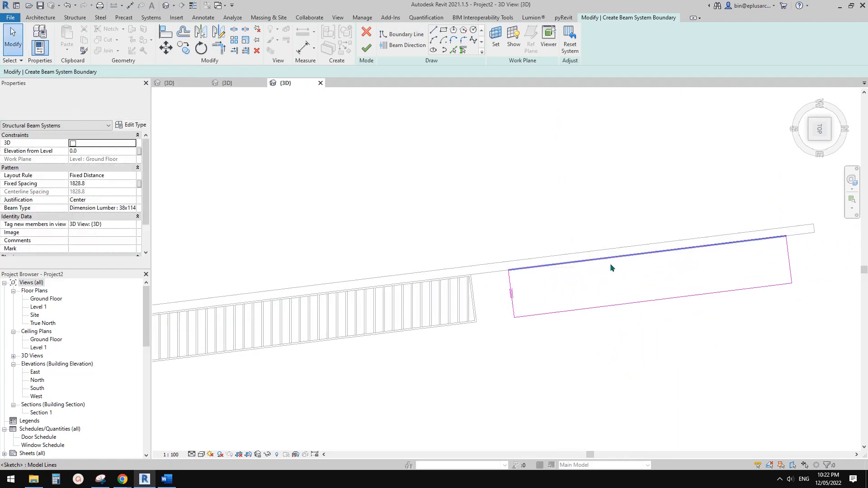
{"action": "middle_click_drag", "start_coordinate": [684, 279], "coordinate": [575, 282]}
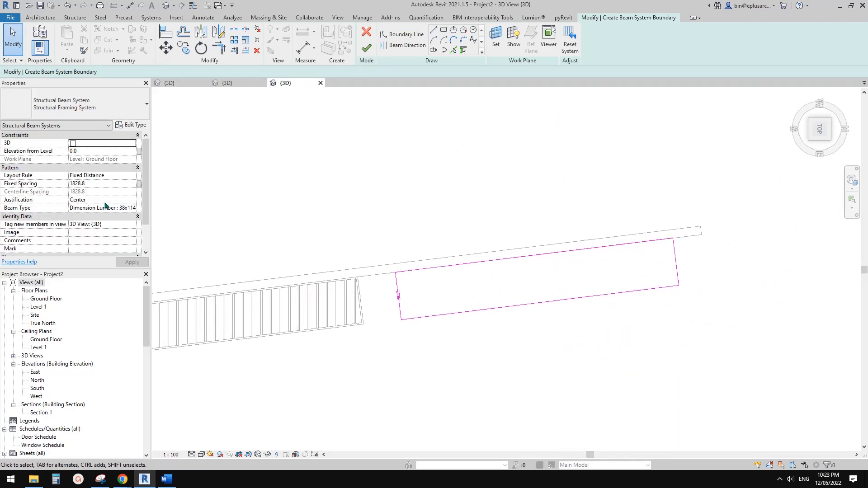
Set the beam type to Dimension Lumber 38x114 with a Maximum Spacing layout of 300 mm, and finish the beam system.
{"action": "left_click", "coordinate": [132, 208]}
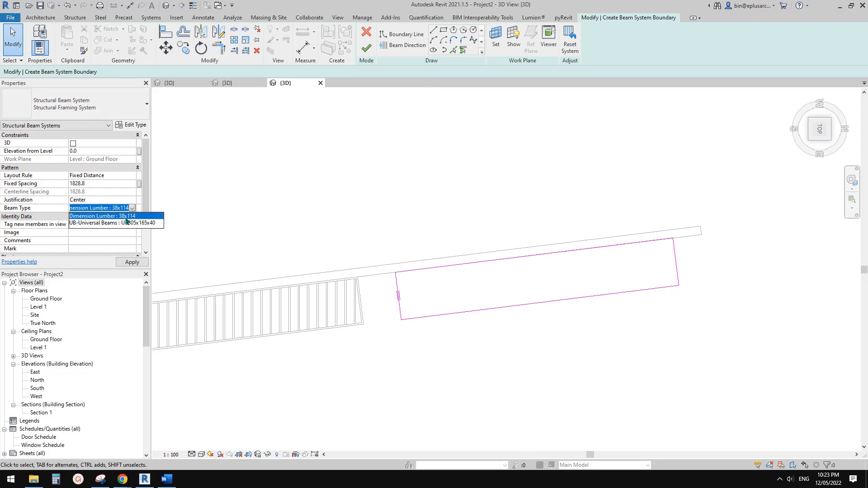
{"action": "left_click", "coordinate": [138, 217]}
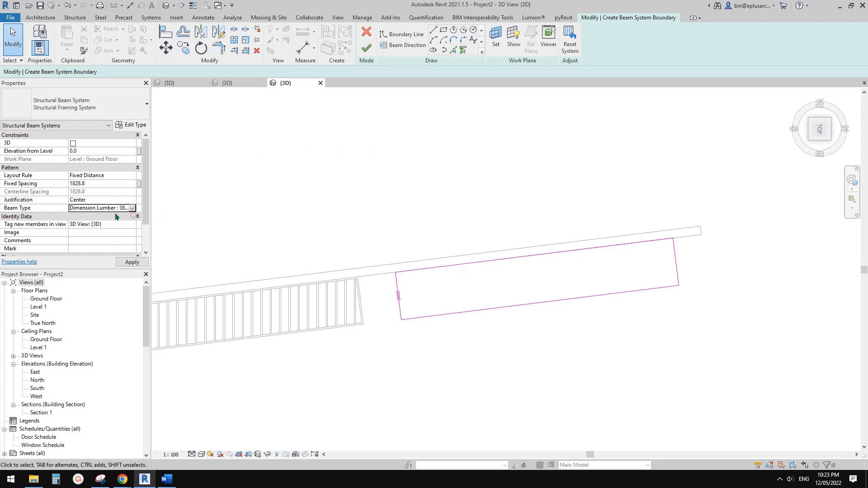
{"action": "left_click", "coordinate": [111, 175]}
{"action": "left_click", "coordinate": [97, 196]}
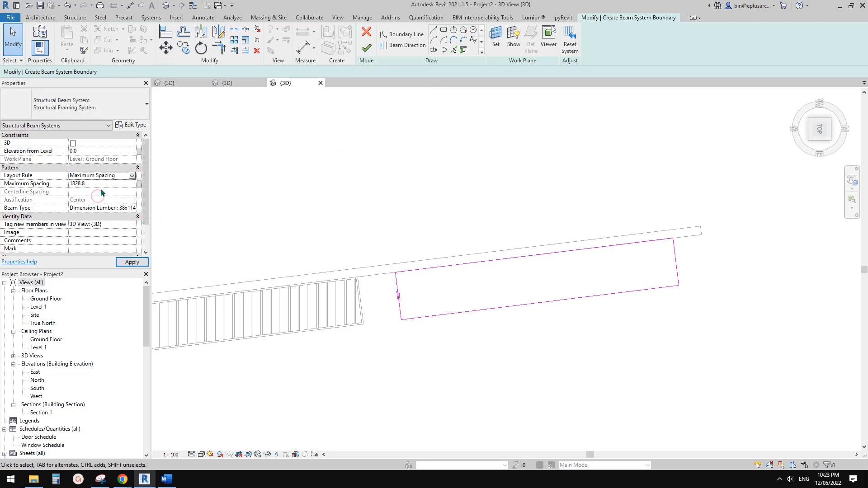
{"action": "left_click", "coordinate": [104, 185]}
{"action": "type", "text": "300"}
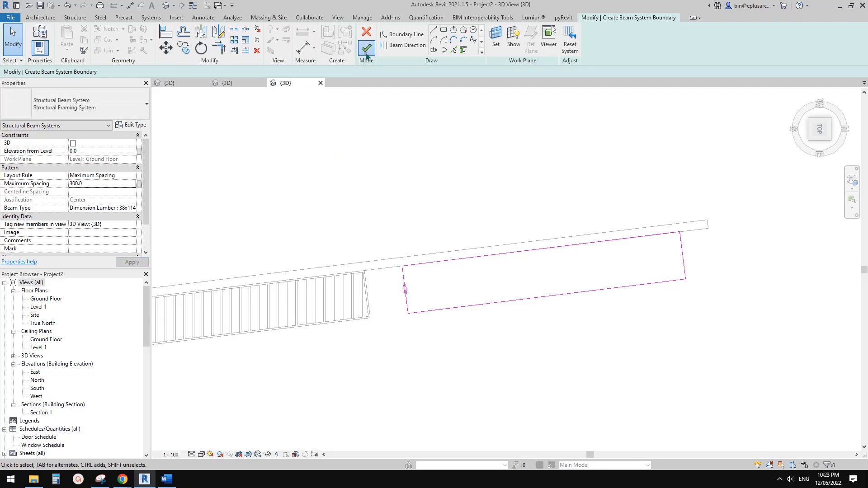
{"action": "left_click", "coordinate": [367, 48]}
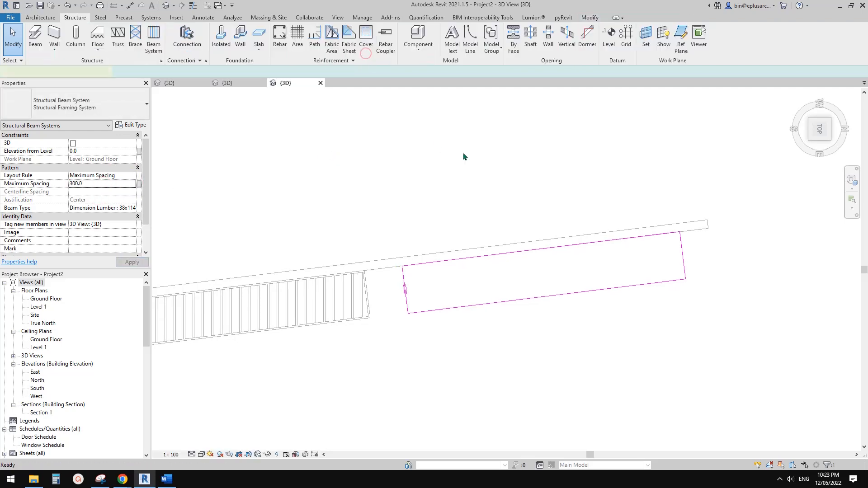
In the 3D view, set the new beam system's elevation from level to 3000 mm.
{"action": "left_click", "coordinate": [167, 6]}
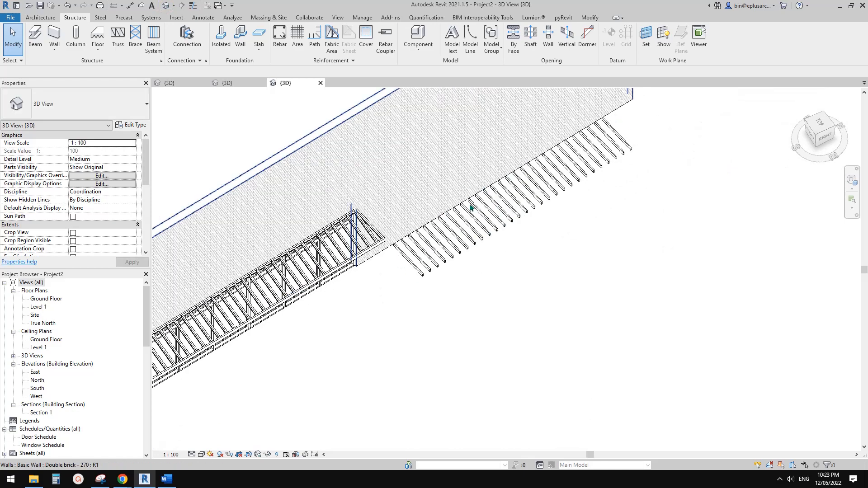
{"action": "middle_click_drag", "start_coordinate": [561, 185], "coordinate": [554, 185], "text": "shift"}
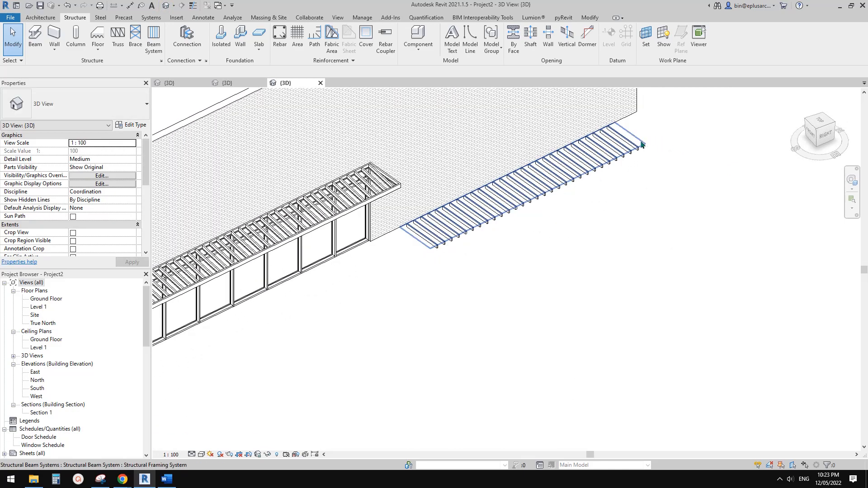
{"action": "left_click", "coordinate": [651, 160]}
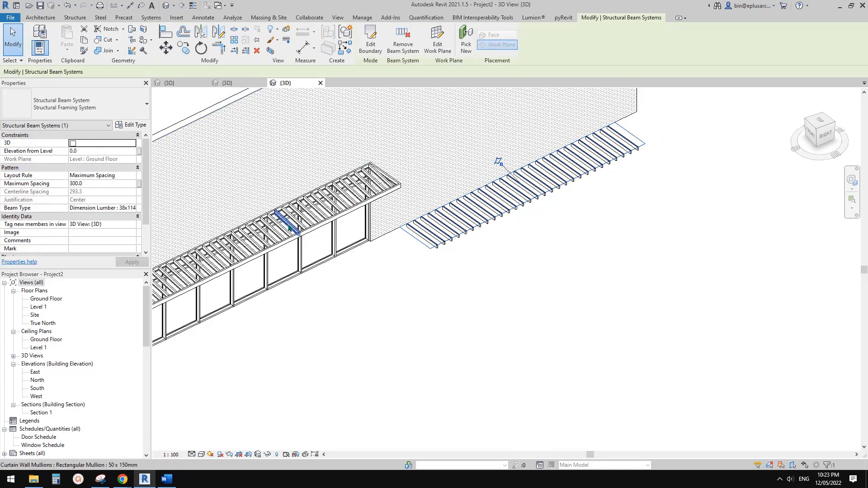
{"action": "left_click", "coordinate": [90, 153]}
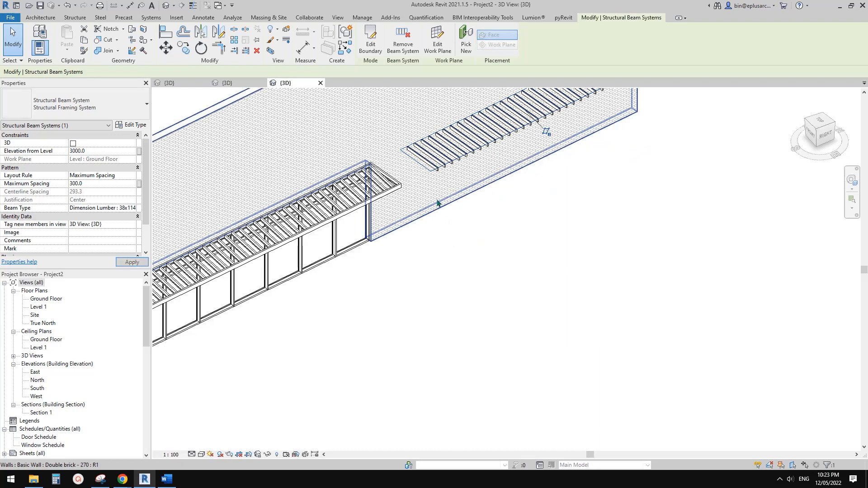
Set the z justification of all the beam system's 38x114 lumber members to Bottom.
{"action": "middle_click_drag", "start_coordinate": [439, 201], "coordinate": [358, 192], "text": "shift"}
{"action": "scroll", "coordinate": [435, 202], "scroll_direction": "up", "scroll_amount": 2}
{"action": "scroll", "coordinate": [358, 192], "scroll_direction": "up", "scroll_amount": 3}
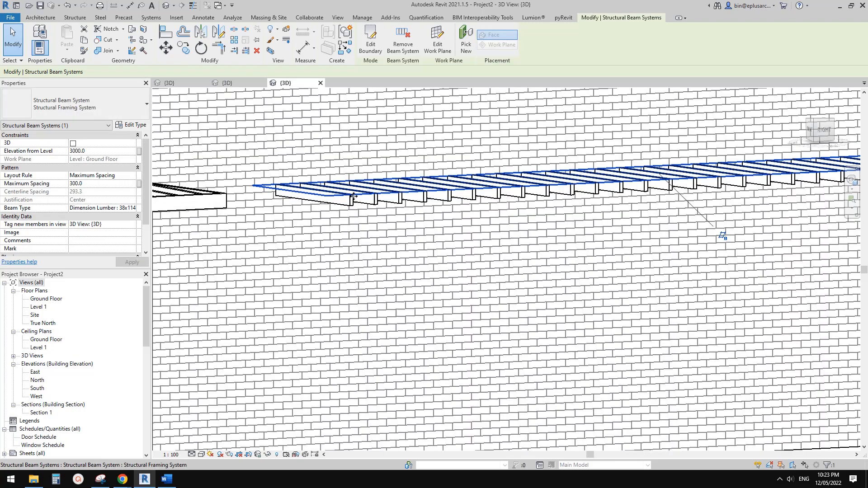
{"action": "key", "text": "Escape"}
{"action": "left_click", "coordinate": [360, 199]}
{"action": "key", "text": "s"}
{"action": "key", "text": "a"}
{"action": "scroll", "coordinate": [456, 227], "scroll_direction": "down", "scroll_amount": 1}
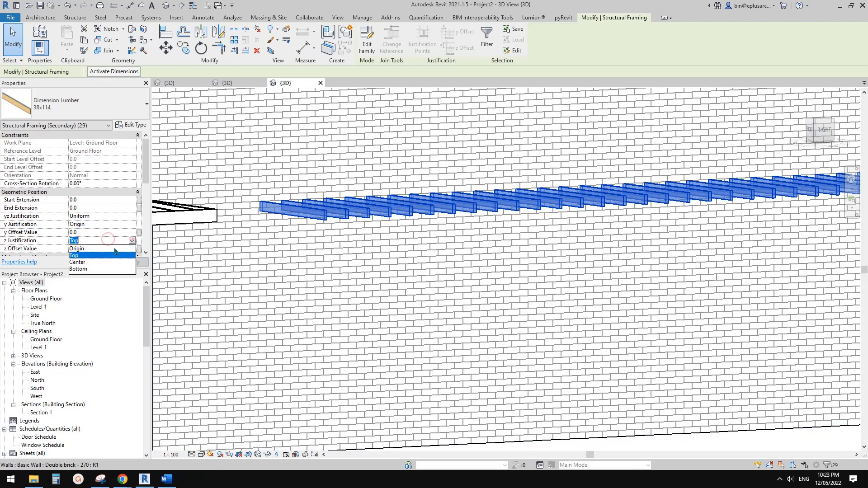
{"action": "left_click", "coordinate": [87, 270]}
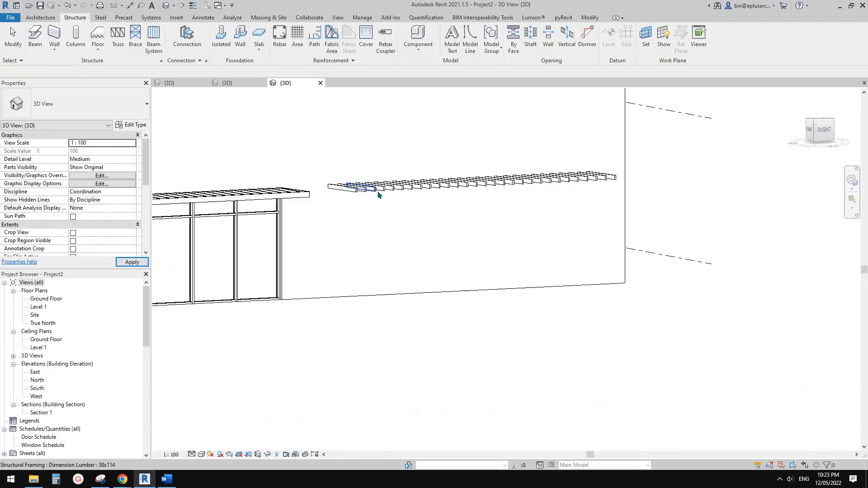
{"action": "middle_click_drag", "start_coordinate": [378, 194], "coordinate": [421, 195], "text": "shift"}
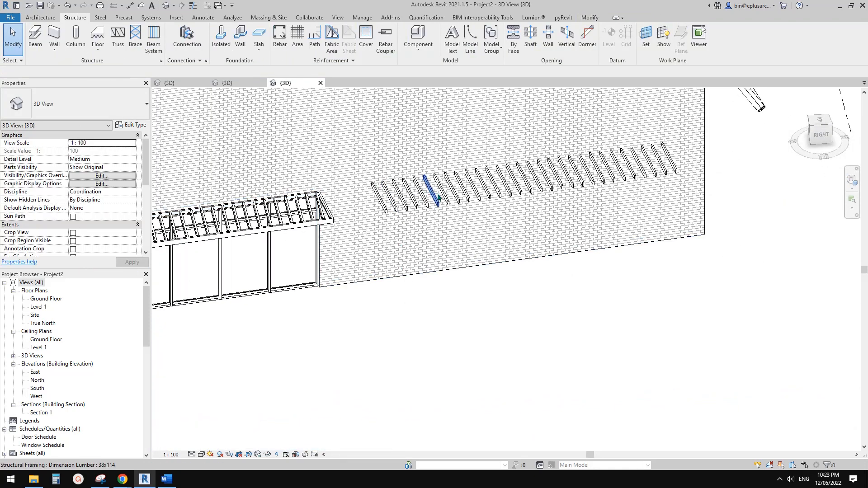
{"action": "scroll", "coordinate": [392, 209], "scroll_direction": "up", "scroll_amount": 1}
{"action": "left_click", "coordinate": [385, 212]}
{"action": "key", "text": "c"}
{"action": "key", "text": "s"}
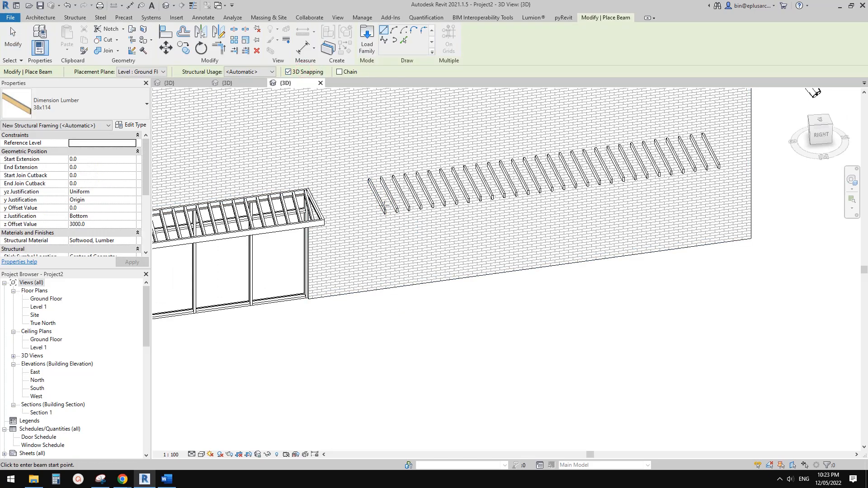
{"action": "scroll", "coordinate": [385, 207], "scroll_direction": "up", "scroll_amount": 1}
{"action": "key", "text": "Escape"}
{"action": "key", "text": "Escape"}
{"action": "left_click", "coordinate": [371, 209]}
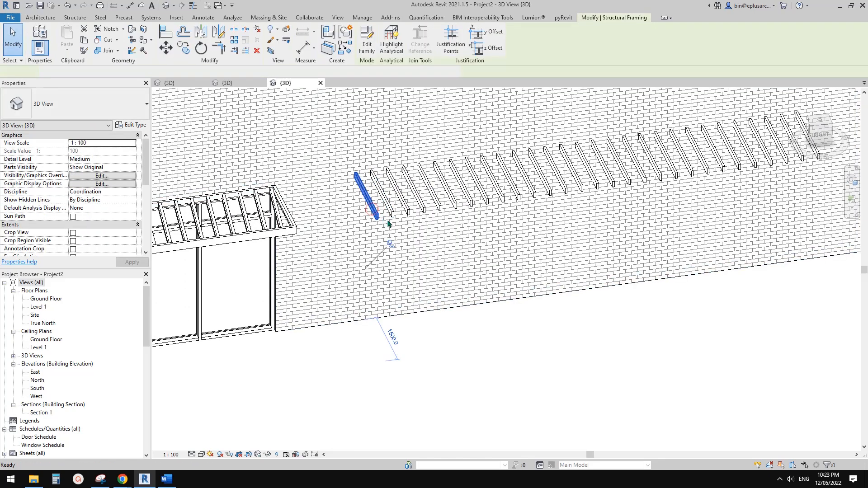
{"action": "key", "text": "c"}
{"action": "key", "text": "s"}
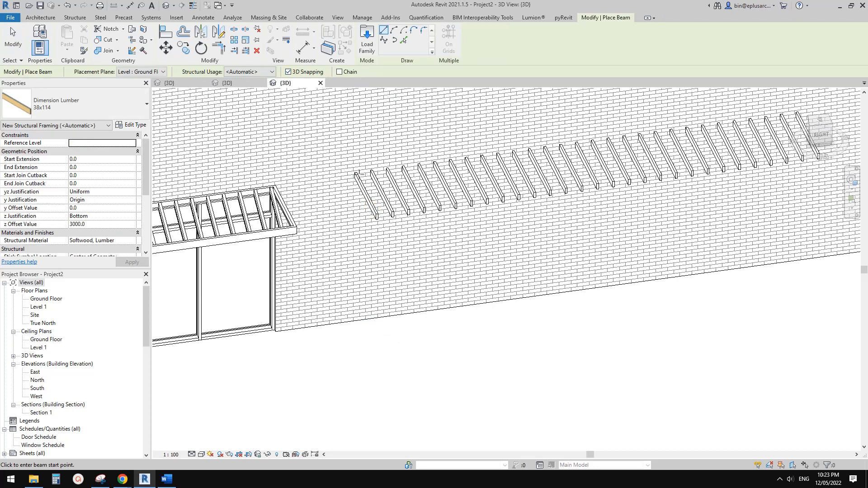
{"action": "scroll", "coordinate": [432, 161], "scroll_direction": "down", "scroll_amount": 4}
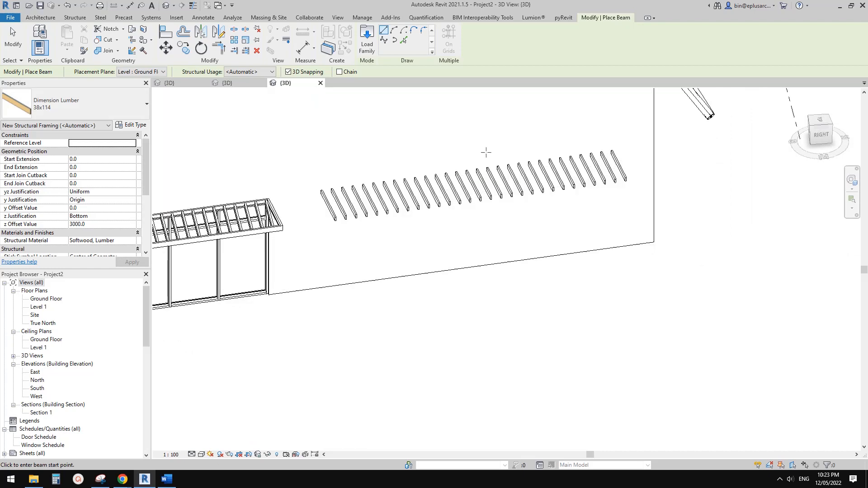
{"action": "scroll", "coordinate": [401, 138], "scroll_direction": "down", "scroll_amount": 1}
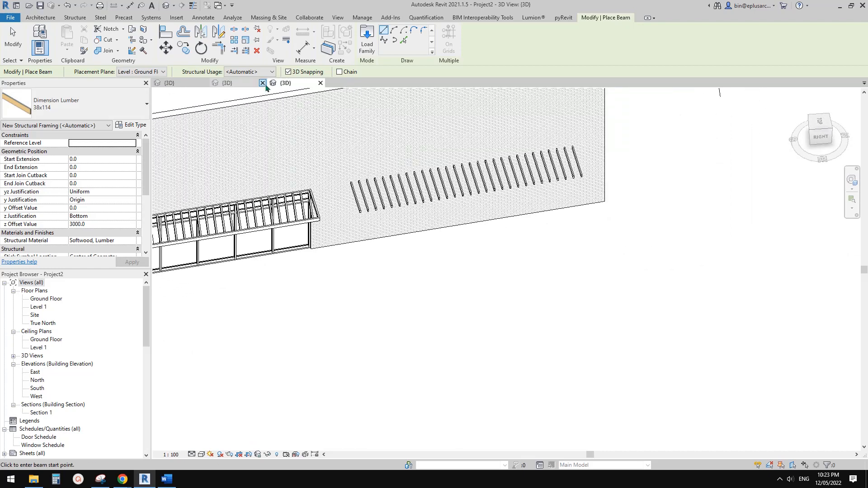
{"action": "key", "text": "Escape"}
{"action": "key", "text": "Escape"}
Create a similar 38x114 lumber beam in the top view, running along the outer ends of the beam system from first to last member.
{"action": "scroll", "coordinate": [361, 195], "scroll_direction": "up", "scroll_amount": 2}
{"action": "left_click", "coordinate": [356, 199]}
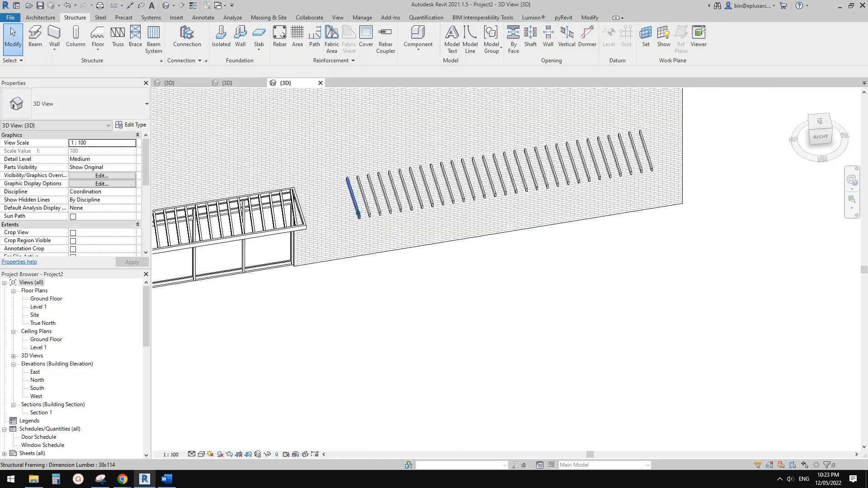
{"action": "key", "text": "c"}
{"action": "key", "text": "s"}
{"action": "scroll", "coordinate": [376, 240], "scroll_direction": "down", "scroll_amount": 1}
{"action": "middle_click_drag", "start_coordinate": [374, 252], "coordinate": [377, 275], "text": "shift"}
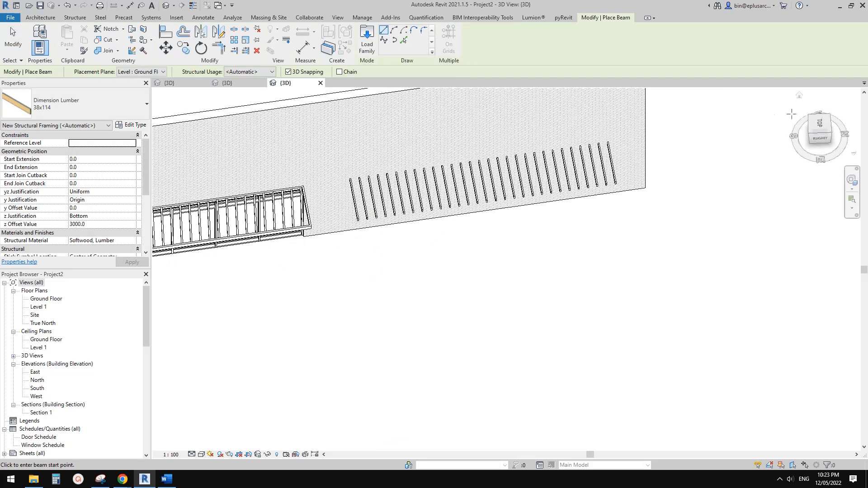
{"action": "left_click", "coordinate": [821, 123]}
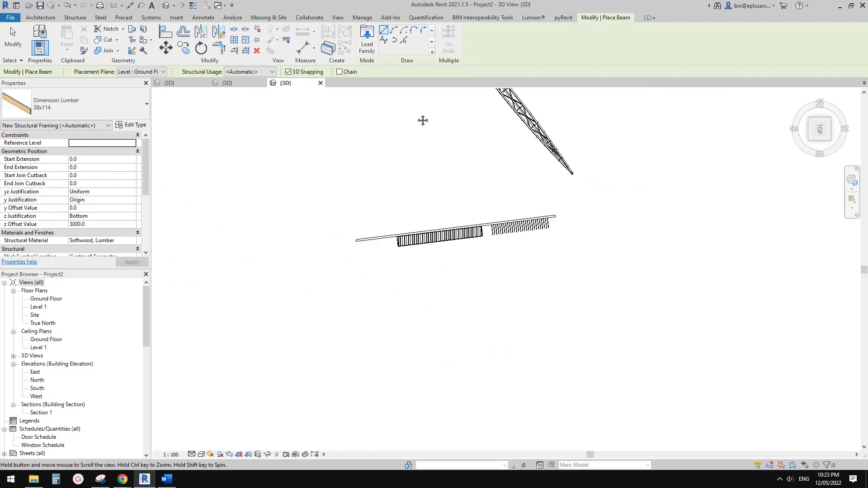
{"action": "left_click", "coordinate": [491, 225]}
{"action": "scroll", "coordinate": [491, 225], "scroll_direction": "up", "scroll_amount": 1}
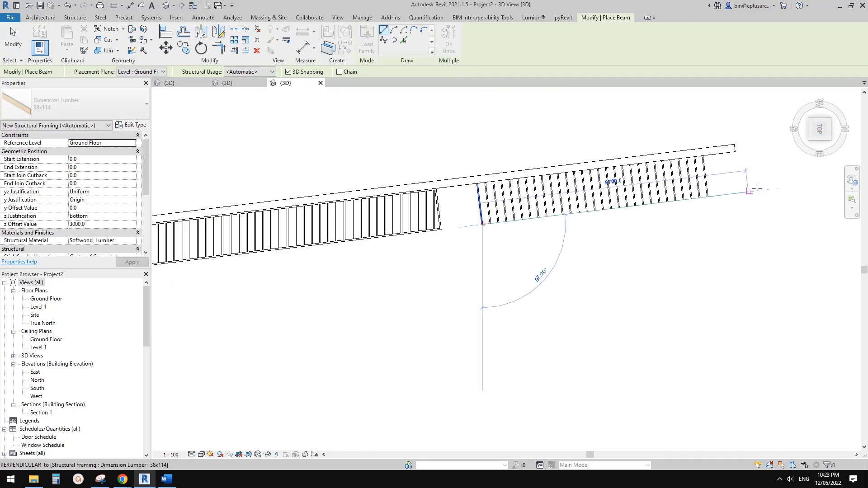
{"action": "left_click", "coordinate": [708, 197]}
{"action": "middle_click_drag", "start_coordinate": [637, 231], "coordinate": [650, 137], "text": "shift"}
{"action": "key", "text": "Escape"}
{"action": "key", "text": "Escape"}
{"action": "left_click", "coordinate": [660, 177]}
{"action": "key", "text": "Escape"}
Select the sloped glazing roof of the first pergola and open its curtain grid layout for editing.
{"action": "left_click", "coordinate": [470, 254]}
{"action": "middle_click_drag", "start_coordinate": [470, 254], "coordinate": [343, 302], "text": "shift"}
{"action": "key", "text": "Escape"}
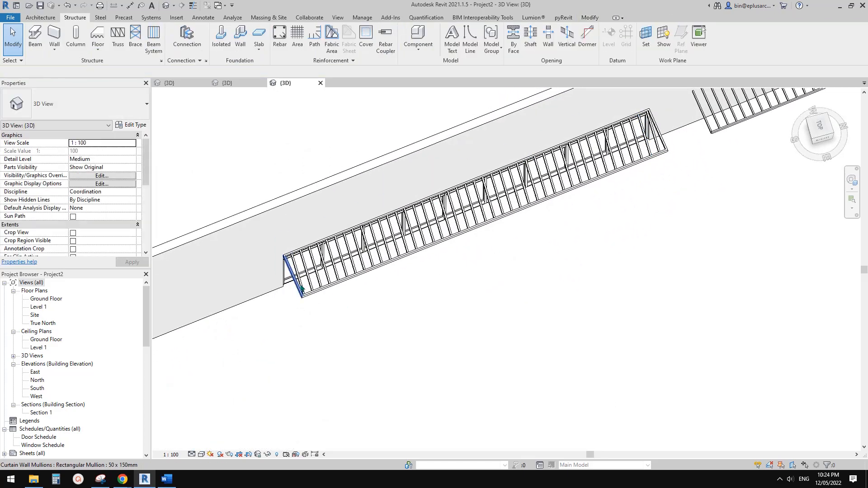
{"action": "left_click", "coordinate": [302, 288]}
{"action": "left_click", "coordinate": [301, 288]}
{"action": "scroll", "coordinate": [447, 223], "scroll_direction": "up", "scroll_amount": 2}
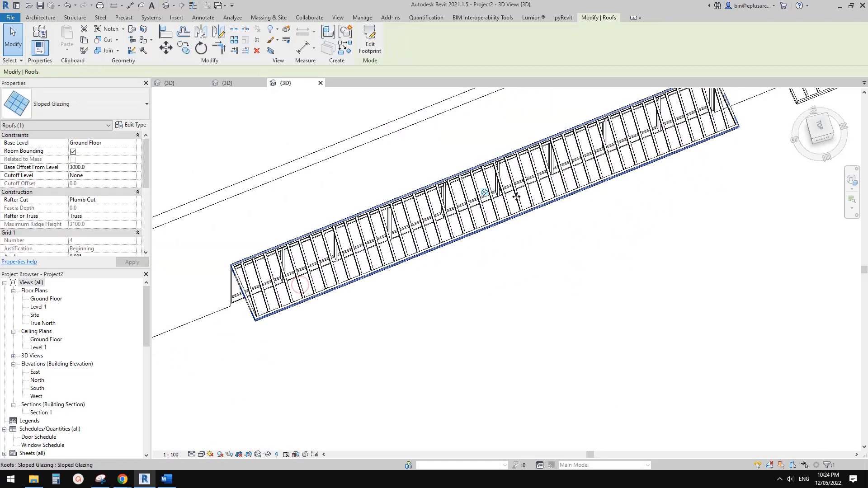
{"action": "left_click", "coordinate": [485, 196]}
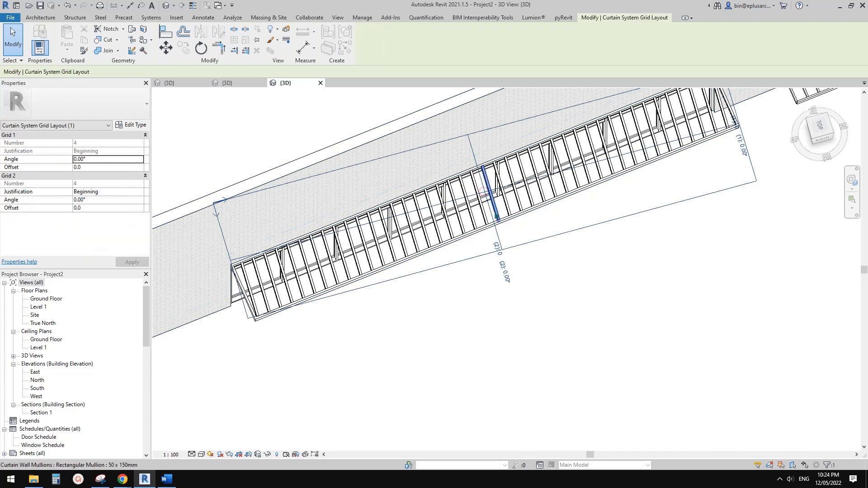
Set the Grid 1 angle of the sloped glazing's grid layout to 10°.
{"action": "middle_click_drag", "start_coordinate": [485, 195], "coordinate": [522, 246], "text": "shift"}
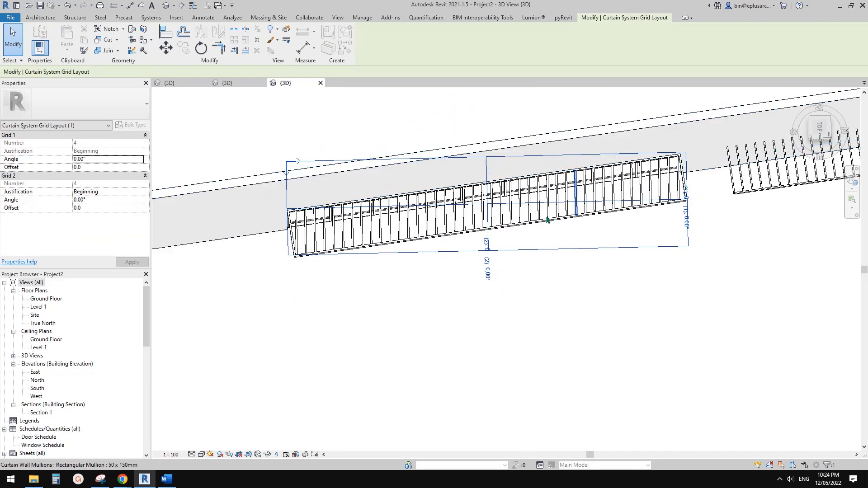
{"action": "scroll", "coordinate": [707, 131], "scroll_direction": "up", "scroll_amount": 2}
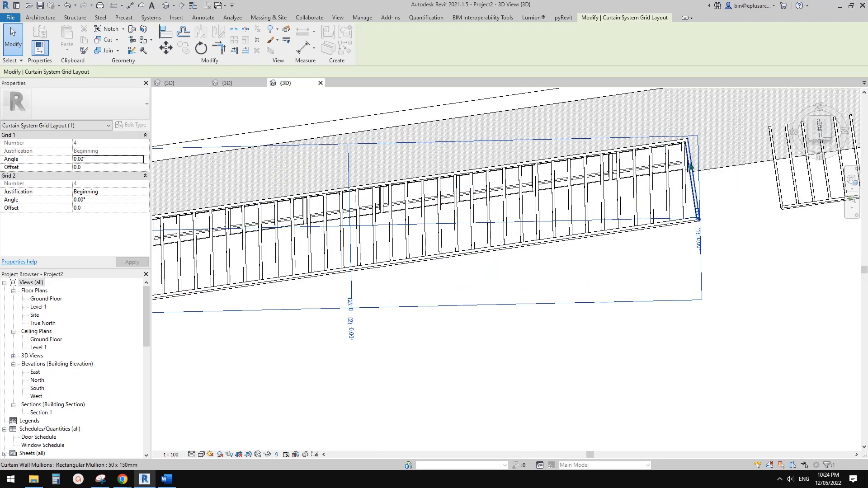
{"action": "middle_click_drag", "start_coordinate": [498, 236], "coordinate": [590, 193]}
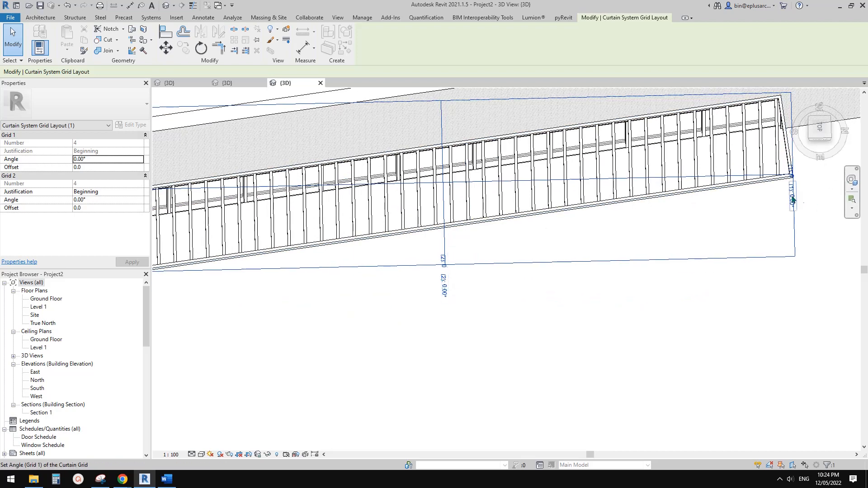
{"action": "scroll", "coordinate": [792, 199], "scroll_direction": "down", "scroll_amount": 2}
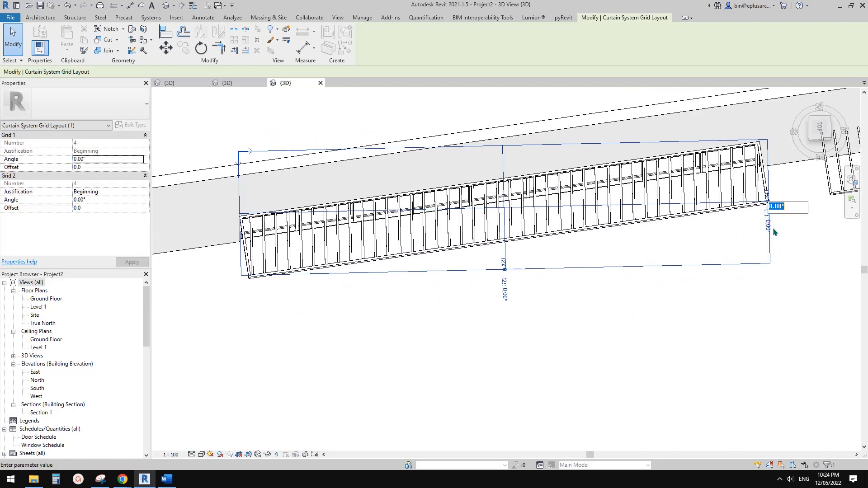
{"action": "type", "text": "10"}
{"action": "key", "text": "Return"}
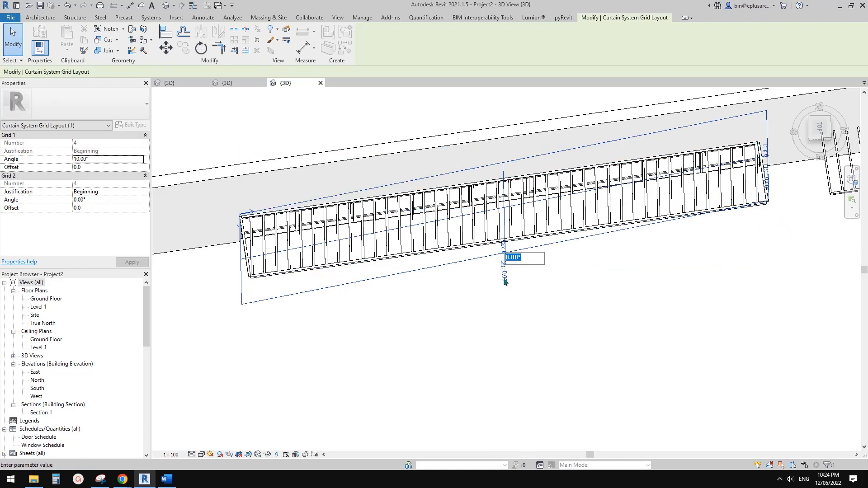
Try Grid 2 angles of 10° and 8° in the sloped glazing's curtain grid layout.
{"action": "type", "text": "10"}
{"action": "key", "text": "Return"}
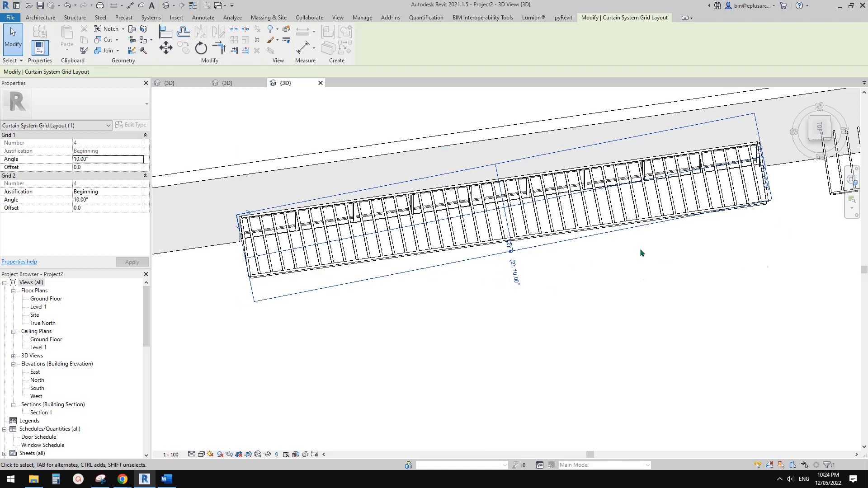
{"action": "middle_click_drag", "start_coordinate": [612, 249], "coordinate": [610, 294], "text": "shift"}
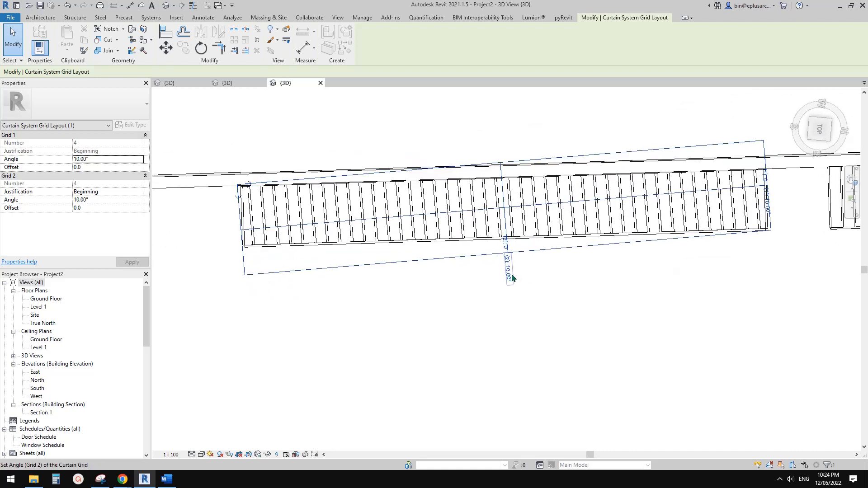
{"action": "key", "text": "Return"}
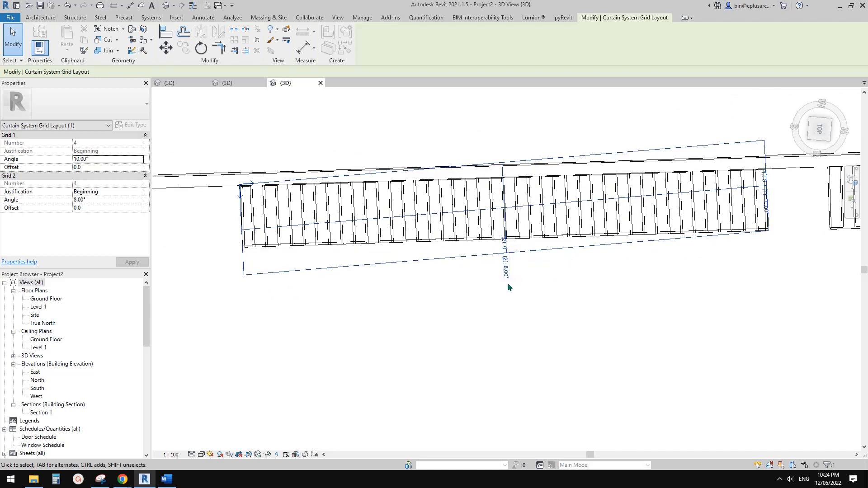
Set the sloped glazing's Grid 2 angle to 7° and its Grid 1 angle to 0°, then leave the grid layout.
{"action": "type", "text": "7"}
{"action": "key", "text": "Return"}
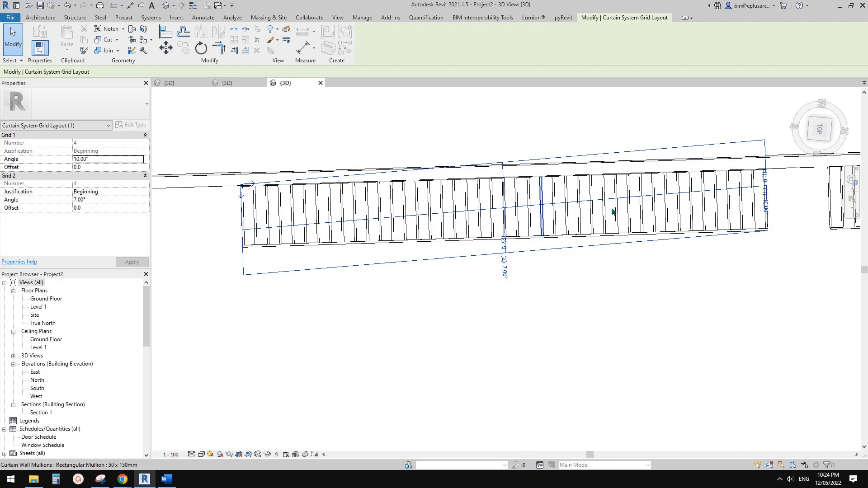
{"action": "type", "text": "0"}
{"action": "key", "text": "Return"}
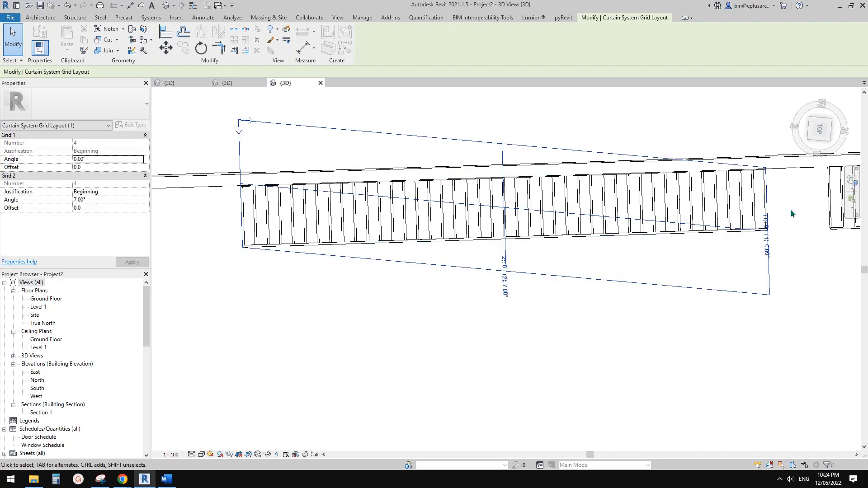
{"action": "middle_click_drag", "start_coordinate": [637, 237], "coordinate": [609, 183], "text": "shift"}
{"action": "left_click", "coordinate": [610, 266]}
Copy the 38x114 lumber beam along the outer edge of the second pergola a short distance outward.
{"action": "middle_click_drag", "start_coordinate": [611, 268], "coordinate": [719, 218], "text": "shift"}
{"action": "scroll", "coordinate": [720, 218], "scroll_direction": "up", "scroll_amount": 4}
{"action": "scroll", "coordinate": [692, 211], "scroll_direction": "up", "scroll_amount": 1}
{"action": "left_click", "coordinate": [691, 211]}
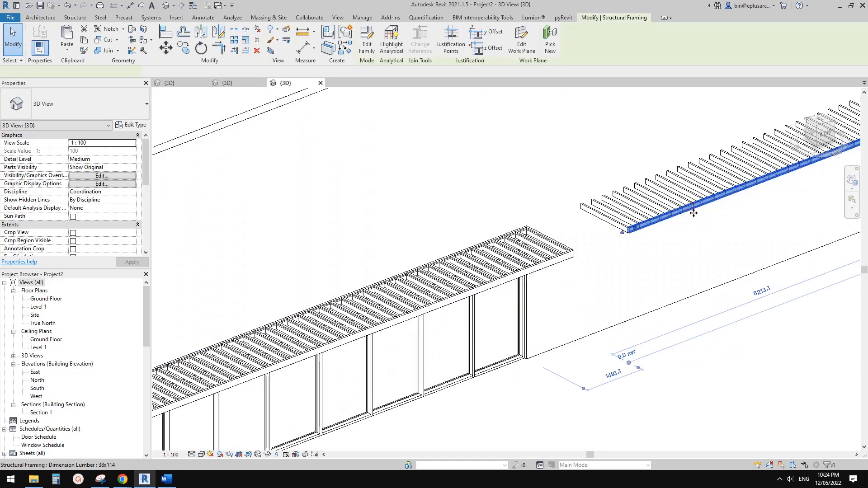
{"action": "key", "text": "c"}
{"action": "key", "text": "o"}
{"action": "left_click", "coordinate": [742, 208]}
{"action": "left_click", "coordinate": [755, 214]}
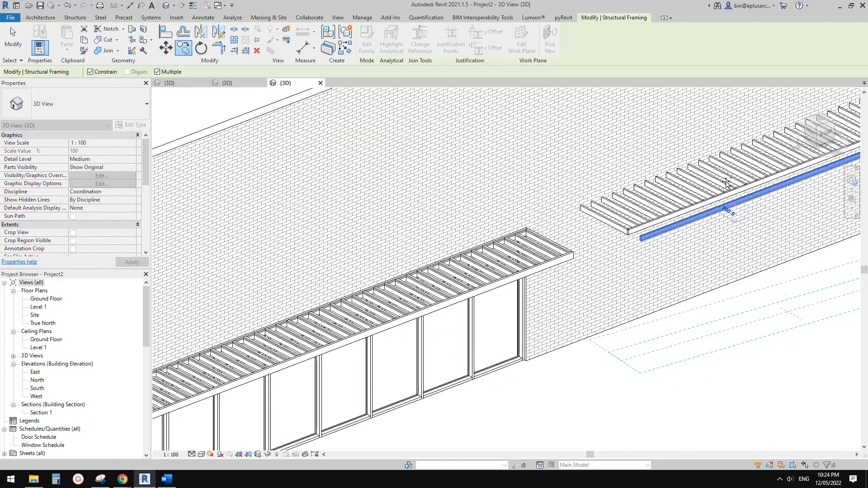
{"action": "left_click", "coordinate": [664, 159]}
{"action": "key", "text": "Escape"}
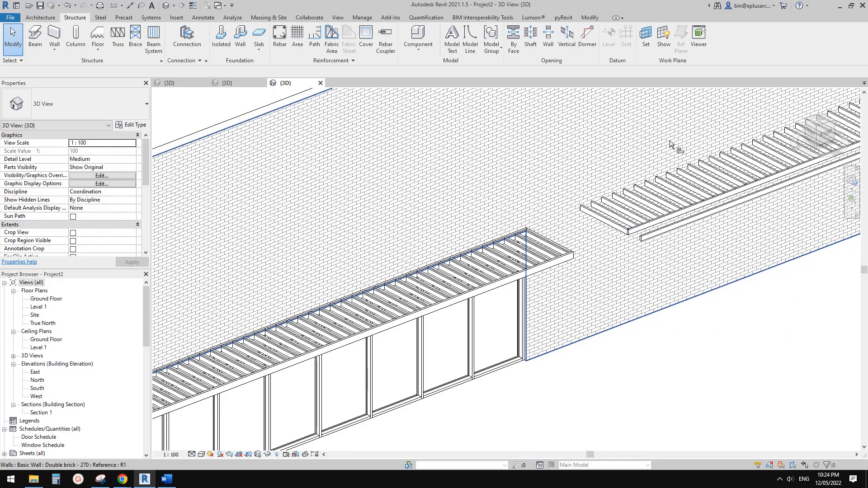
Align the copied 38x114 beam with the brick wall's face so it closes the wall side of the second pergola.
{"action": "key", "text": "a"}
{"action": "key", "text": "l"}
{"action": "scroll", "coordinate": [646, 235], "scroll_direction": "up", "scroll_amount": 4}
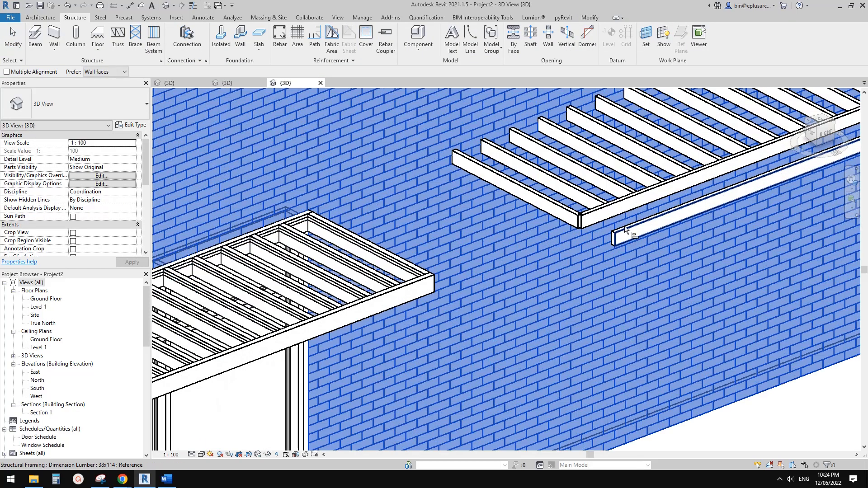
{"action": "left_click", "coordinate": [625, 229]}
{"action": "scroll", "coordinate": [622, 240], "scroll_direction": "down", "scroll_amount": 2}
{"action": "middle_click_drag", "start_coordinate": [588, 218], "coordinate": [591, 241]}
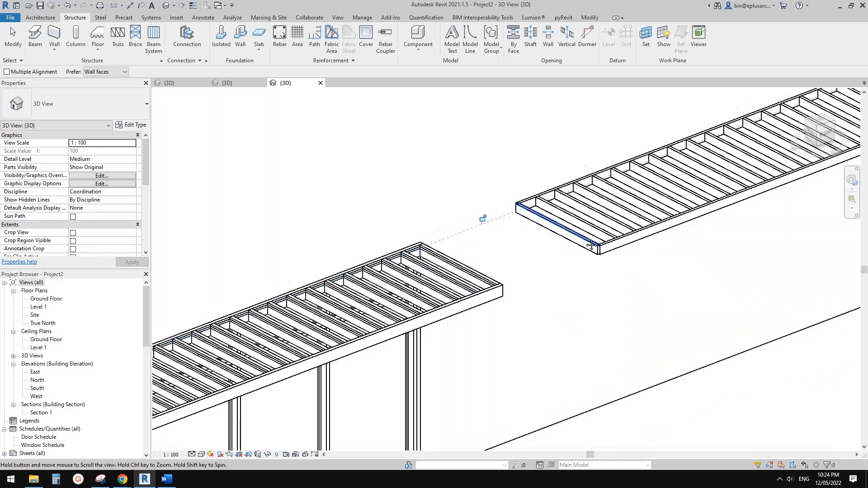
{"action": "key", "text": "Escape"}
Examine both pergolas, the storefront and the arched truss in an overall 3D view.
{"action": "scroll", "coordinate": [712, 174], "scroll_direction": "down", "scroll_amount": 4}
{"action": "middle_click_drag", "start_coordinate": [719, 182], "coordinate": [657, 228]}
{"action": "middle_click_drag", "start_coordinate": [681, 258], "coordinate": [683, 252], "text": "shift"}
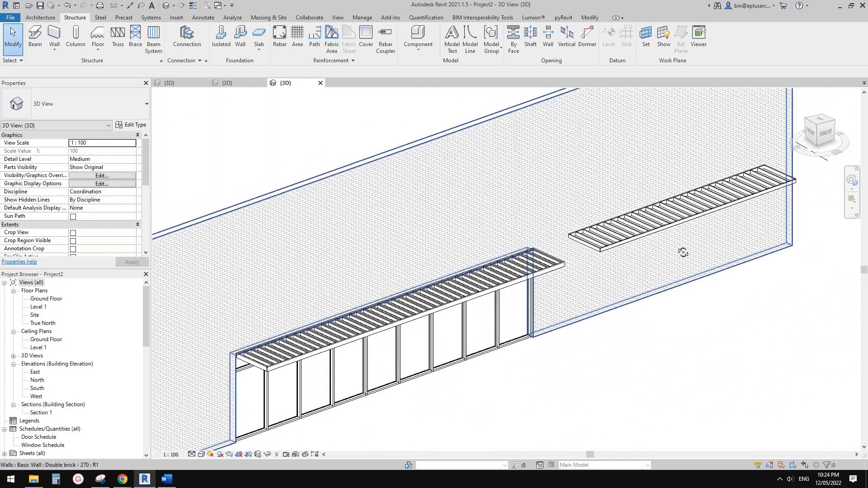
{"action": "middle_click_drag", "start_coordinate": [611, 251], "coordinate": [652, 229]}
{"action": "middle_click_drag", "start_coordinate": [637, 260], "coordinate": [608, 265], "text": "shift"}
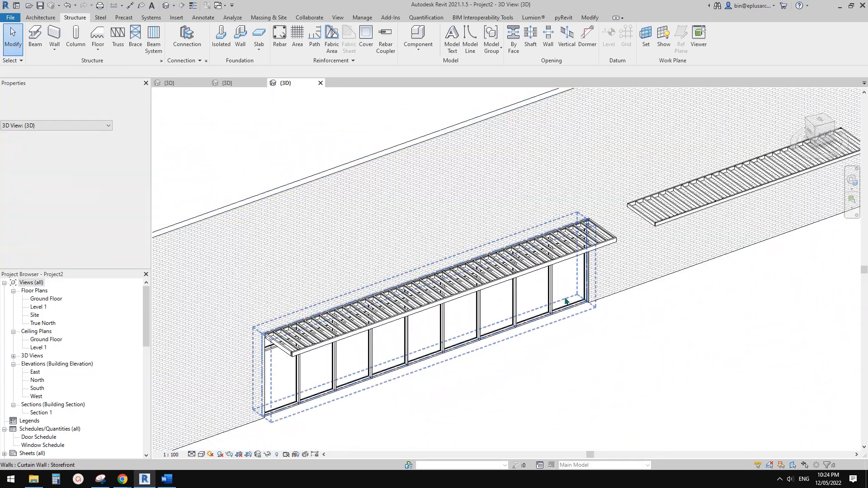
{"action": "scroll", "coordinate": [583, 295], "scroll_direction": "down", "scroll_amount": 3}
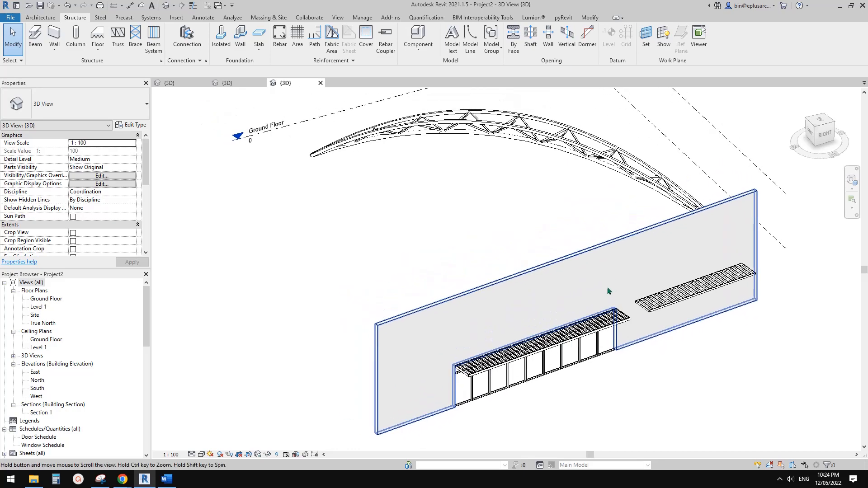